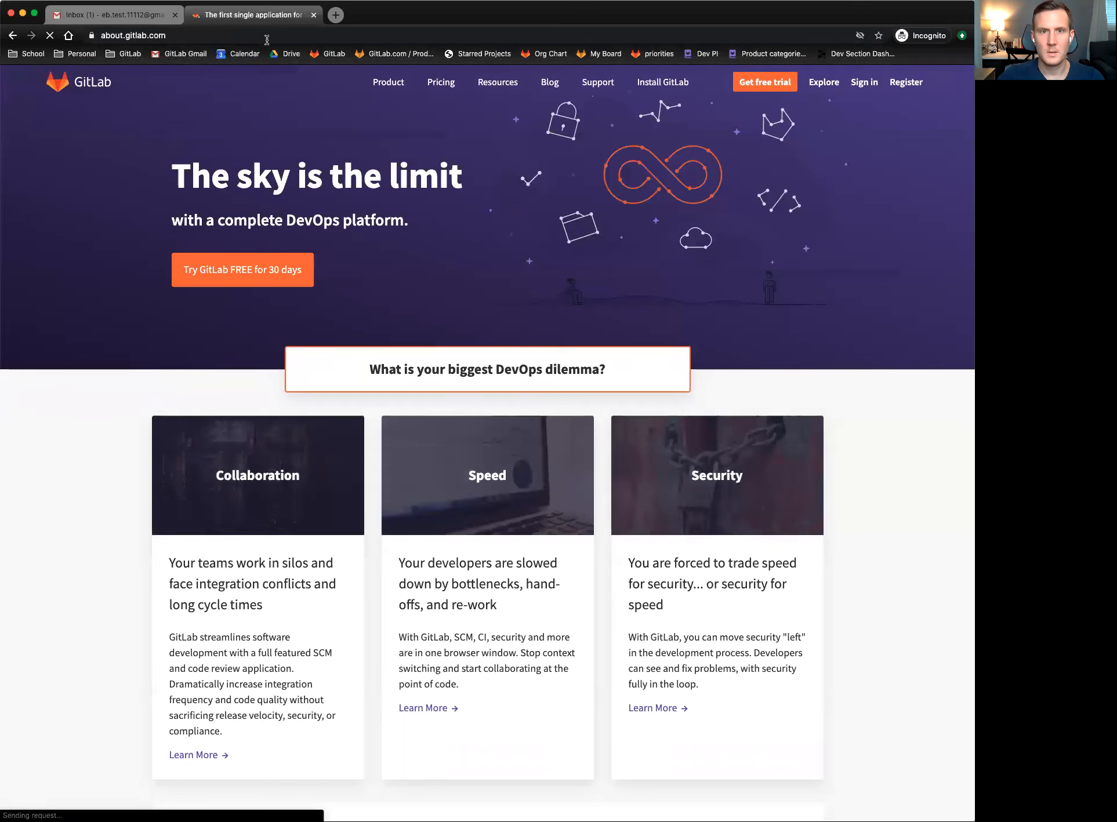
pyautogui.moveTo(496, 96)
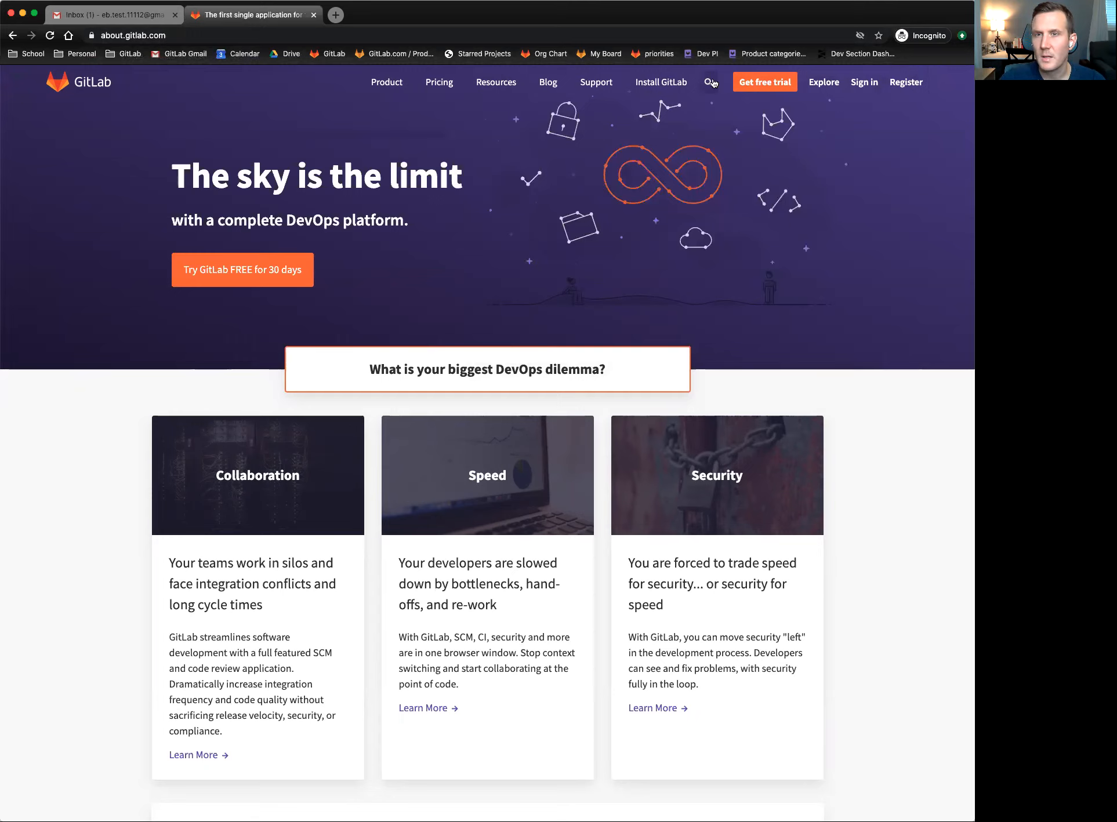
pyautogui.rightClick(664, 85)
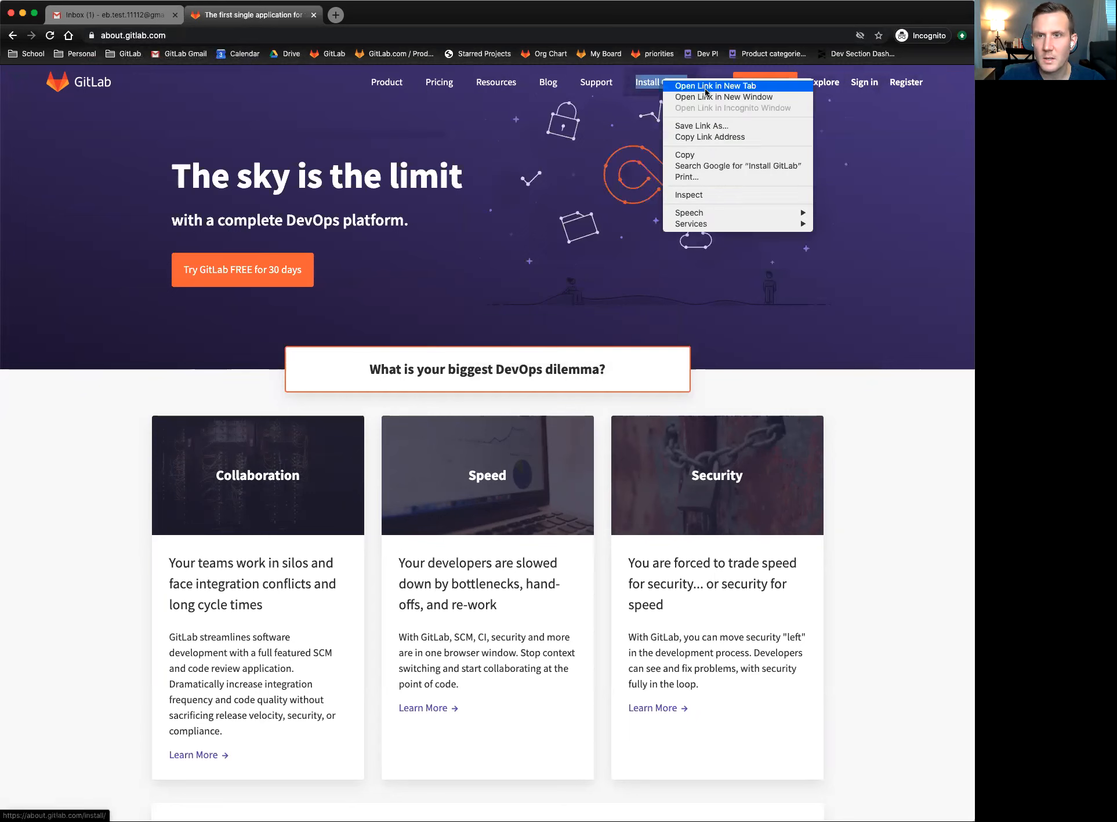
pyautogui.click(705, 87)
pyautogui.click(362, 17)
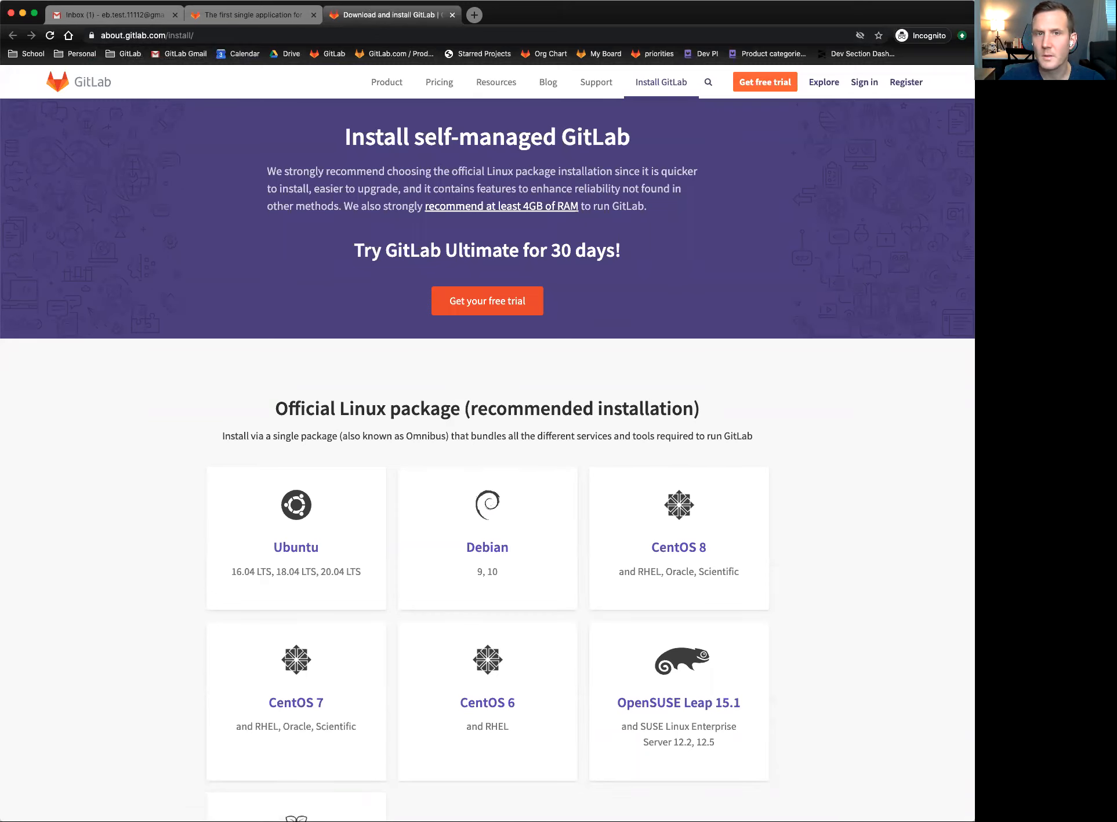
pyautogui.click(452, 15)
pyautogui.click(898, 149)
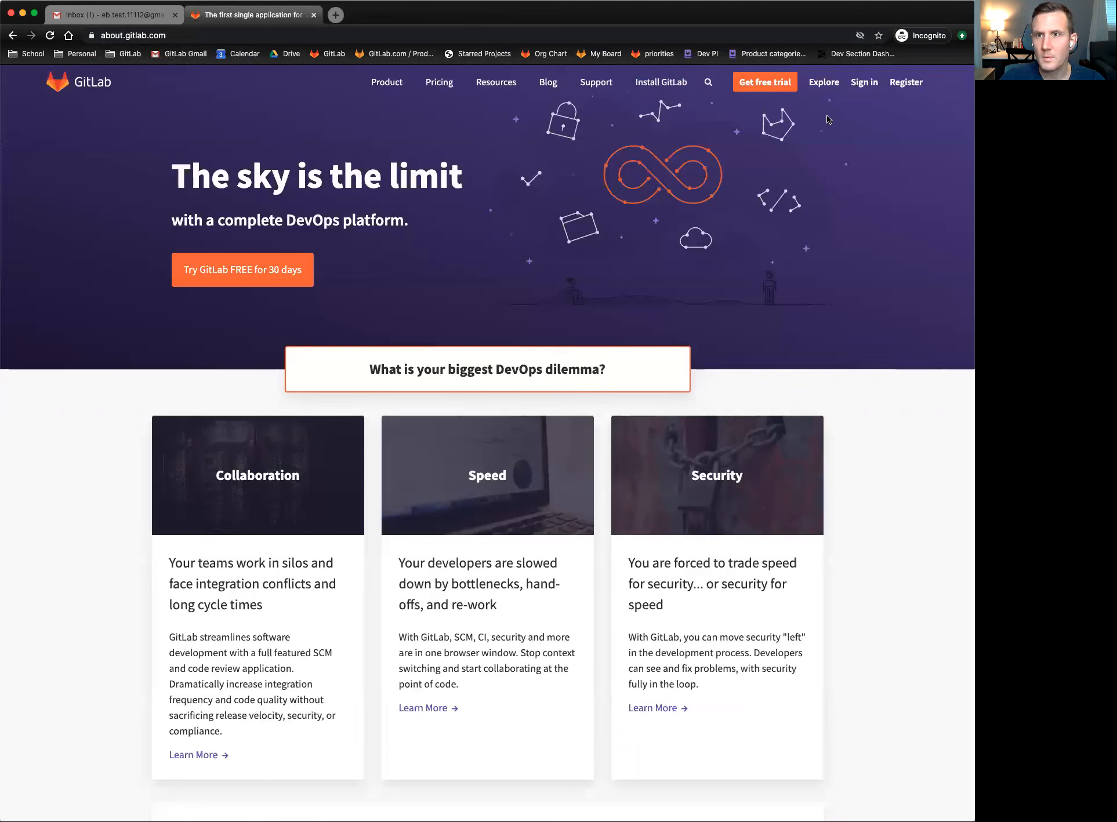
# - Open the Get free trial and Register links in new browser tabs
pyautogui.rightClick(760, 86)
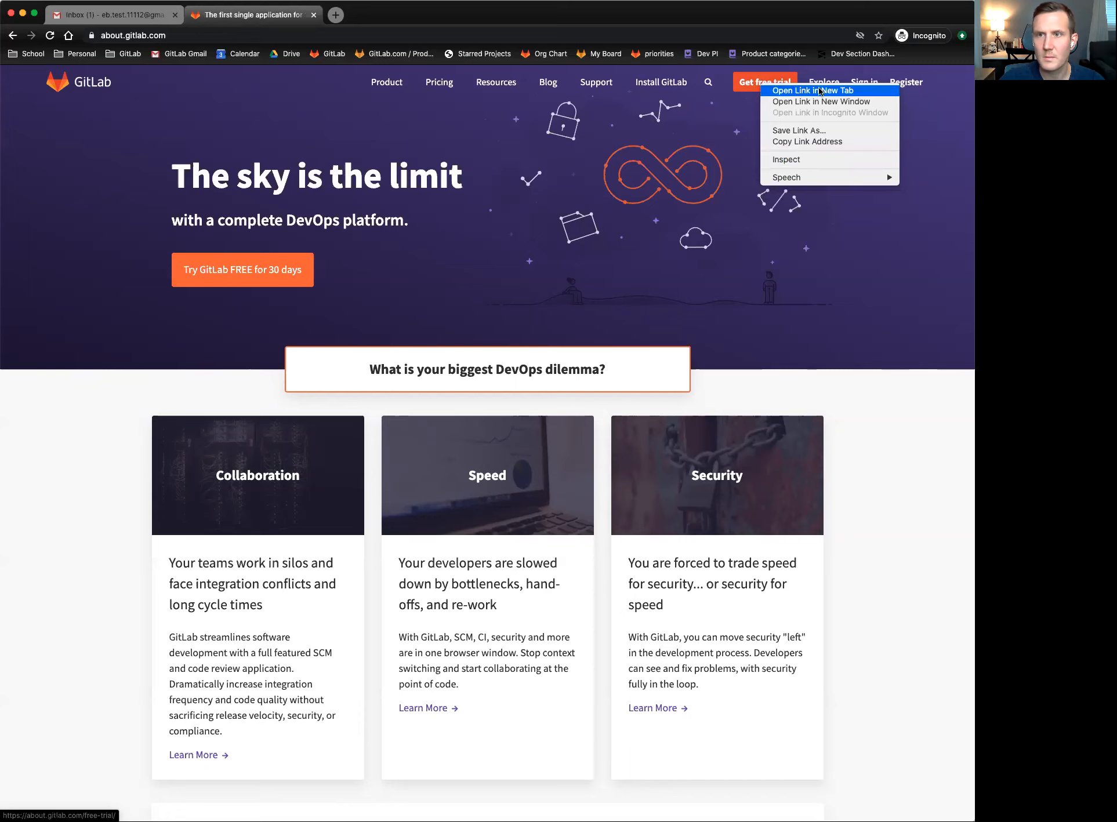
pyautogui.click(818, 91)
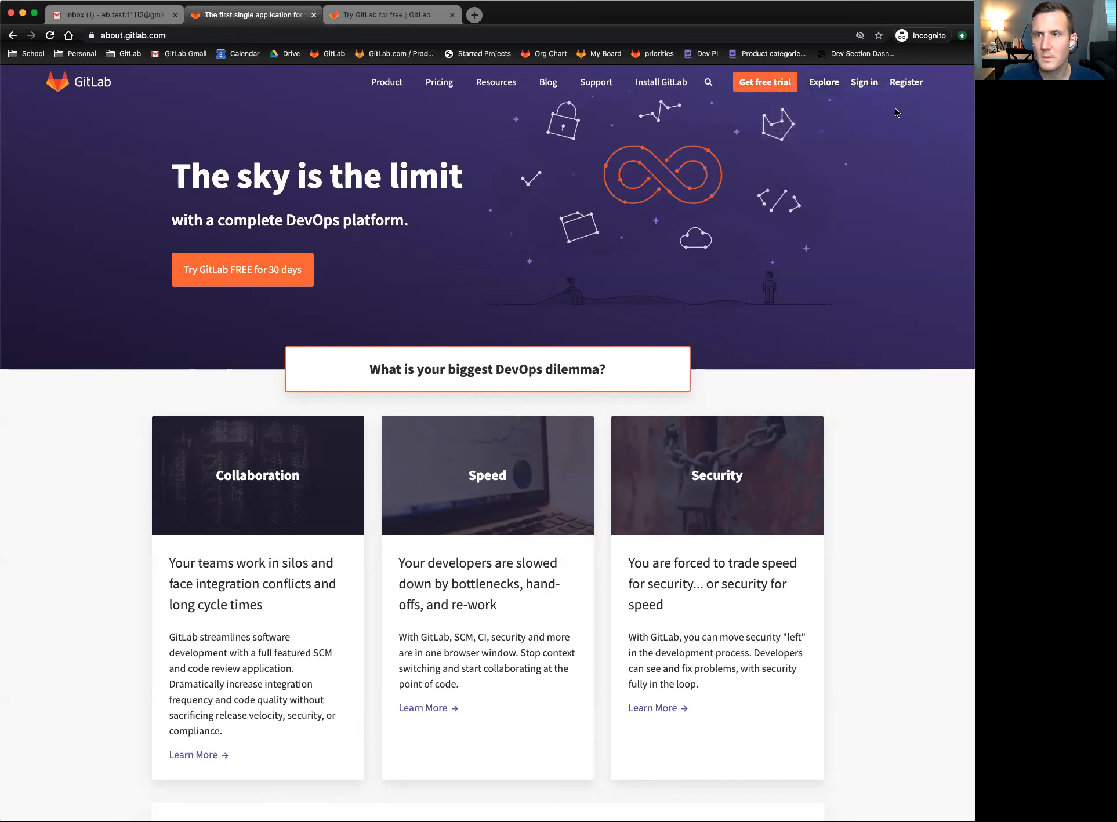
pyautogui.rightClick(896, 89)
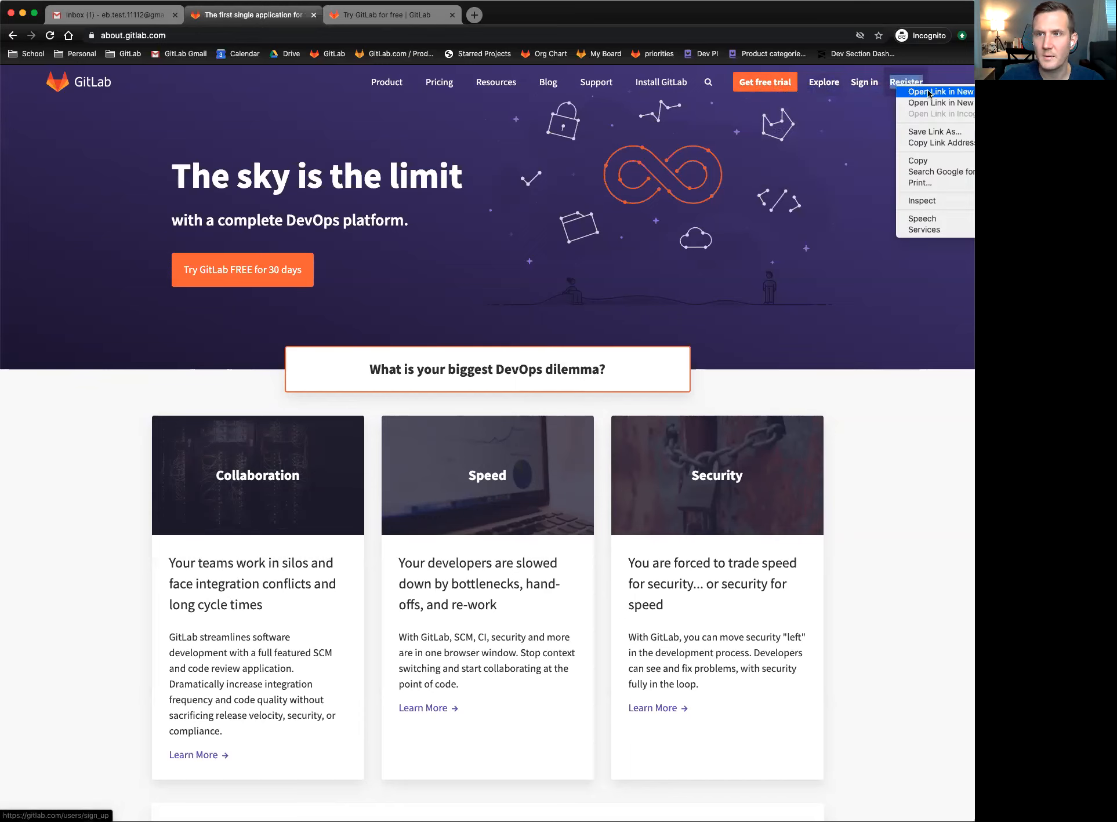
pyautogui.click(927, 91)
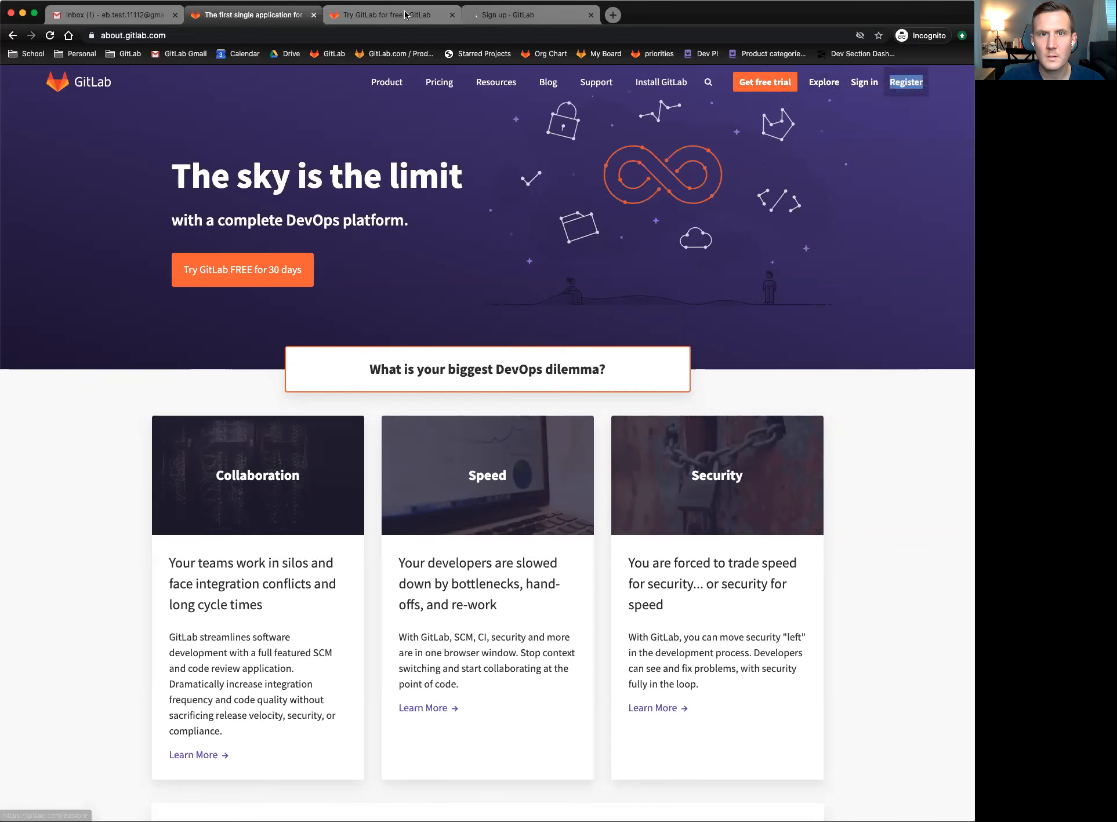
# - On the free-trial page, start the GitLab.com free trial
pyautogui.hotkey('ctrl', 'Tab')
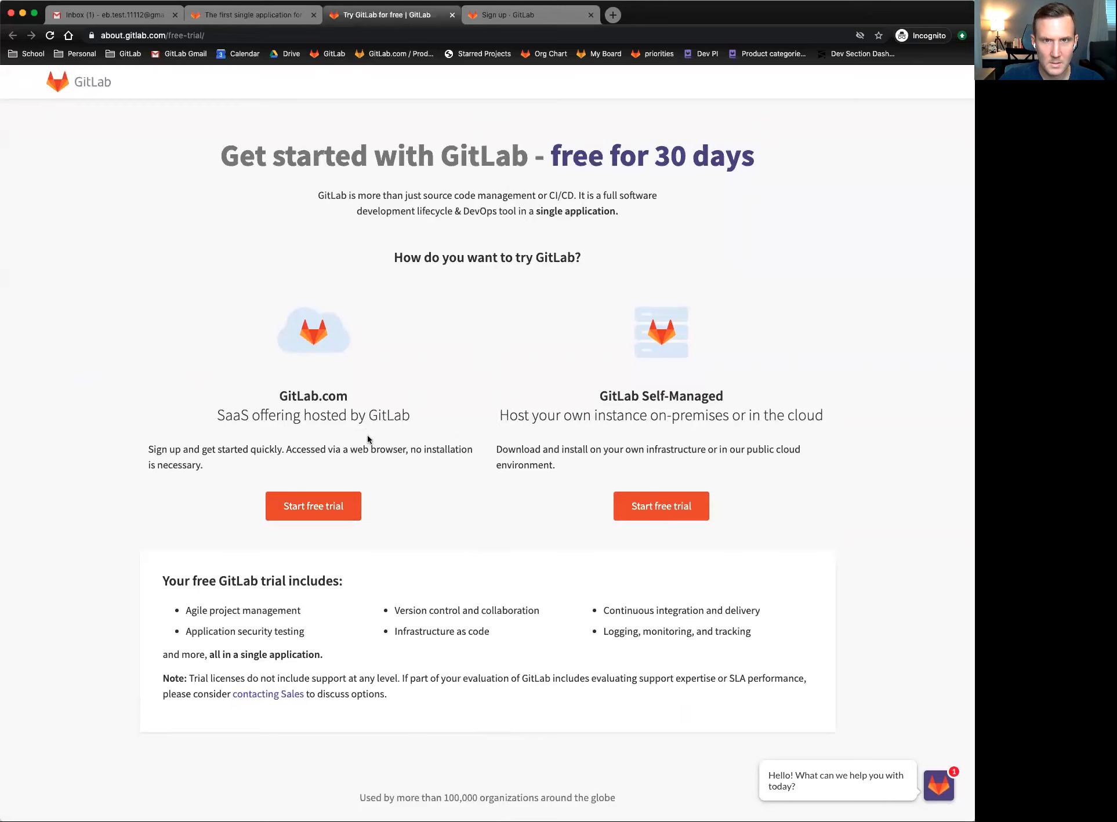
pyautogui.hotkey('ctrl', 'Tab')
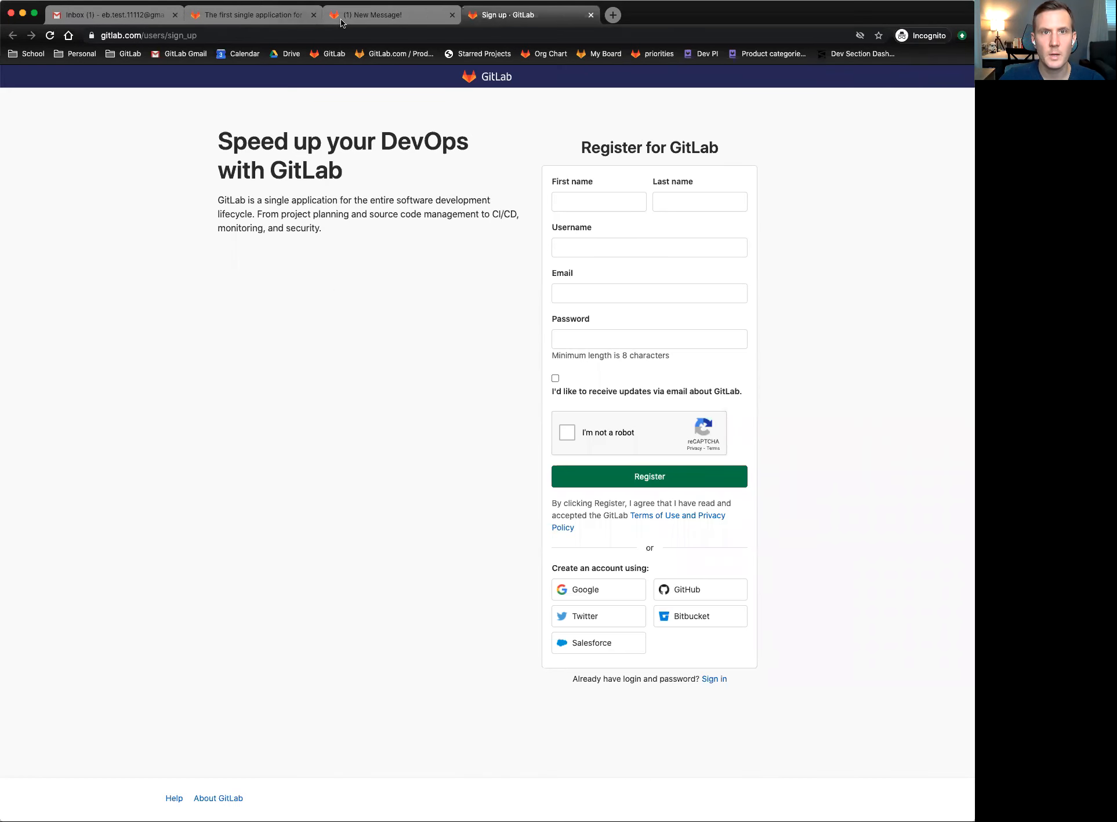
pyautogui.hotkey('ctrl', 'shift', 'Tab')
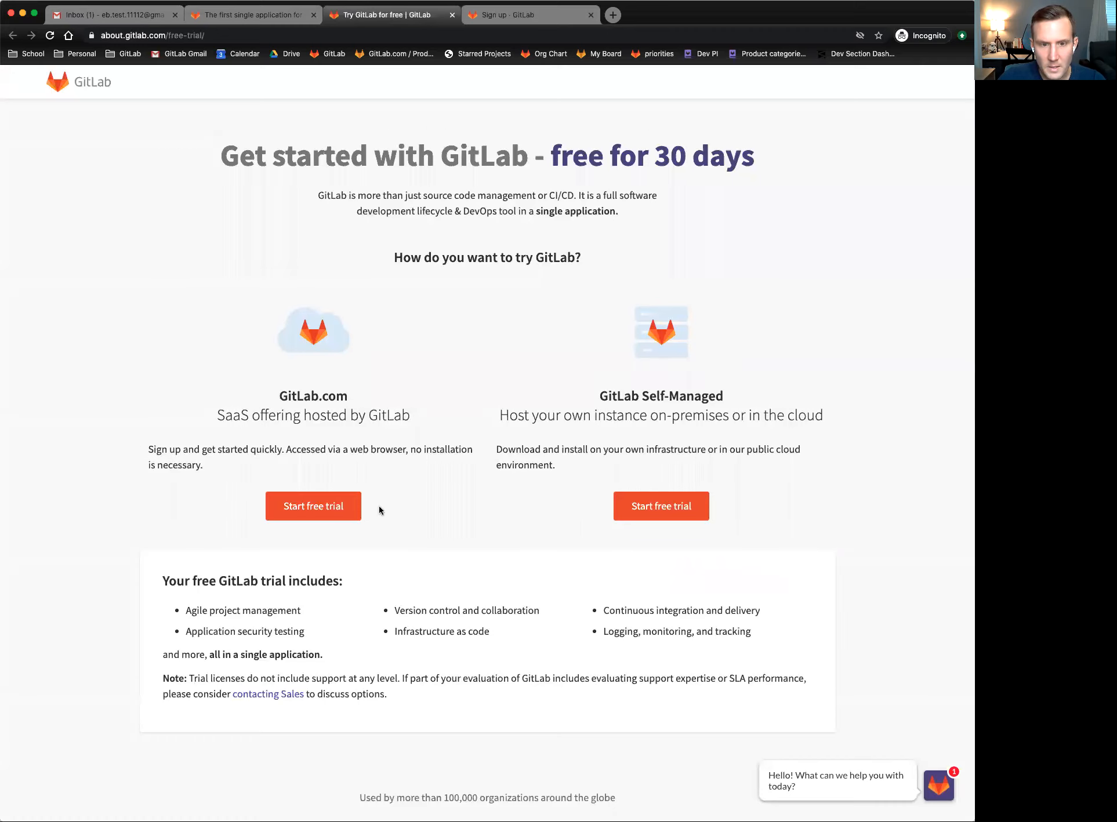
pyautogui.click(322, 514)
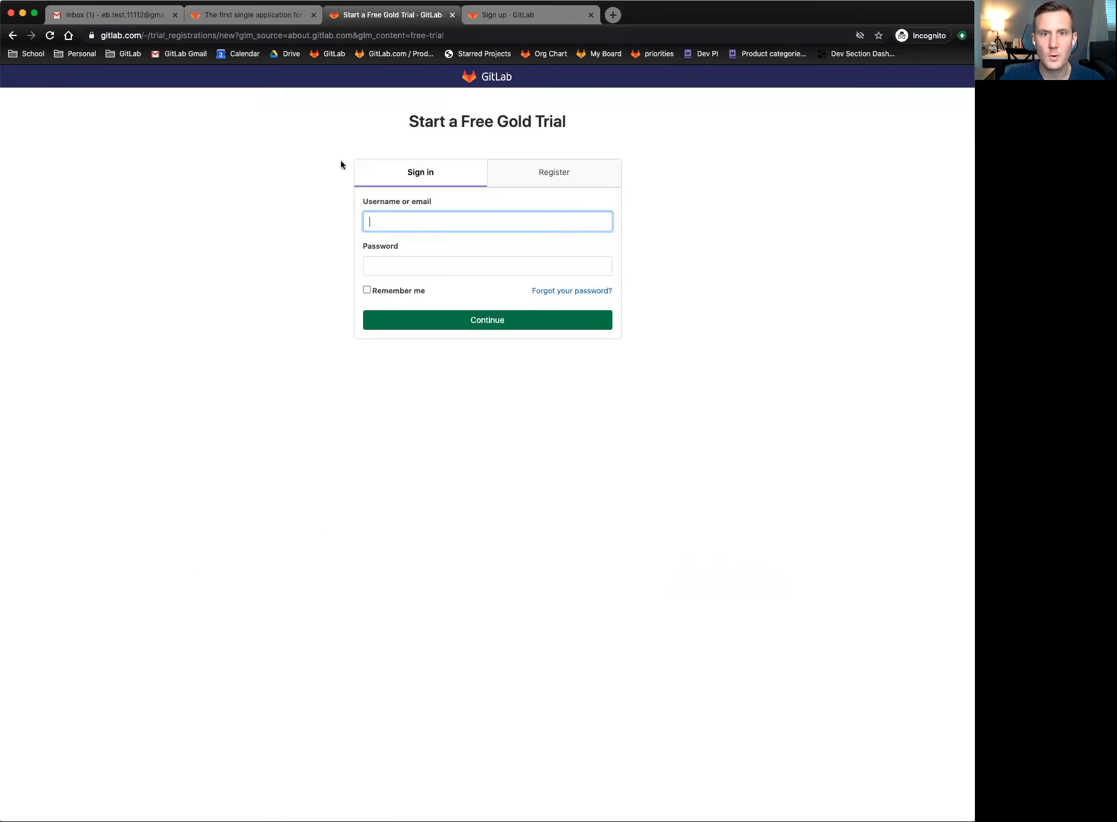
# - Show the trial's registration form and compare it with the Register for GitLab page
pyautogui.click(524, 17)
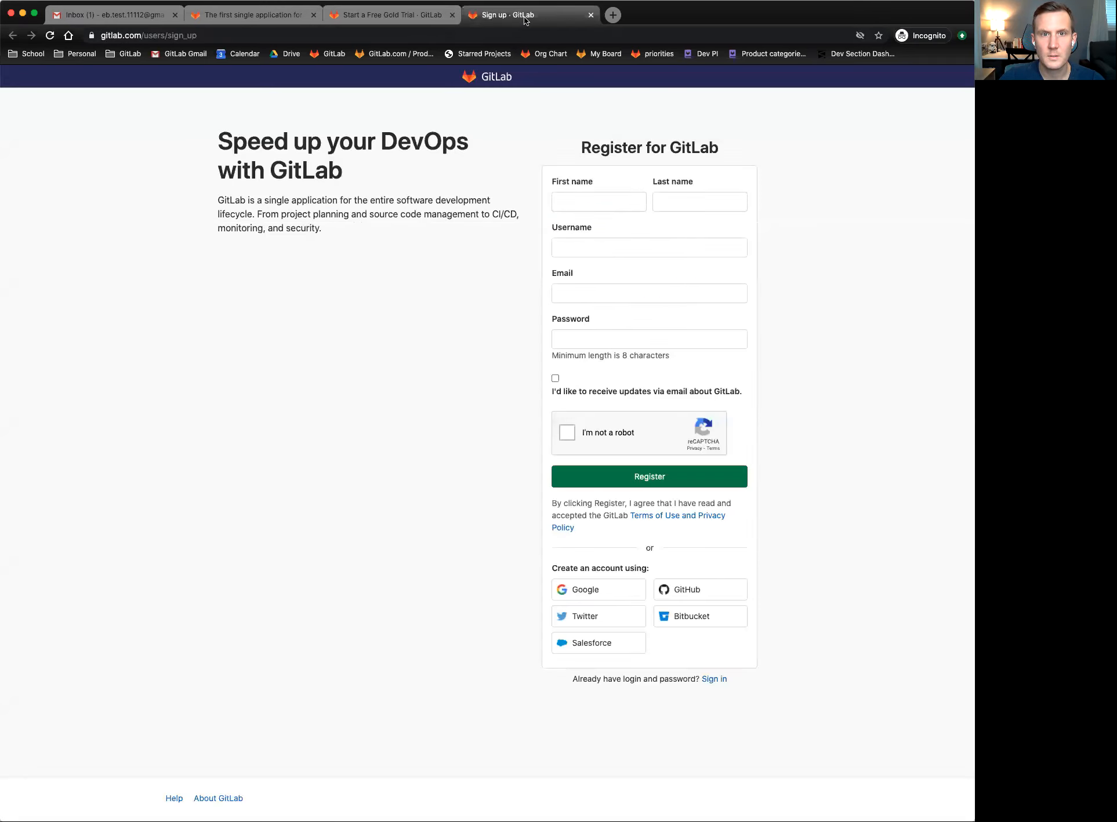
pyautogui.click(403, 20)
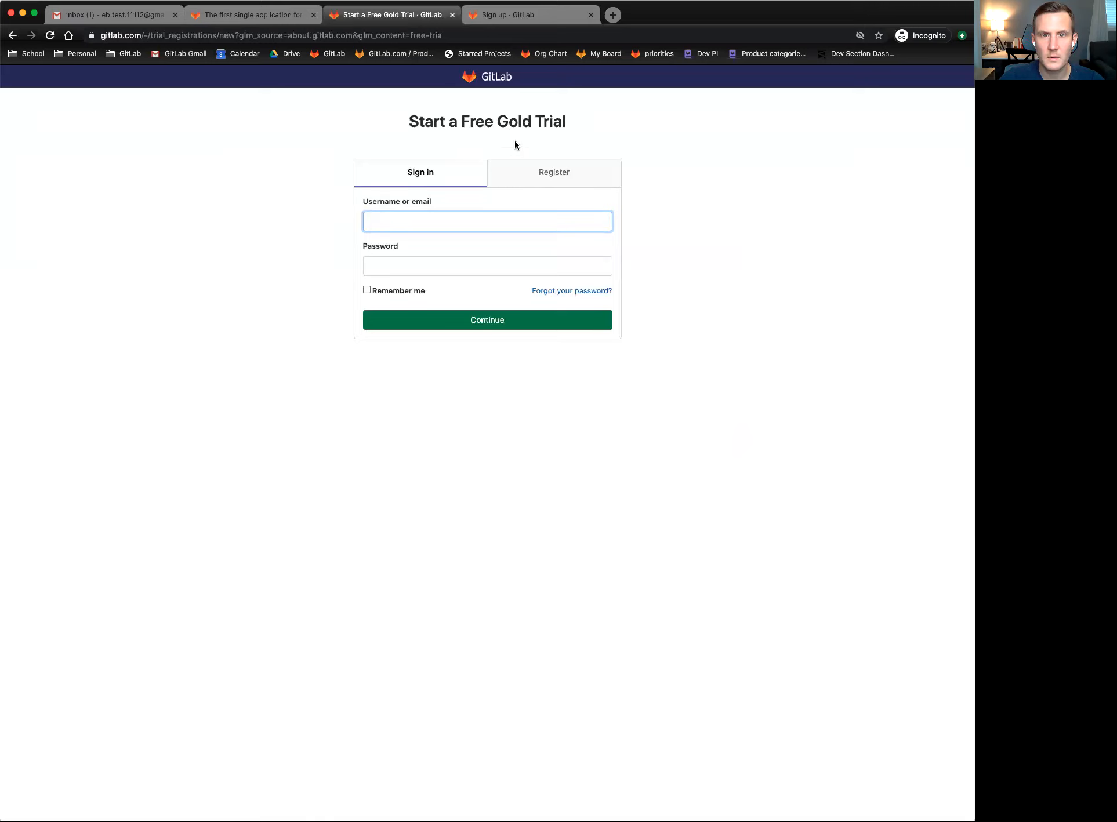
pyautogui.click(547, 170)
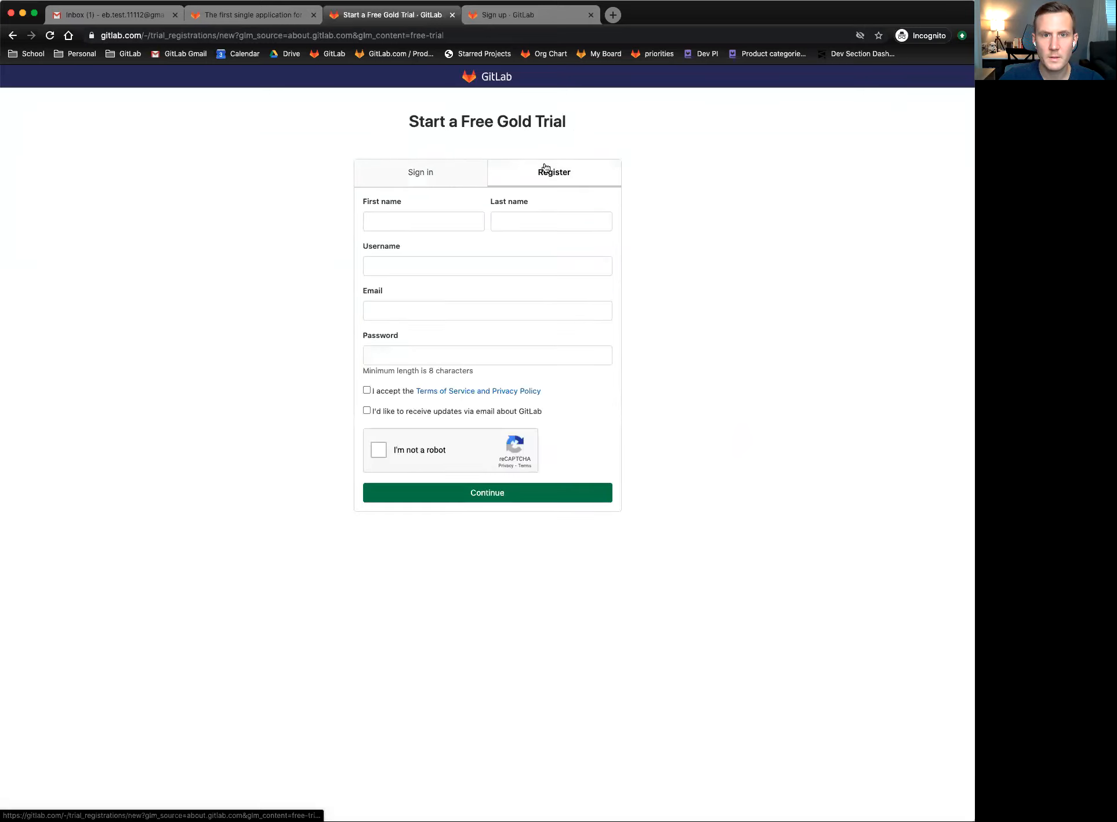
pyautogui.click(547, 19)
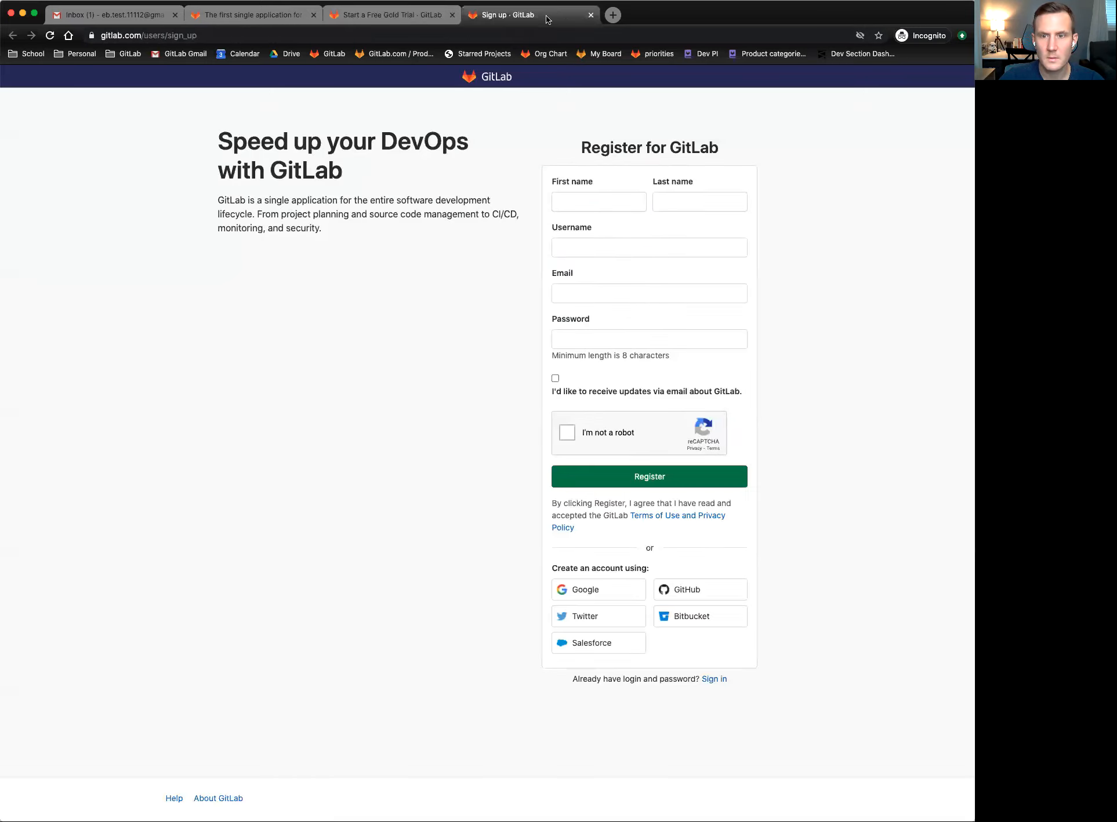
pyautogui.click(396, 22)
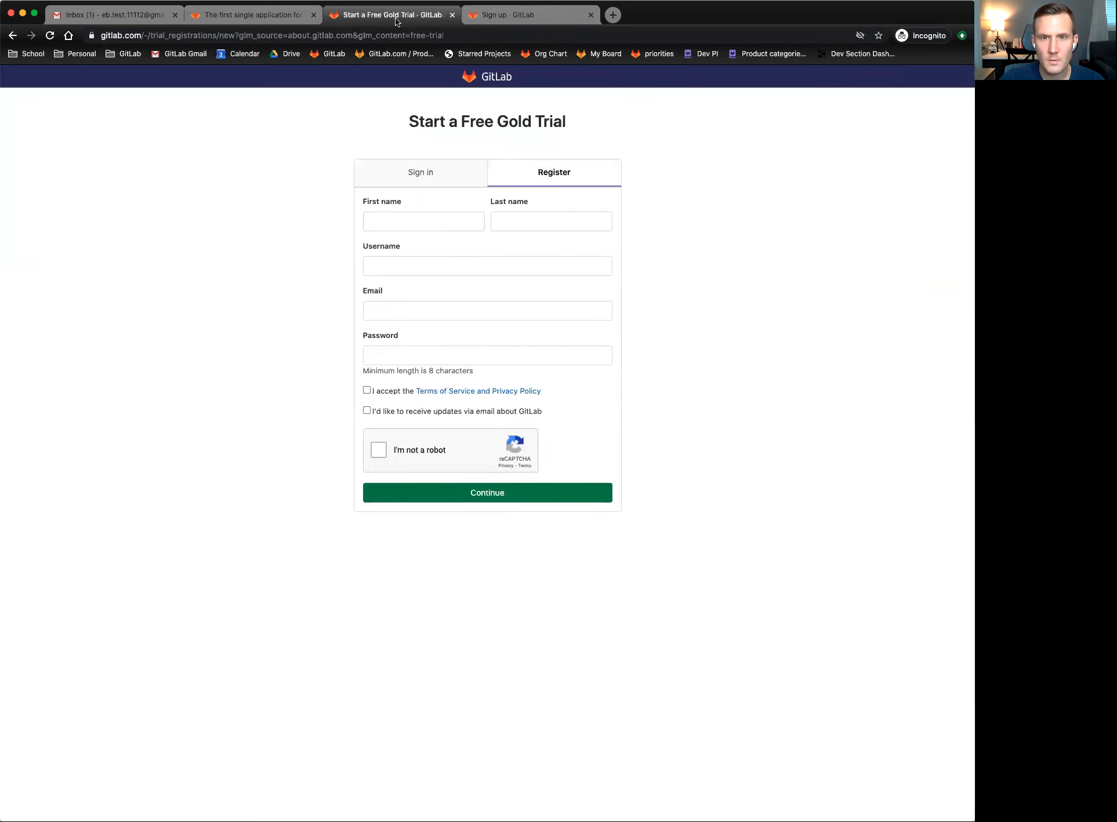
# - Close the Start a Free Gold Trial and GitLab home page tabs
pyautogui.click(505, 21)
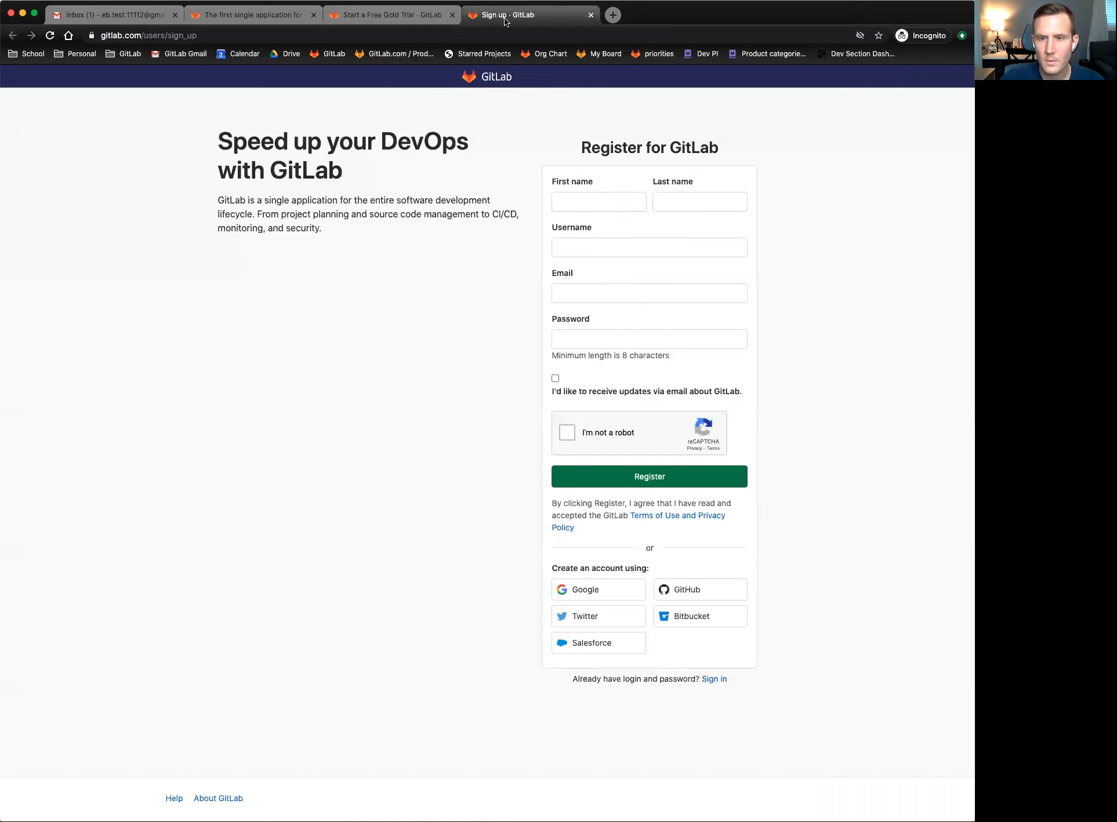
pyautogui.click(409, 19)
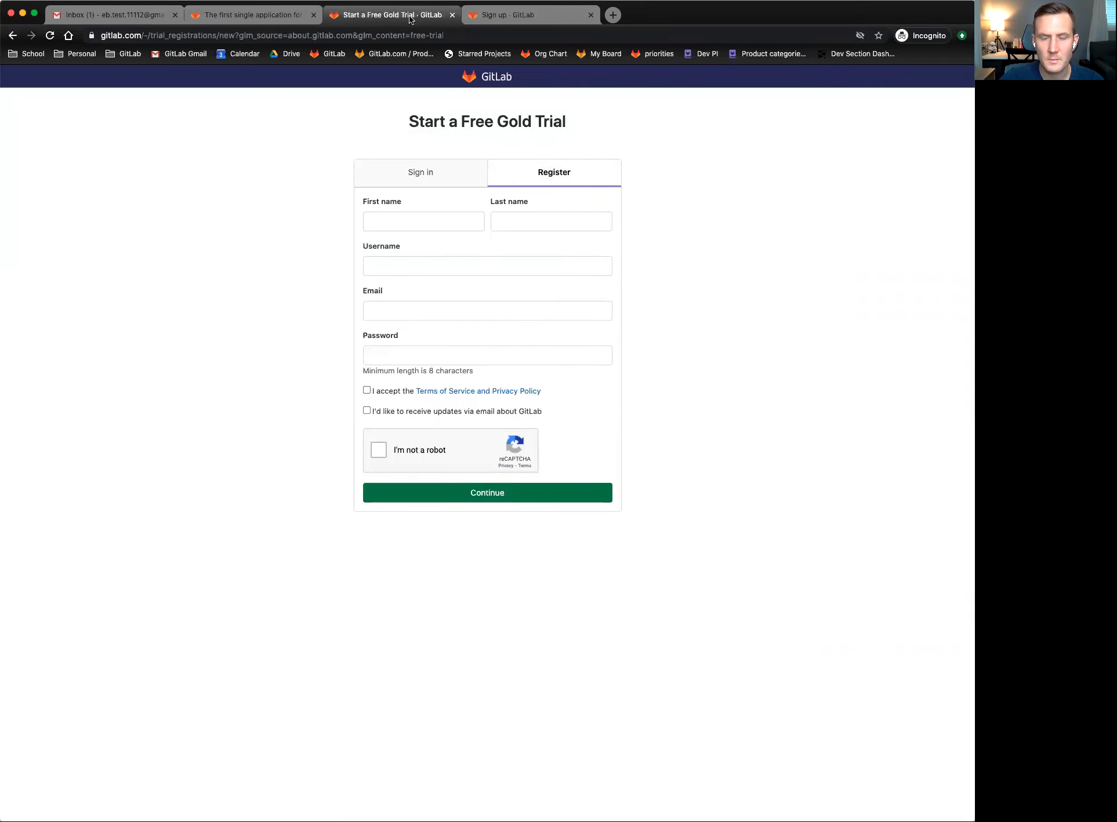
pyautogui.click(515, 20)
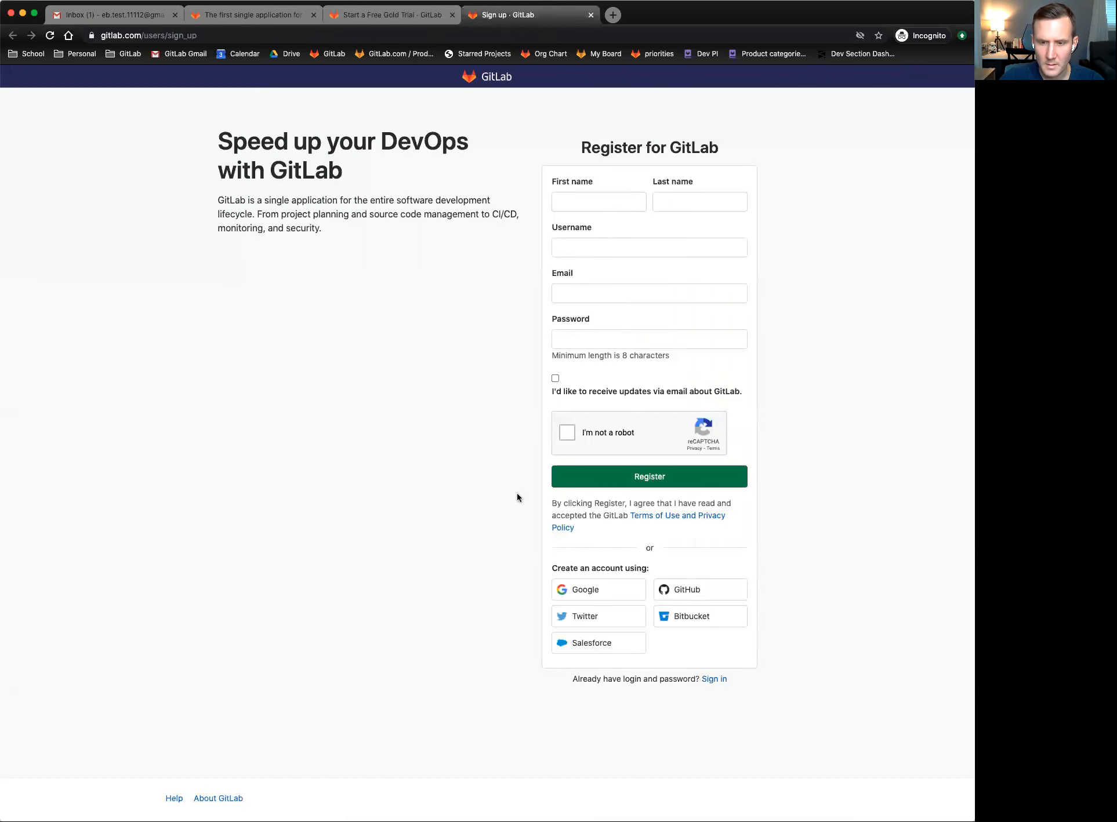
pyautogui.click(378, 16)
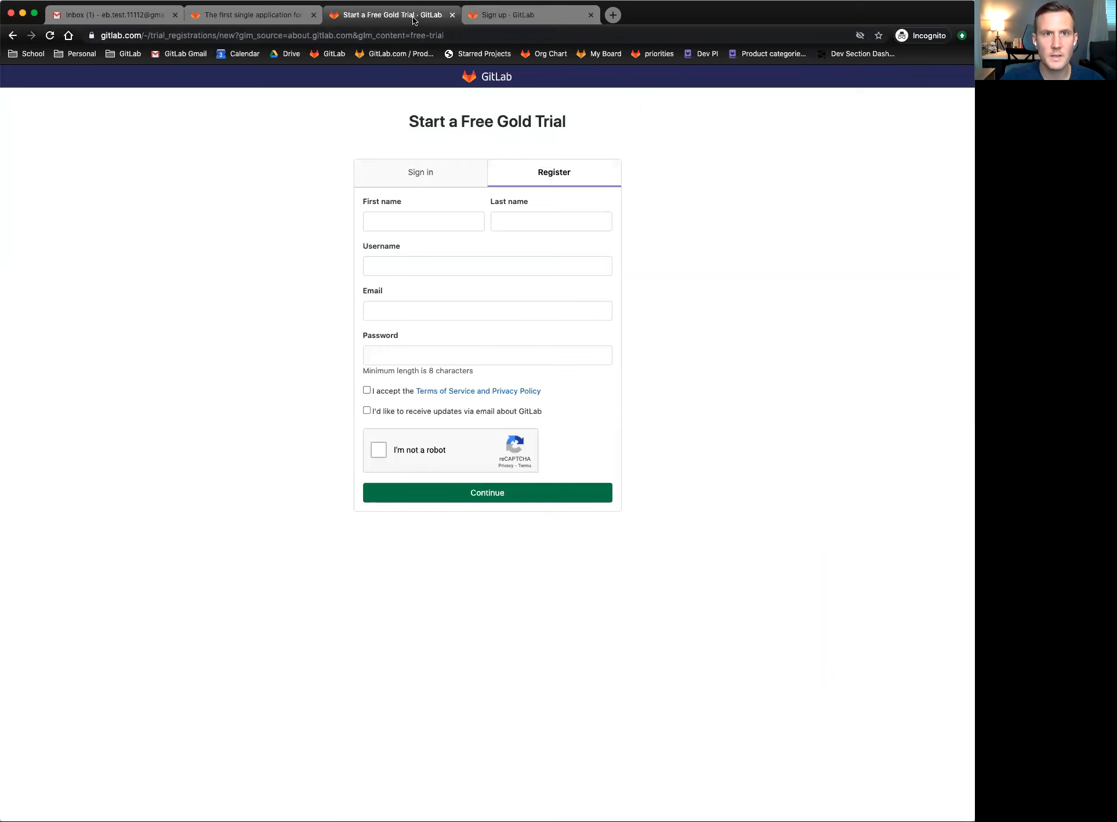
pyautogui.click(452, 15)
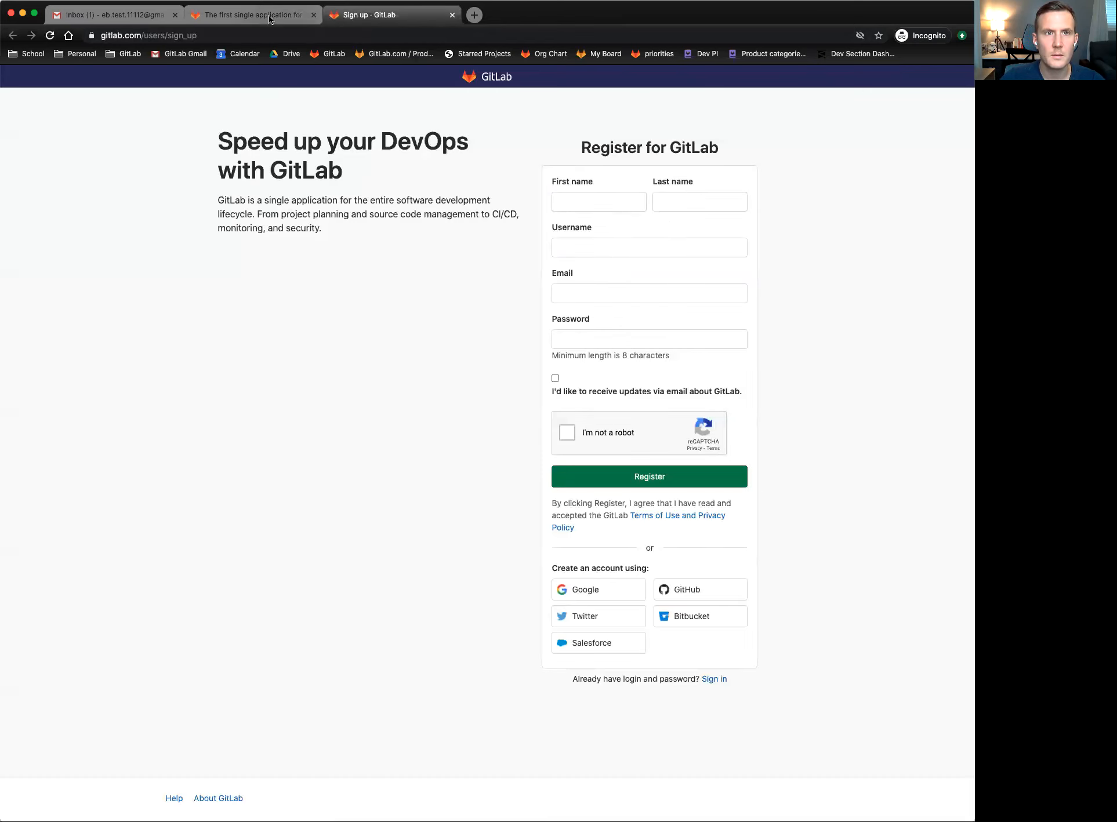
pyautogui.click(314, 15)
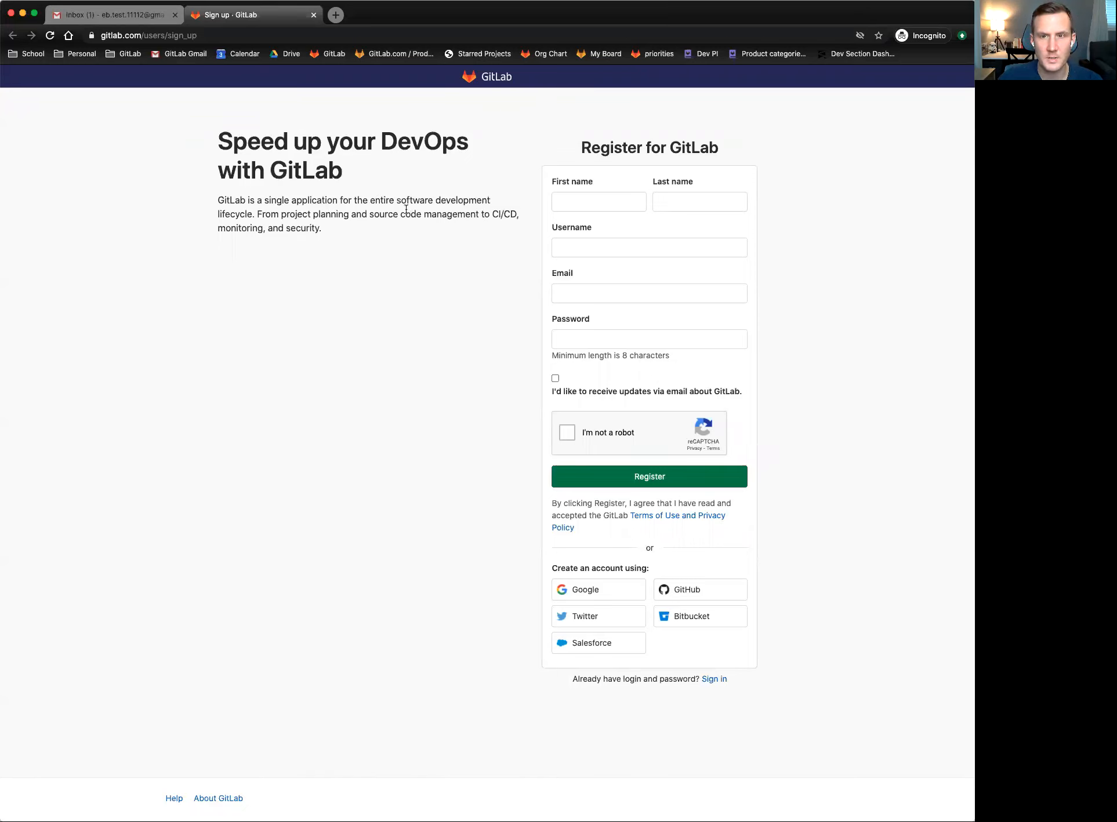
# - Fill in the first name from the saved suggestion, then the last name
pyautogui.click(597, 201)
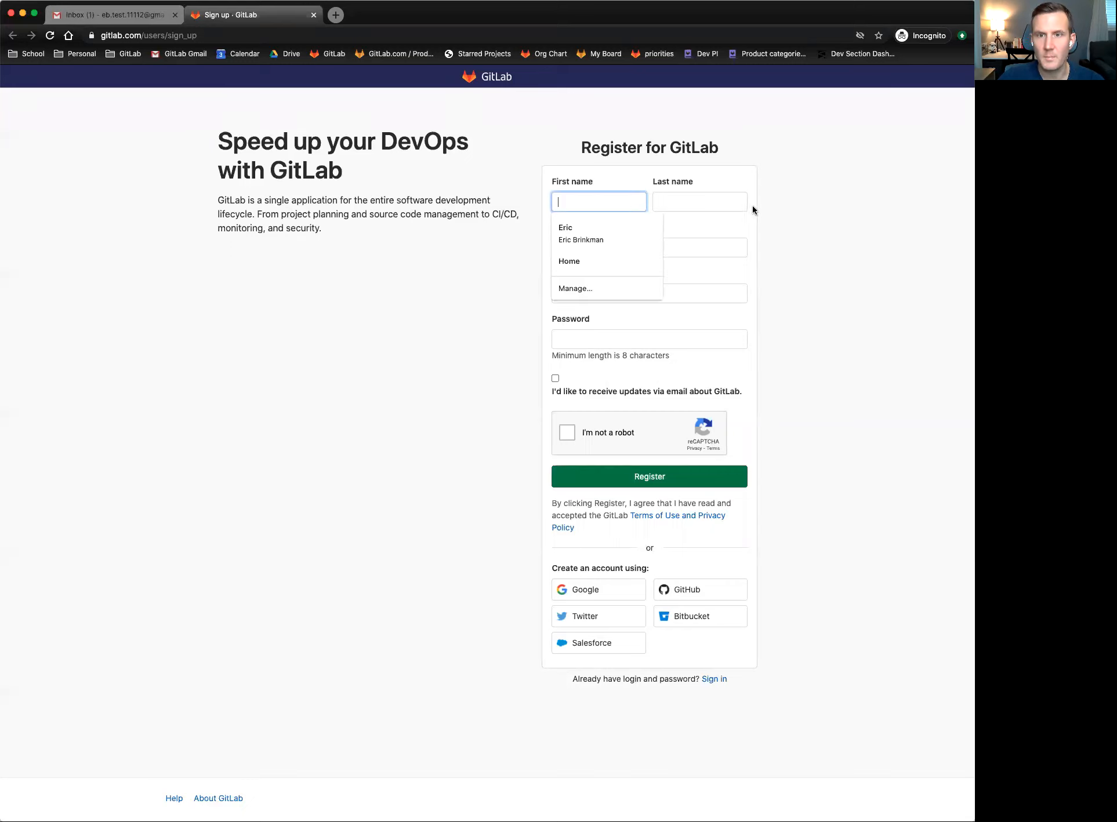
pyautogui.write('ER')
pyautogui.press('Down')
pyautogui.press('Return')
pyautogui.press('Tab')
pyautogui.write('Brinkman')
pyautogui.press('Tab')
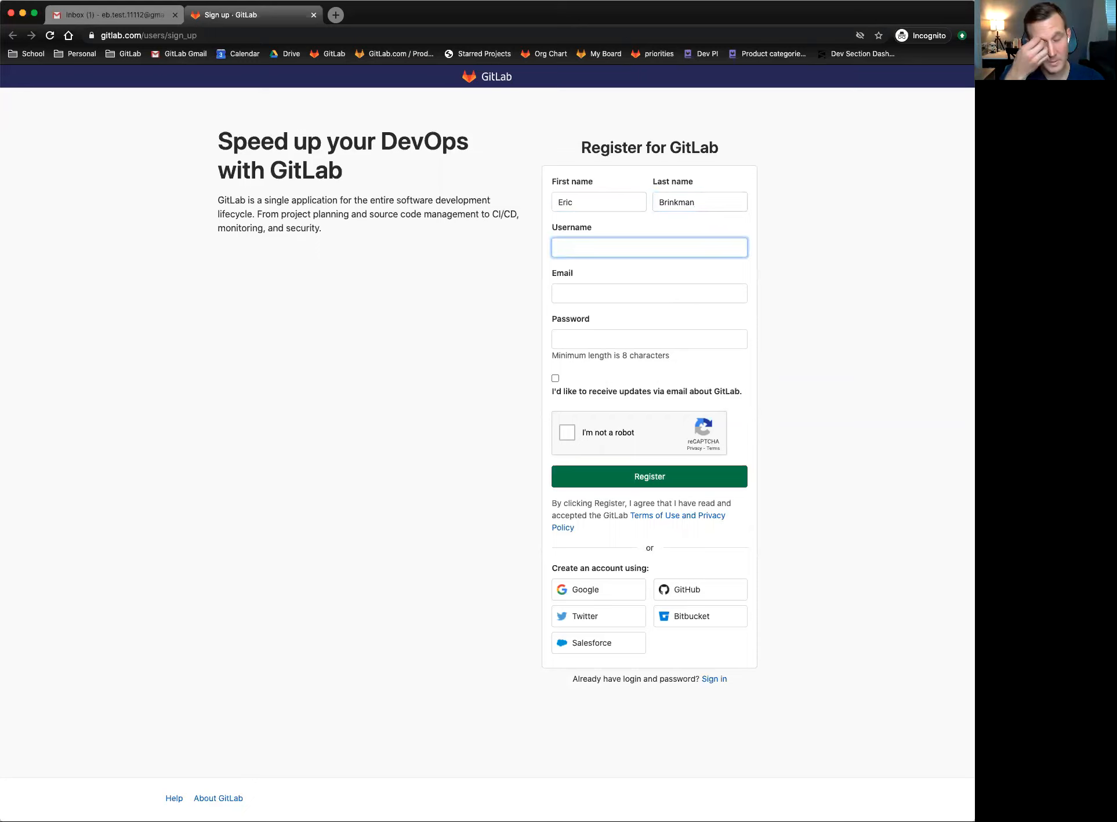
# - Enter a username, replacing the first attempt with a test username
pyautogui.write('e')
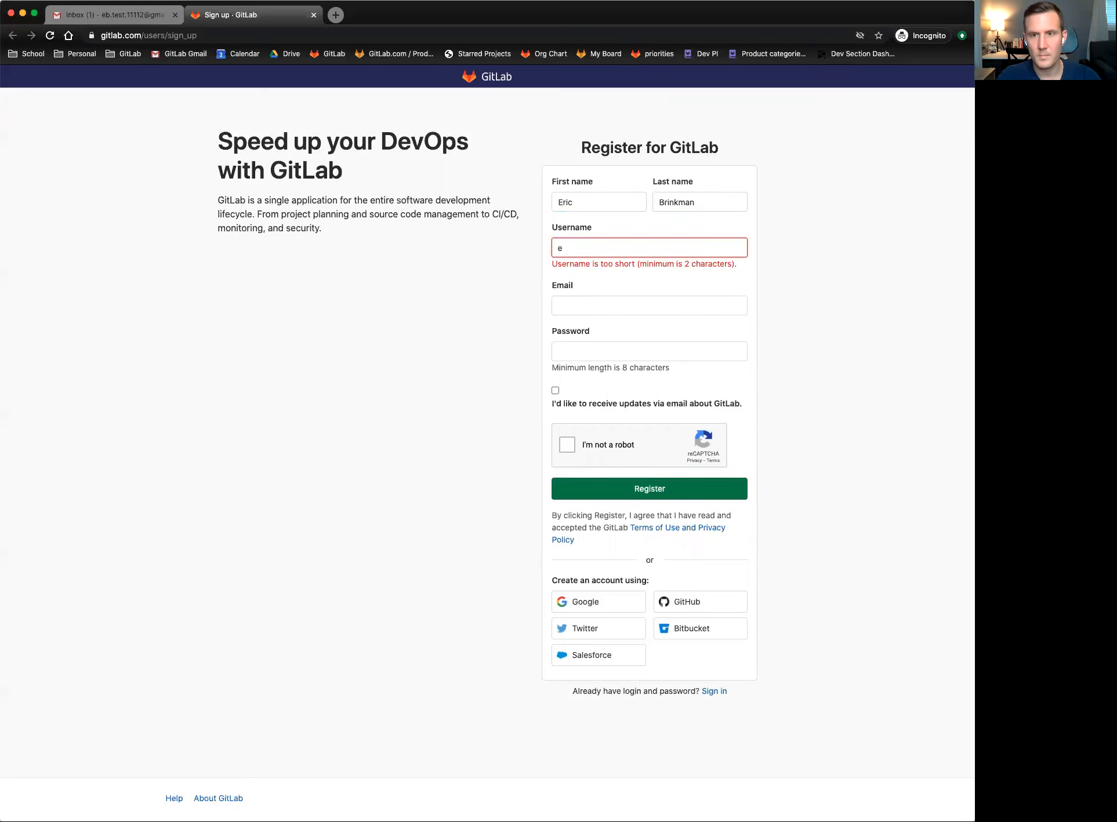
pyautogui.write('brinmkma')
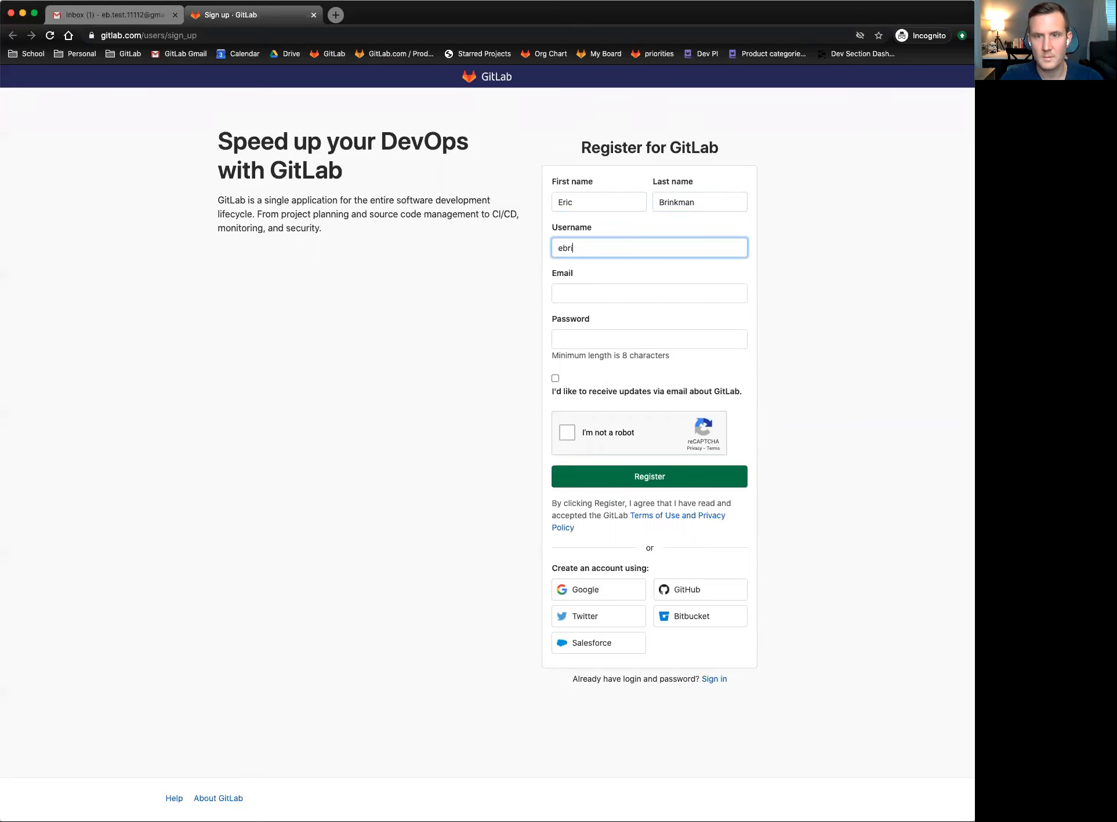
pyautogui.press('BackSpace')
pyautogui.press('BackSpace')
pyautogui.press('BackSpace')
pyautogui.press('BackSpace')
pyautogui.write('kman')
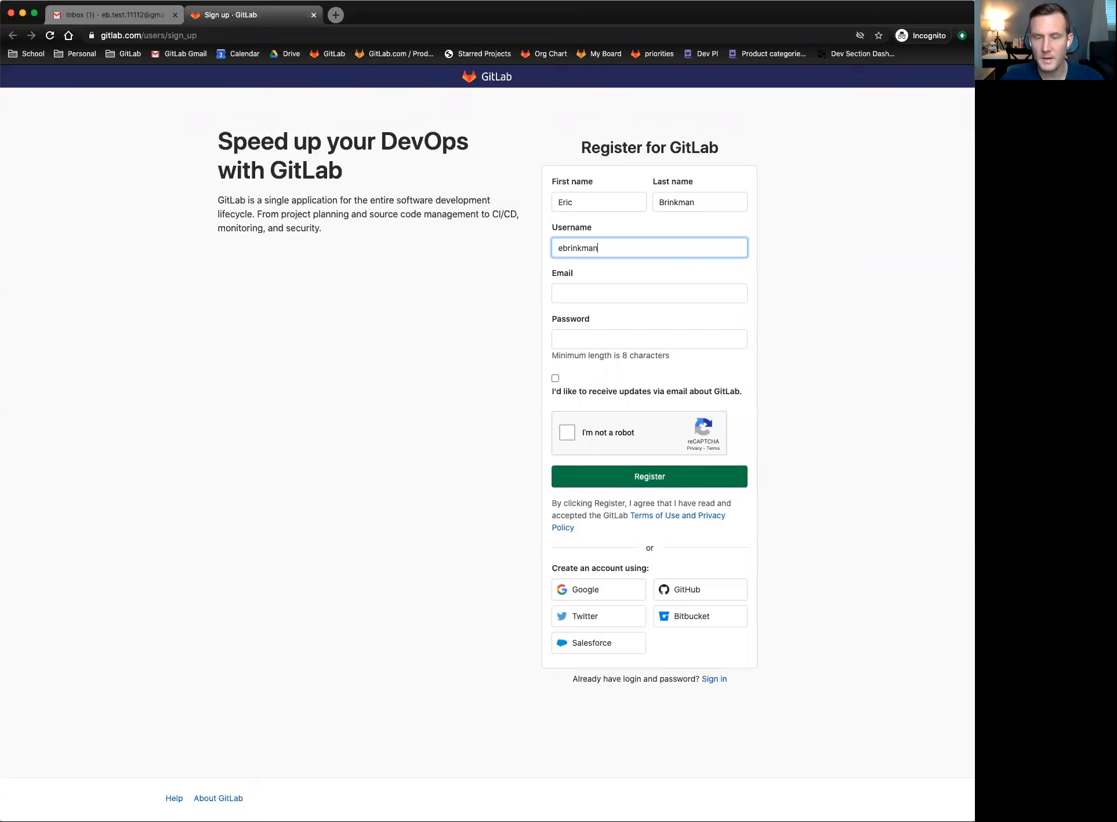
pyautogui.press('Tab')
pyautogui.hotkey('shift', 'Tab')
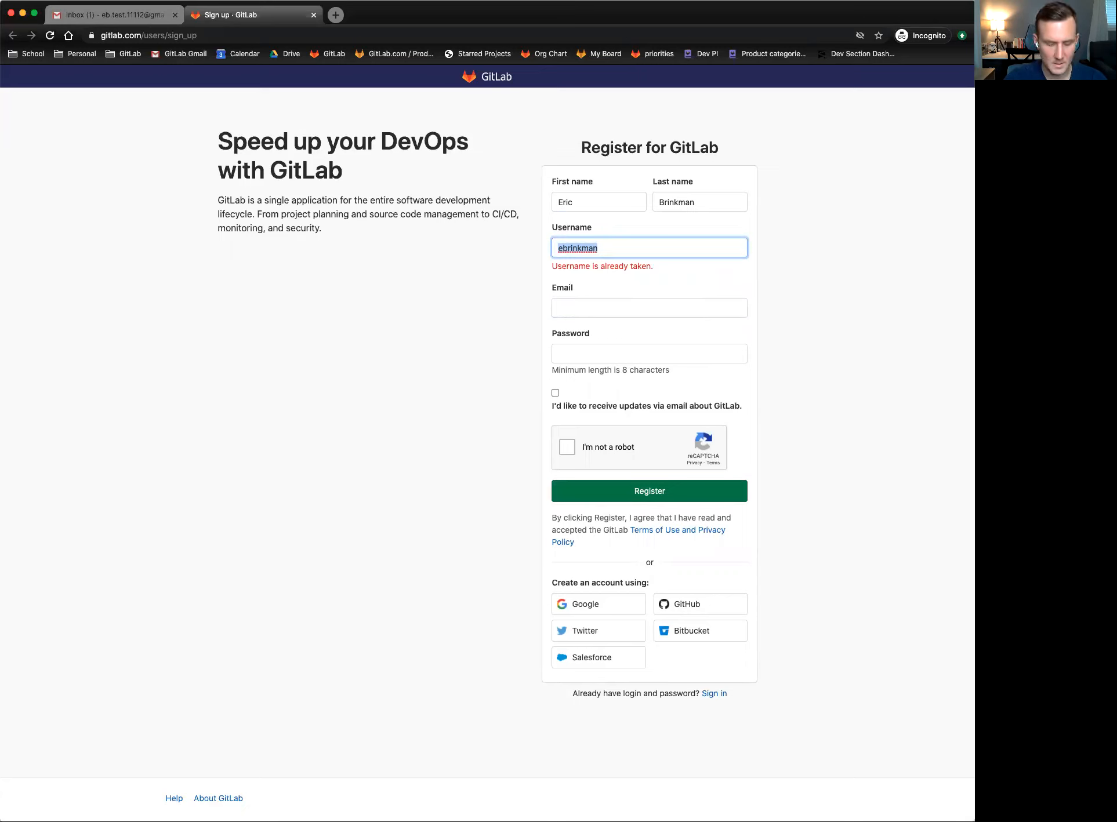
pyautogui.write('eb_test_11111')
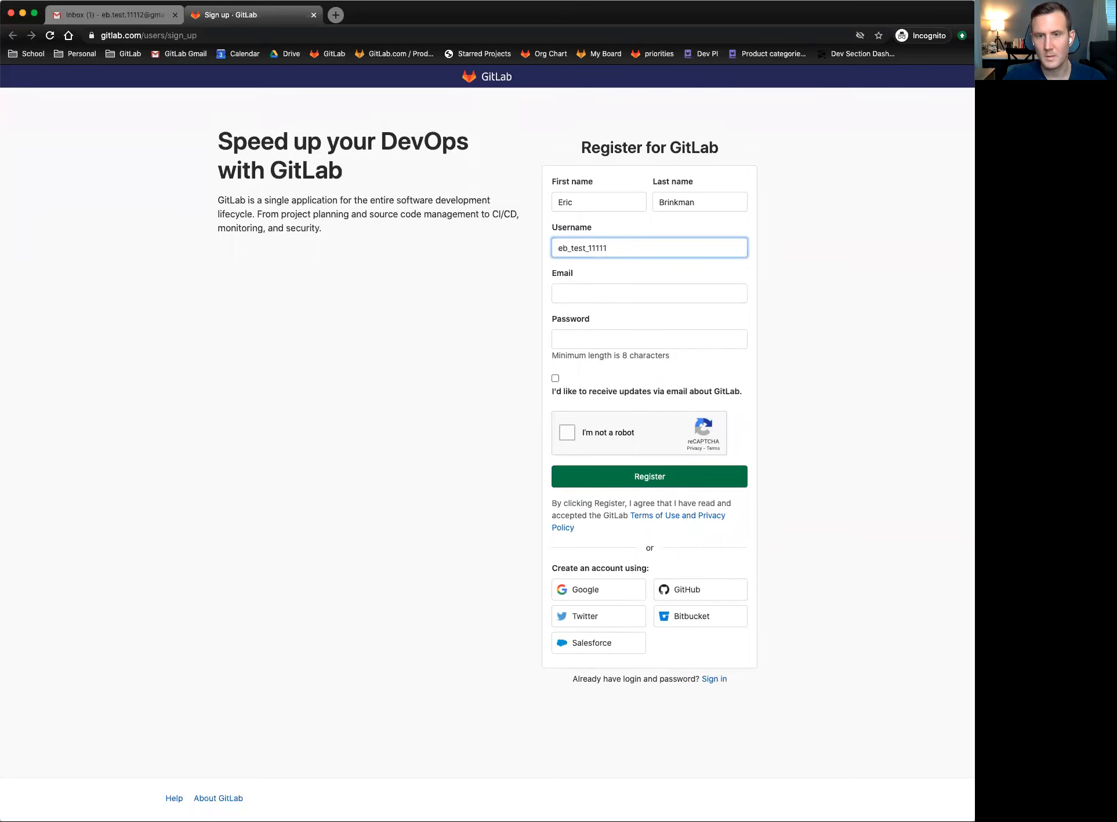
pyautogui.press('Tab')
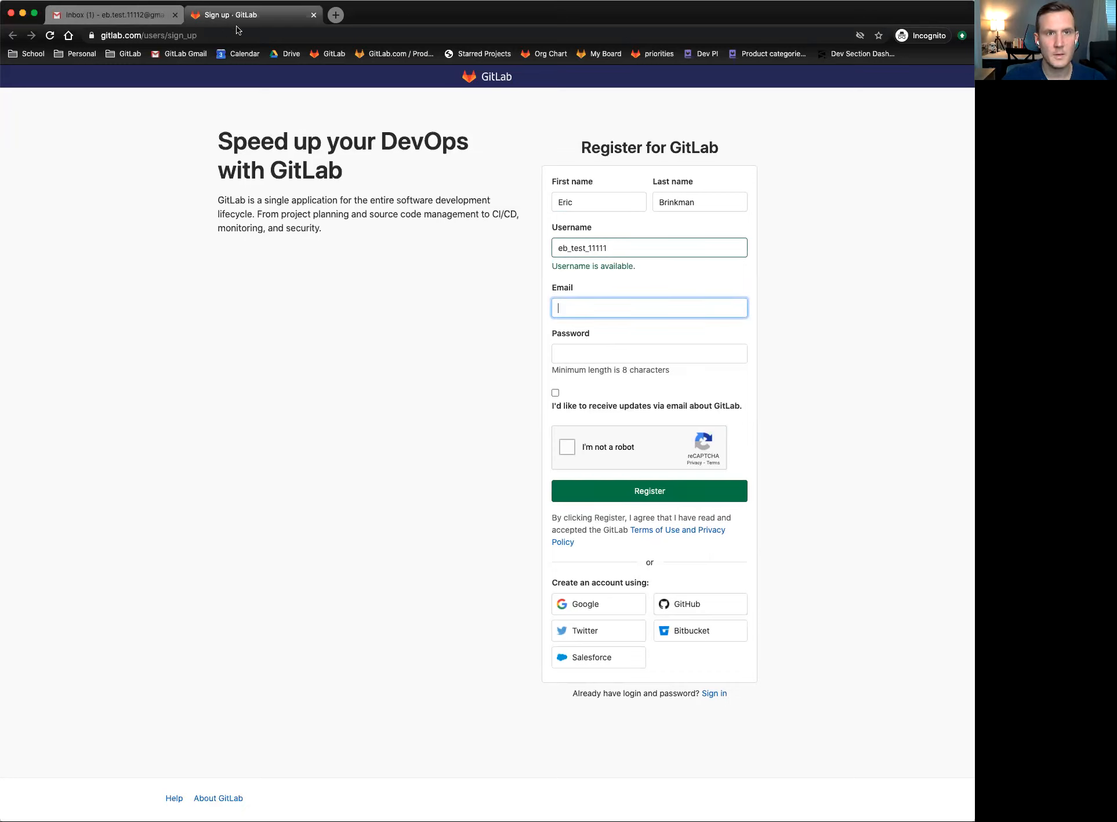
# - Enter the email address and password, leaving email updates unchecked
pyautogui.click(620, 311)
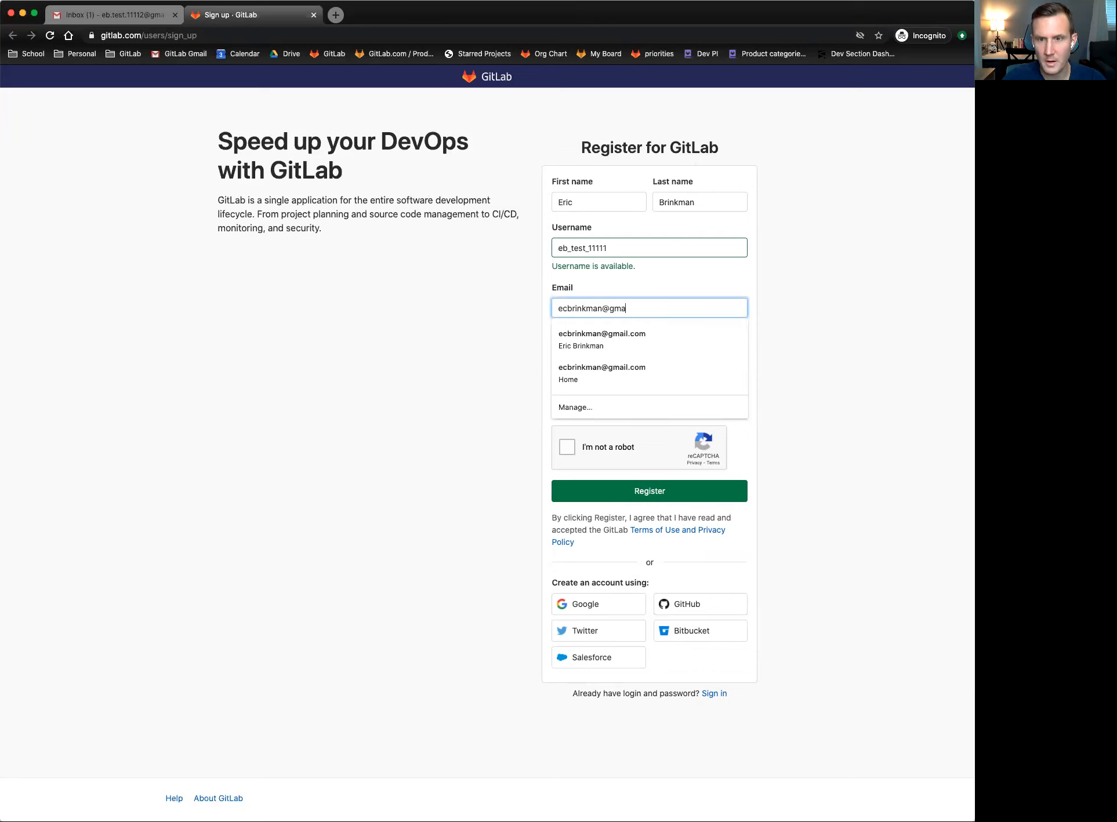
pyautogui.press('Tab')
pyautogui.click(674, 327)
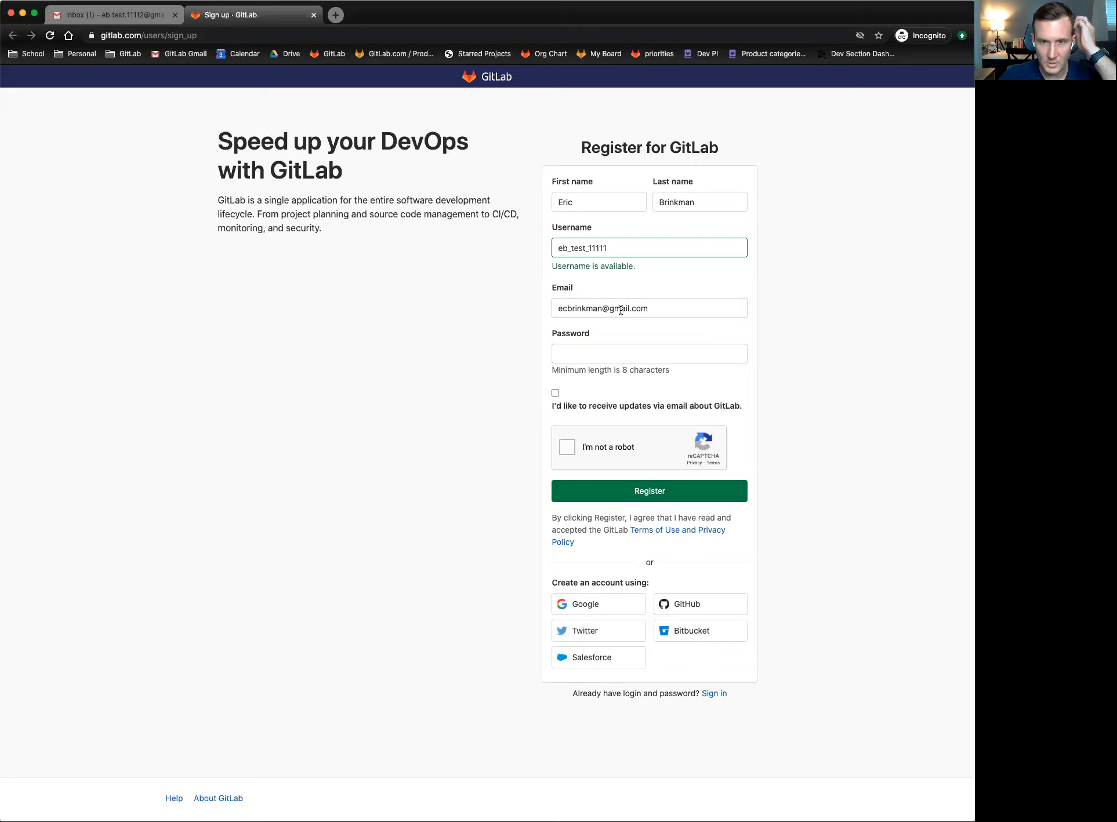
pyautogui.click(582, 349)
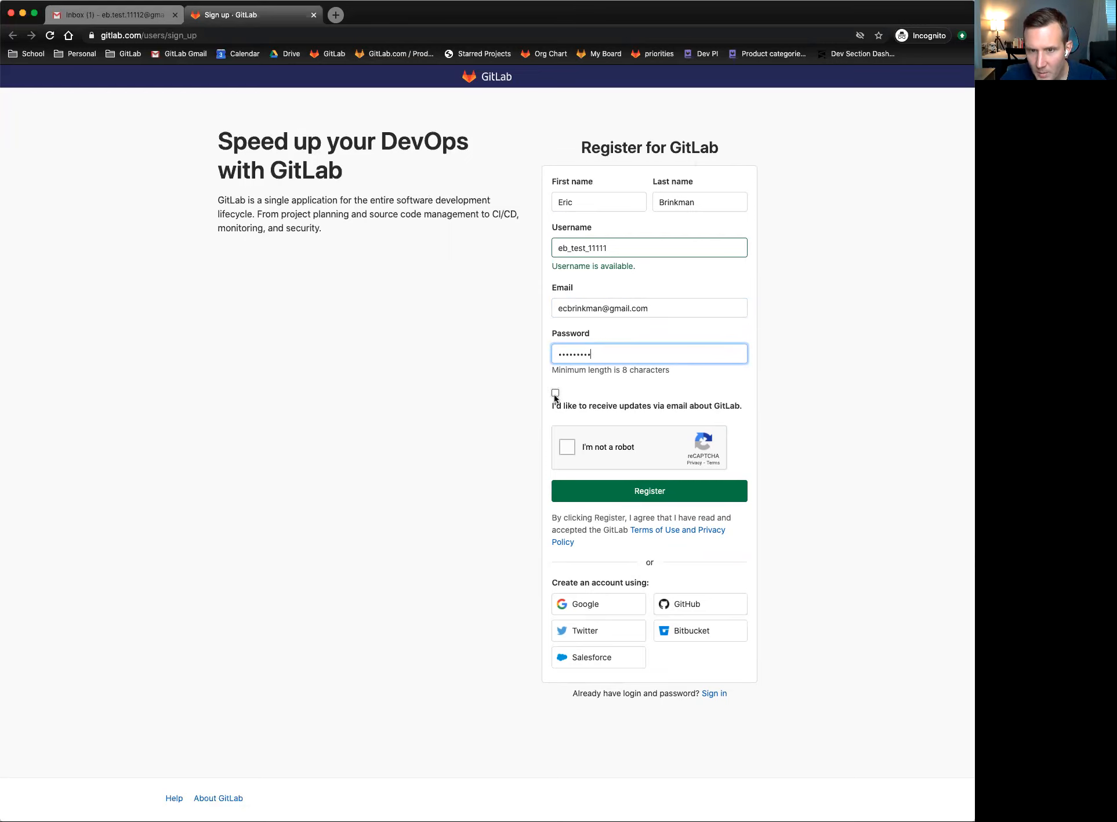
pyautogui.moveTo(552, 407); pyautogui.dragTo(733, 406)
pyautogui.click(735, 405)
pyautogui.click(696, 403)
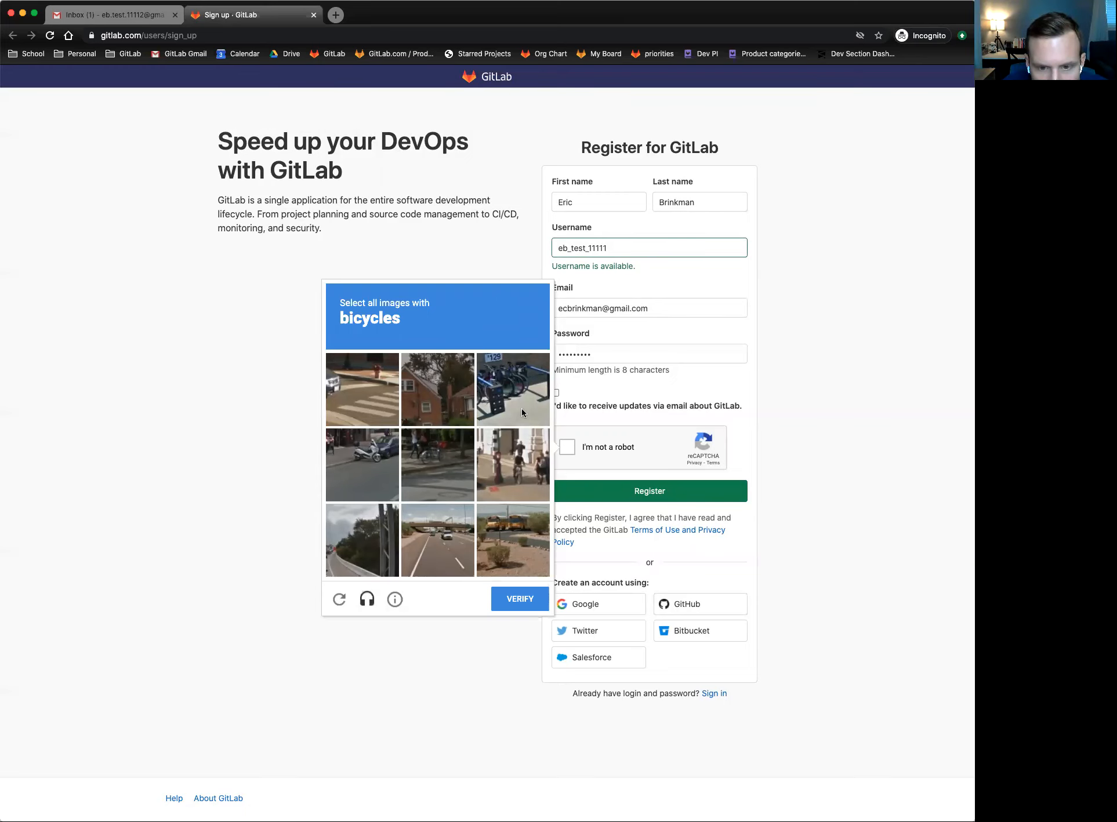
# - Pass the bicycle reCAPTCHA challenge and submit the registration form
pyautogui.click(502, 386)
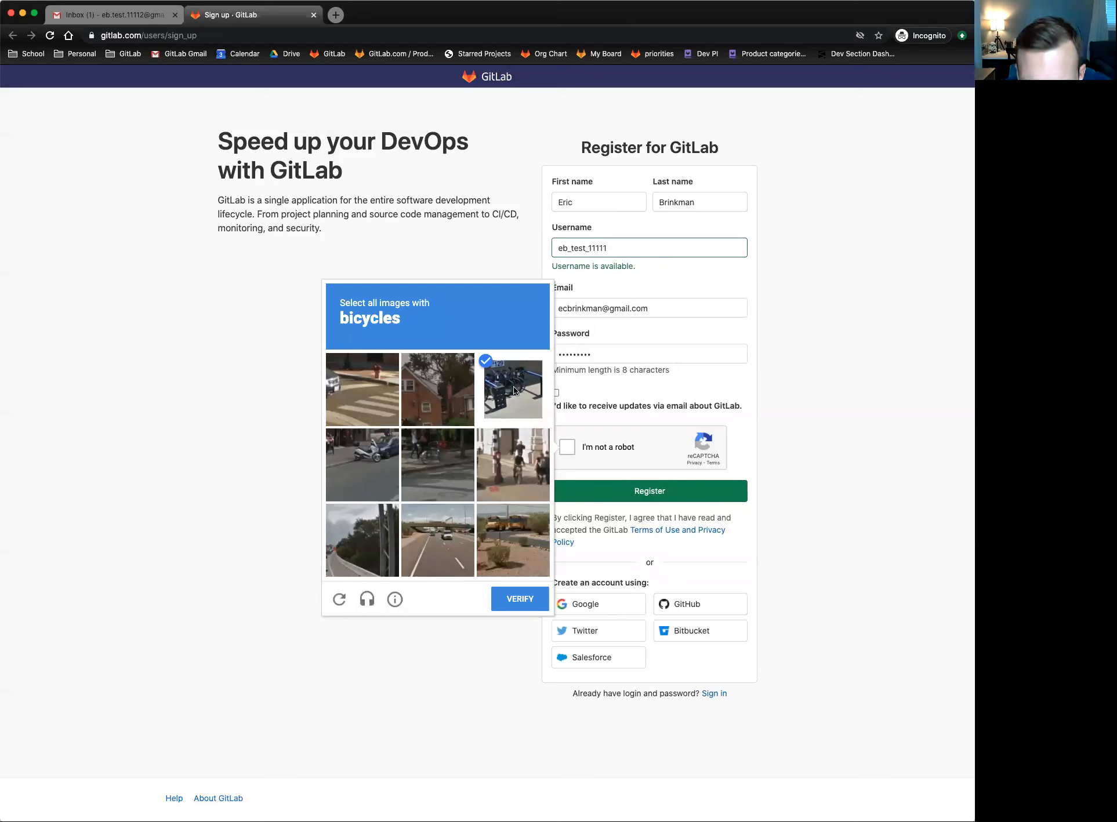
pyautogui.click(440, 458)
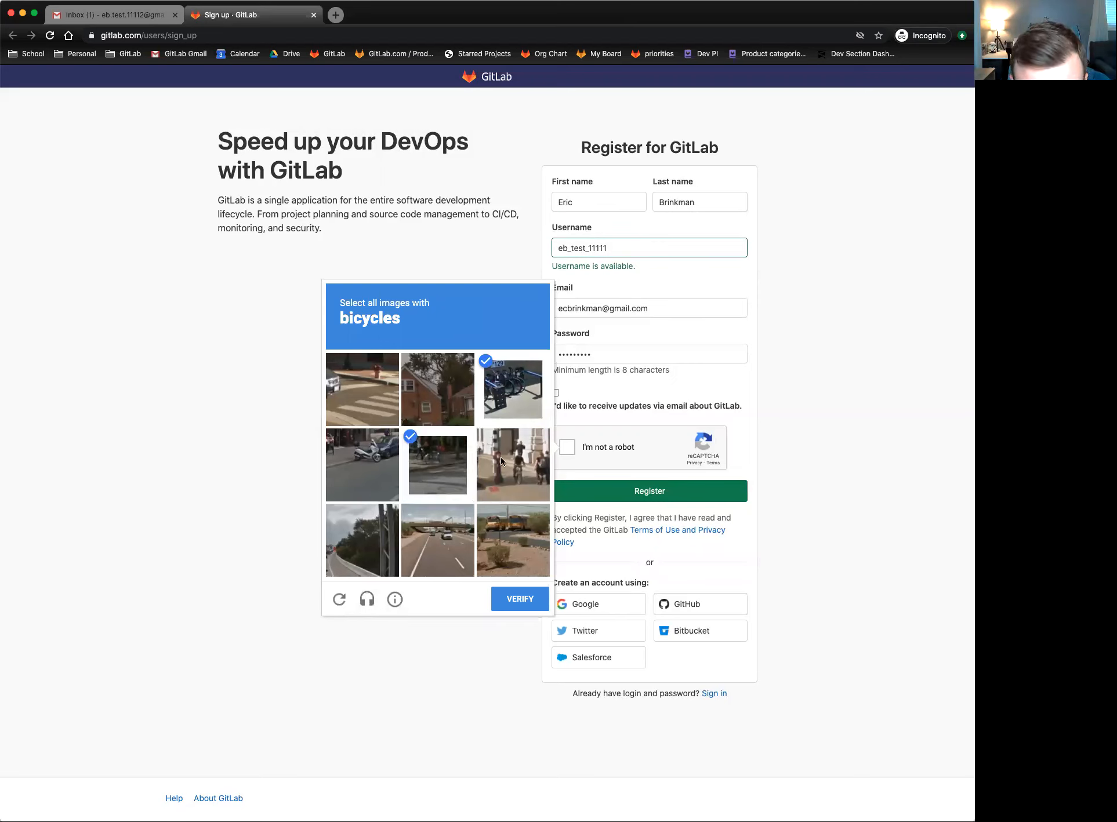
pyautogui.click(527, 463)
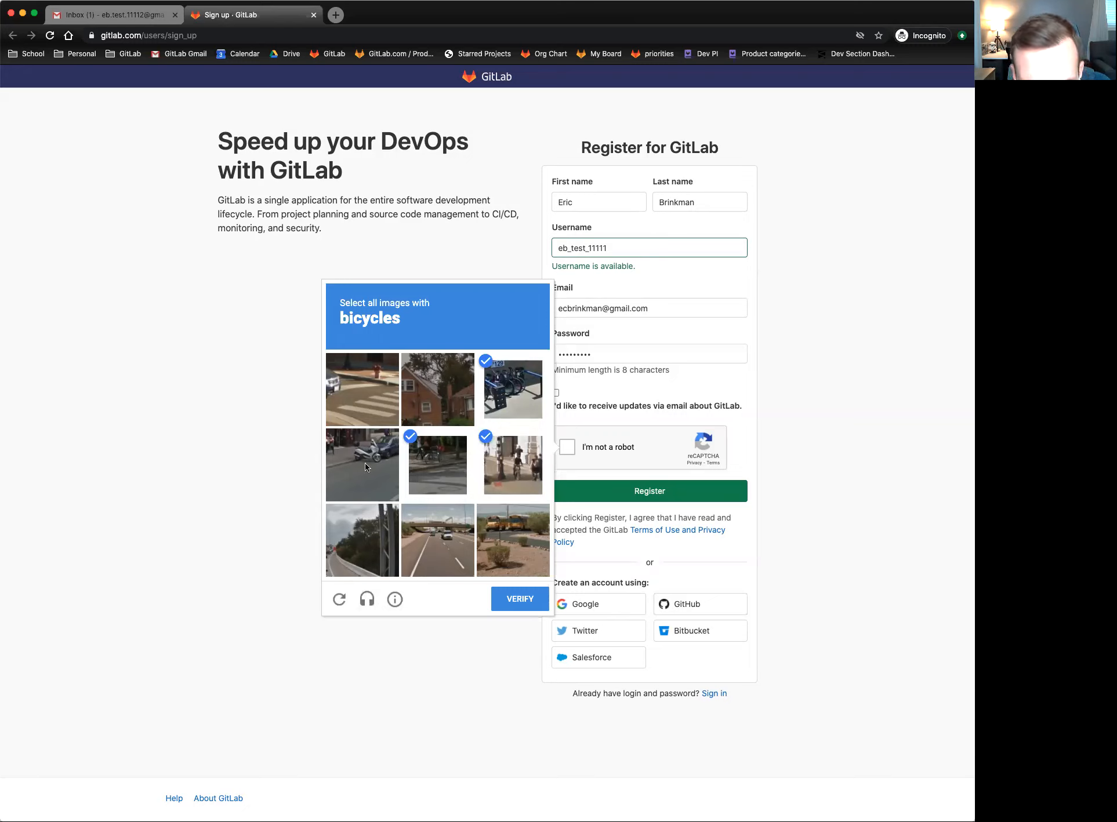
pyautogui.click(525, 600)
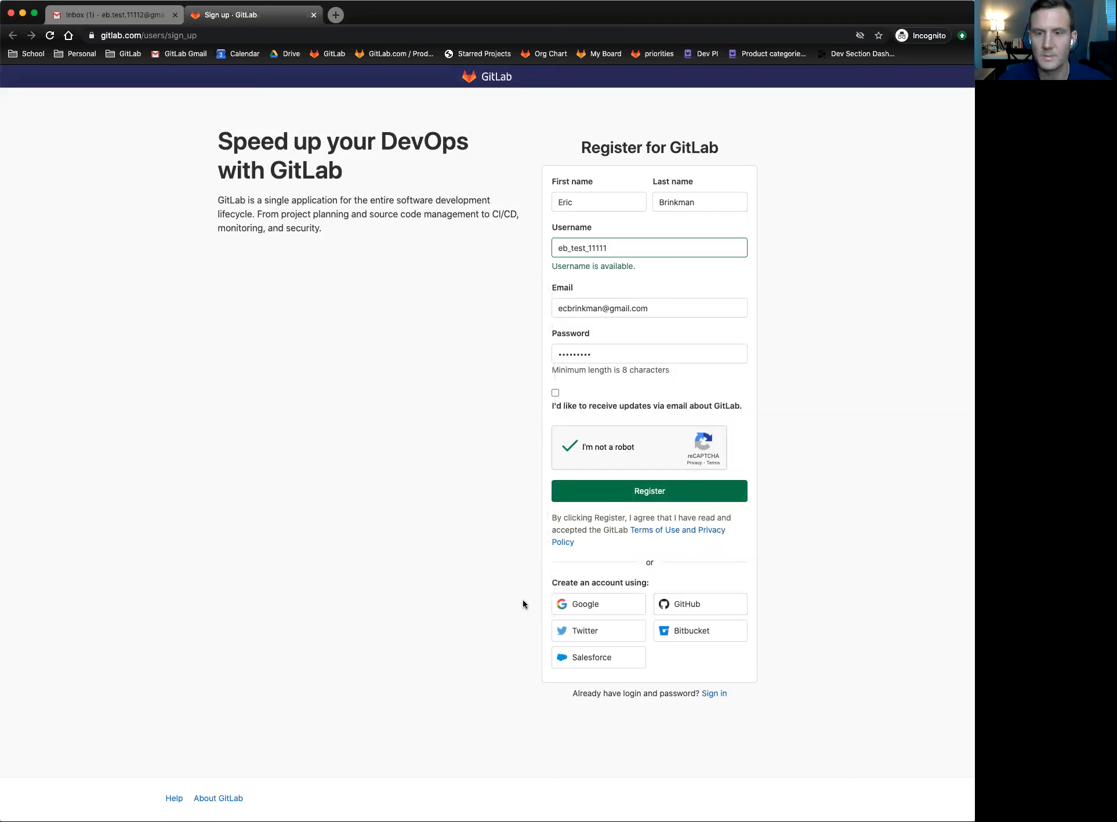
pyautogui.click(636, 494)
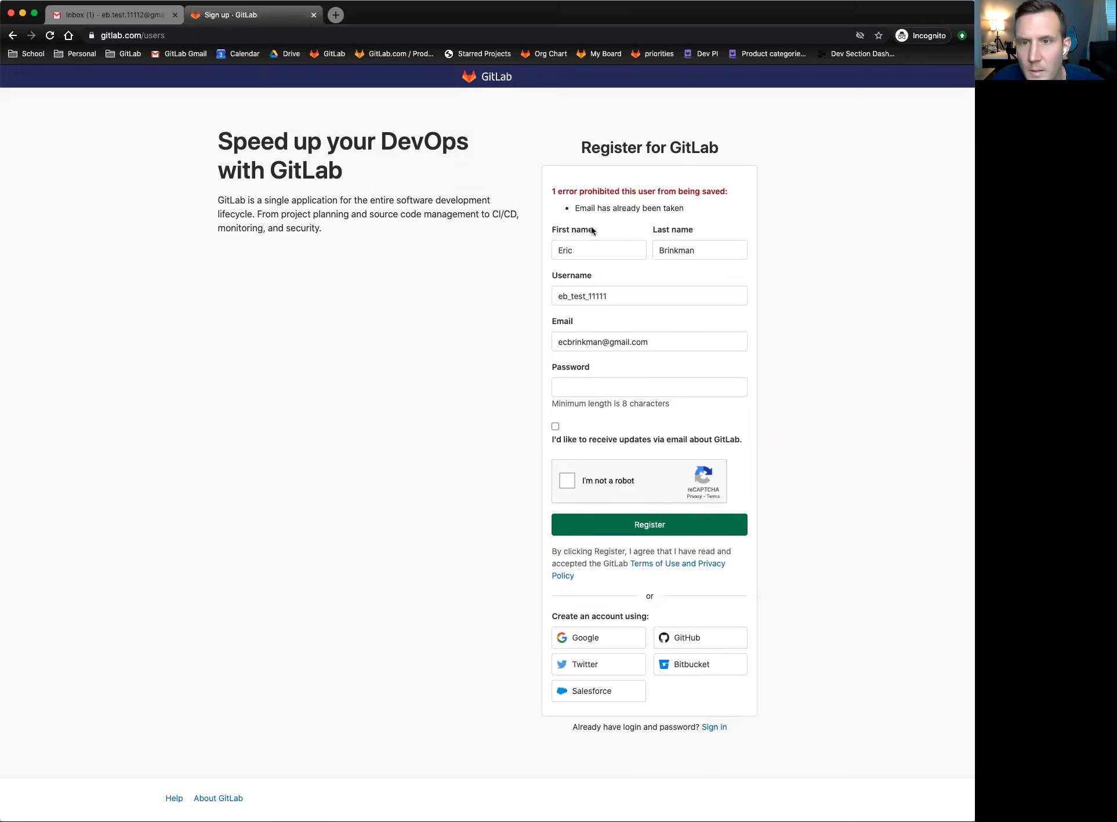
# - After the 'Email has already been taken' error, select the existing email address
pyautogui.tripleClick(597, 209)
pyautogui.click(682, 209)
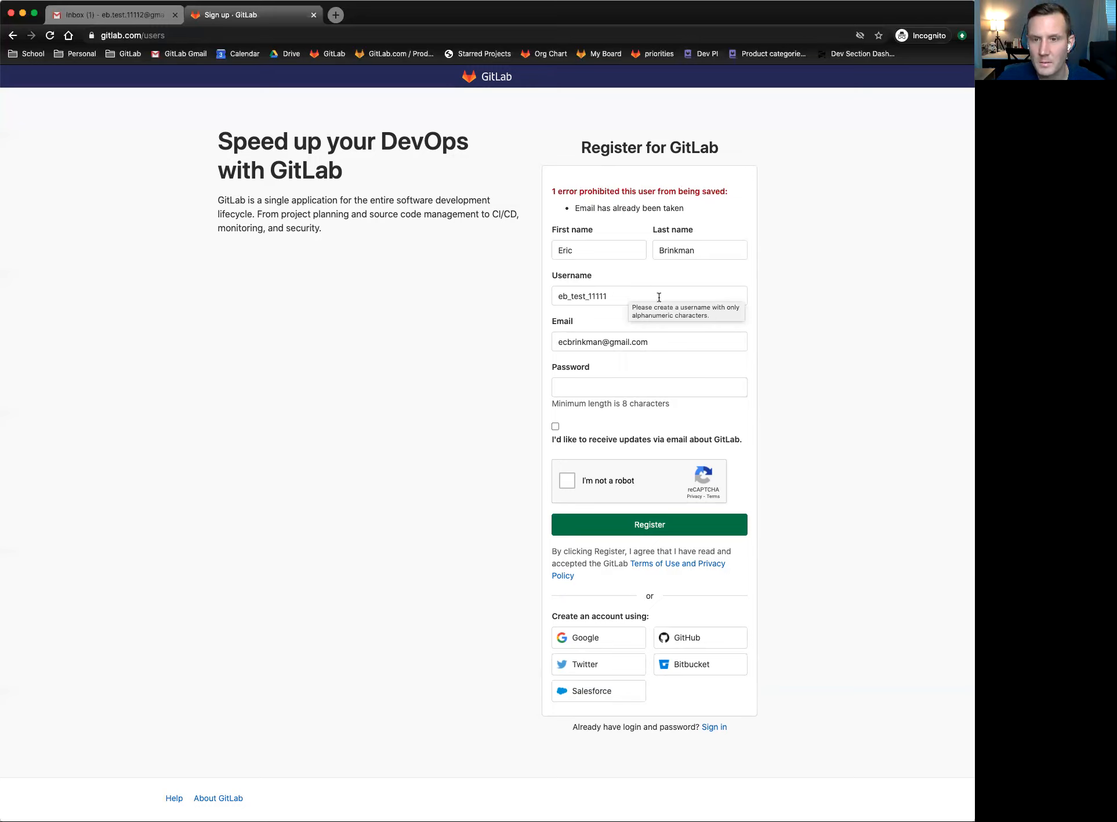
pyautogui.click(577, 389)
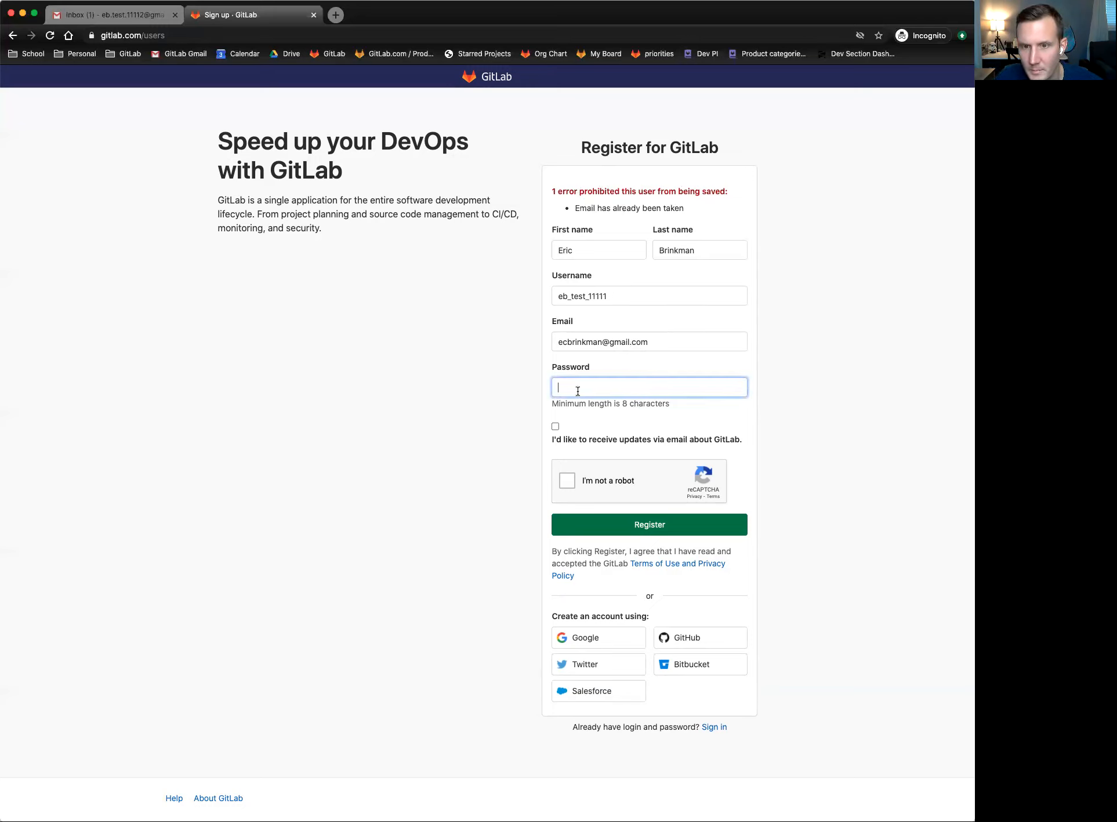
pyautogui.click(627, 344)
pyautogui.tripleClick(627, 343)
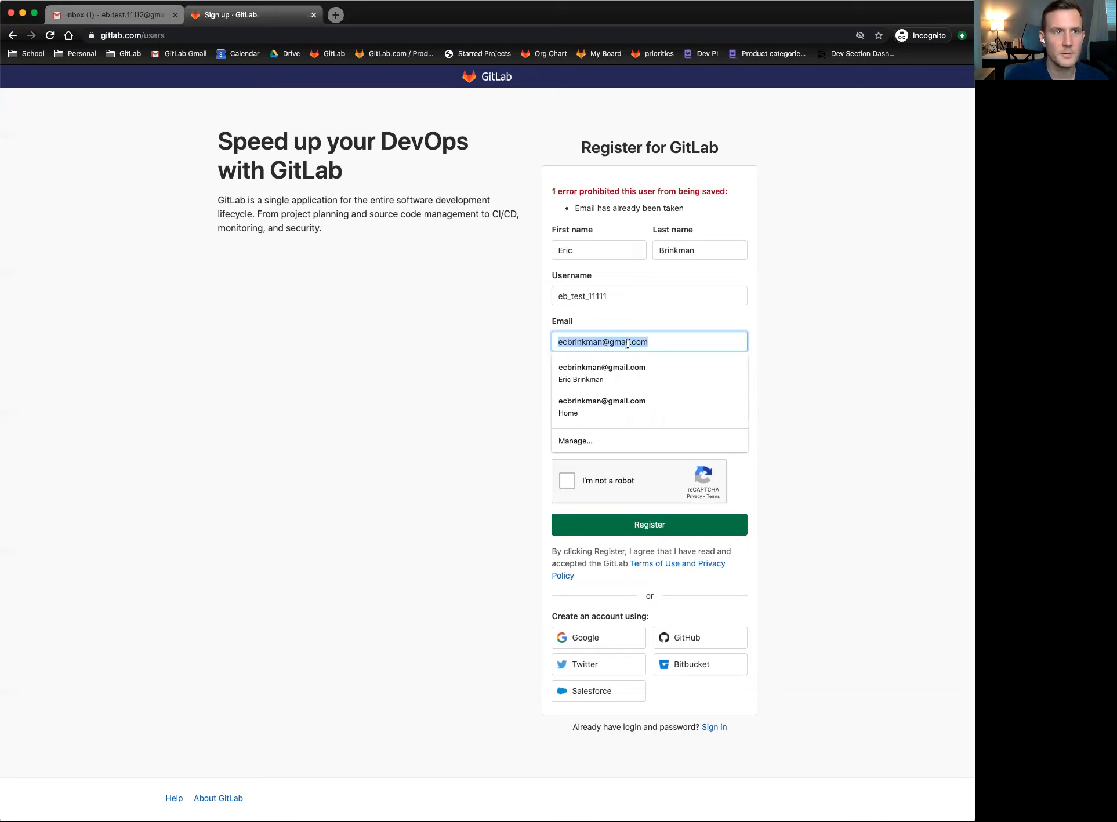
# - Enter a new email address, re-enter the password, and start the I'm not a robot check
pyautogui.press('Tab')
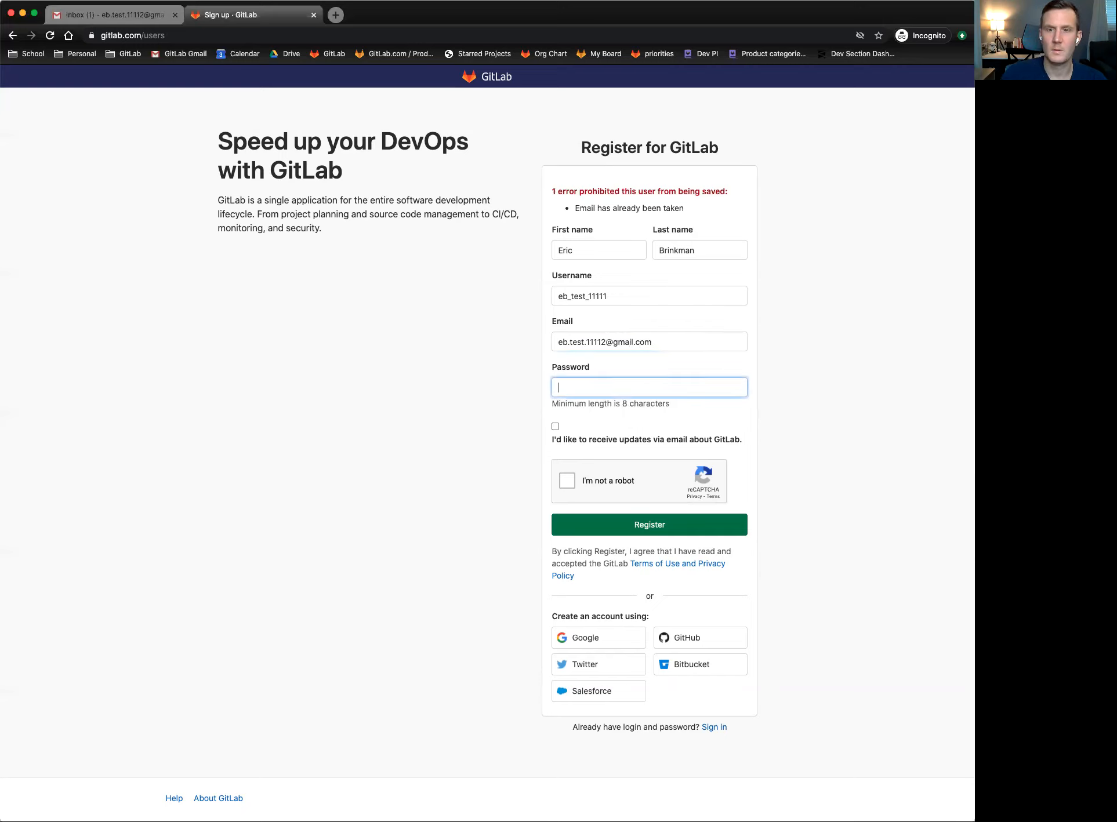
pyautogui.write('••••••••')
pyautogui.click(557, 426)
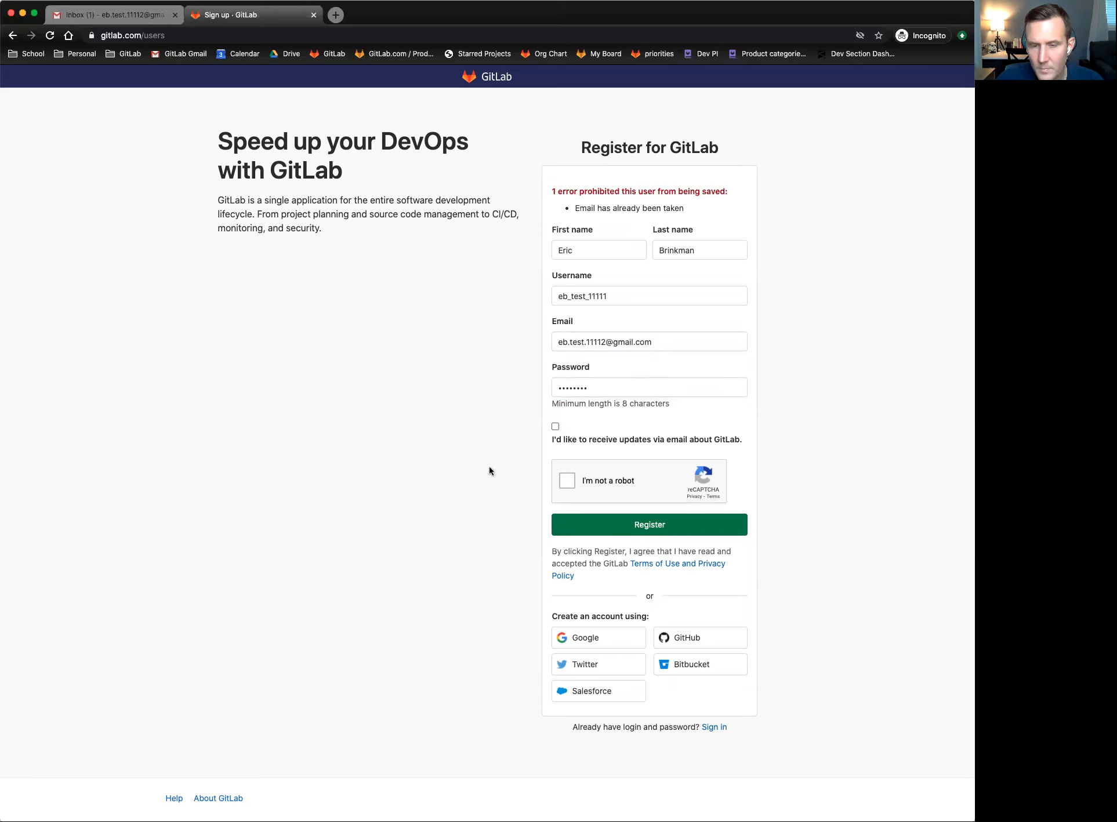
pyautogui.click(566, 481)
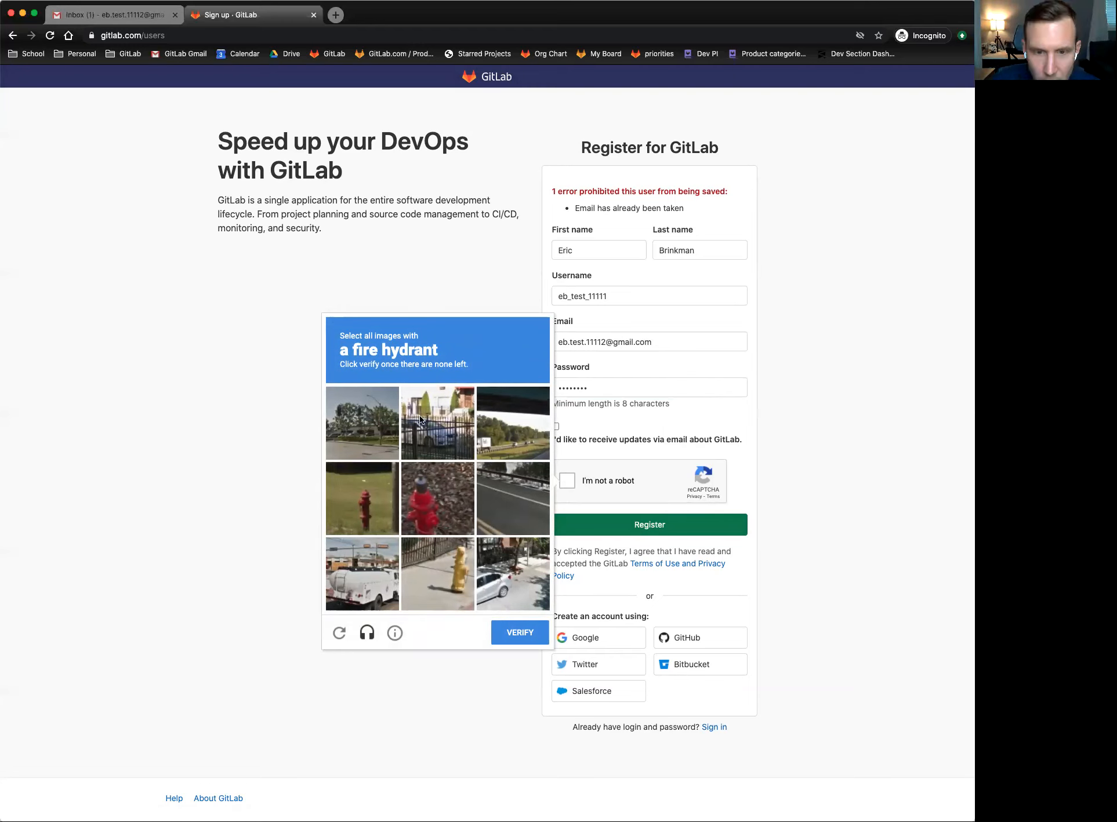
# - Select the four fire hydrant images, verify the challenge, and submit the registration
pyautogui.click(366, 489)
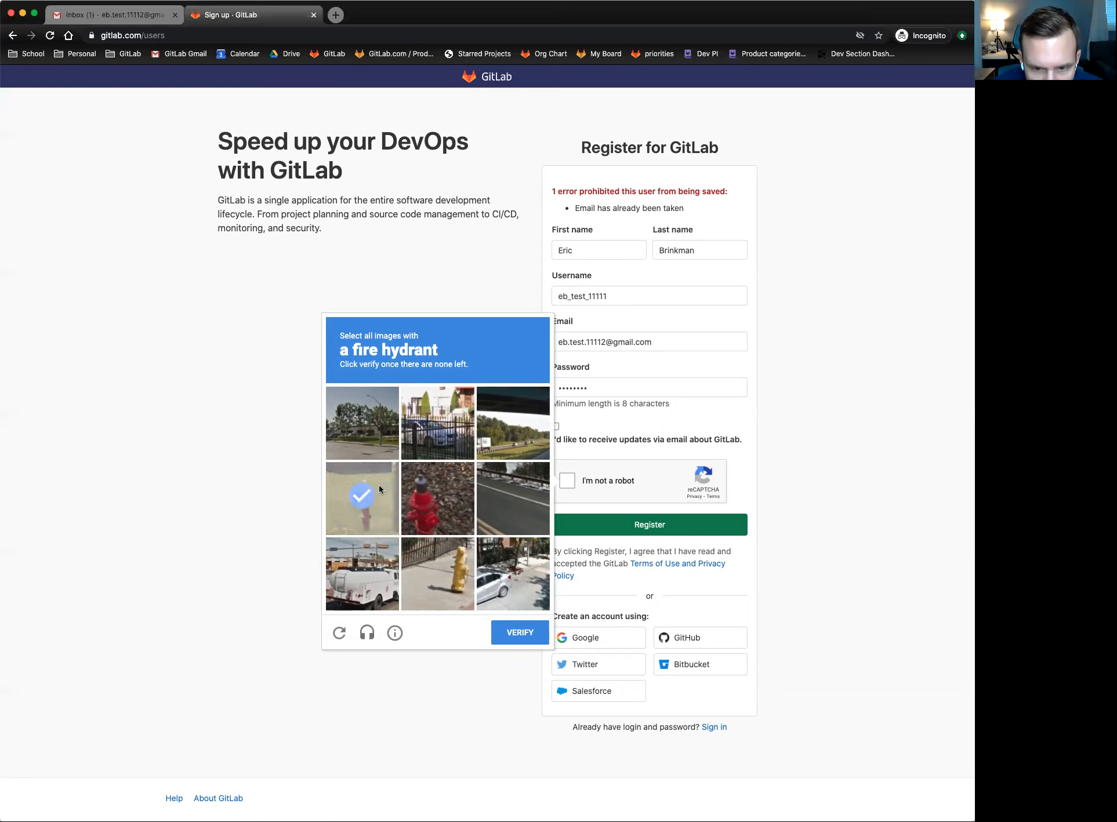
pyautogui.click(438, 486)
pyautogui.click(446, 558)
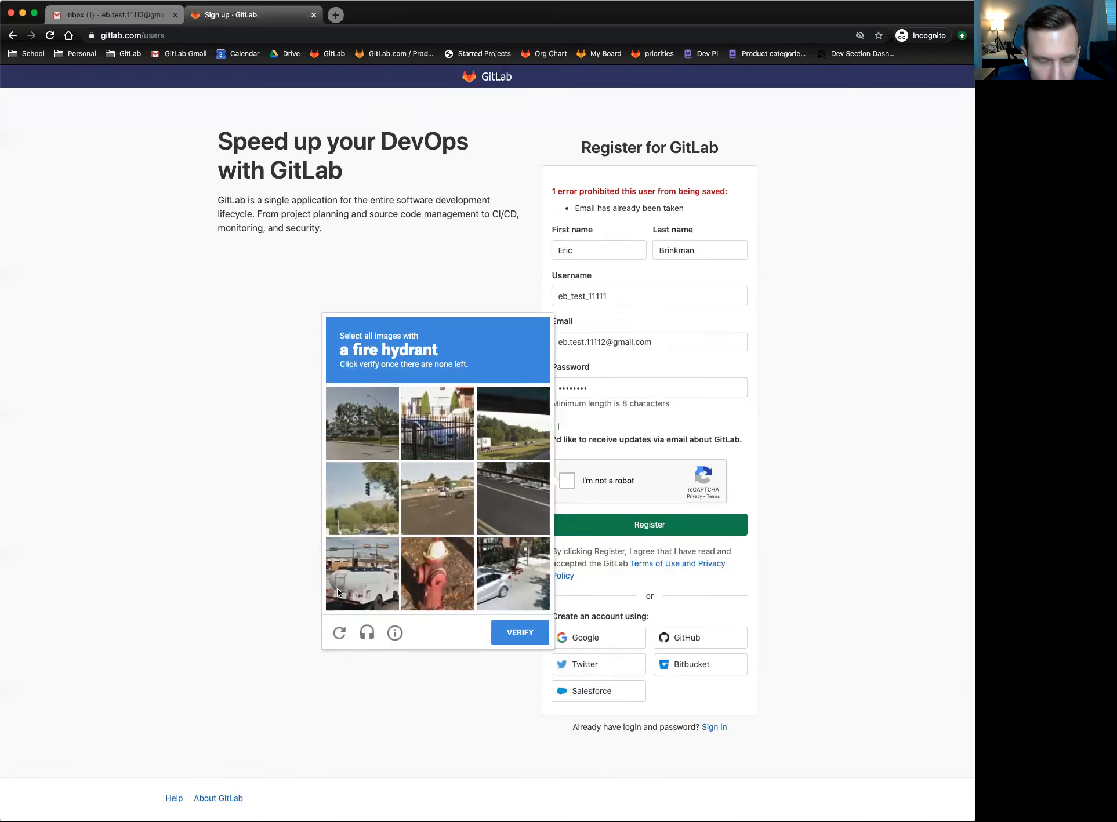
pyautogui.click(428, 588)
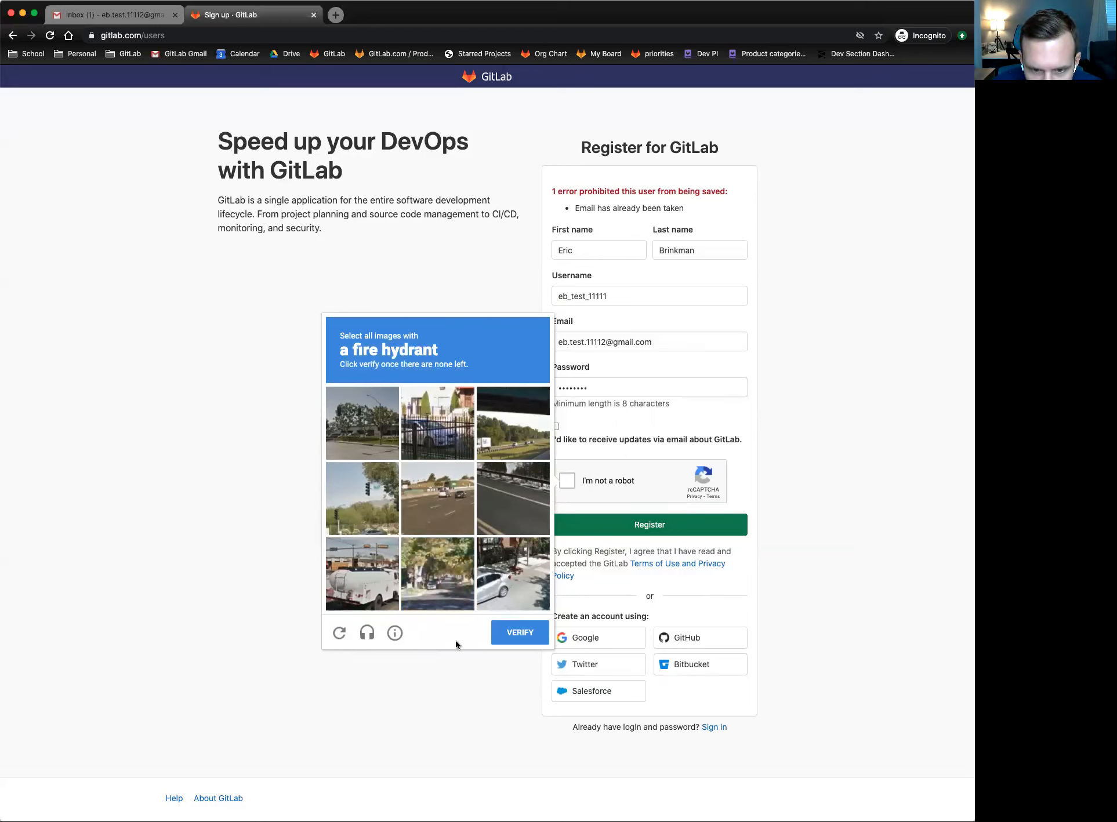
pyautogui.click(522, 635)
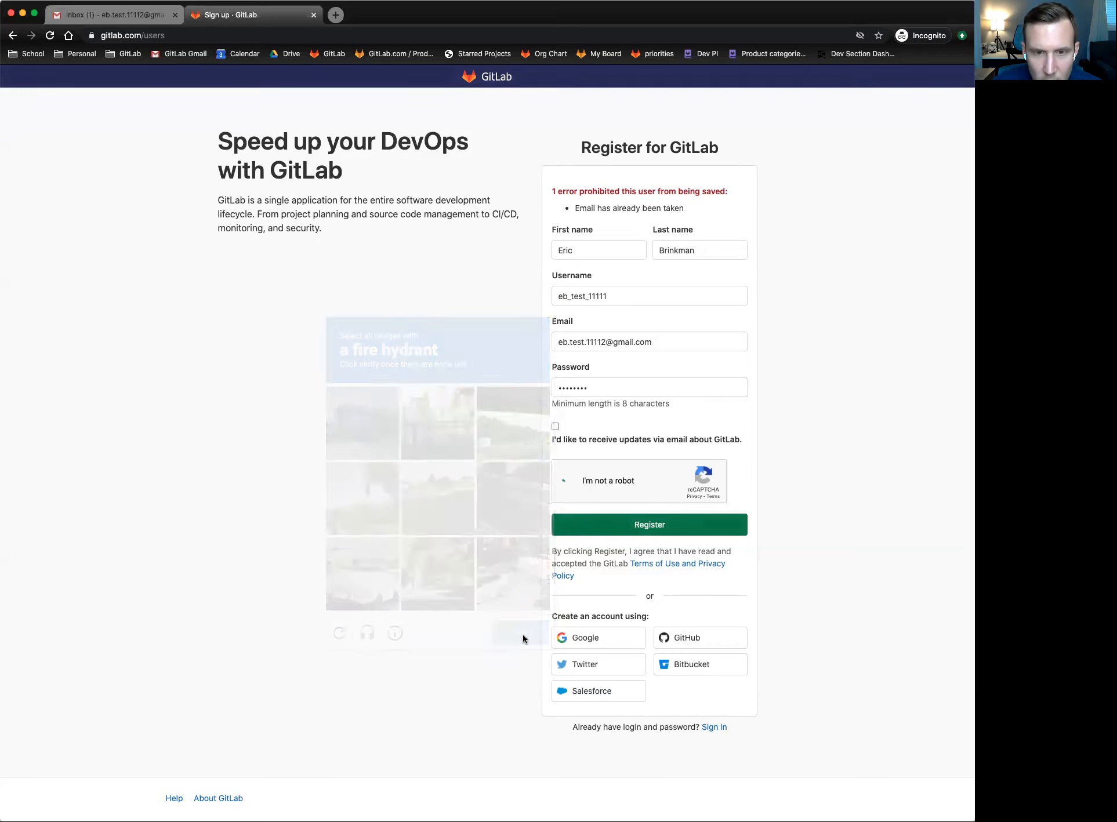
pyautogui.click(651, 524)
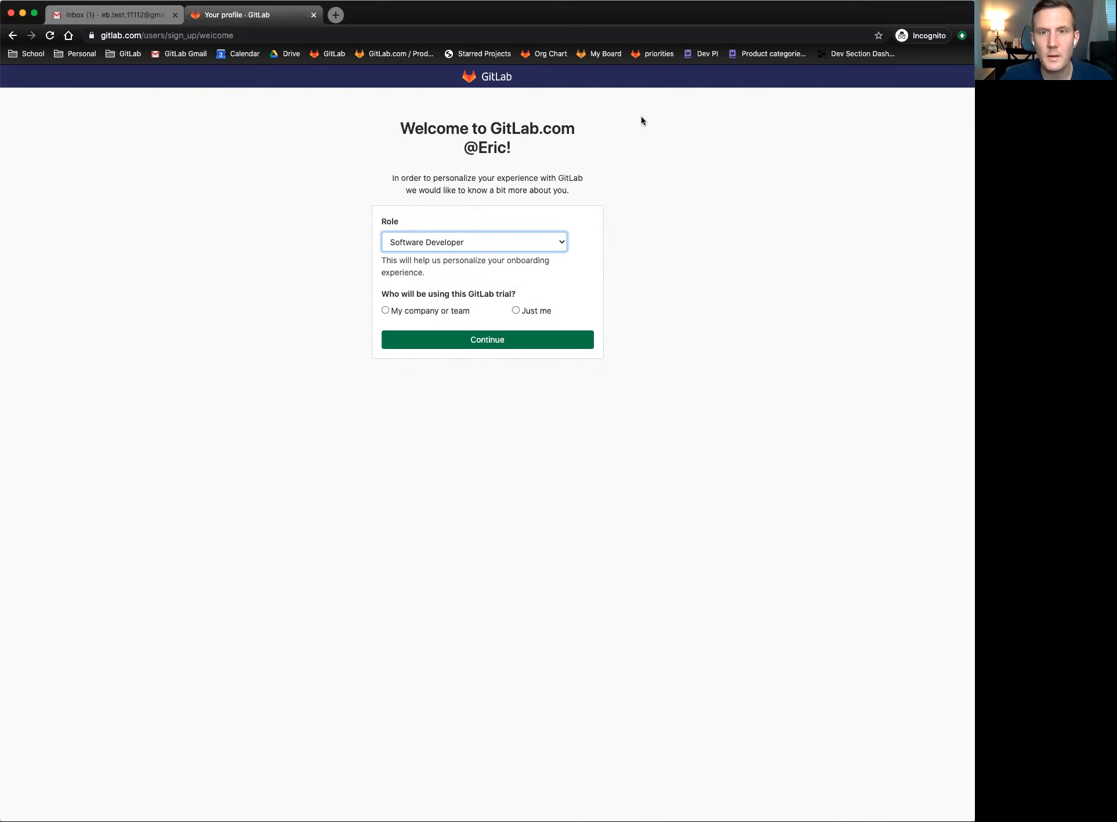
# - Highlight parts of the welcome greeting showing the new username
pyautogui.moveTo(469, 149); pyautogui.dragTo(435, 149)
pyautogui.click(527, 144)
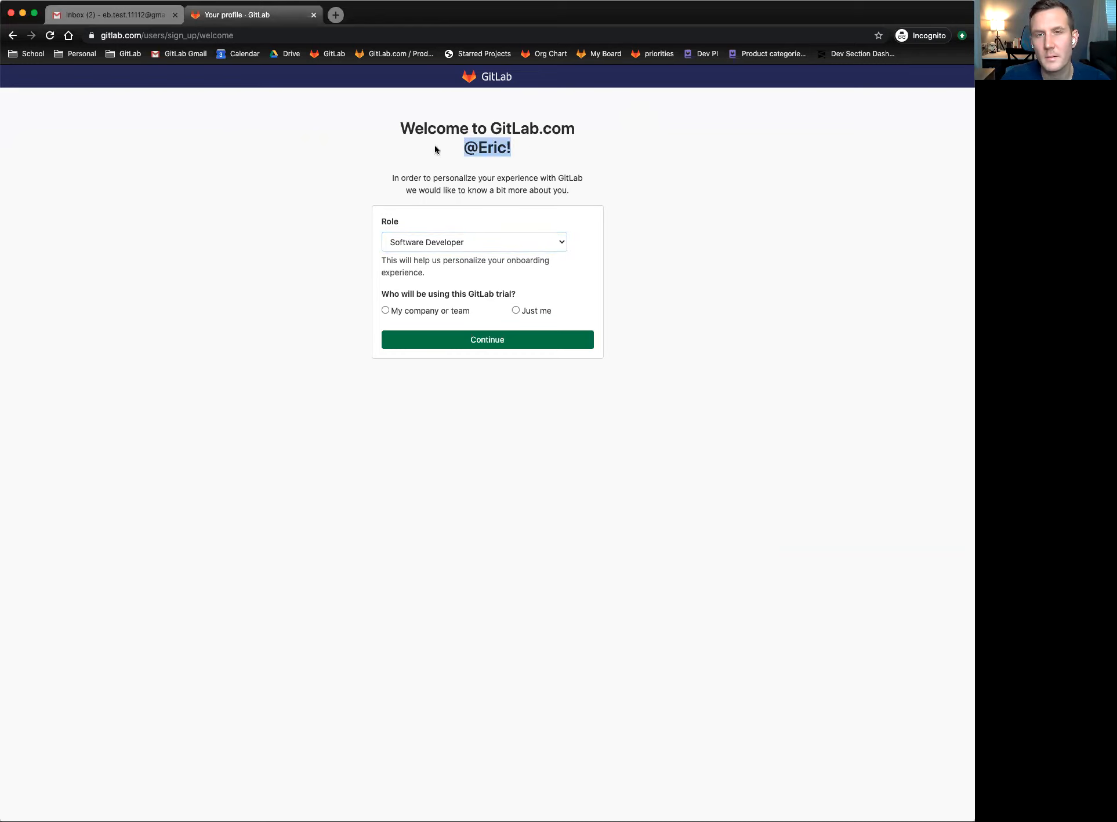
pyautogui.click(425, 143)
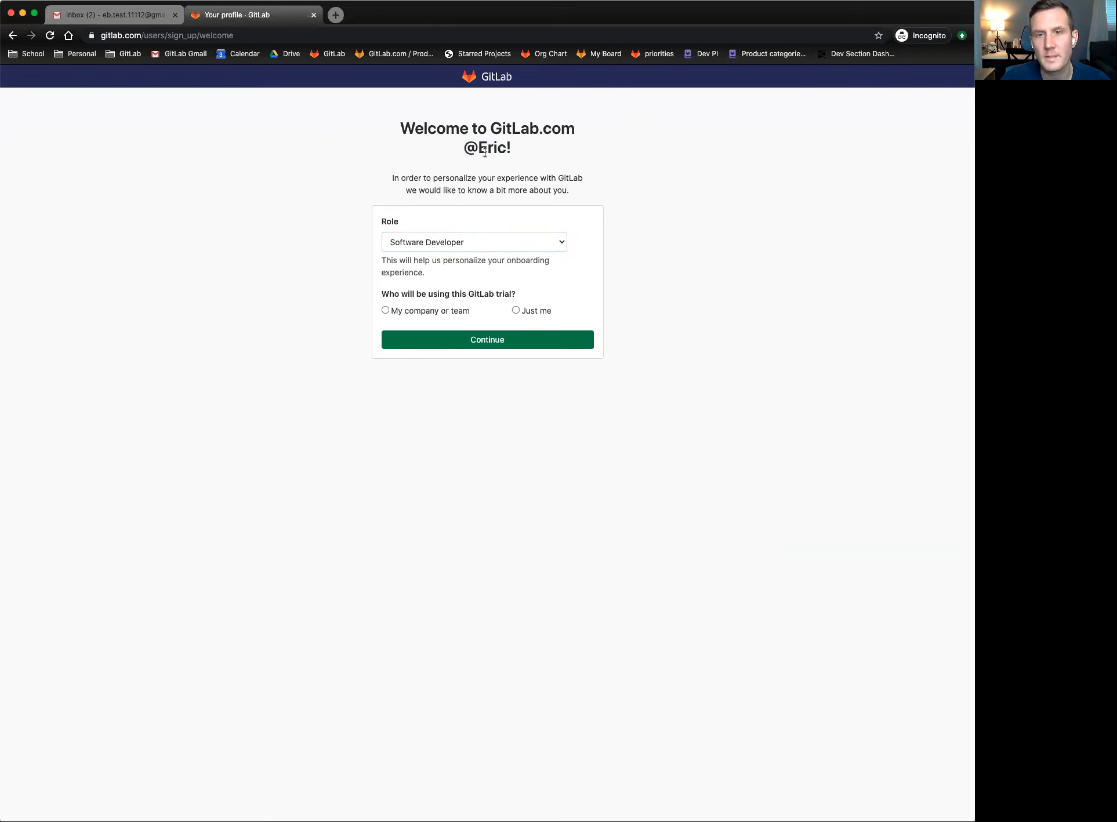
pyautogui.doubleClick(502, 146)
pyautogui.moveTo(506, 146); pyautogui.dragTo(529, 146)
pyautogui.click(531, 145)
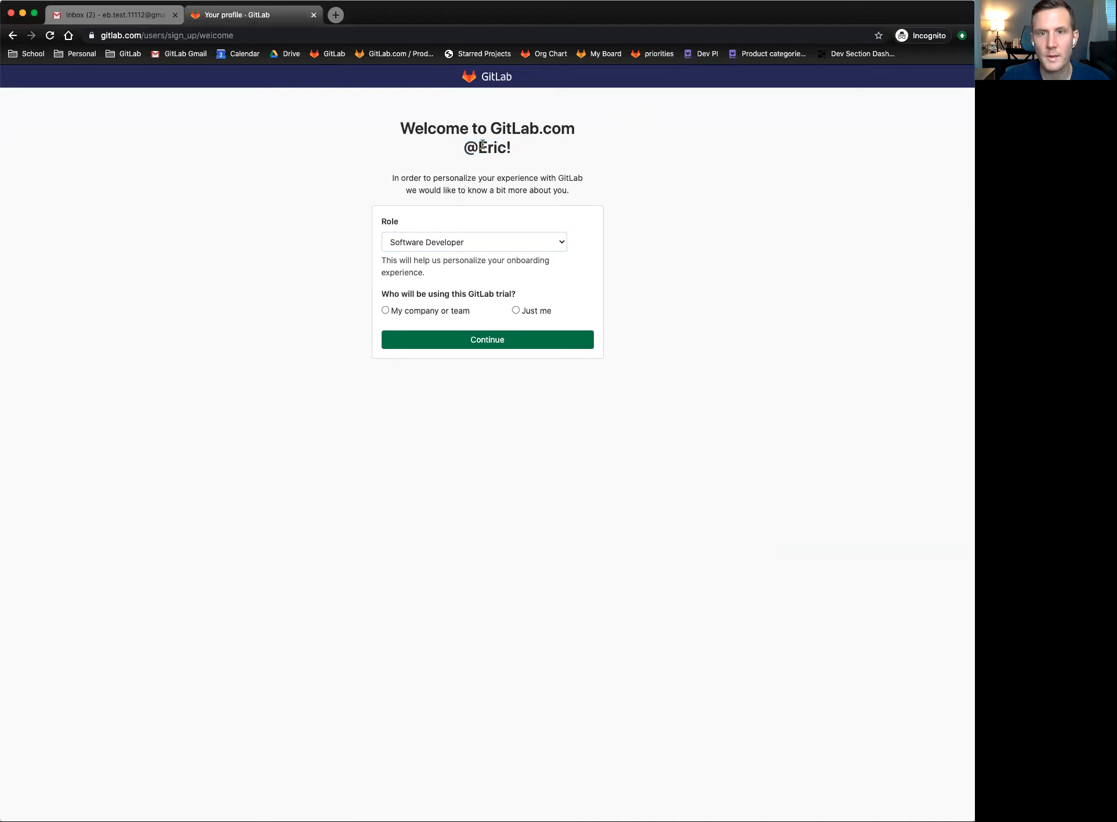
pyautogui.moveTo(477, 147)
pyautogui.mouseDown()
pyautogui.moveTo(452, 154)
pyautogui.moveTo(482, 143)
pyautogui.mouseUp()
pyautogui.click(453, 152)
pyautogui.click(498, 143)
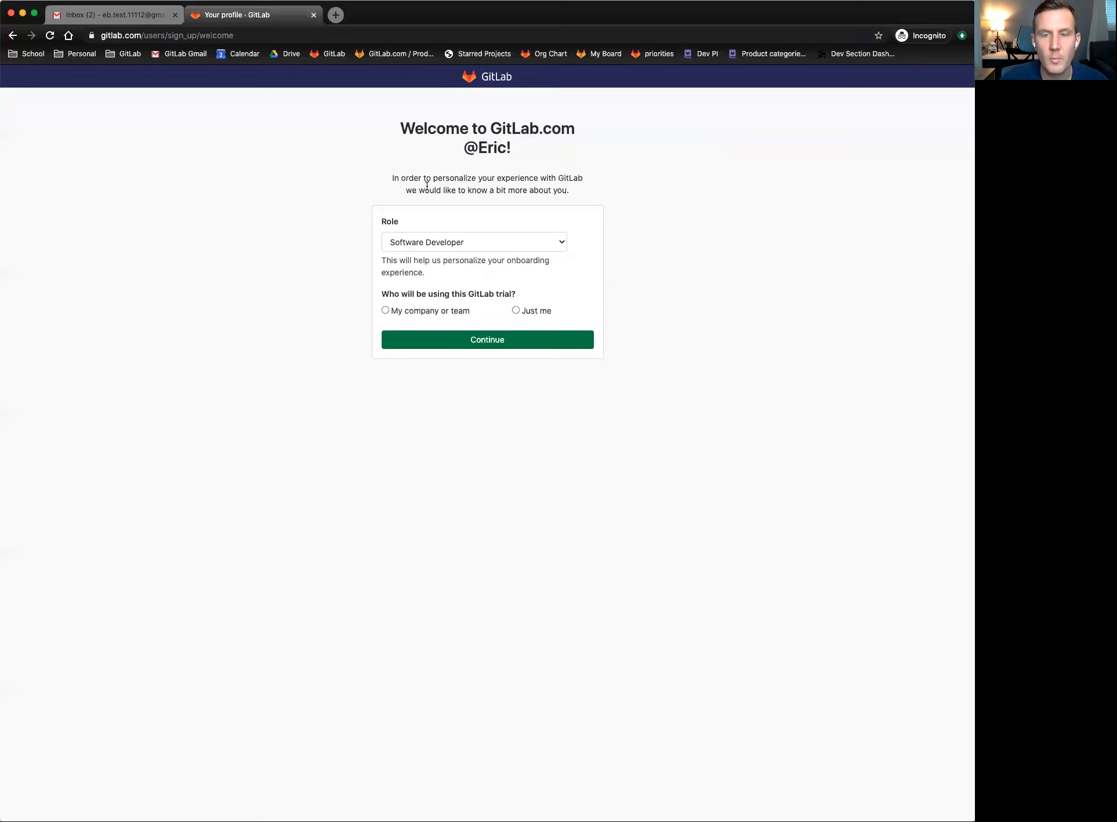
# - Choose Product Manager as the role, answer 'Just me' for the trial, and continue
pyautogui.click(455, 243)
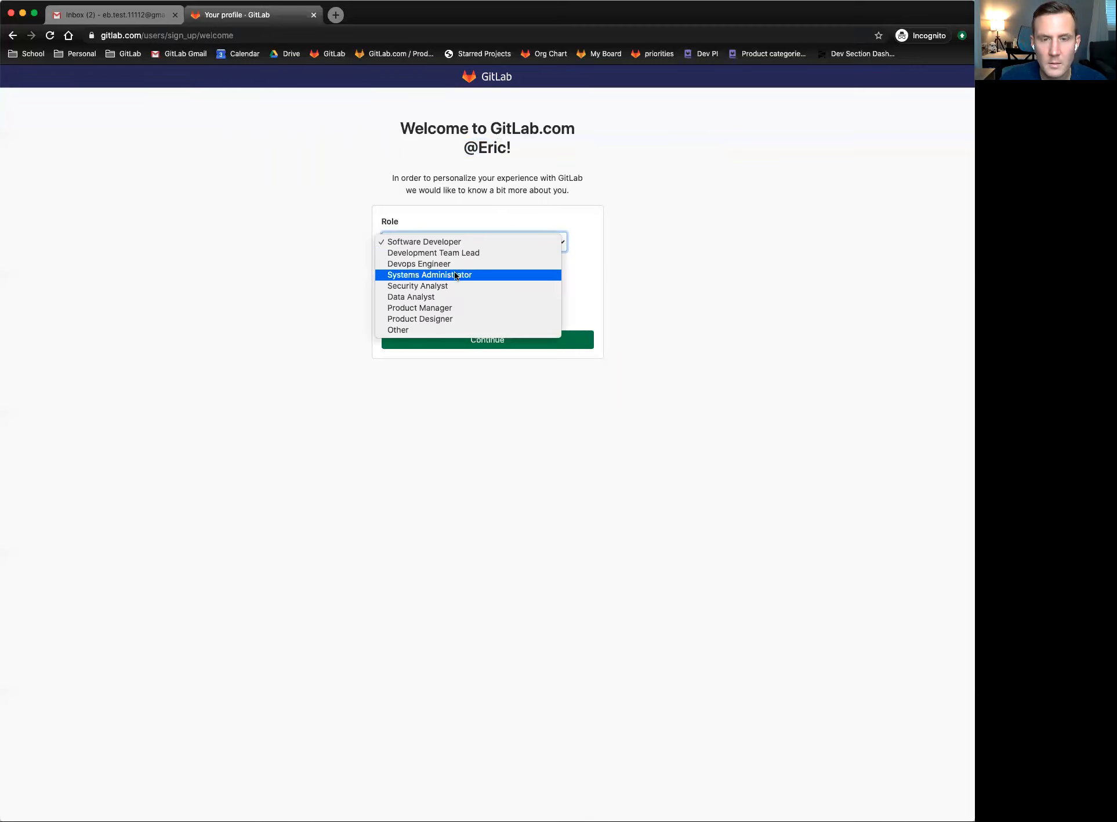
pyautogui.click(470, 307)
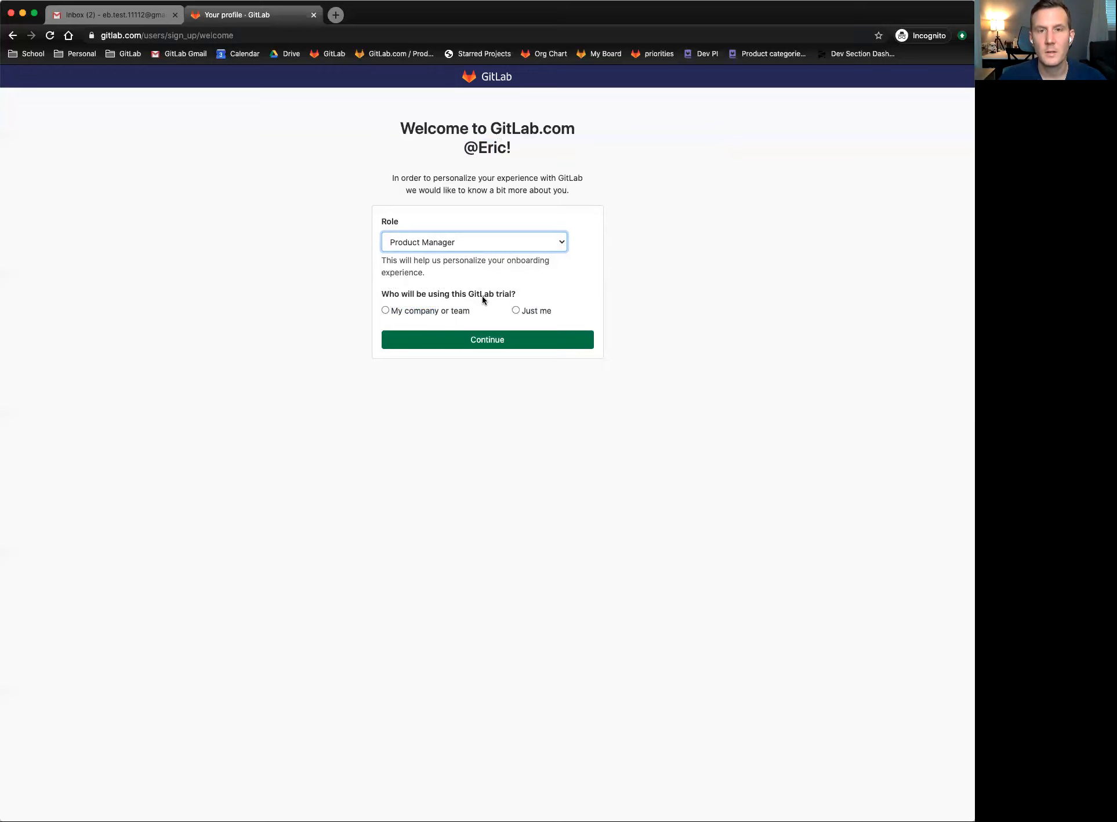
pyautogui.click(463, 296)
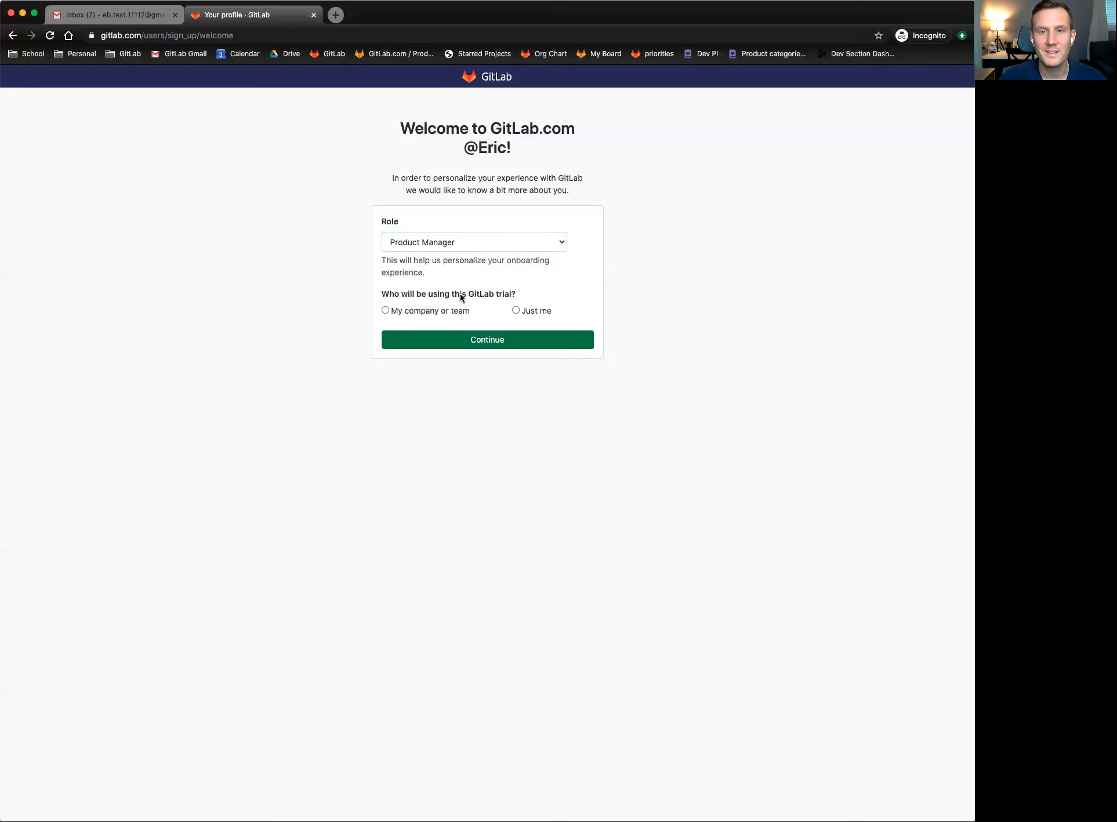
pyautogui.doubleClick(504, 299)
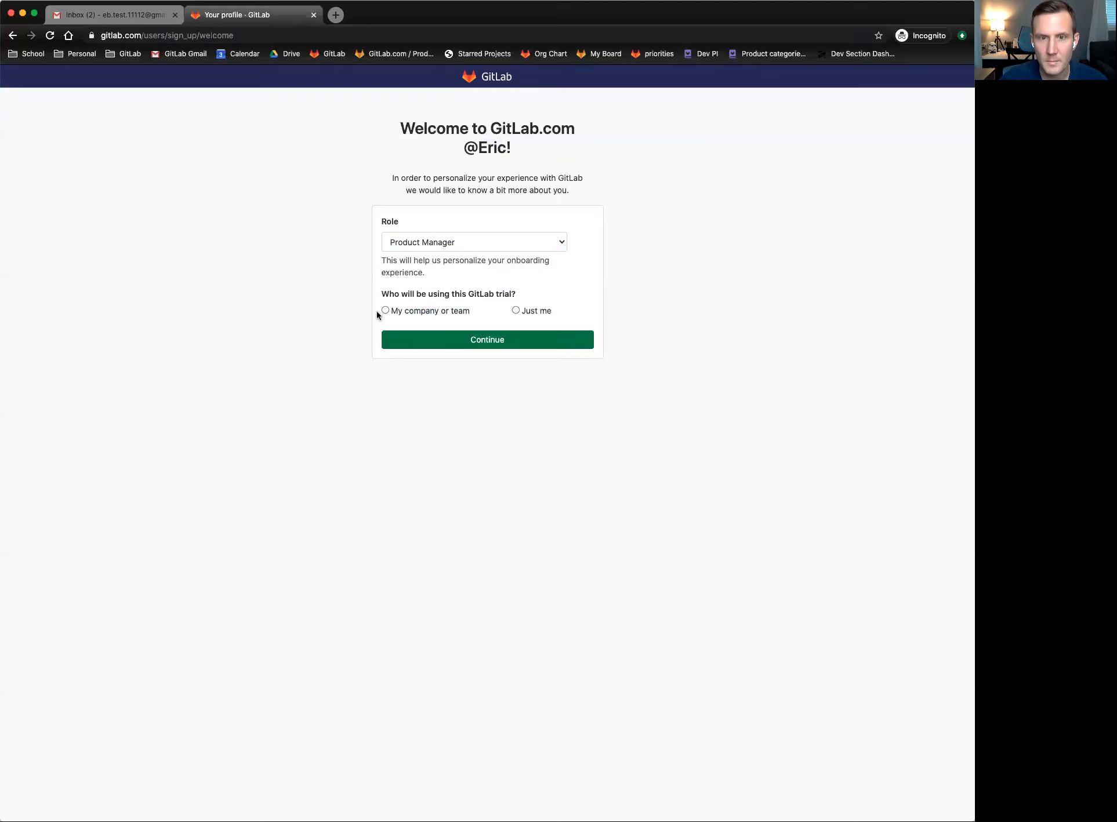
pyautogui.click(515, 311)
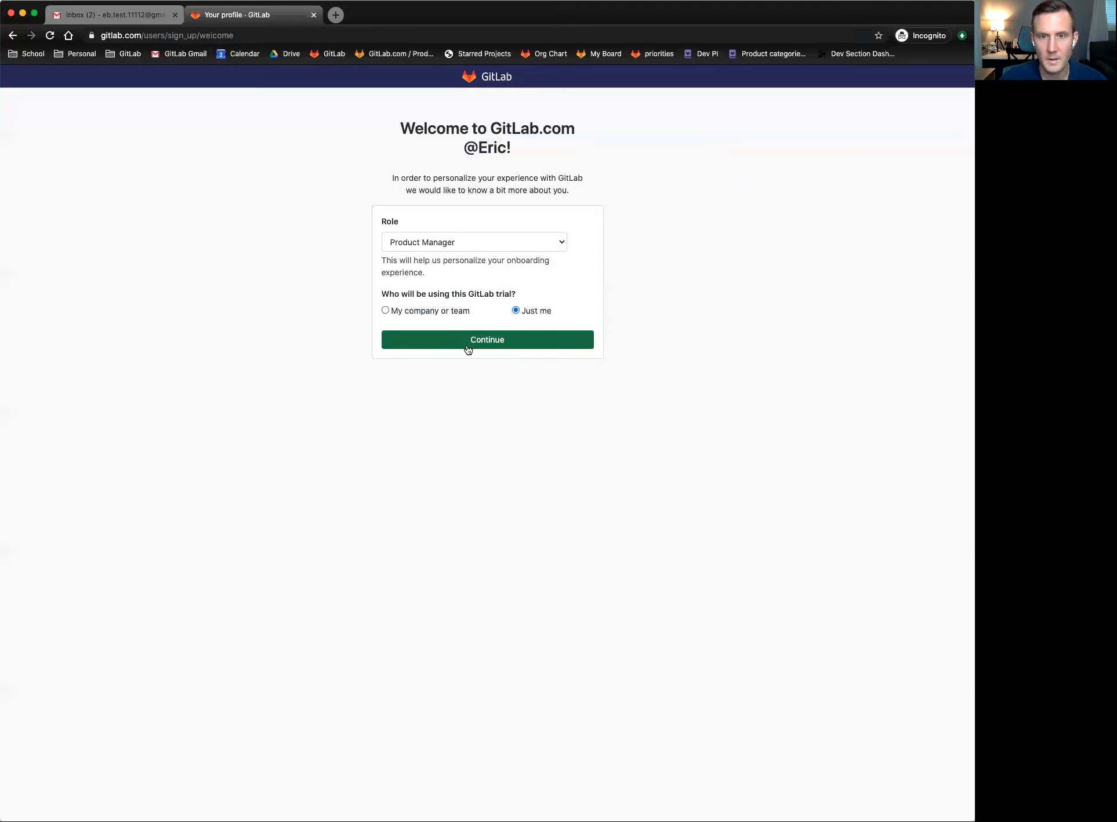
pyautogui.click(498, 347)
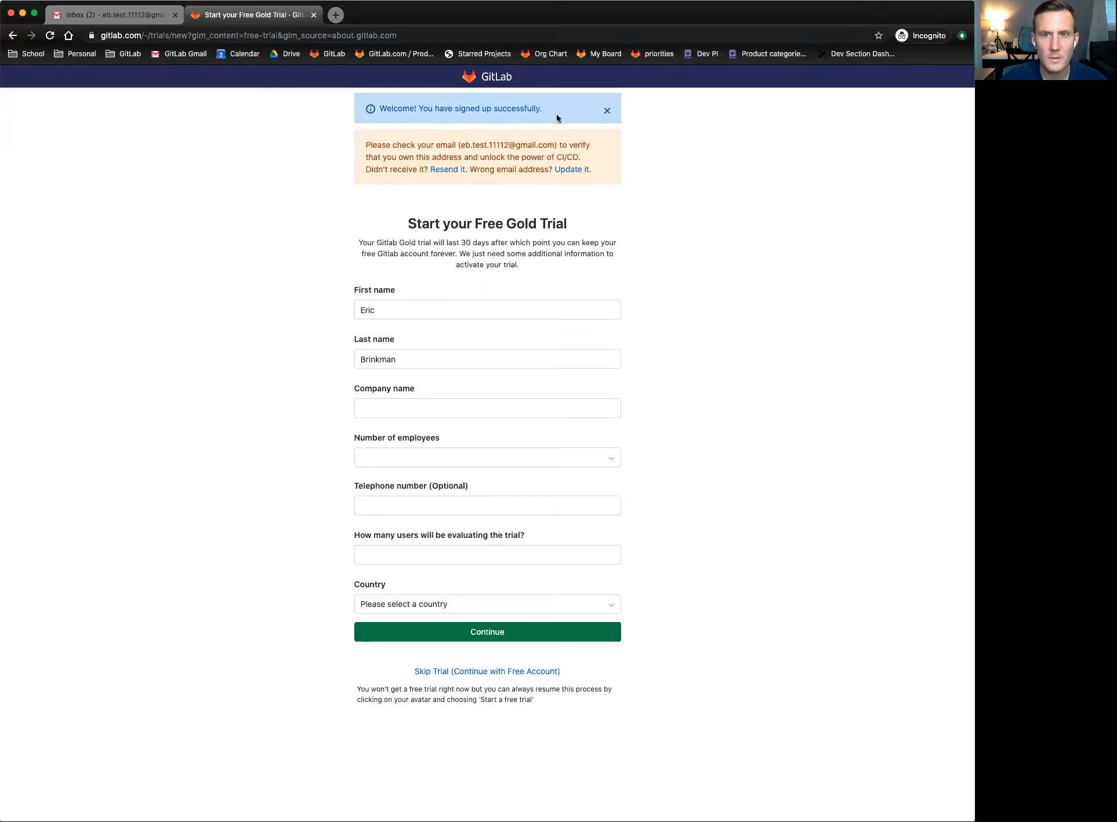
# - Dismiss the sign-up success notice and read the Free Gold Trial heading and description
pyautogui.click(606, 113)
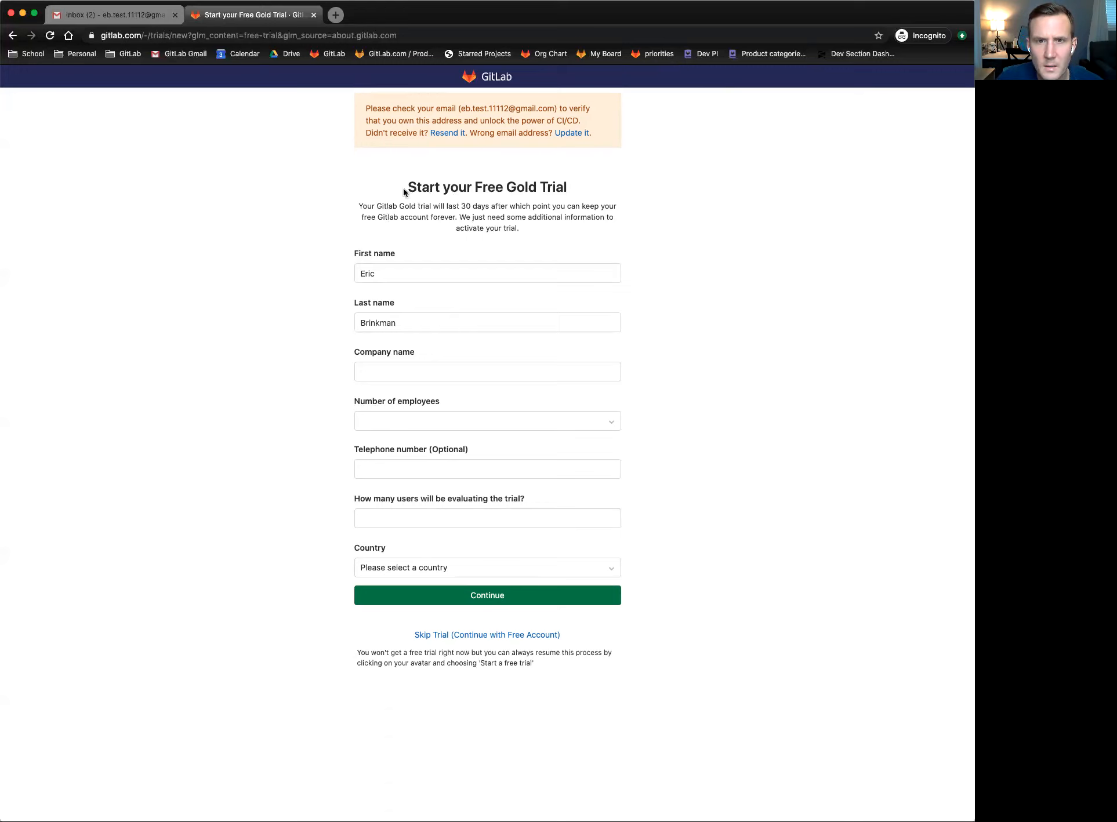
pyautogui.moveTo(405, 188); pyautogui.dragTo(430, 189)
pyautogui.click(429, 189)
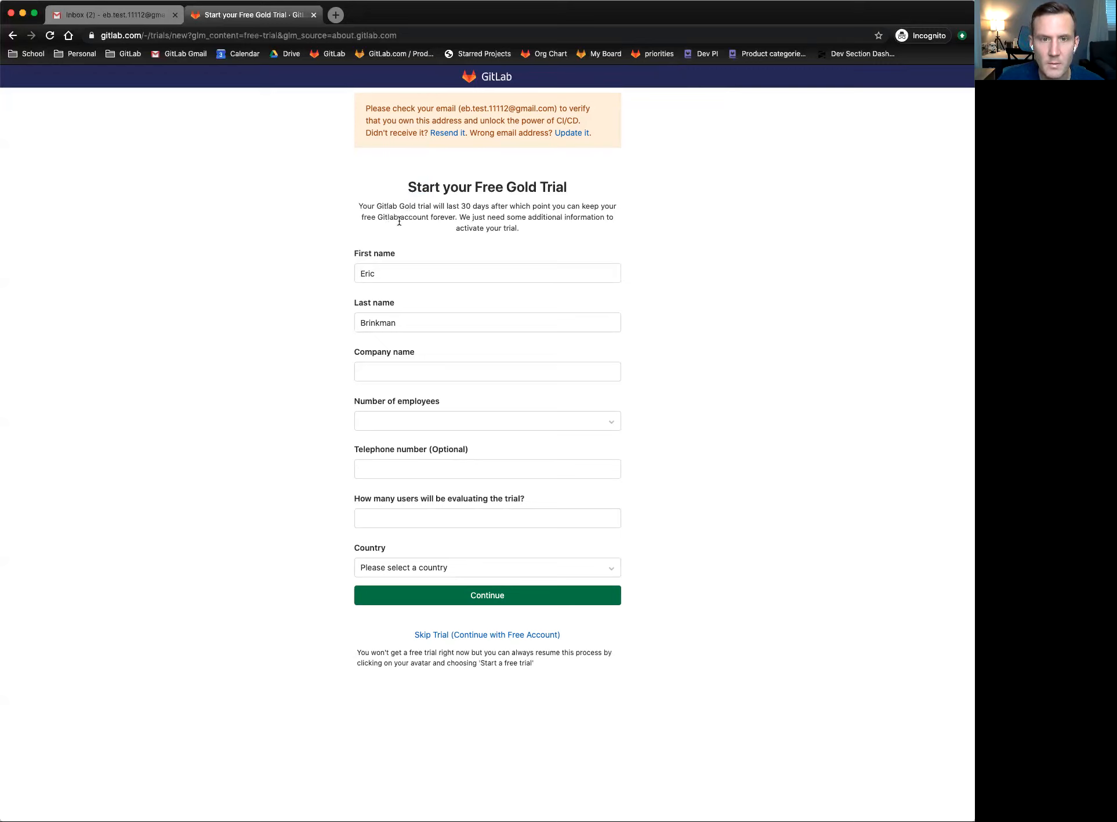
pyautogui.moveTo(397, 218)
pyautogui.mouseDown()
pyautogui.moveTo(383, 207)
pyautogui.moveTo(387, 227)
pyautogui.mouseUp()
pyautogui.click(387, 201)
pyautogui.click(386, 227)
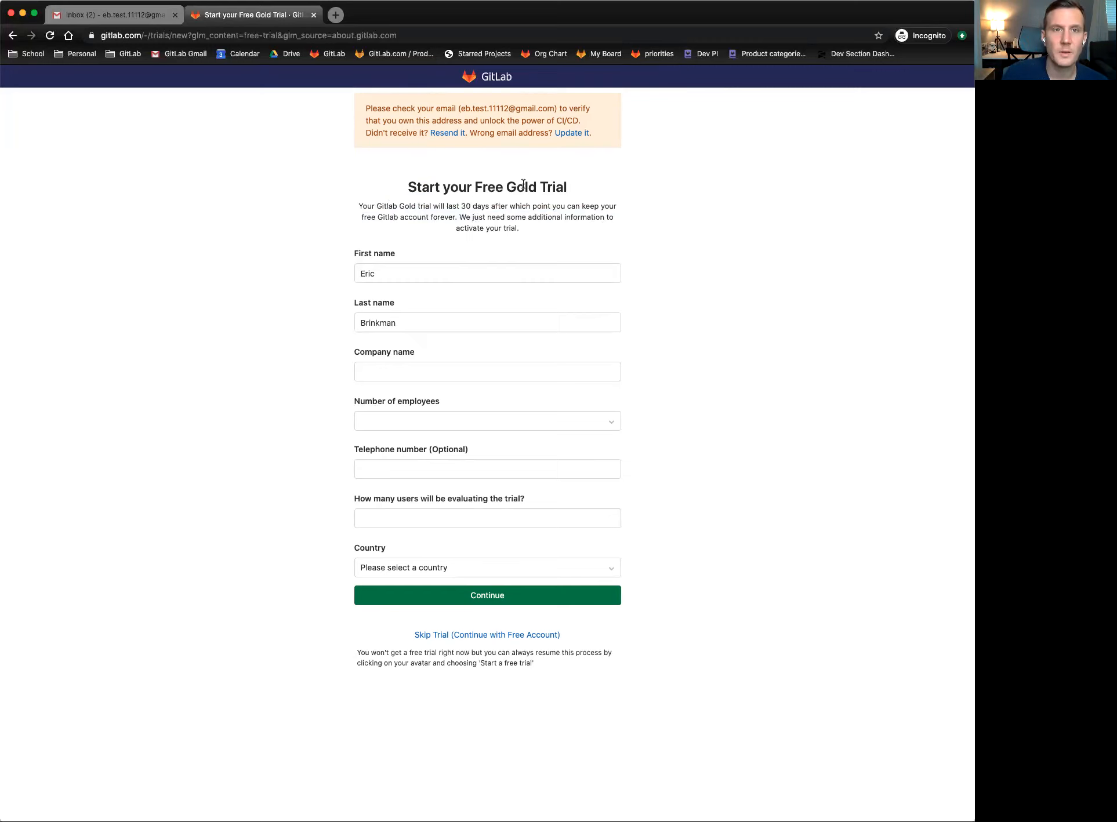
# - Search the web for 'gitlab gold' in a new tab
pyautogui.click(335, 16)
pyautogui.write('a')
pyautogui.press('BackSpace')
pyautogui.press('BackSpace')
pyautogui.write('gitl')
pyautogui.write('gold')
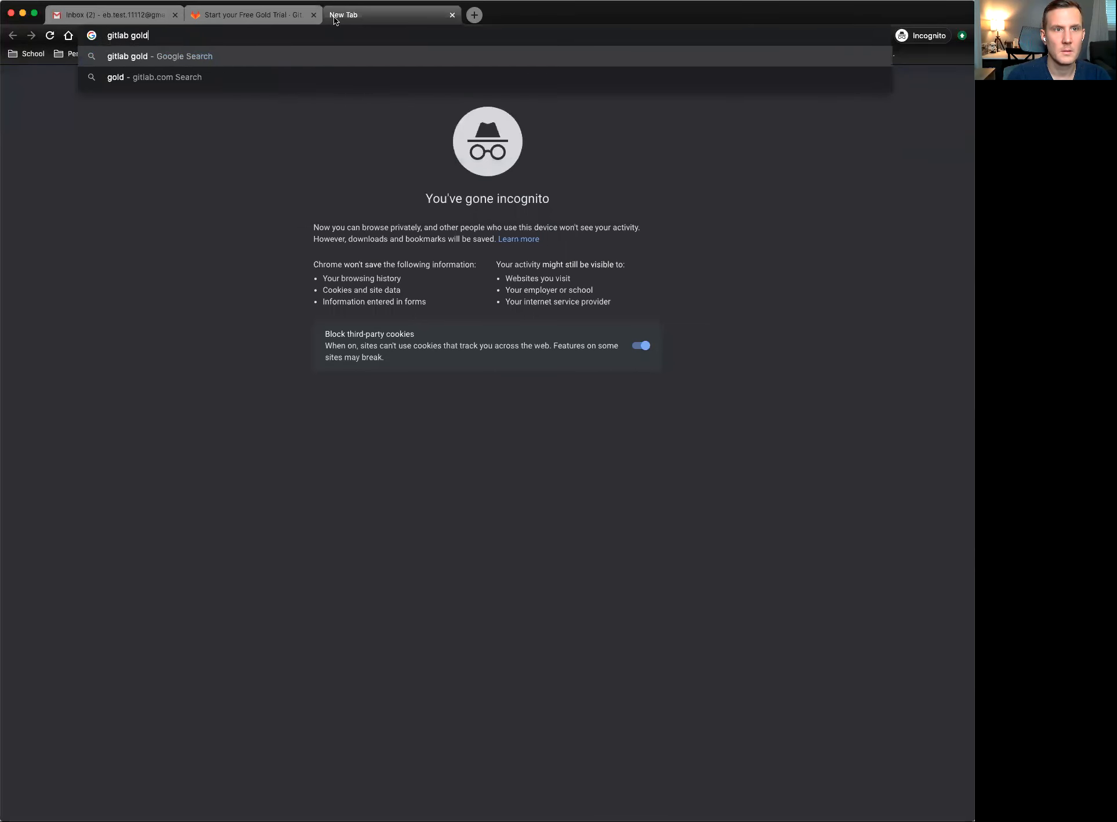
pyautogui.press('Return')
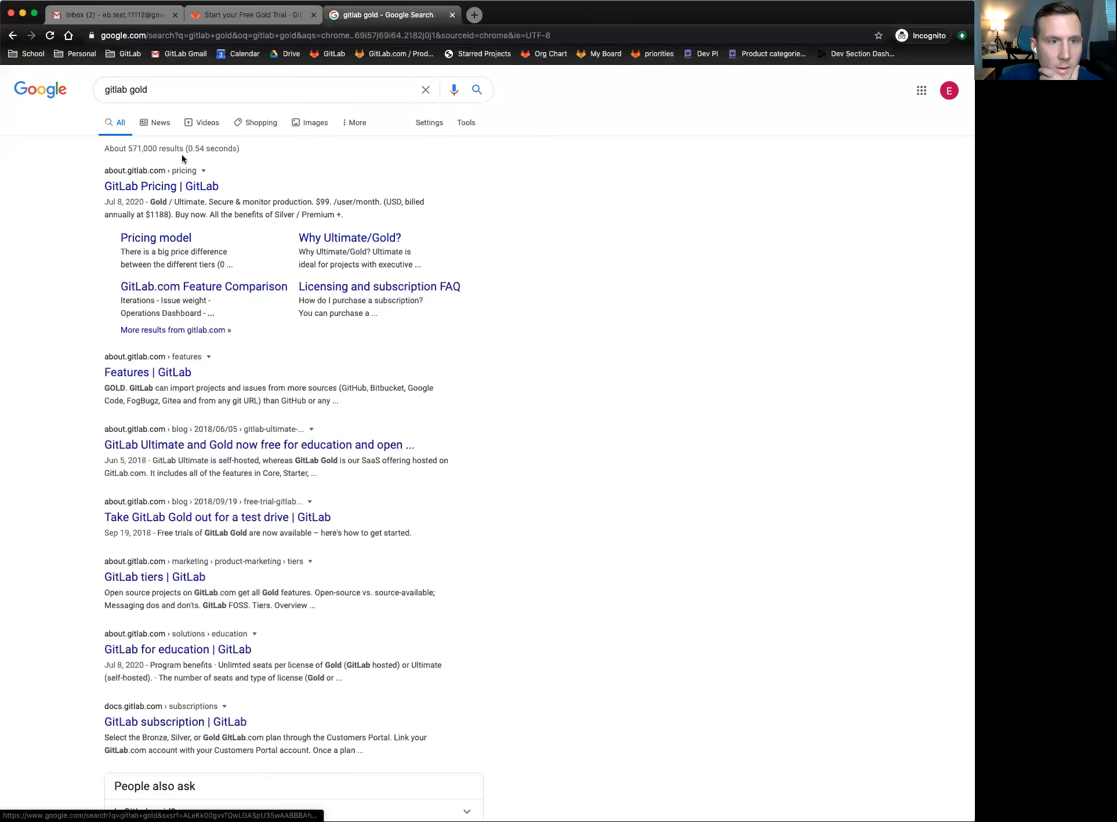
# - Open the GitLab Pricing result and compare the Free, Premium and Ultimate plans with the trial form
pyautogui.click(147, 187)
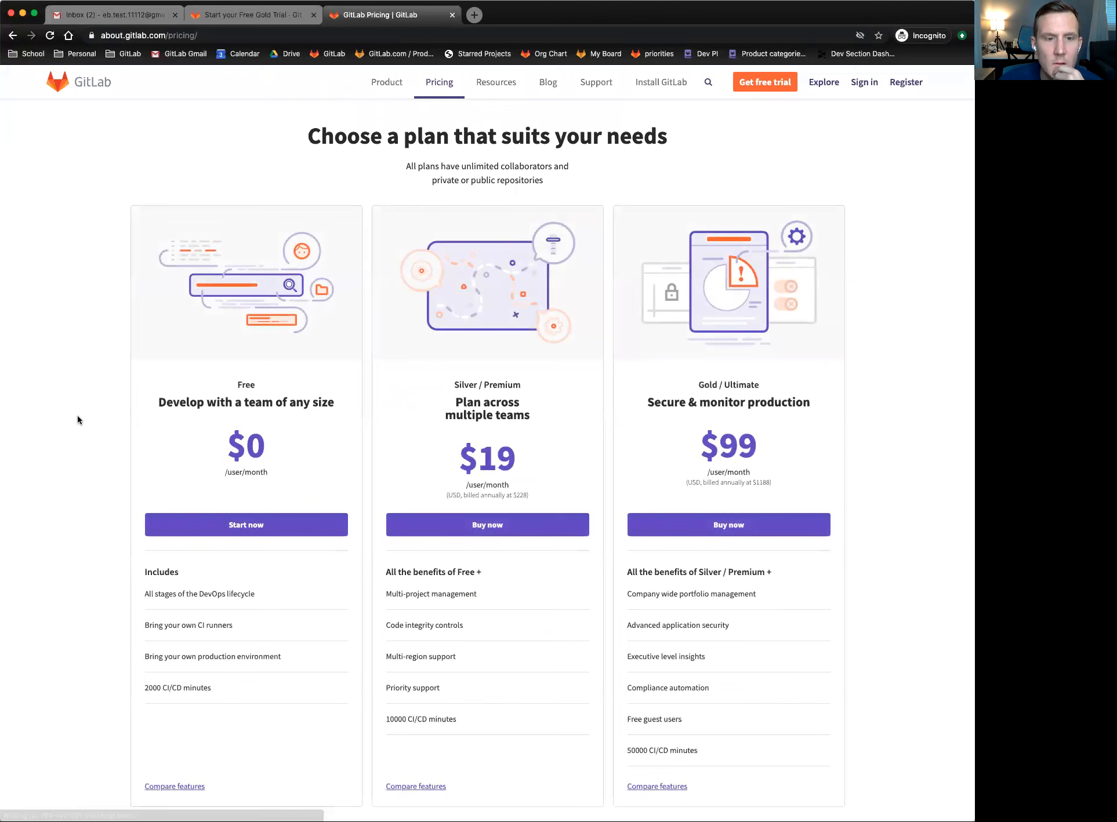
pyautogui.scroll(-4, 876, 369)
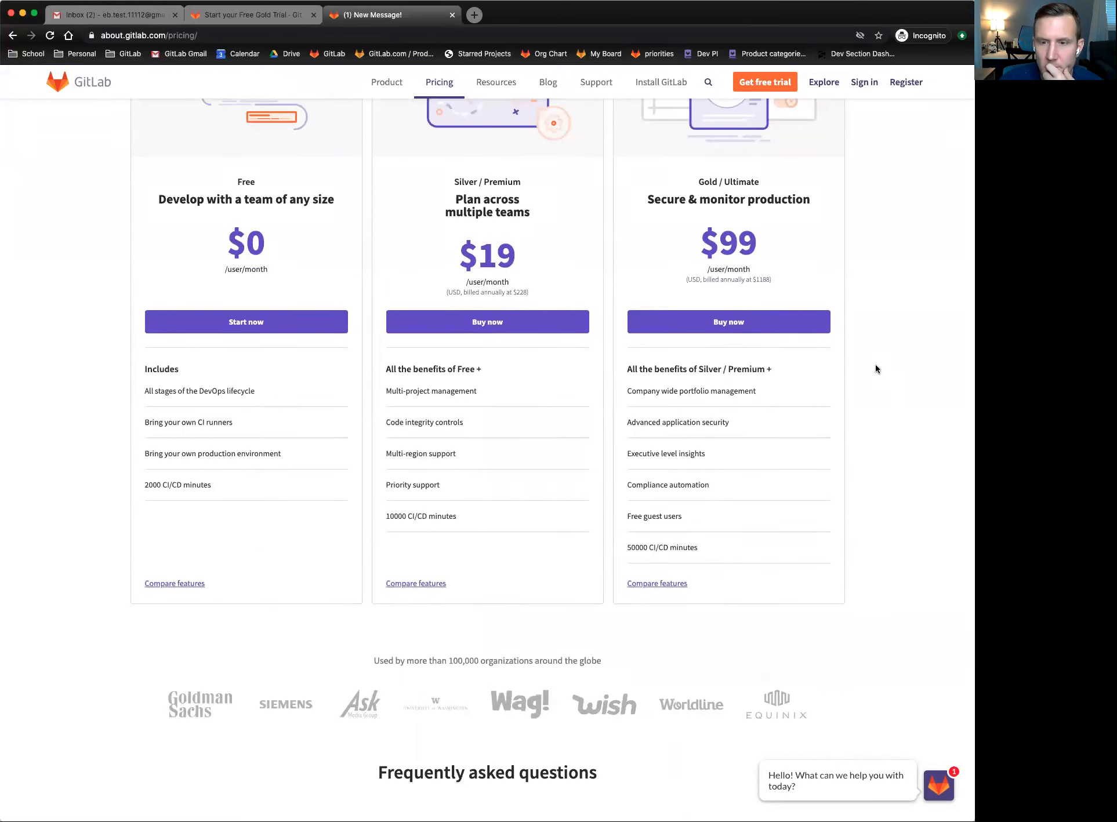
pyautogui.scroll(4, 874, 364)
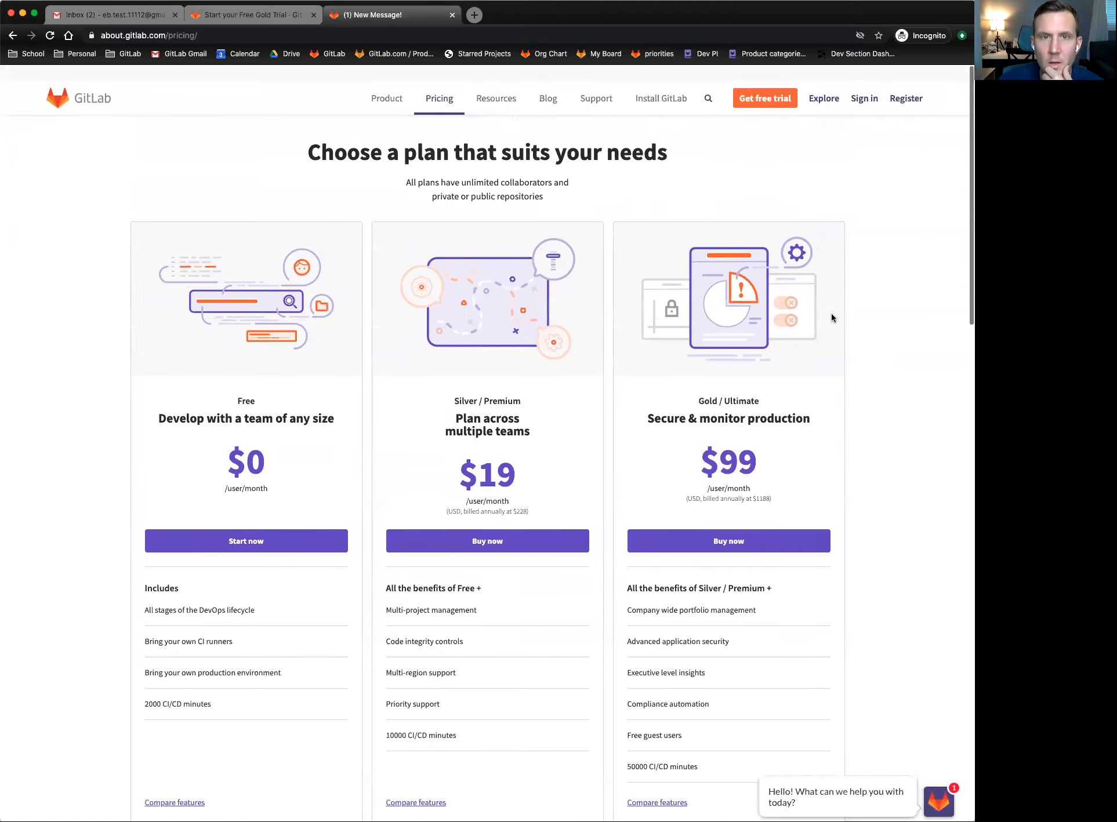
pyautogui.click(253, 12)
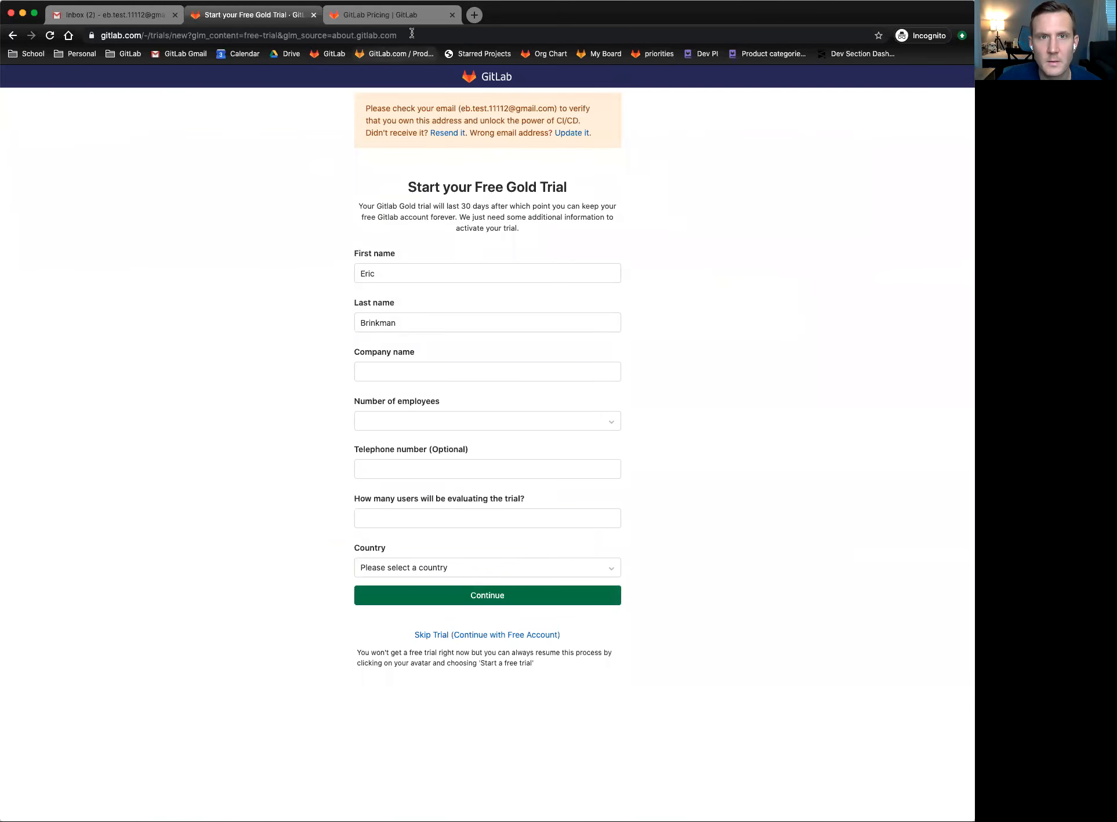
pyautogui.click(394, 15)
pyautogui.scroll(-5, 873, 260)
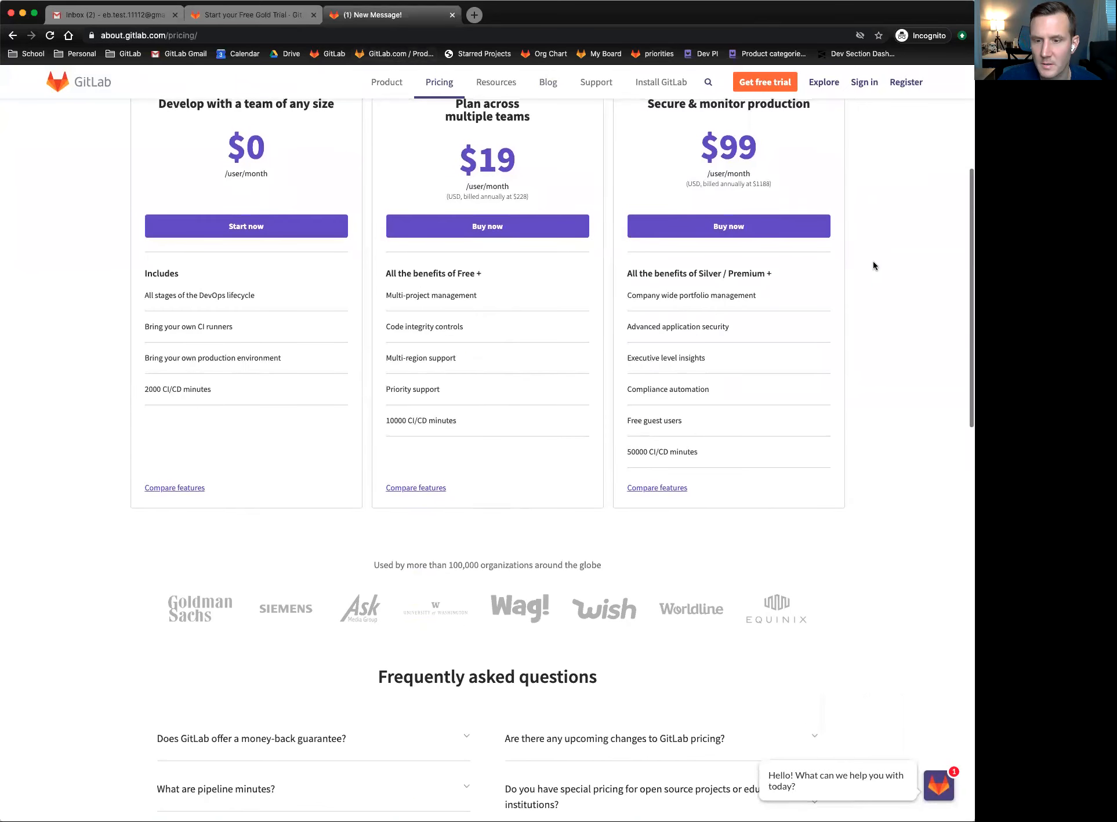
pyautogui.scroll(4, 873, 260)
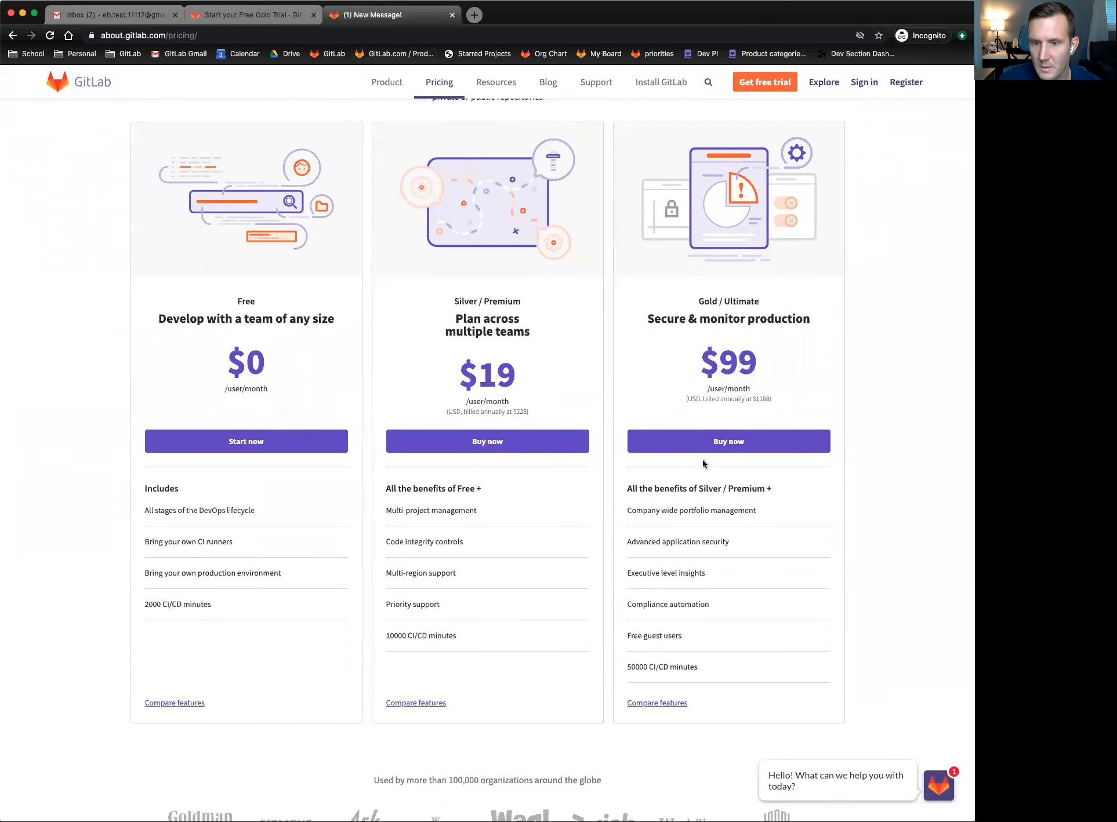
pyautogui.moveTo(651, 518); pyautogui.dragTo(730, 513)
pyautogui.click(730, 514)
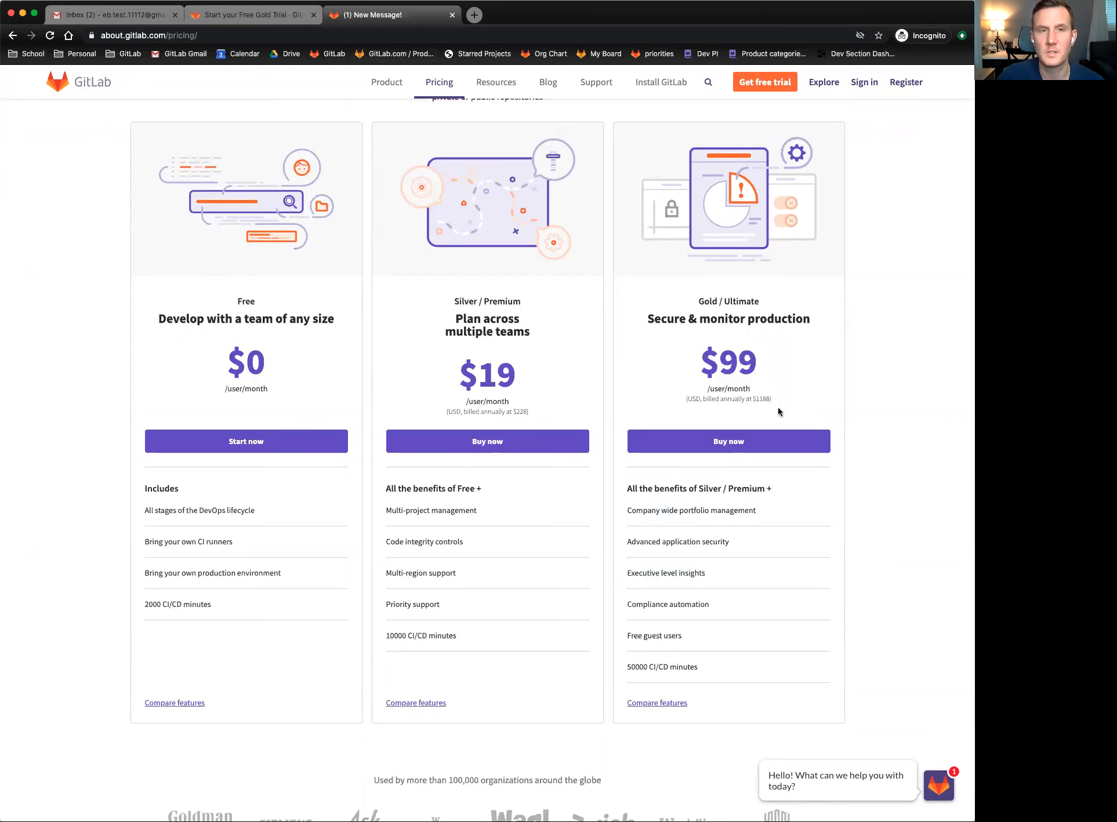
# - Back on the Gold Trial form, choose Skip Trial (Continue with Free Account)
pyautogui.click(238, 13)
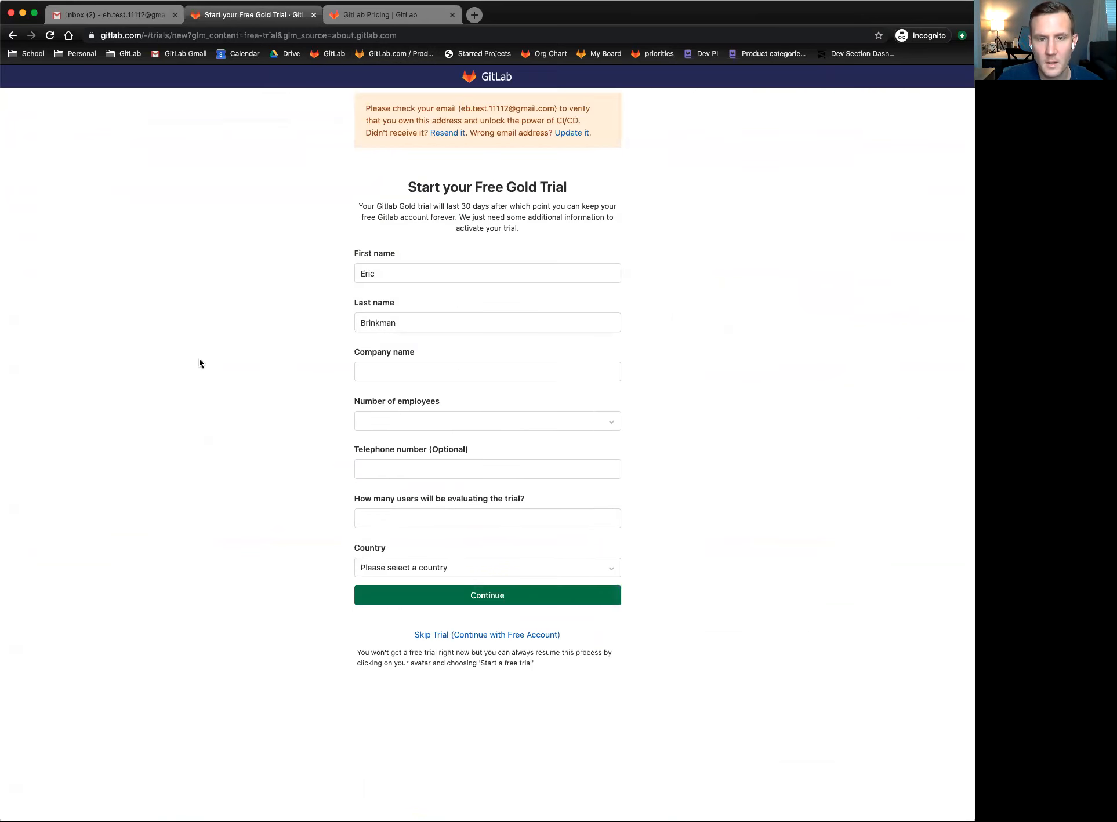
pyautogui.click(474, 371)
pyautogui.click(325, 403)
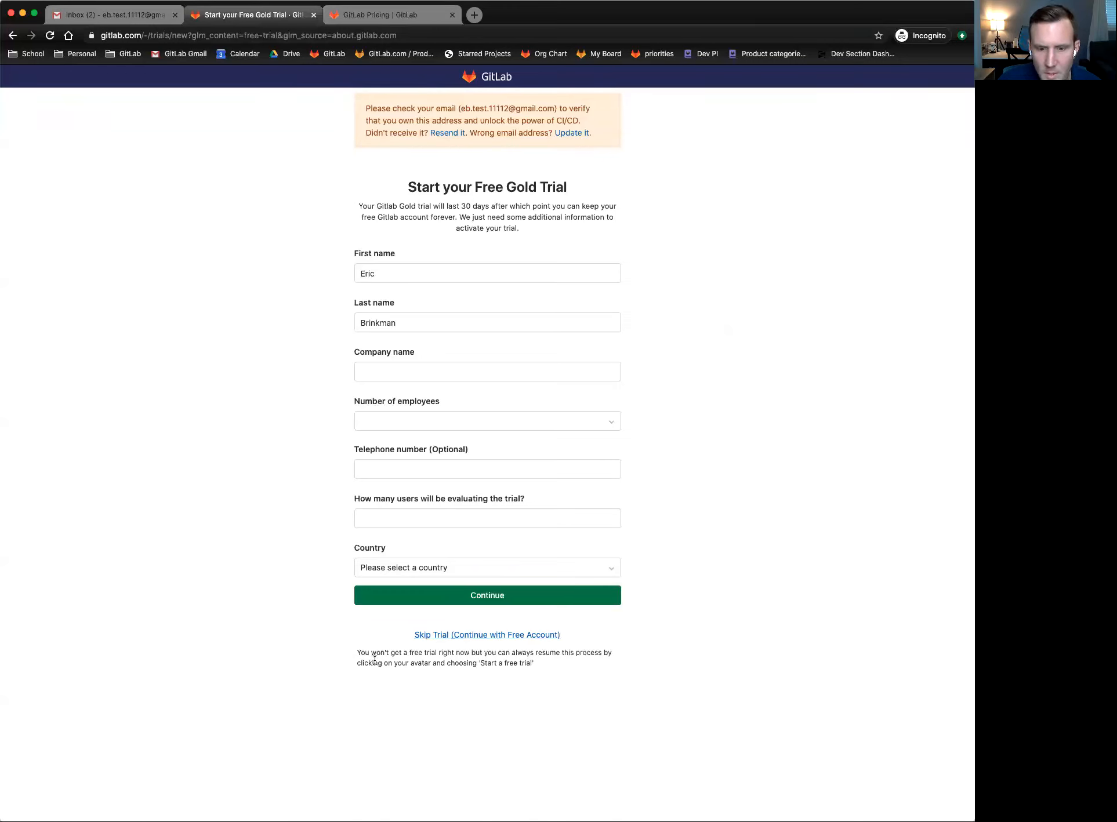
pyautogui.moveTo(463, 656); pyautogui.dragTo(493, 655)
pyautogui.click(447, 663)
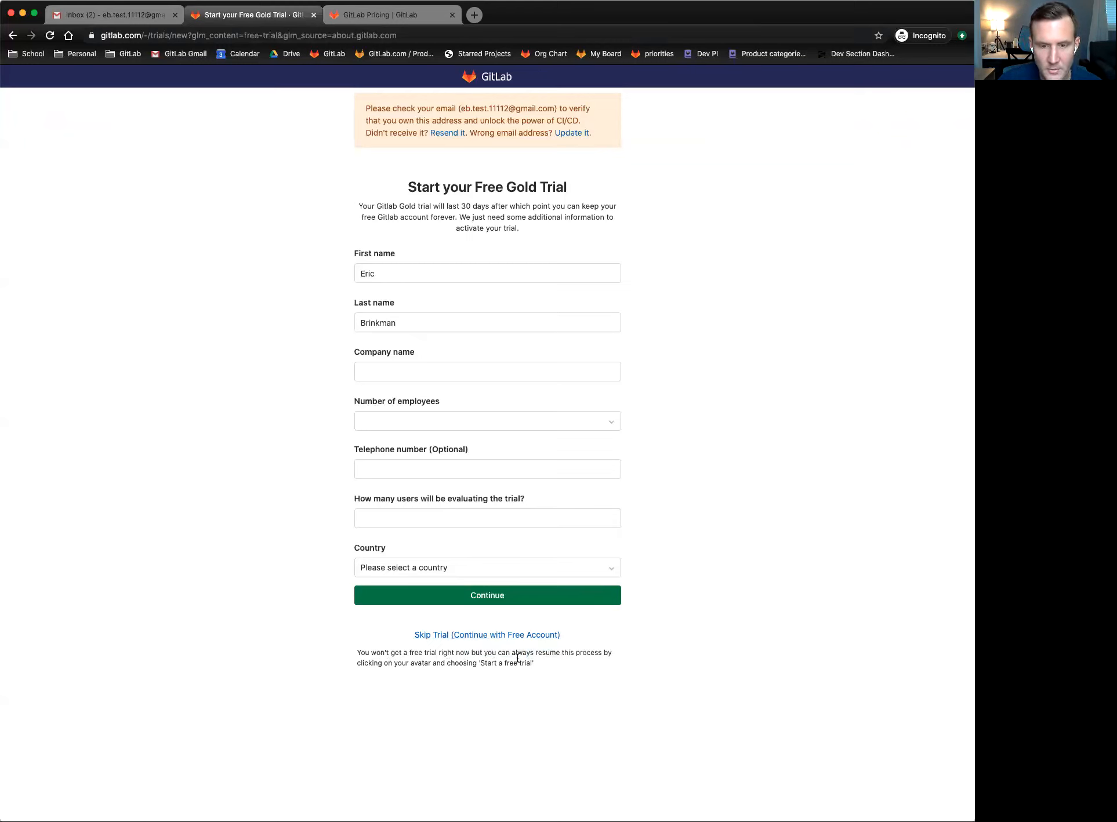
pyautogui.click(468, 635)
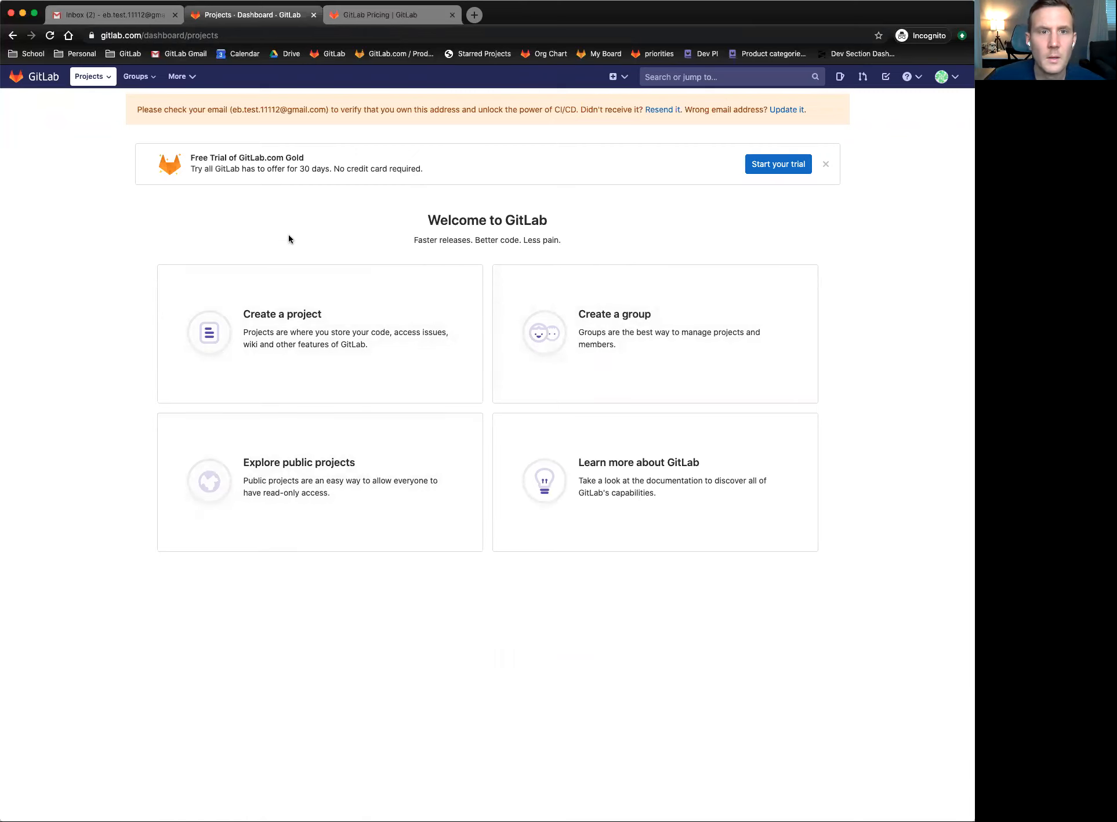
pyautogui.moveTo(198, 110); pyautogui.dragTo(418, 118)
pyautogui.click(417, 115)
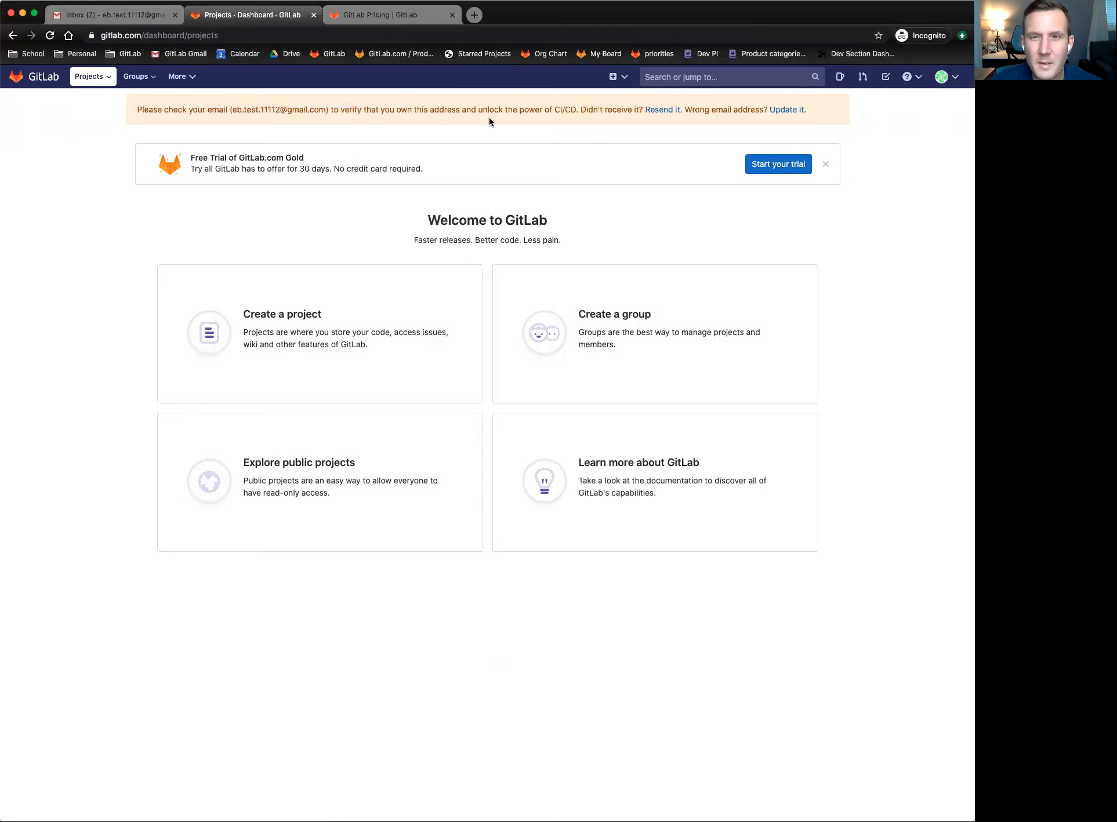
pyautogui.moveTo(479, 108); pyautogui.dragTo(584, 109)
pyautogui.click(572, 109)
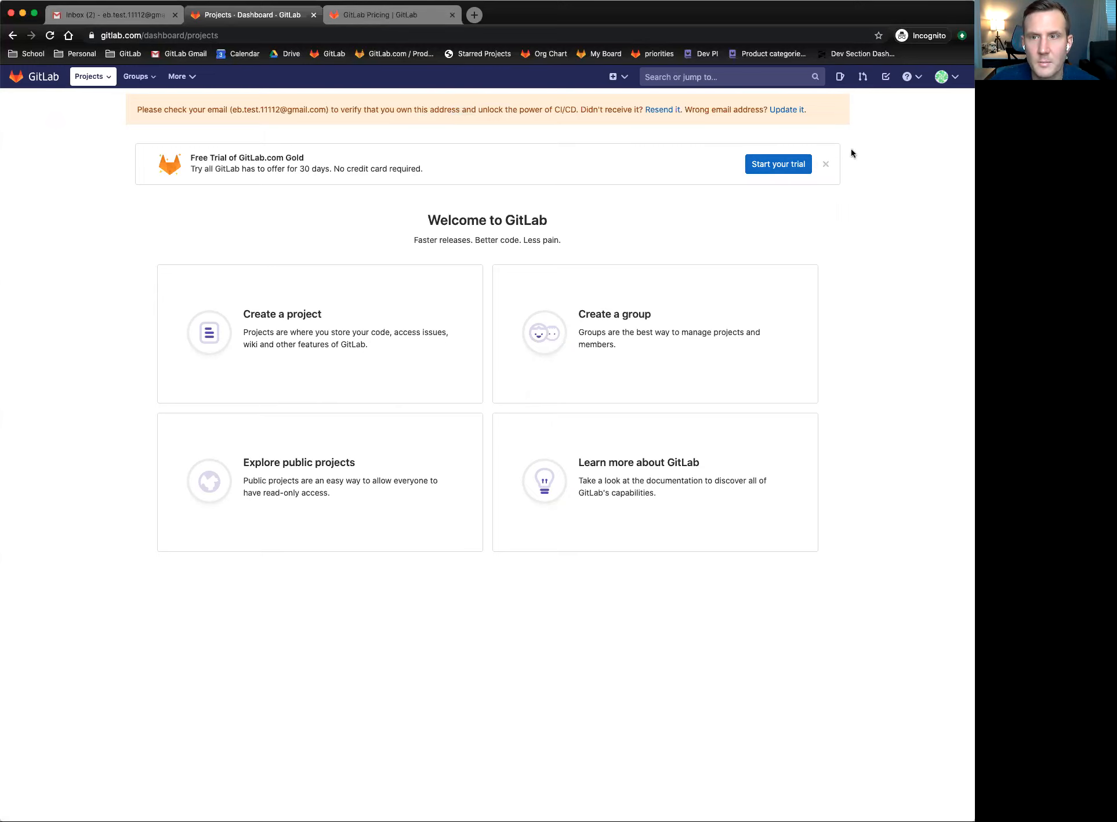
# - Dismiss the Free Trial banner and open 'Start a Gold trial' from the avatar menu in a new tab
pyautogui.click(825, 164)
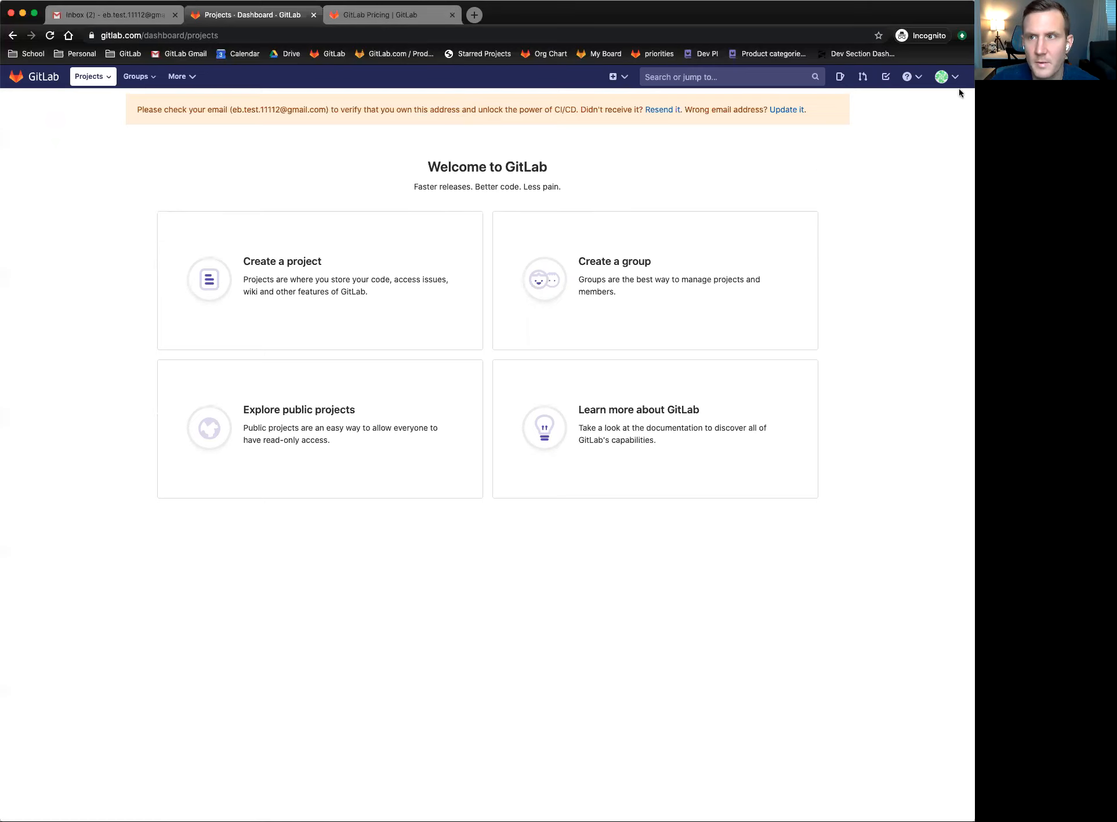
pyautogui.click(947, 77)
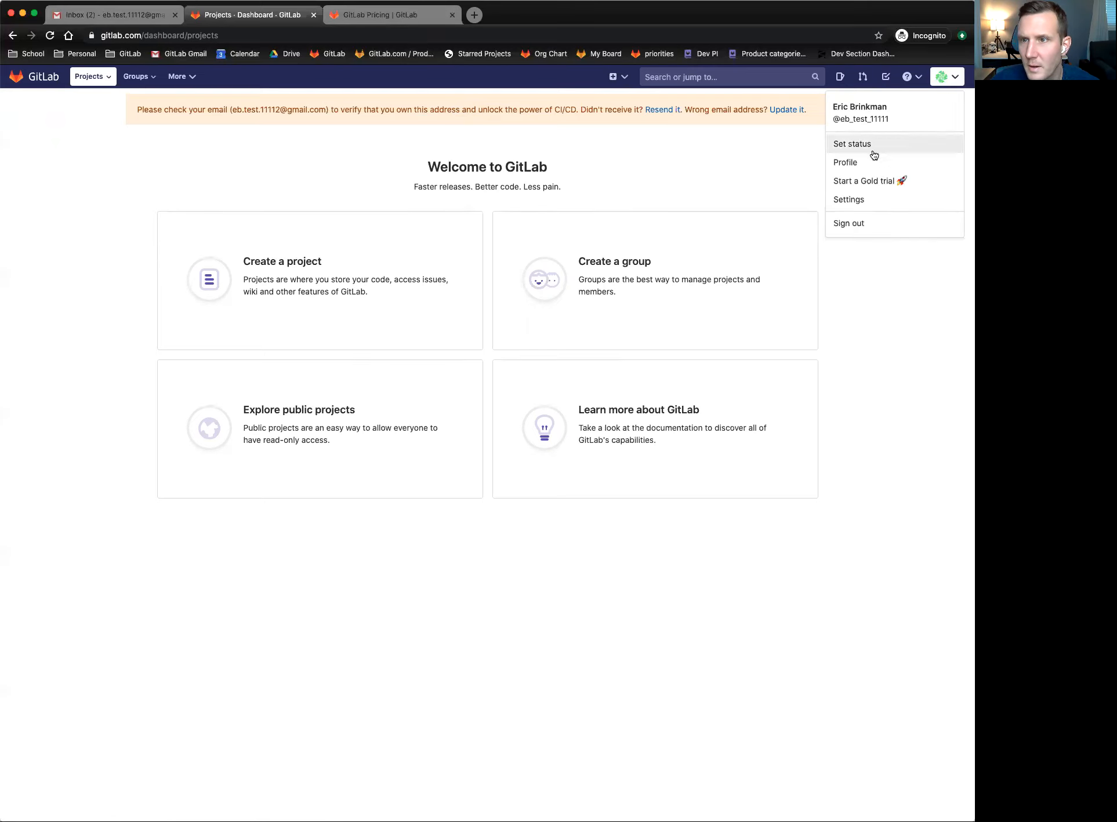
pyautogui.rightClick(852, 183)
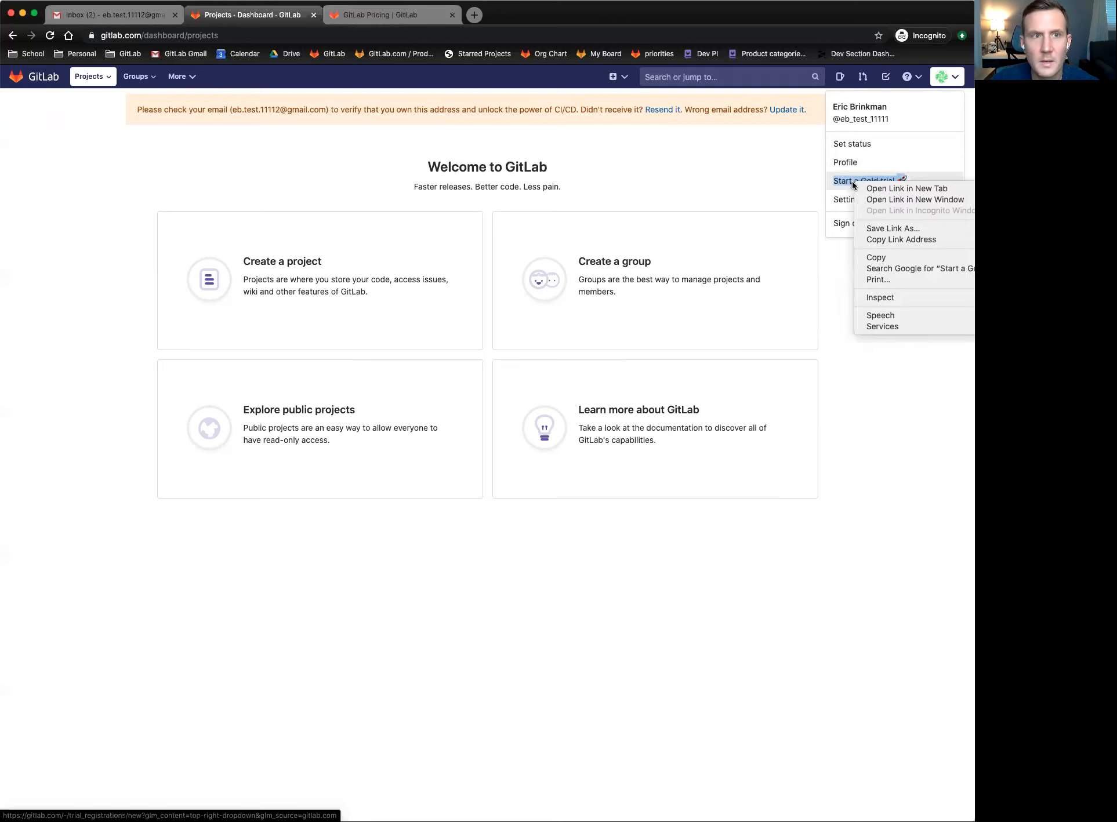
pyautogui.click(915, 189)
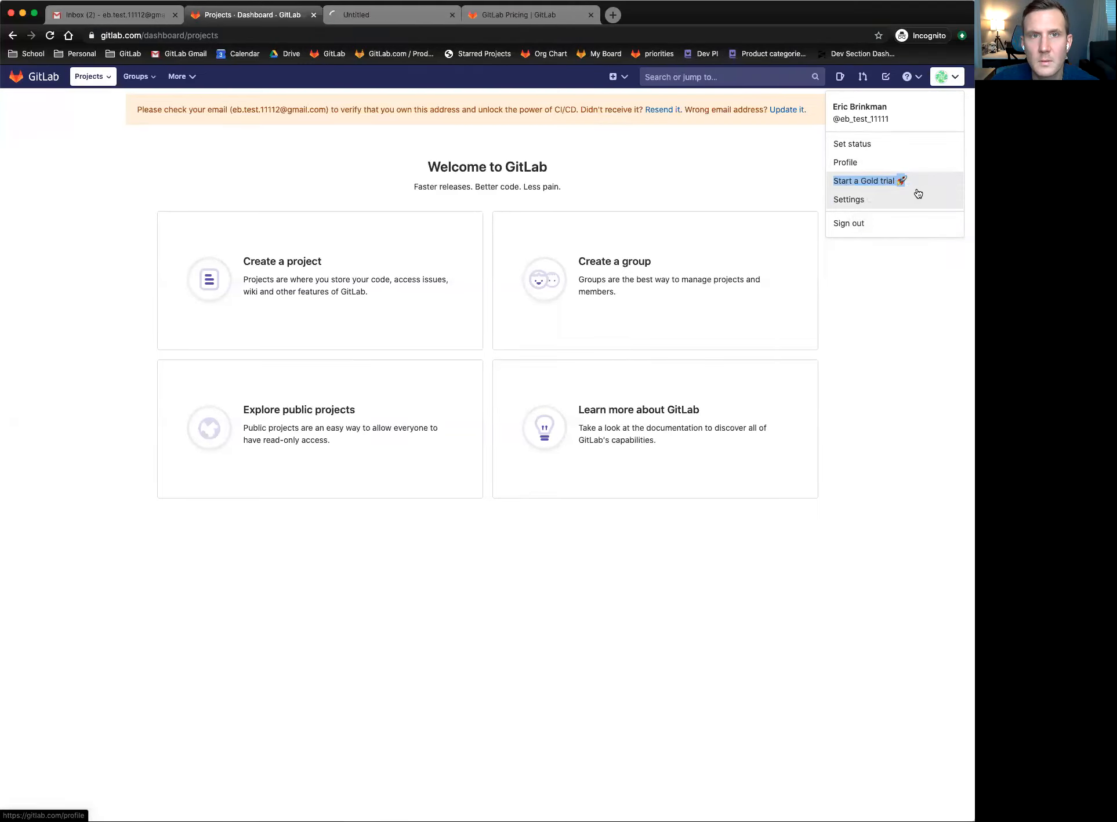
# - Close the Gold trial tab and the account menu
pyautogui.click(387, 17)
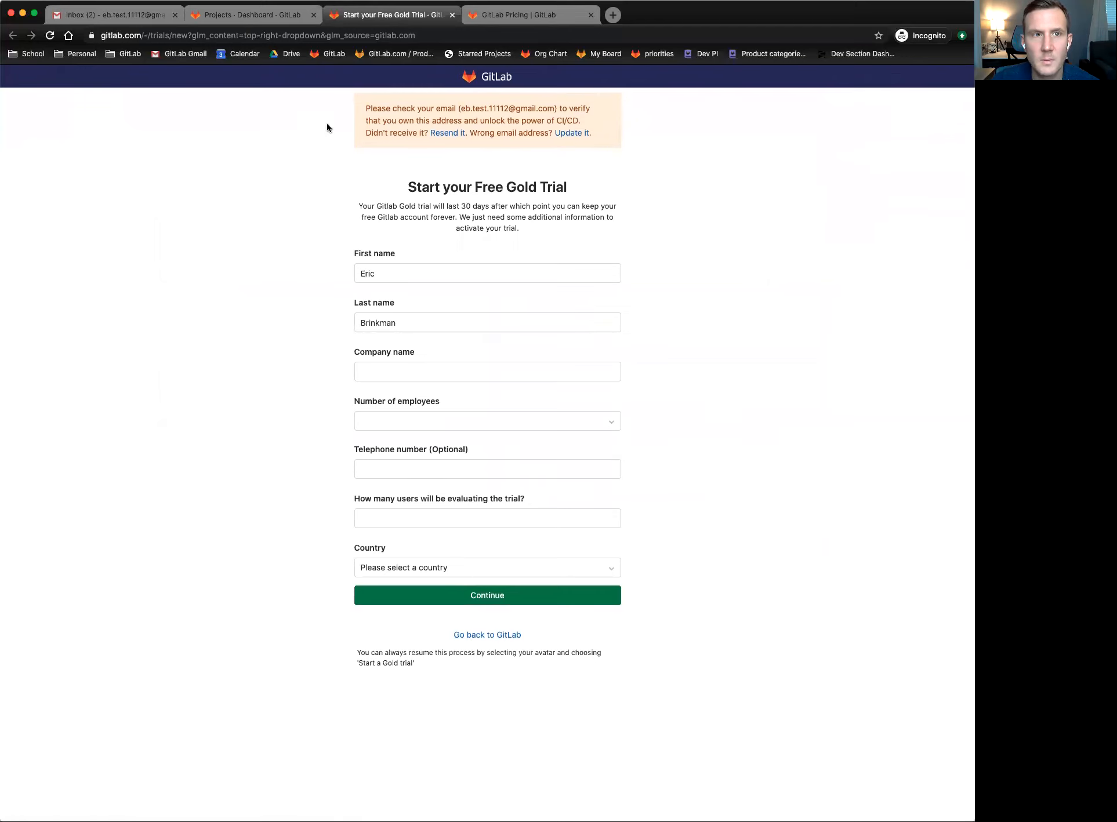
pyautogui.click(452, 15)
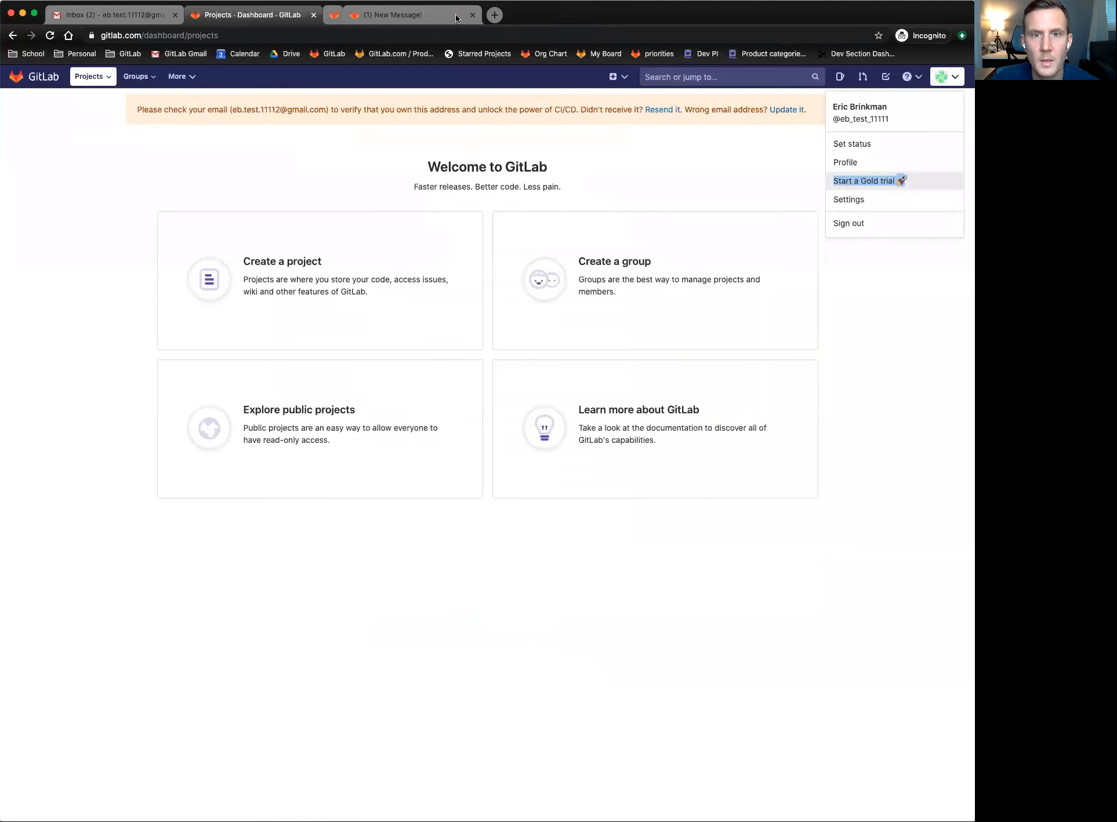
pyautogui.click(94, 218)
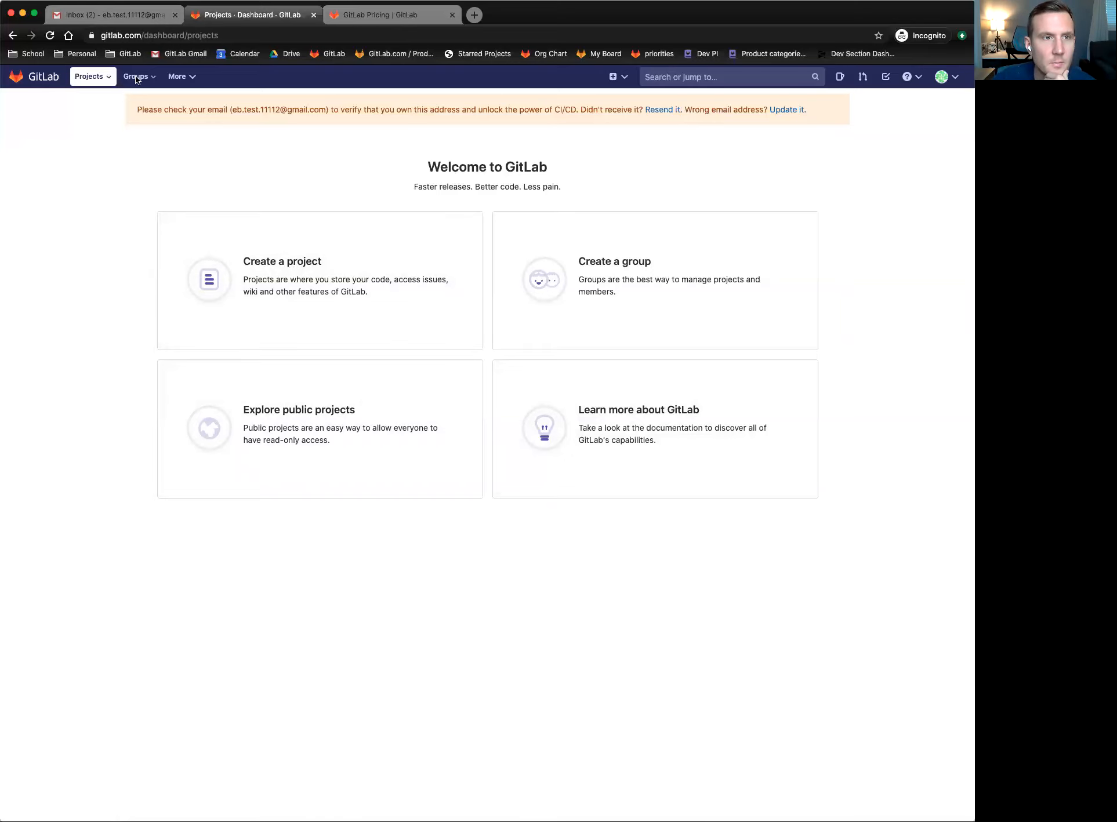
# - Confirm the account's email via 'Confirm your account' in Gmail's 'Confirmation instructions' message
pyautogui.click(108, 15)
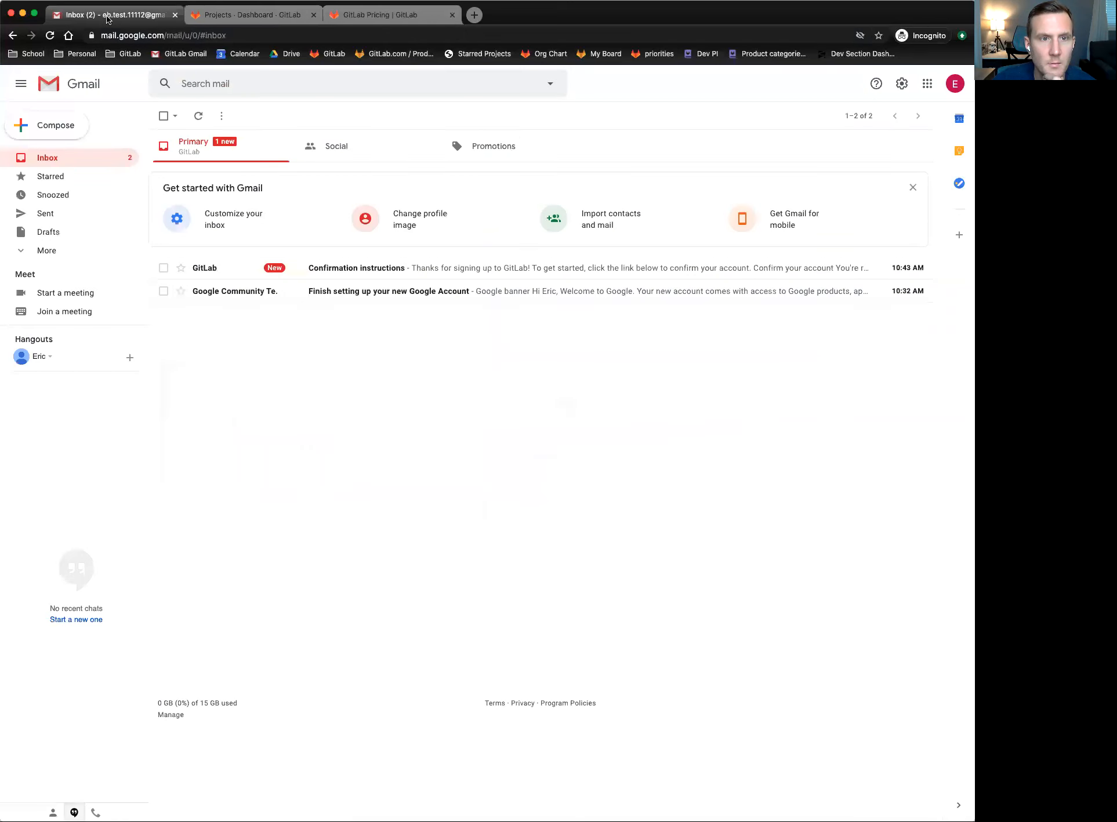
pyautogui.click(399, 268)
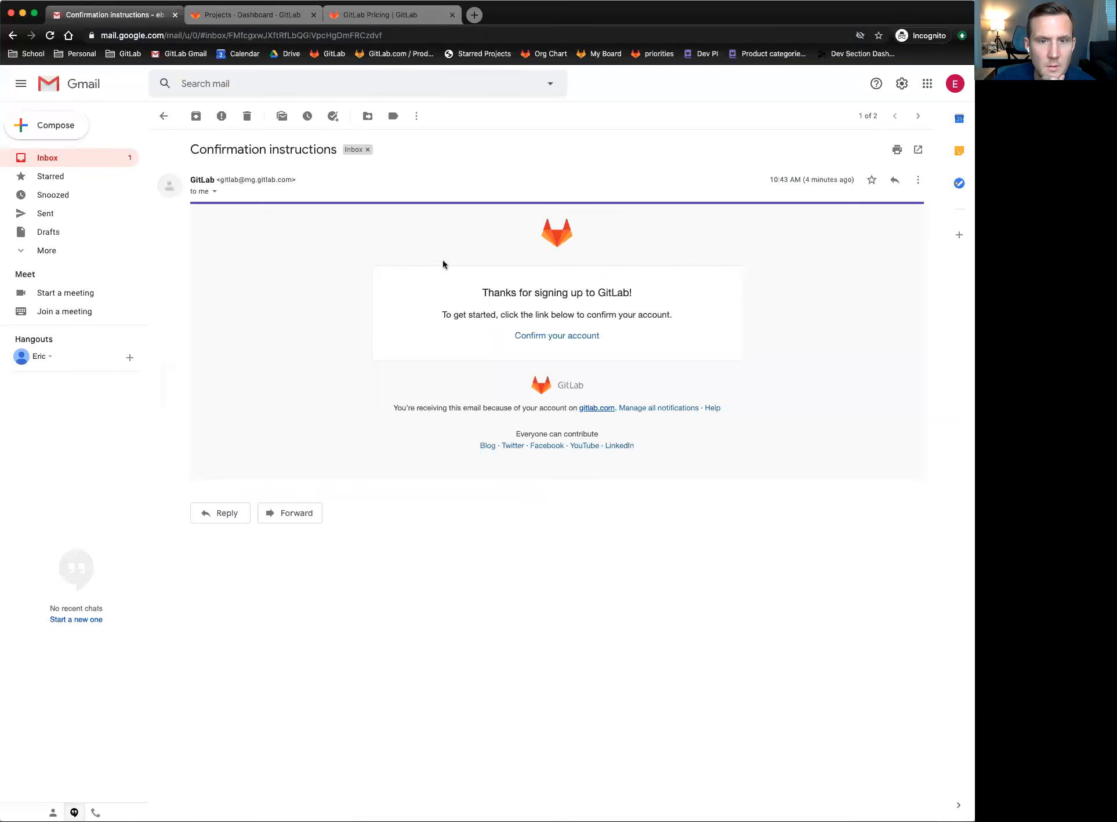
pyautogui.click(571, 341)
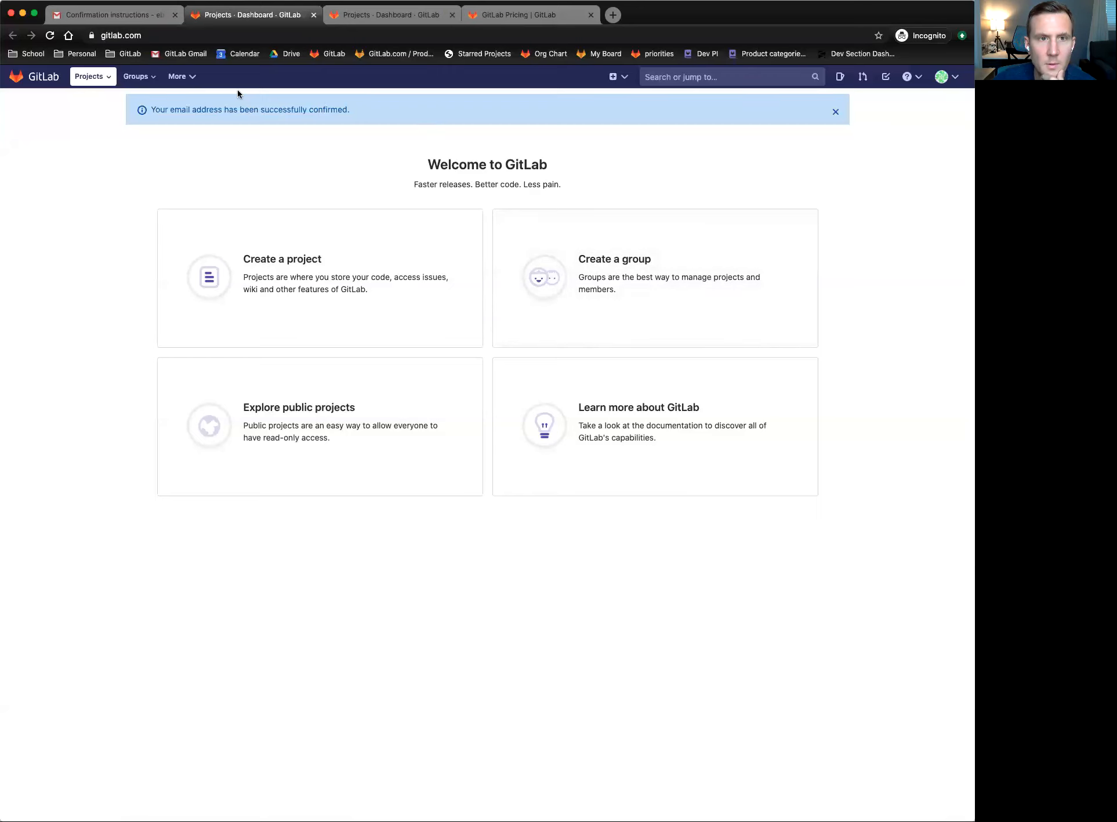
pyautogui.click(334, 18)
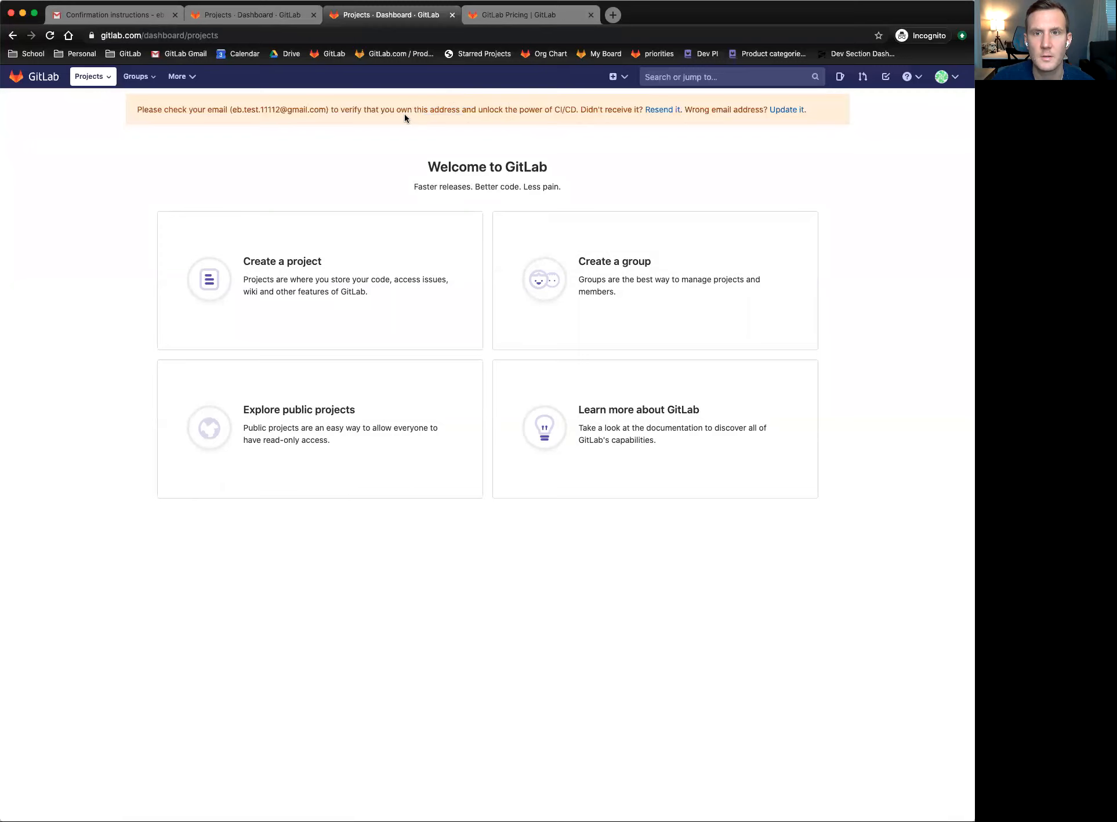
# - Reload the GitLab dashboard and dismiss the email-confirmed notice
pyautogui.click(51, 36)
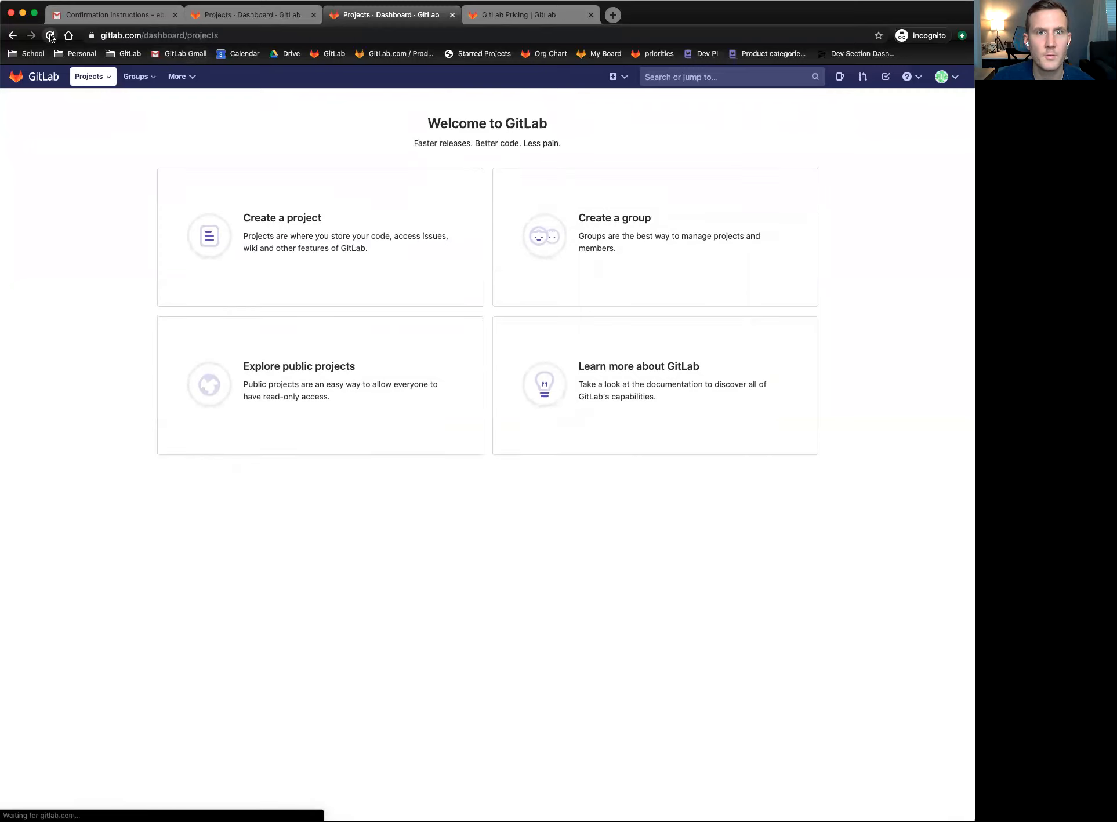
pyautogui.click(272, 17)
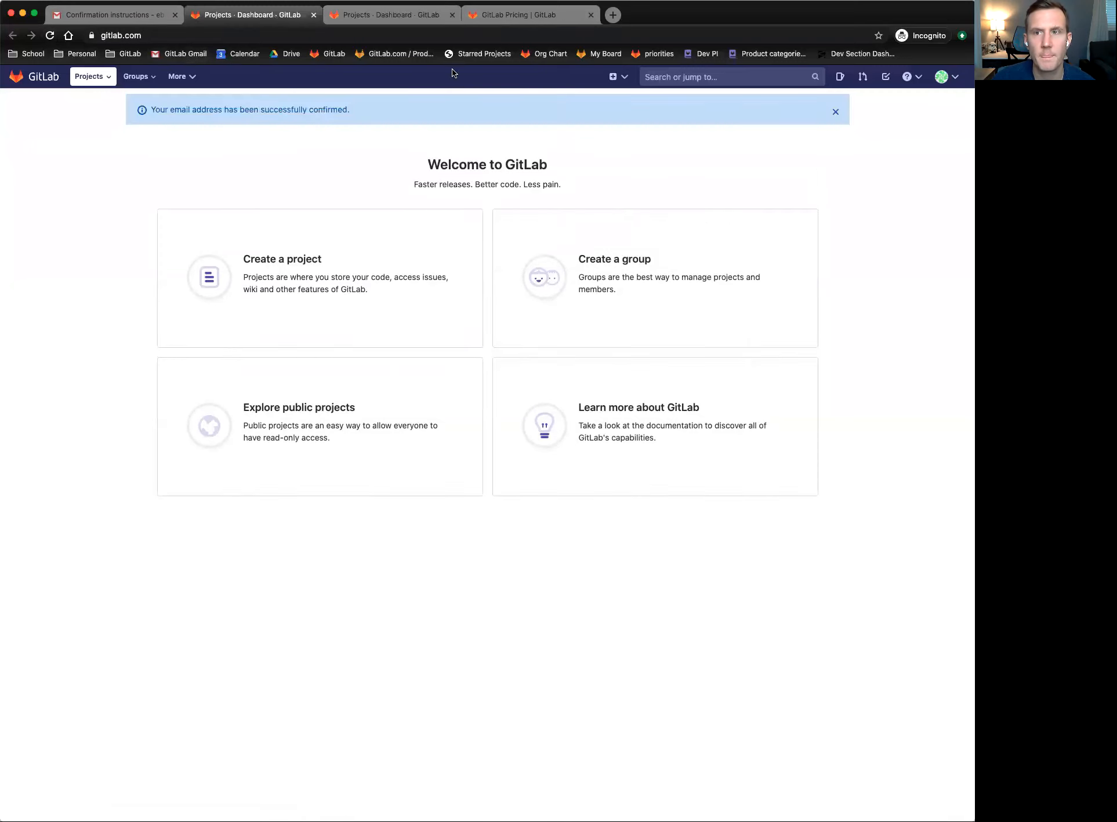
pyautogui.click(837, 109)
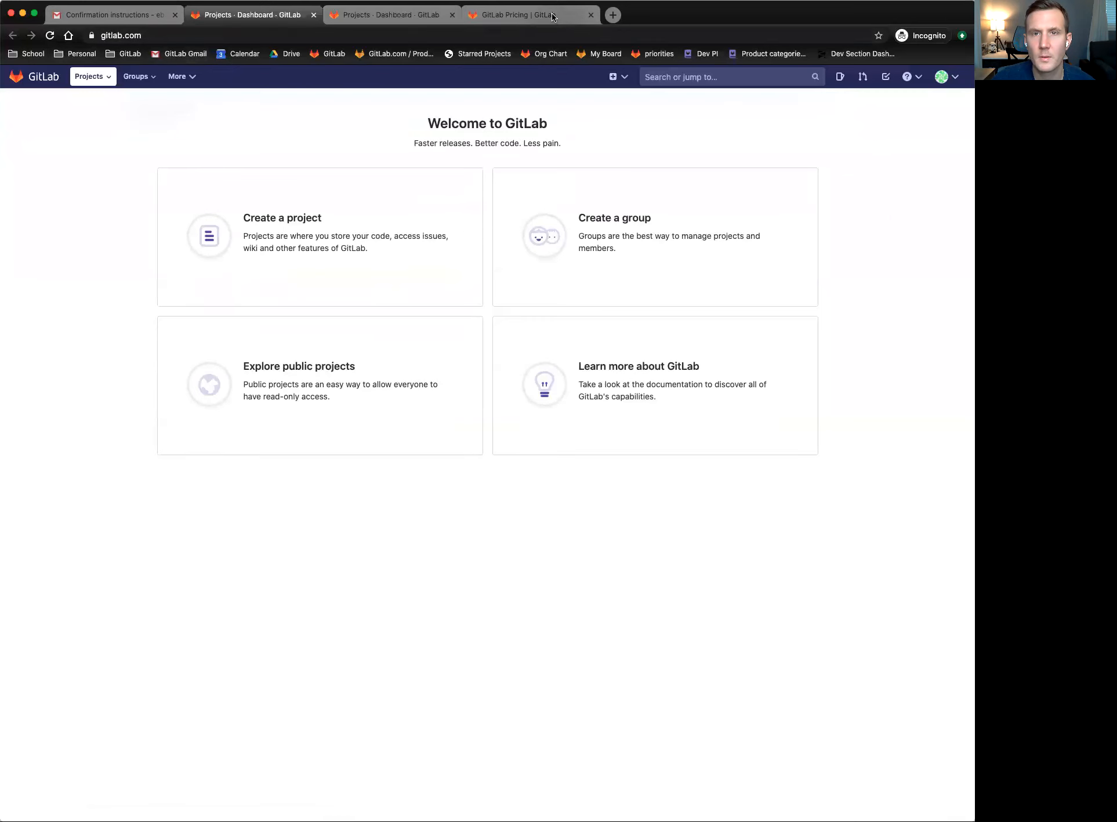
# - Close the pricing and duplicate dashboard tabs, then start a new project via Import project
pyautogui.click(571, 16)
pyautogui.click(590, 15)
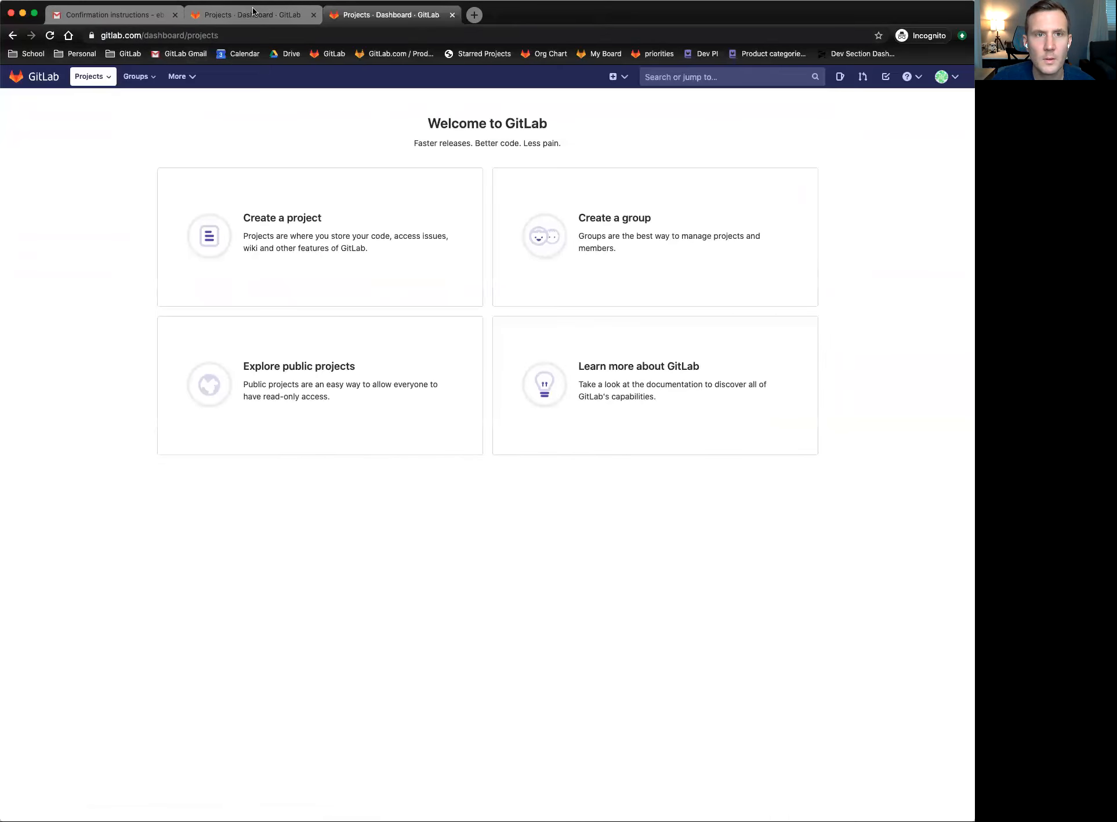
pyautogui.click(452, 15)
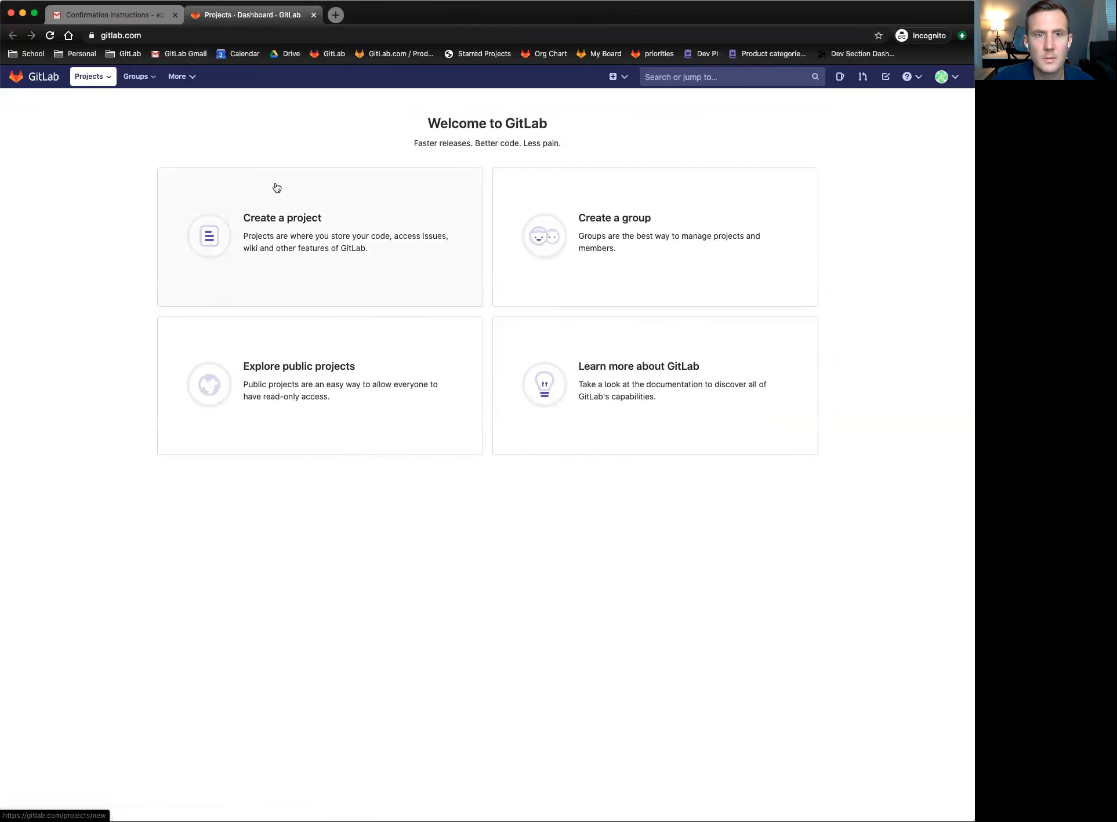
pyautogui.click(307, 208)
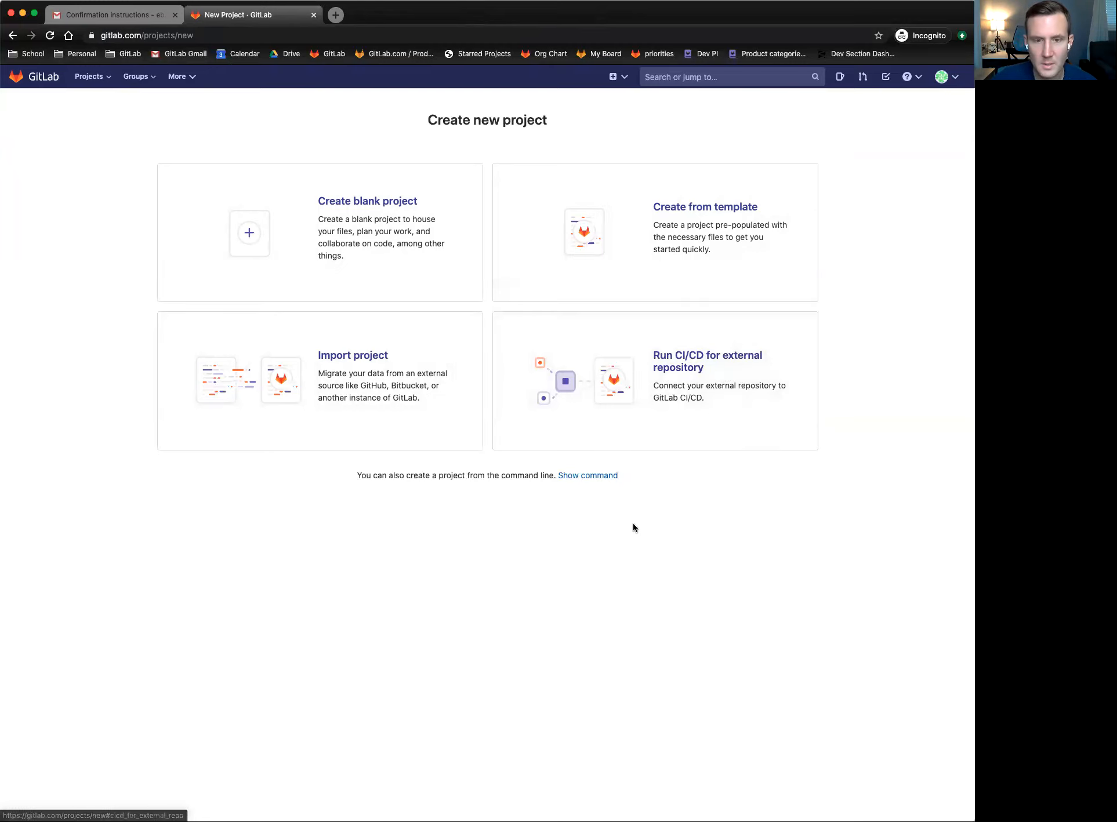
pyautogui.click(335, 355)
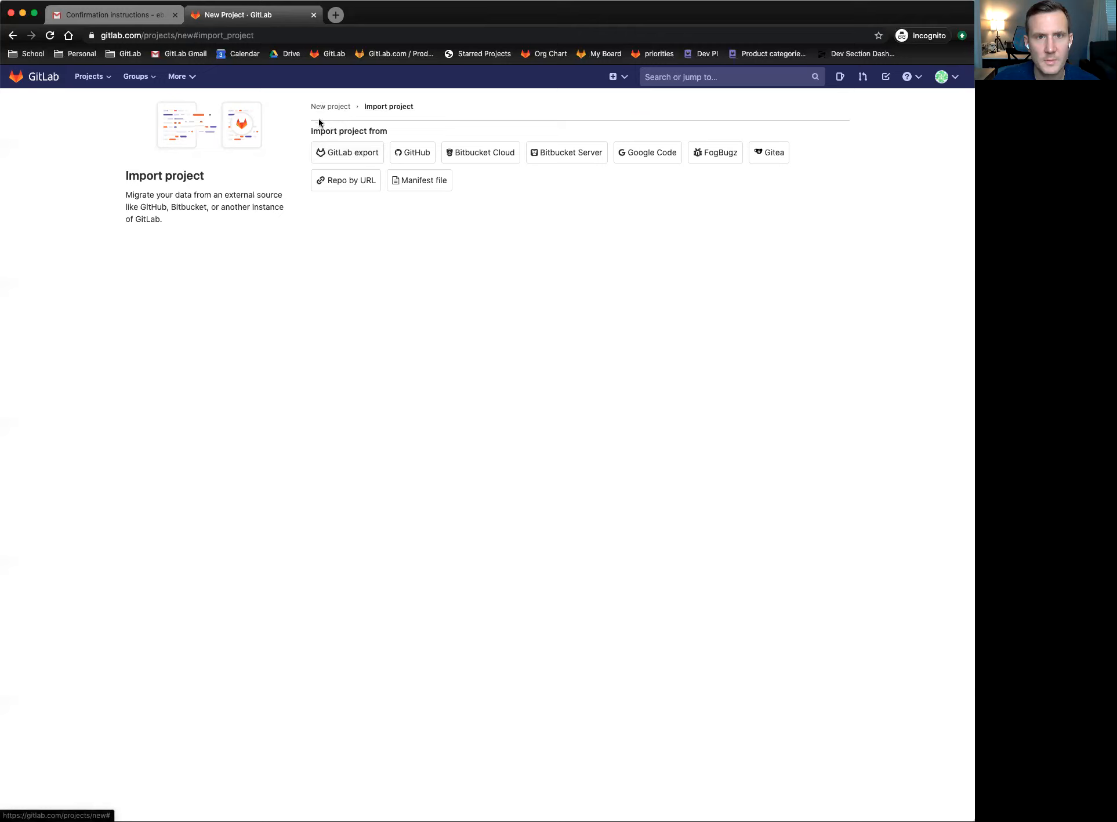
# - Highlight the 'Import project' heading on the import sources page, then clear the highlight
pyautogui.moveTo(315, 132); pyautogui.dragTo(365, 134)
pyautogui.click(366, 134)
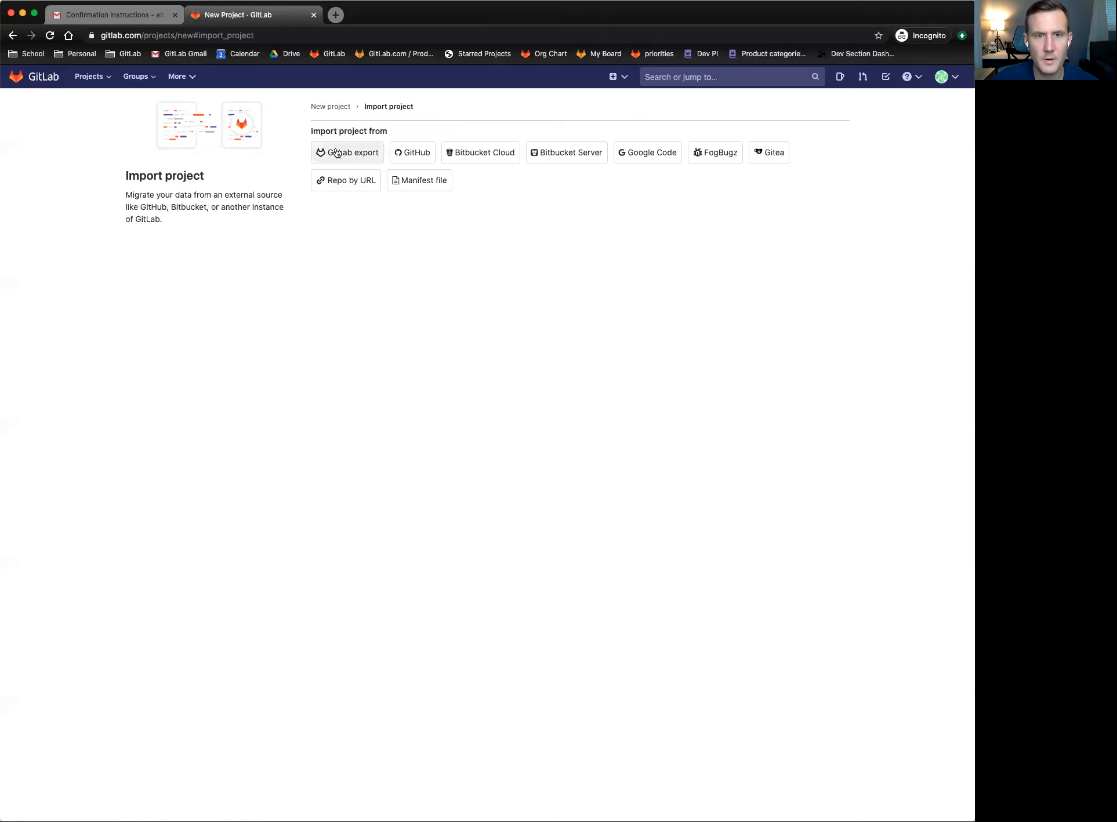
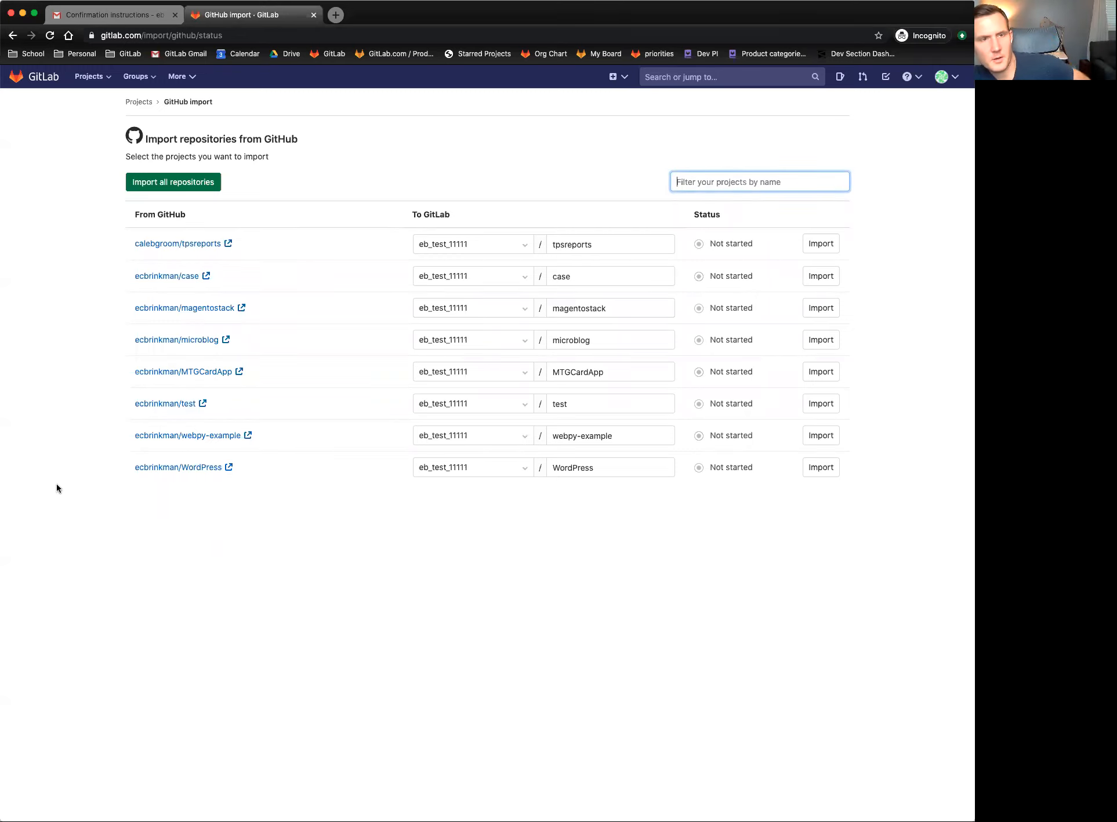
pyautogui.click(75, 476)
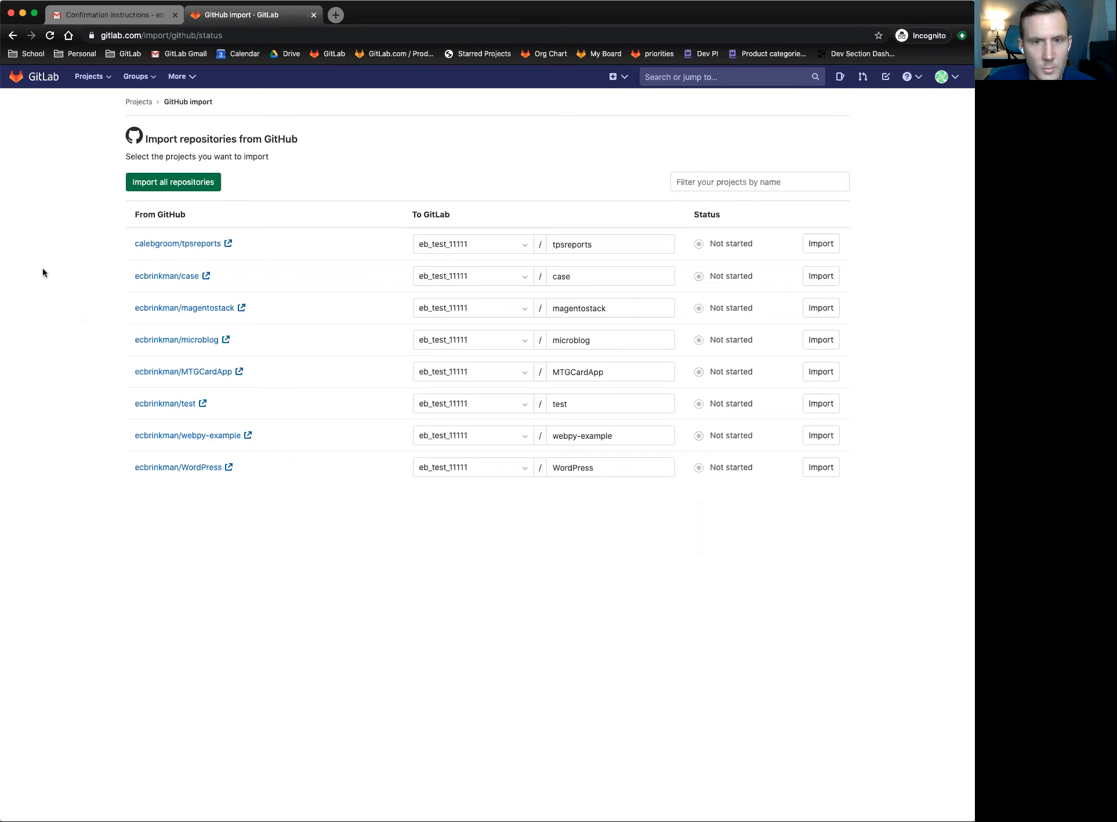
pyautogui.moveTo(150, 139); pyautogui.dragTo(236, 139)
pyautogui.click(250, 138)
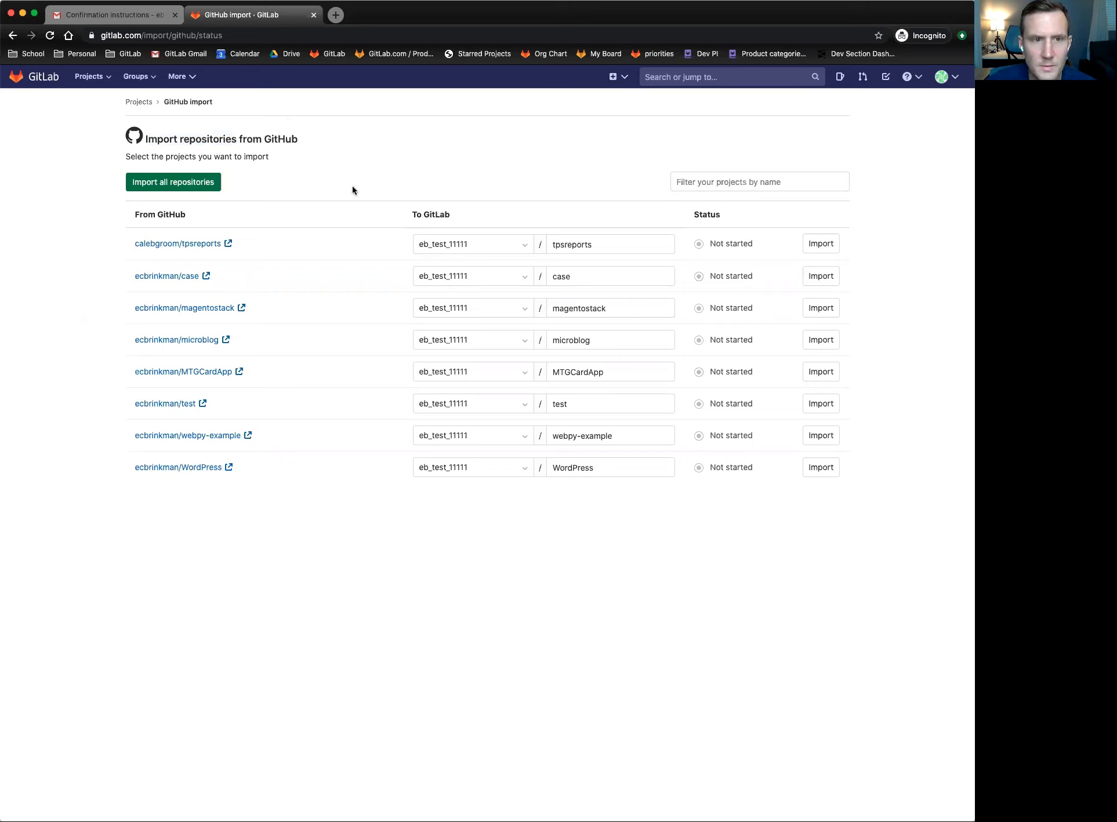
pyautogui.moveTo(120, 216); pyautogui.dragTo(259, 212)
pyautogui.click(259, 213)
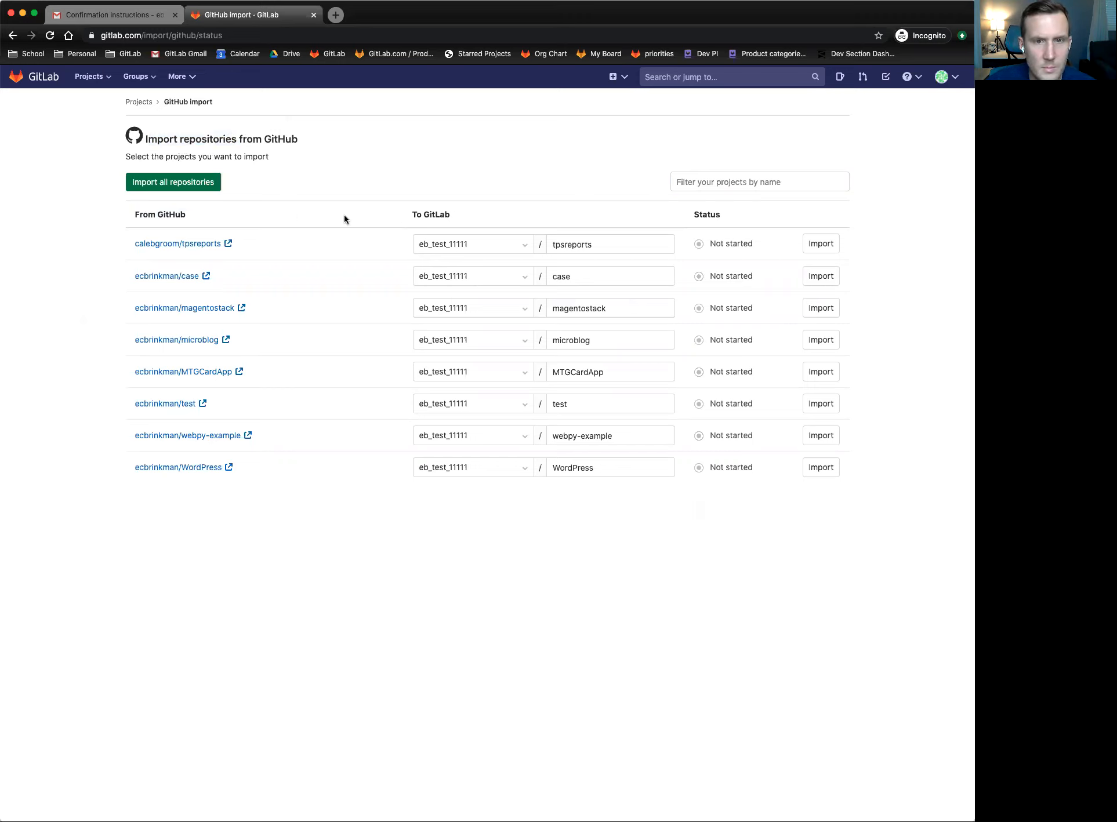
pyautogui.moveTo(400, 214); pyautogui.dragTo(494, 212)
pyautogui.click(492, 211)
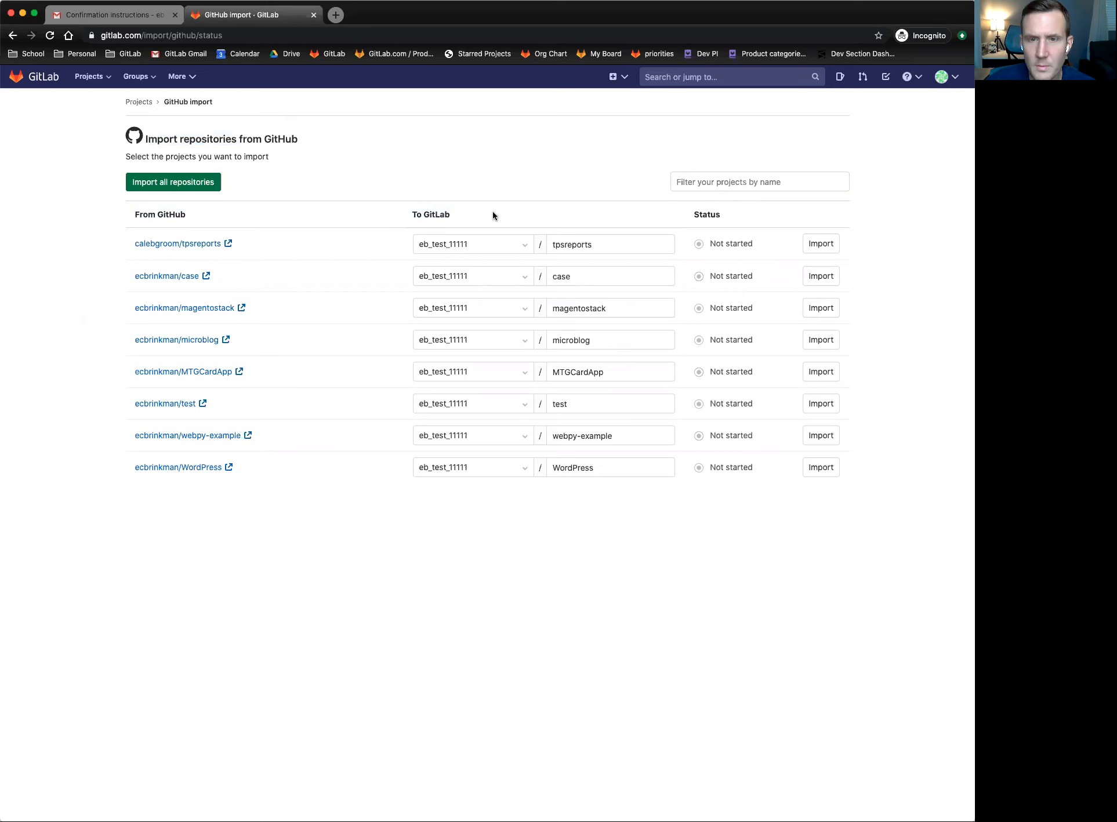
pyautogui.doubleClick(704, 212)
pyautogui.click(700, 245)
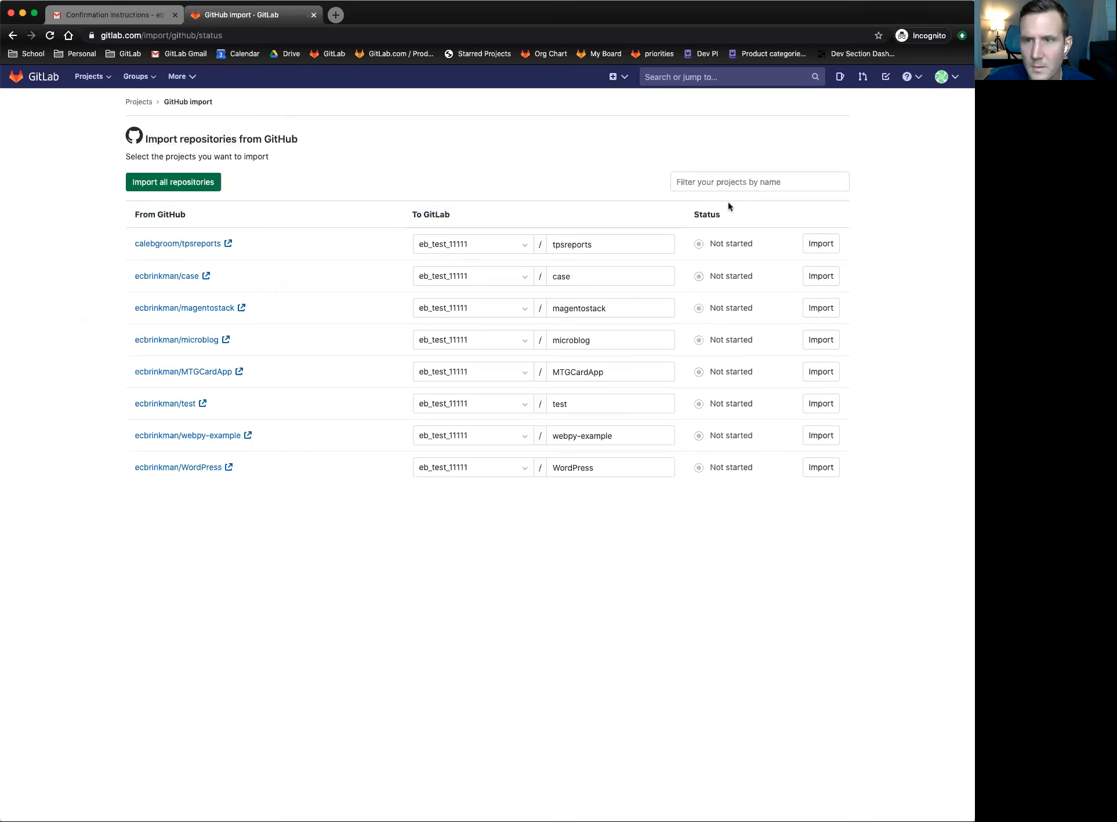
pyautogui.click(707, 181)
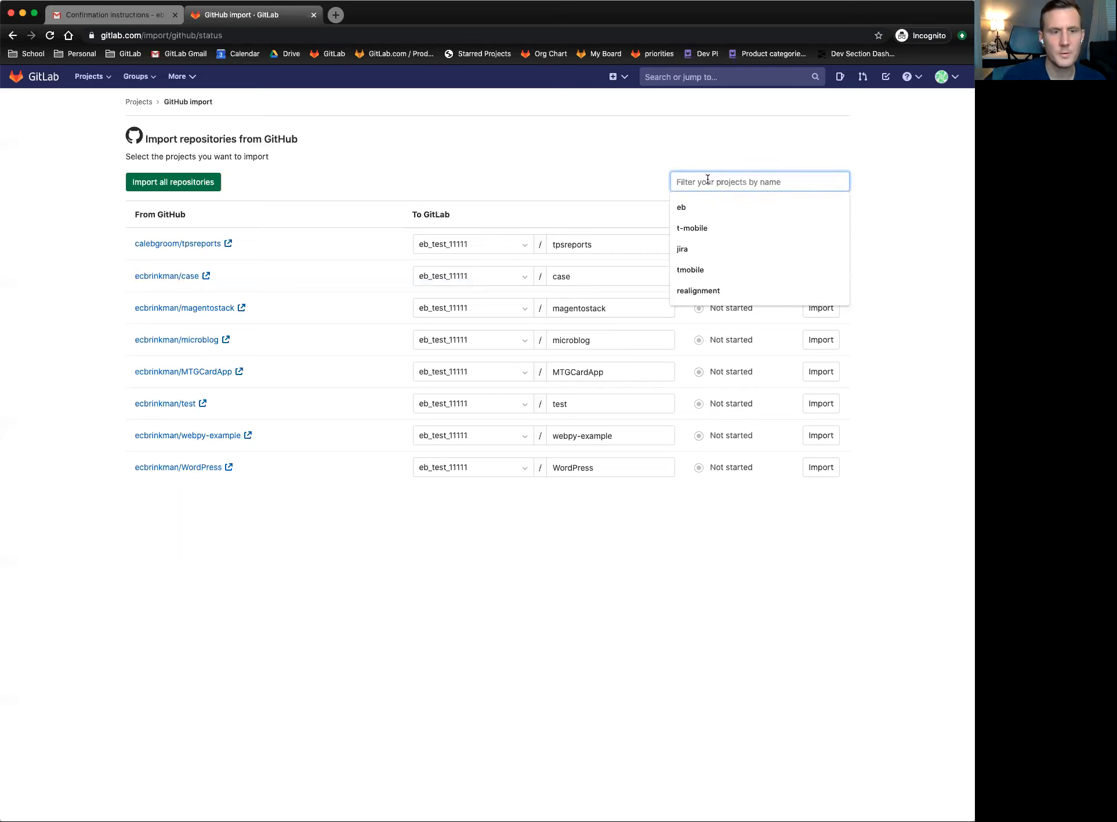
pyautogui.write('mtg')
pyautogui.press('Return')
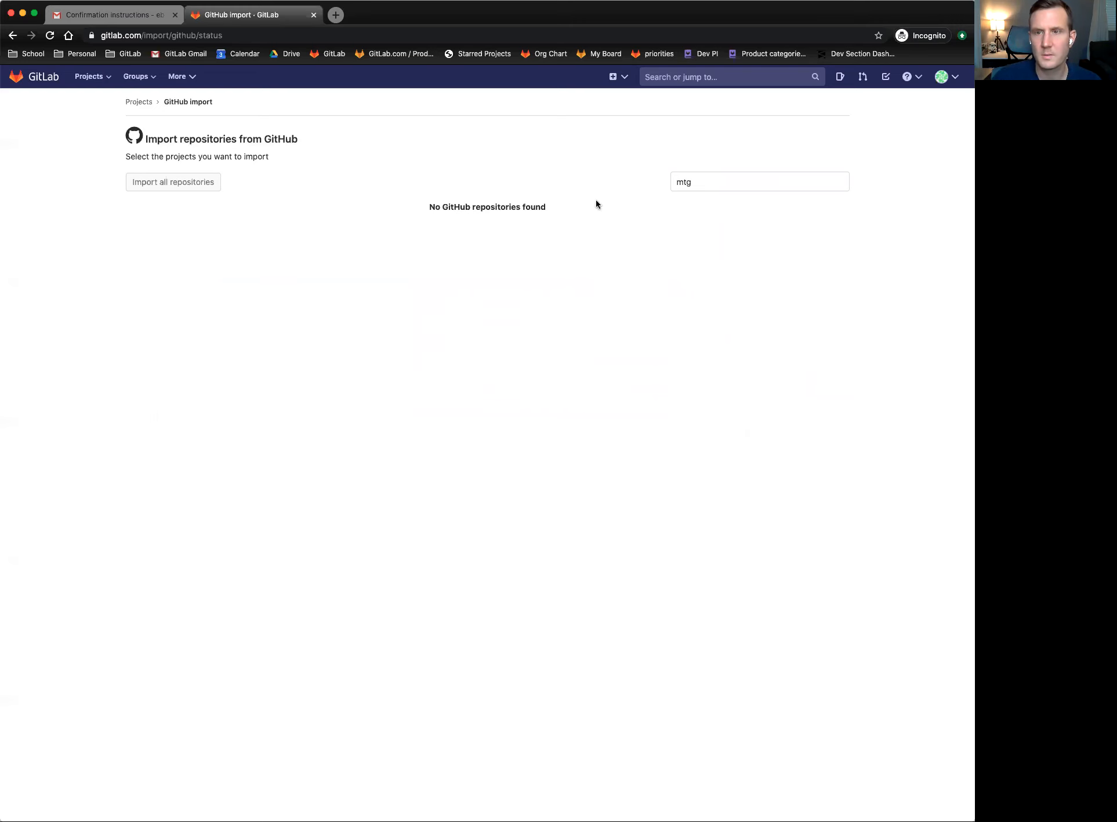
pyautogui.click(708, 182)
pyautogui.press('BackSpace')
pyautogui.press('BackSpace')
pyautogui.press('BackSpace')
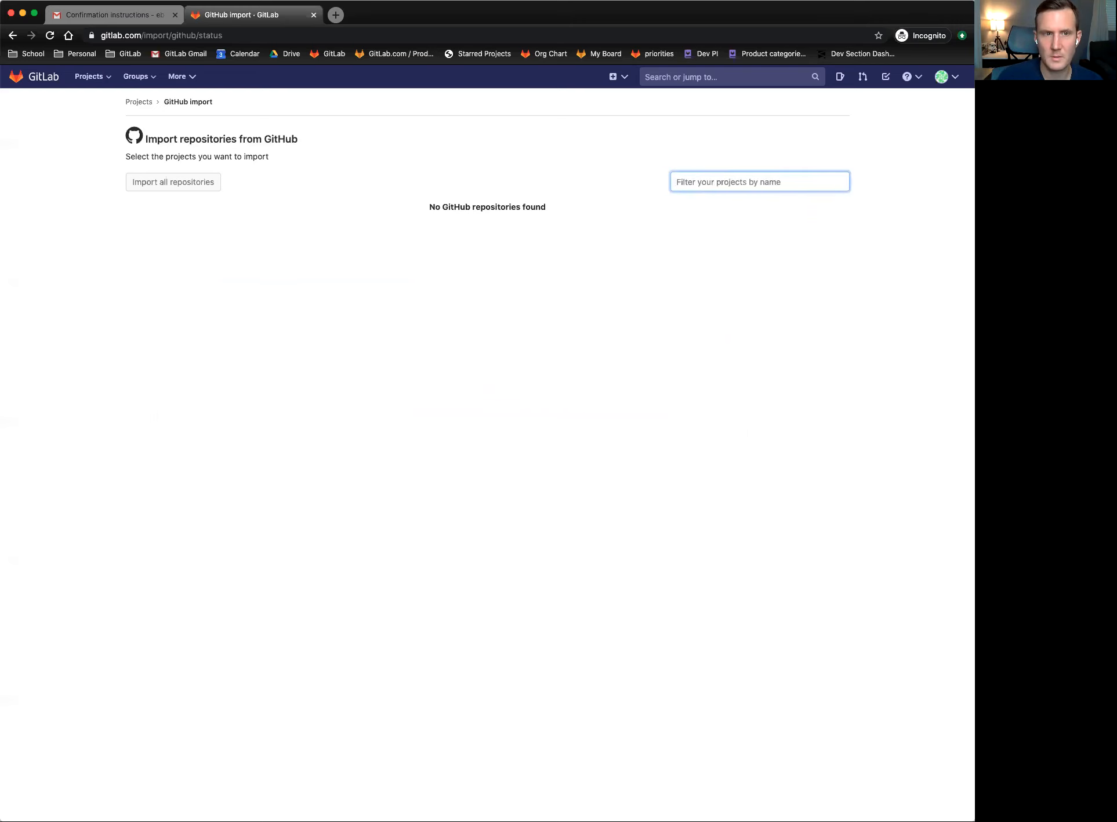
pyautogui.press('Return')
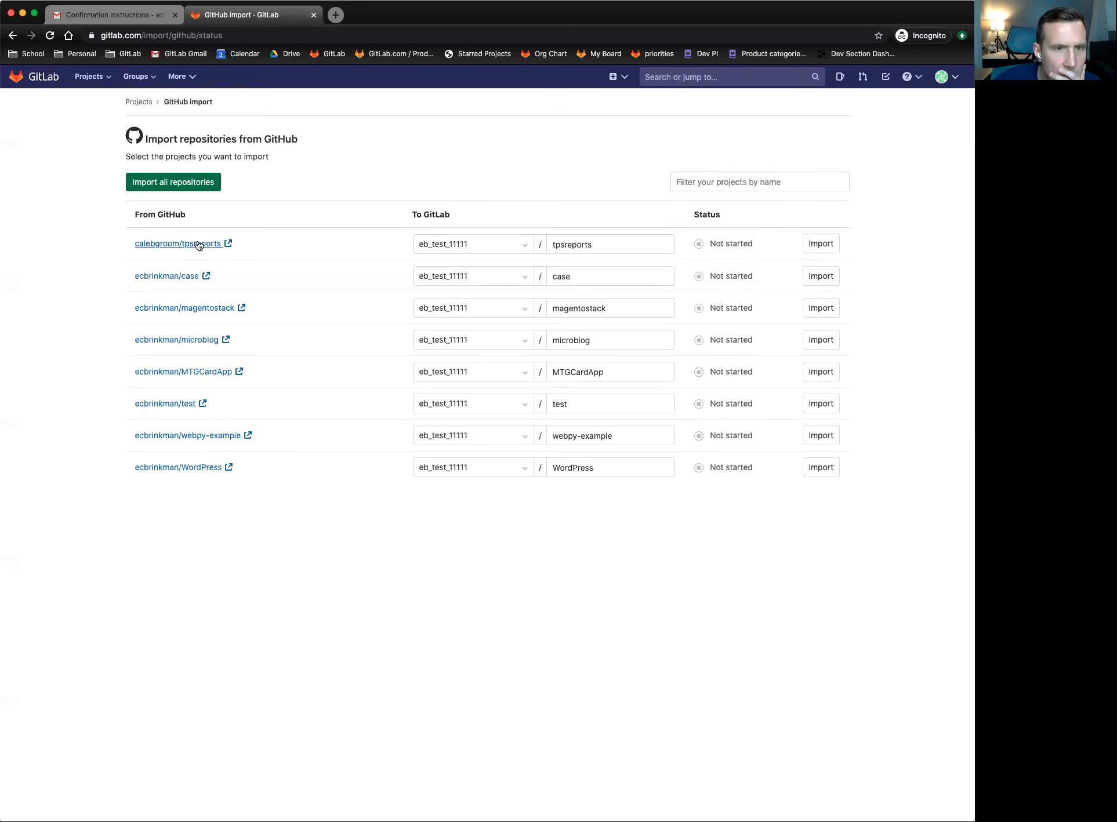
pyautogui.click(732, 185)
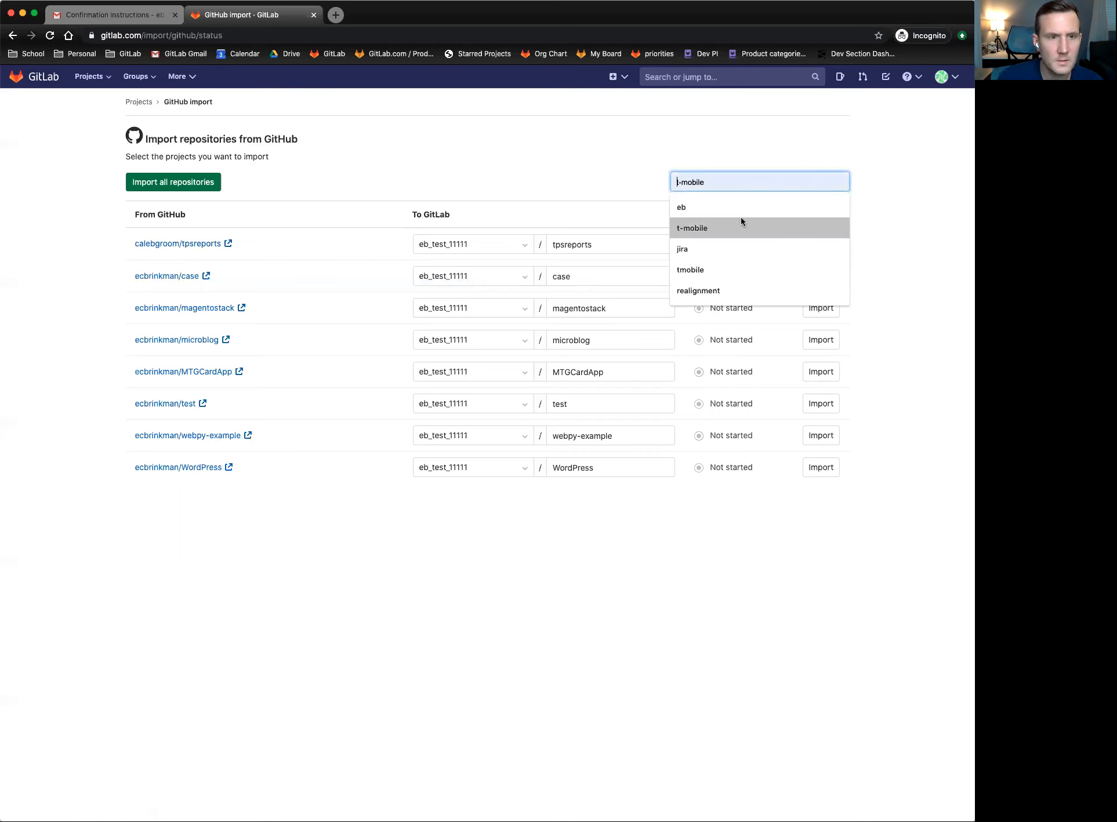
pyautogui.write('case')
pyautogui.press('Return')
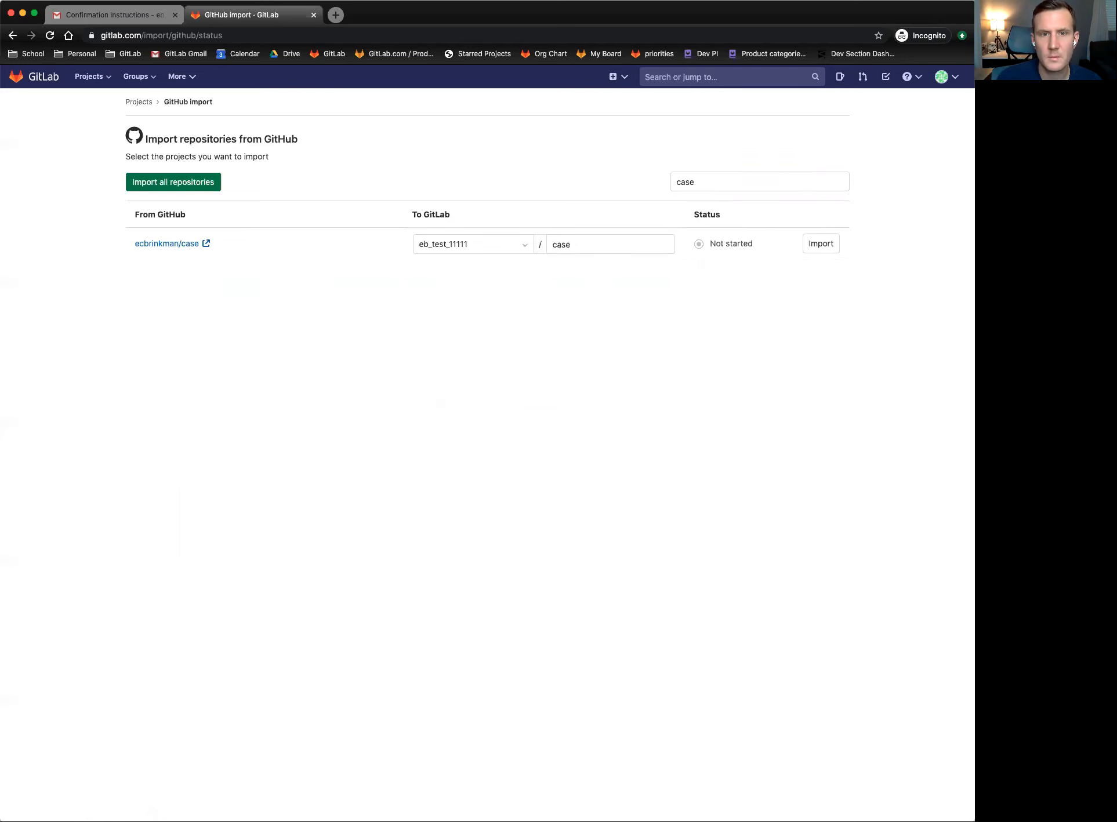
pyautogui.click(723, 181)
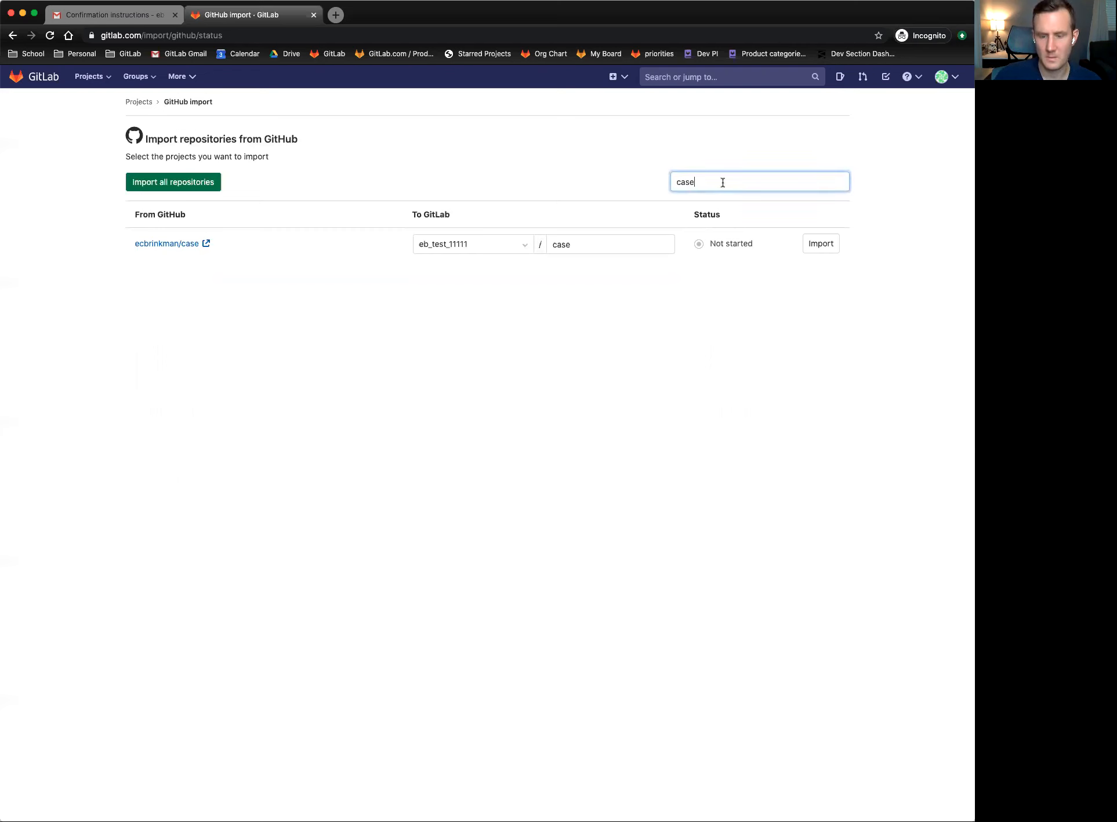
pyautogui.press('BackSpace')
pyautogui.press('BackSpace')
pyautogui.press('BackSpace')
pyautogui.press('BackSpace')
pyautogui.press('Return')
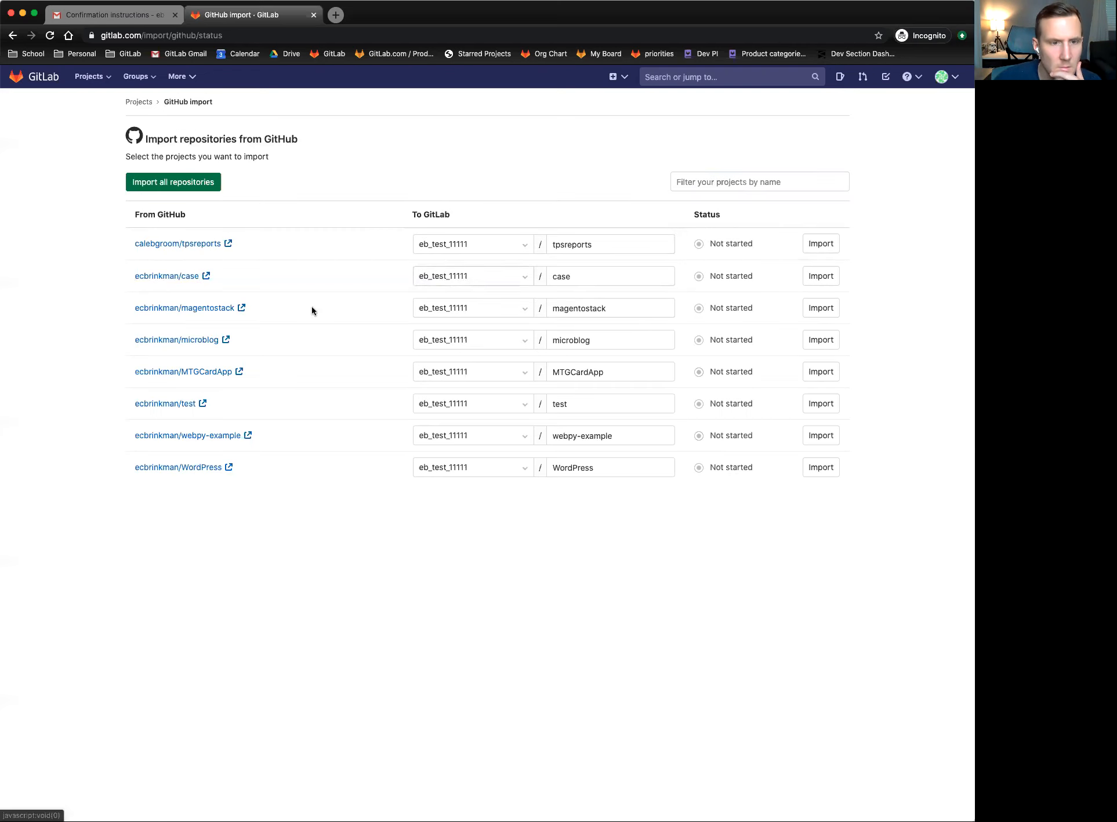
pyautogui.click(732, 174)
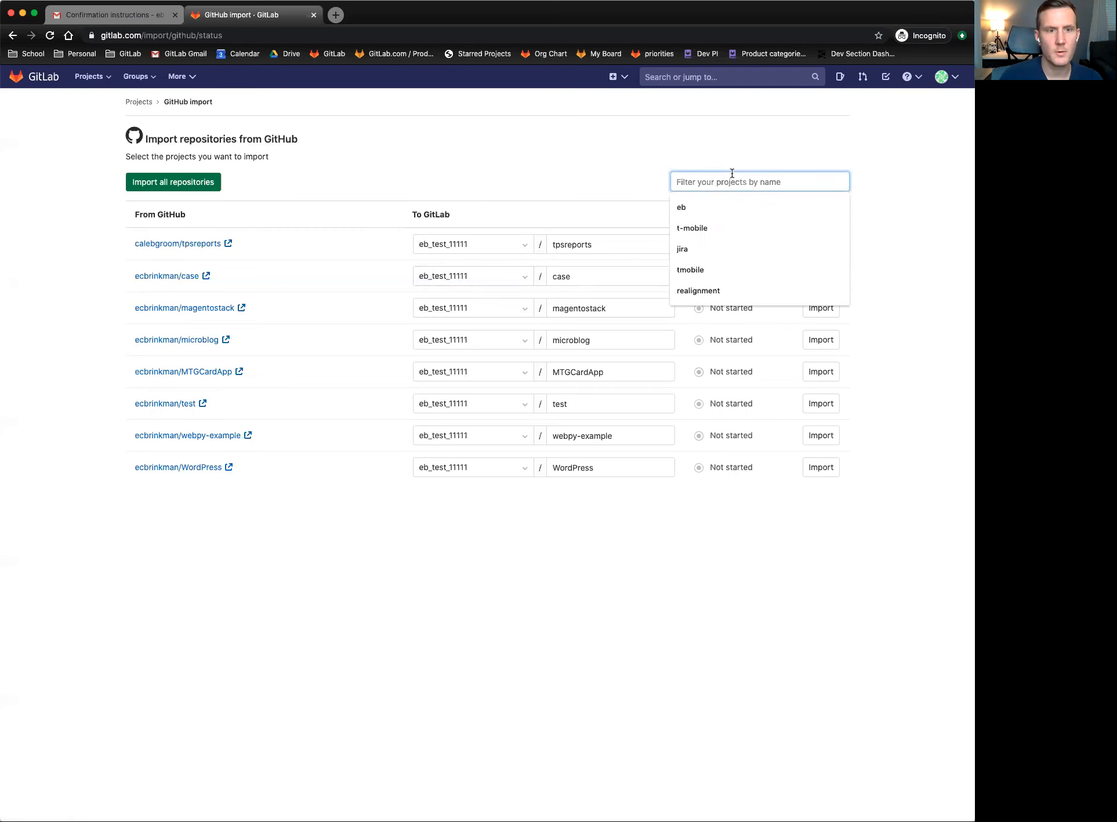
pyautogui.write('micro')
pyautogui.press('Return')
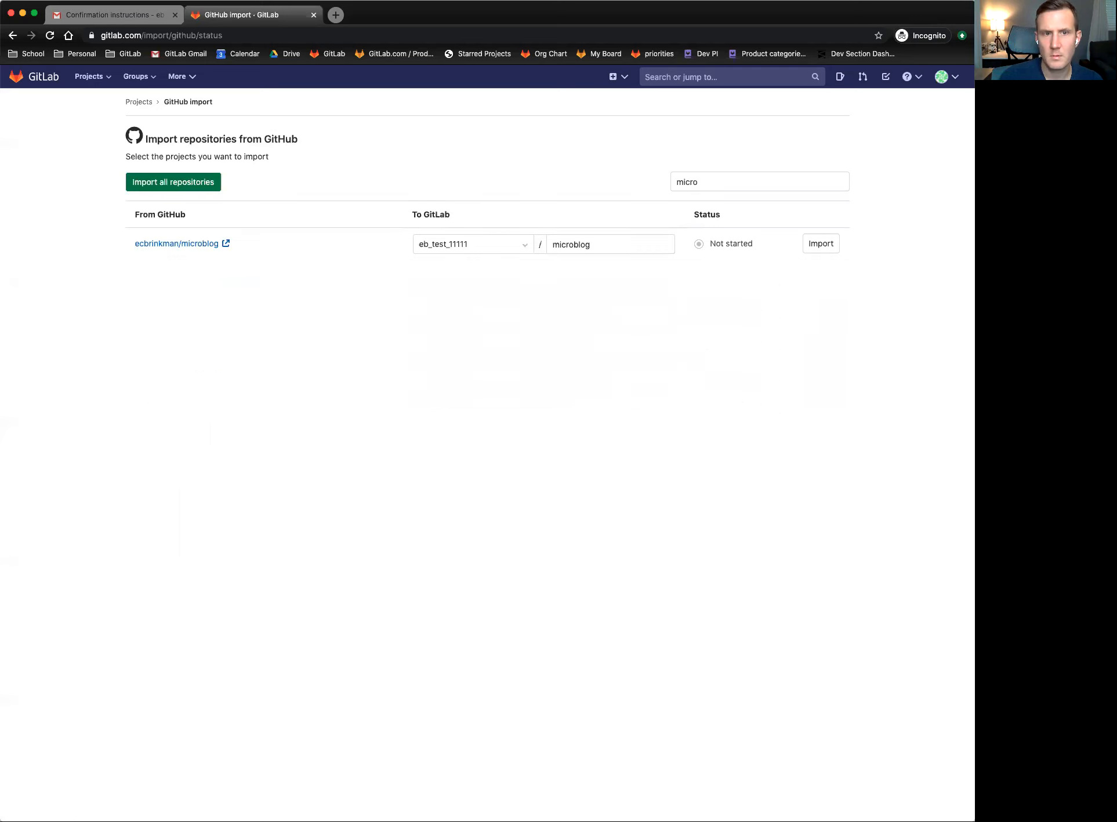
pyautogui.click(733, 180)
pyautogui.press('BackSpace')
pyautogui.press('BackSpace')
pyautogui.press('BackSpace')
pyautogui.press('BackSpace')
pyautogui.press('BackSpace')
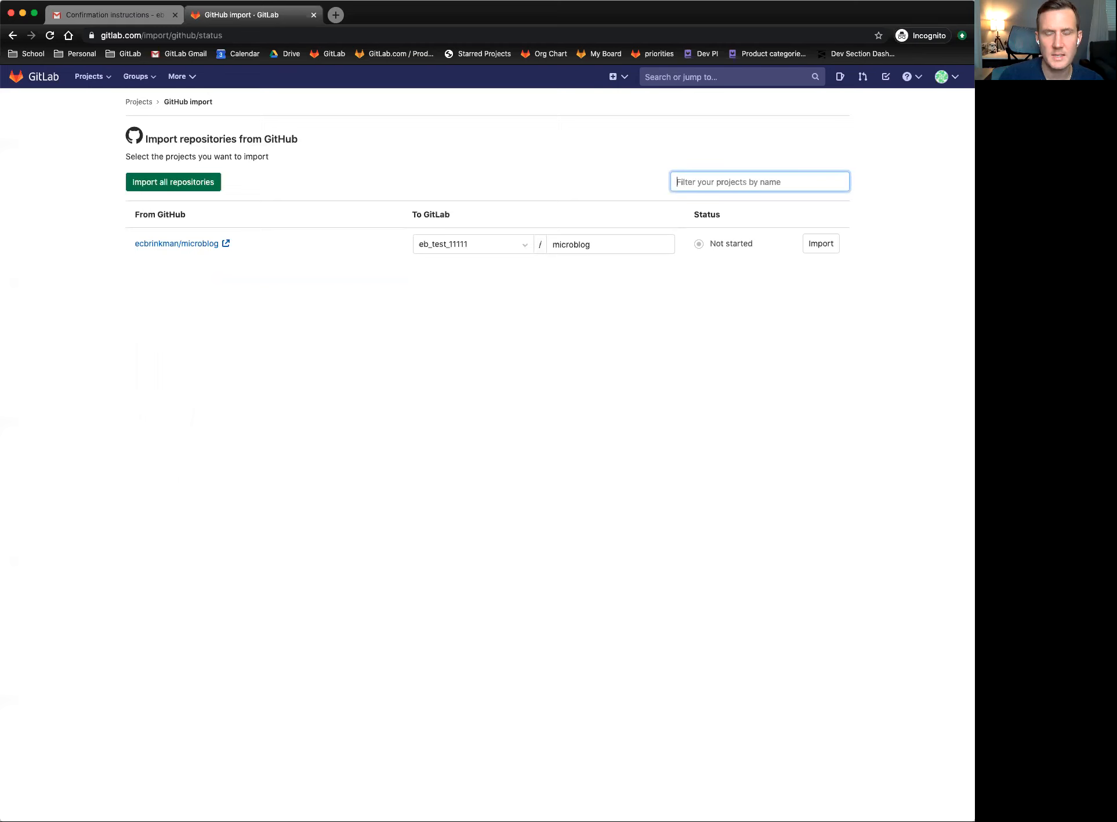
pyautogui.press('Return')
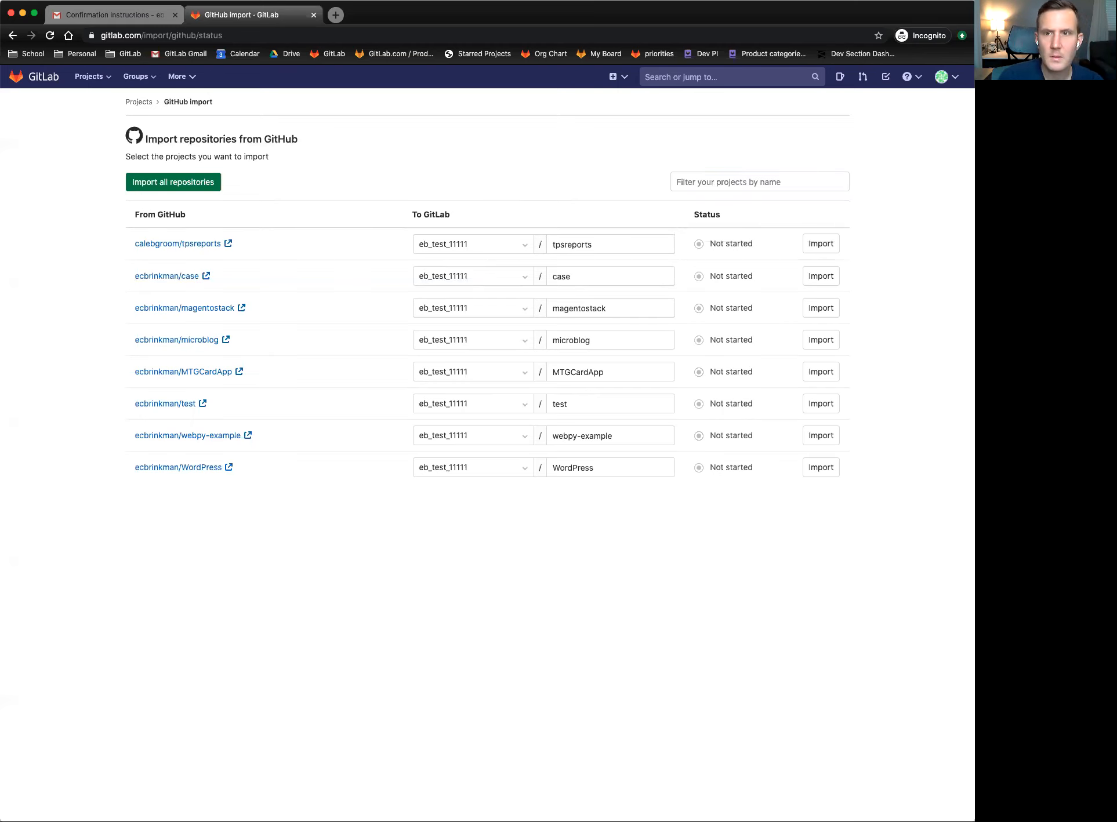
pyautogui.click(15, 75)
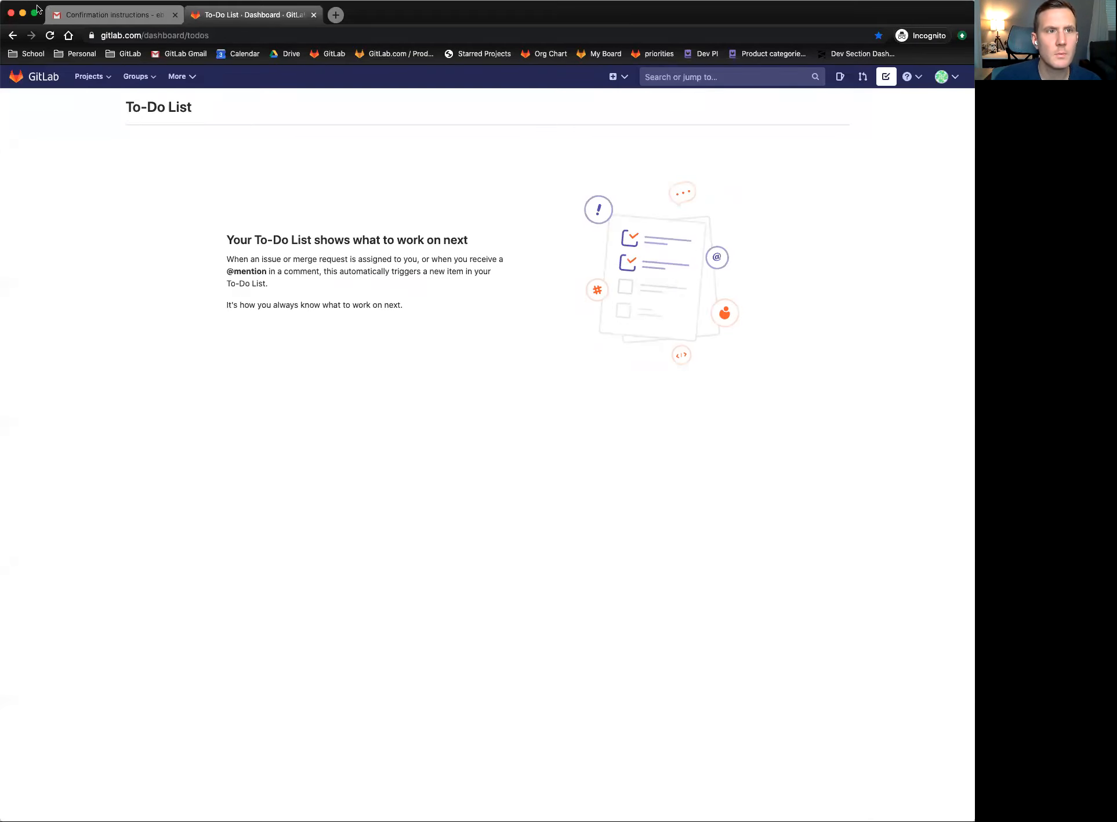
pyautogui.click(12, 35)
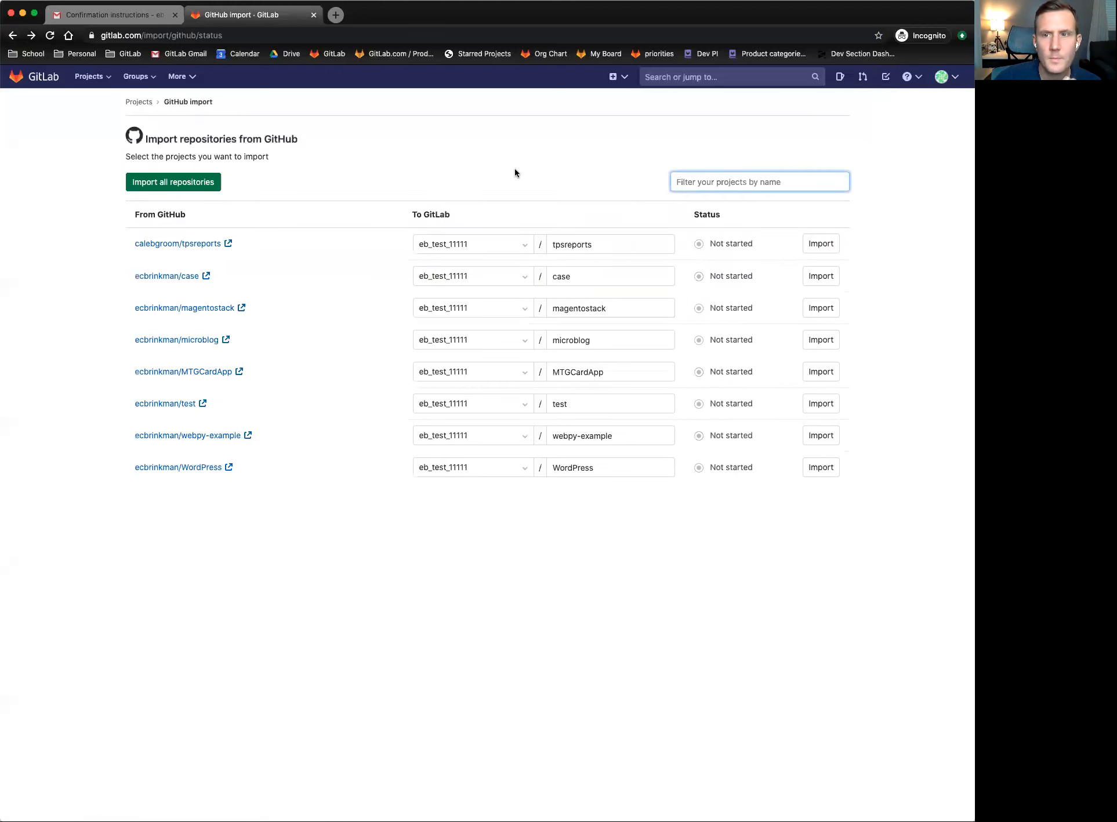
pyautogui.click(761, 181)
pyautogui.write('MTG')
pyautogui.press('Return')
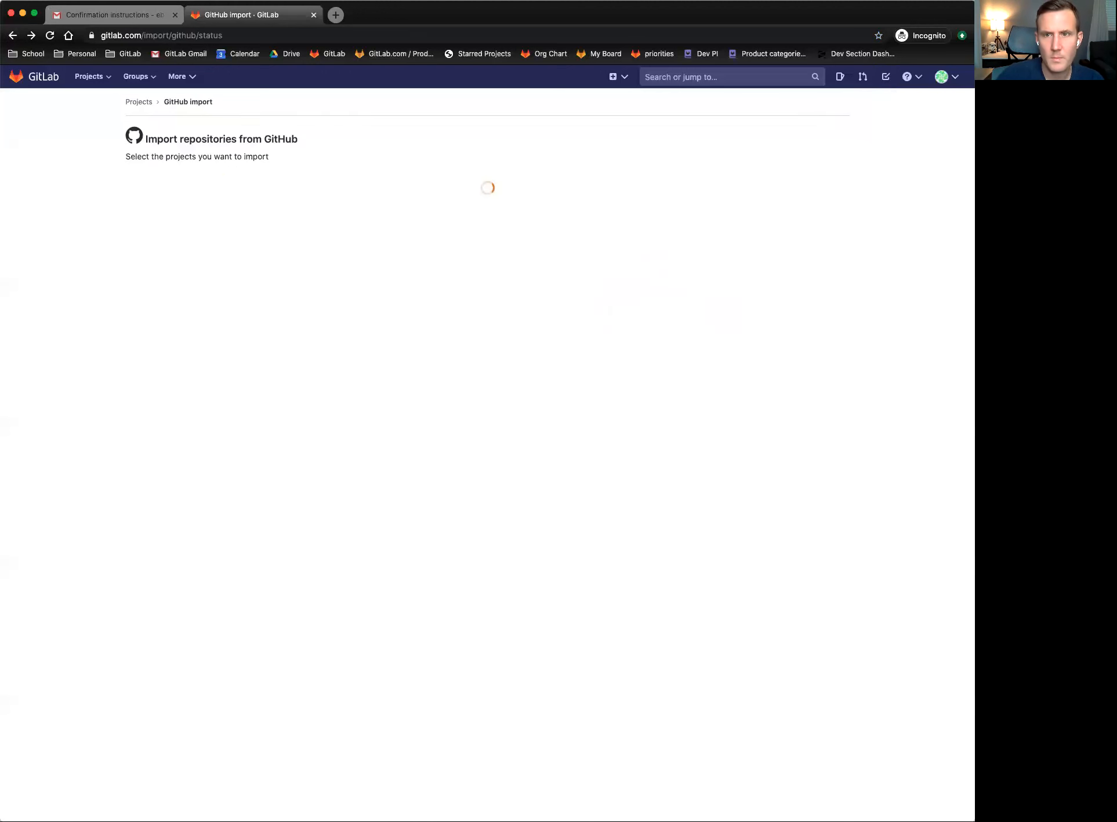
pyautogui.doubleClick(719, 175)
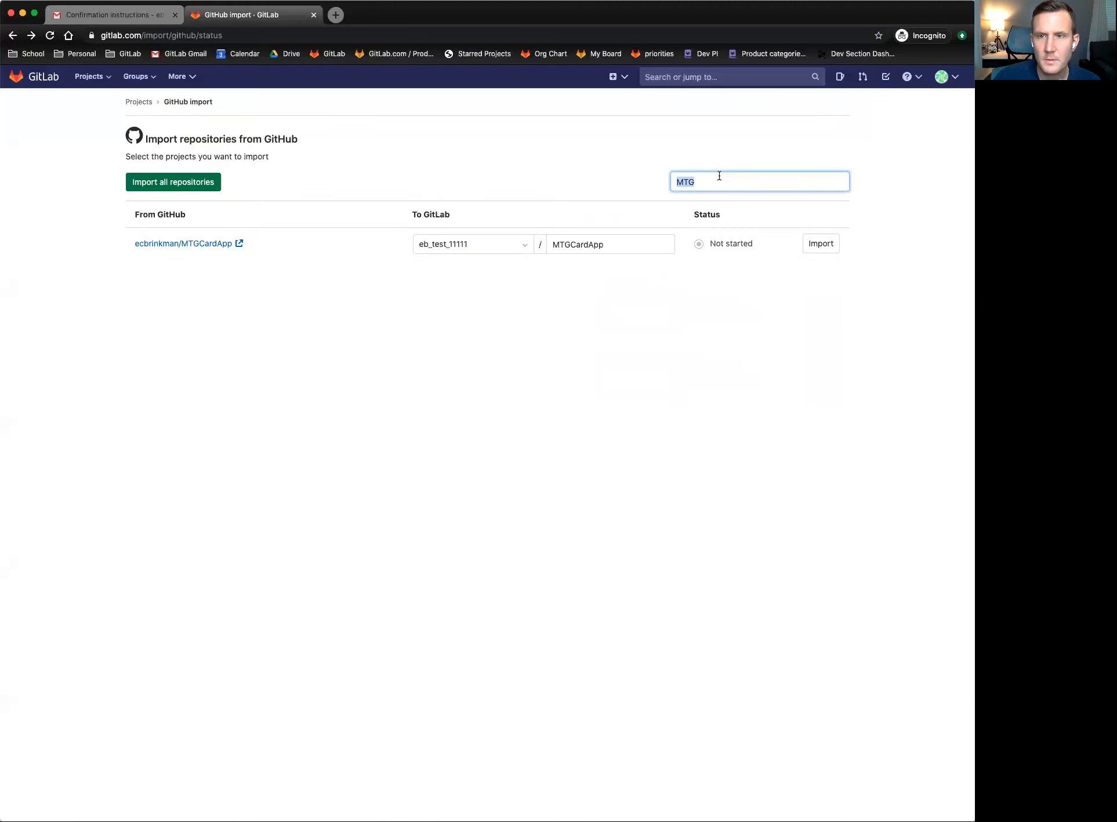
pyautogui.press('BackSpace')
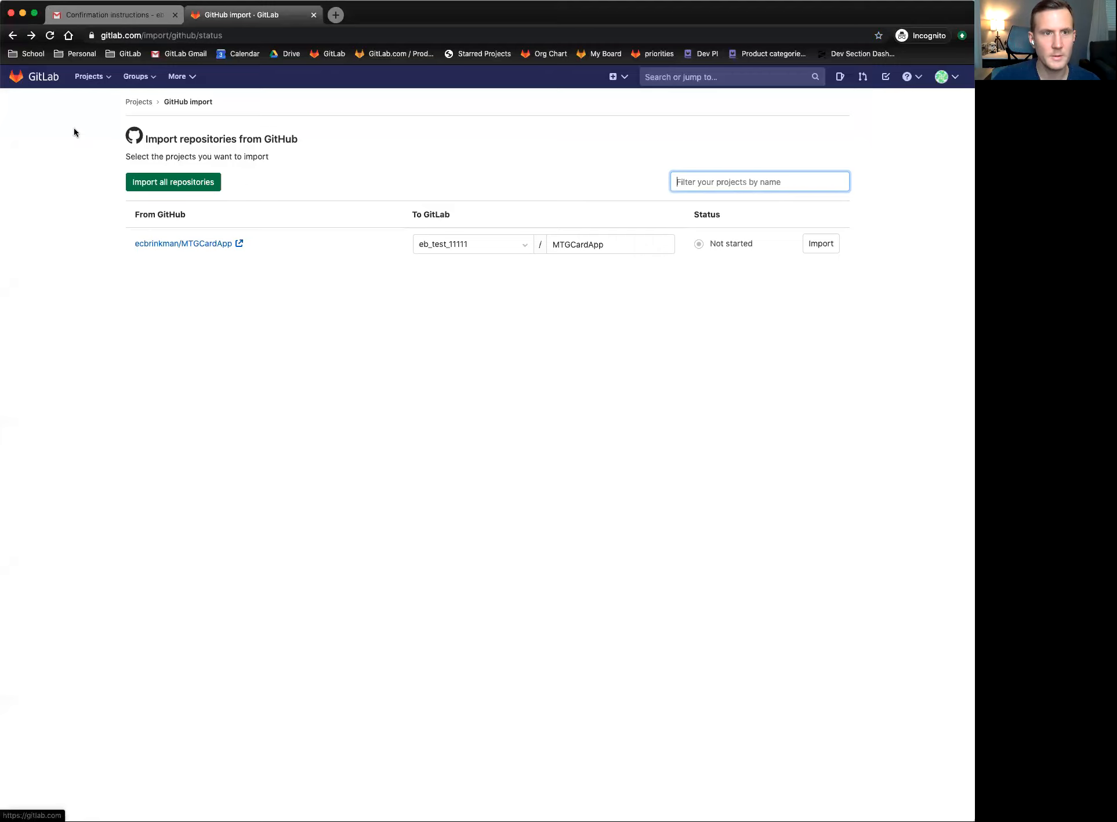
pyautogui.click(789, 185)
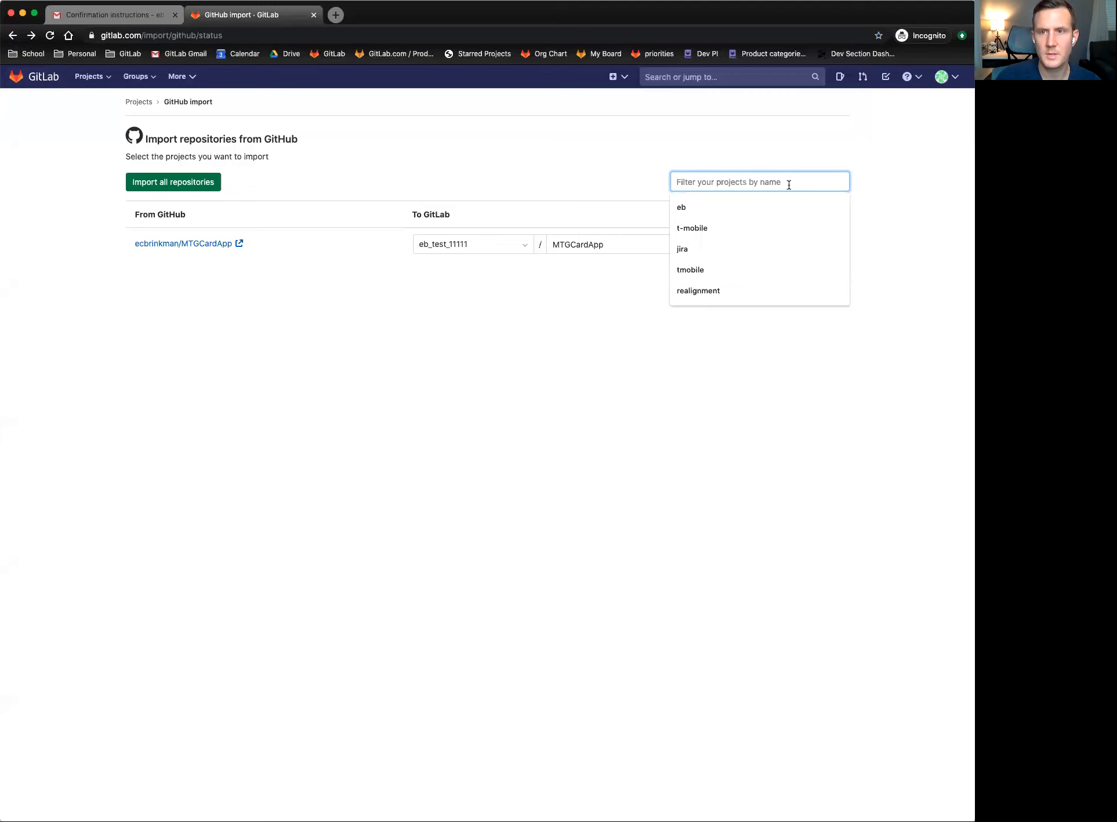
pyautogui.click(573, 150)
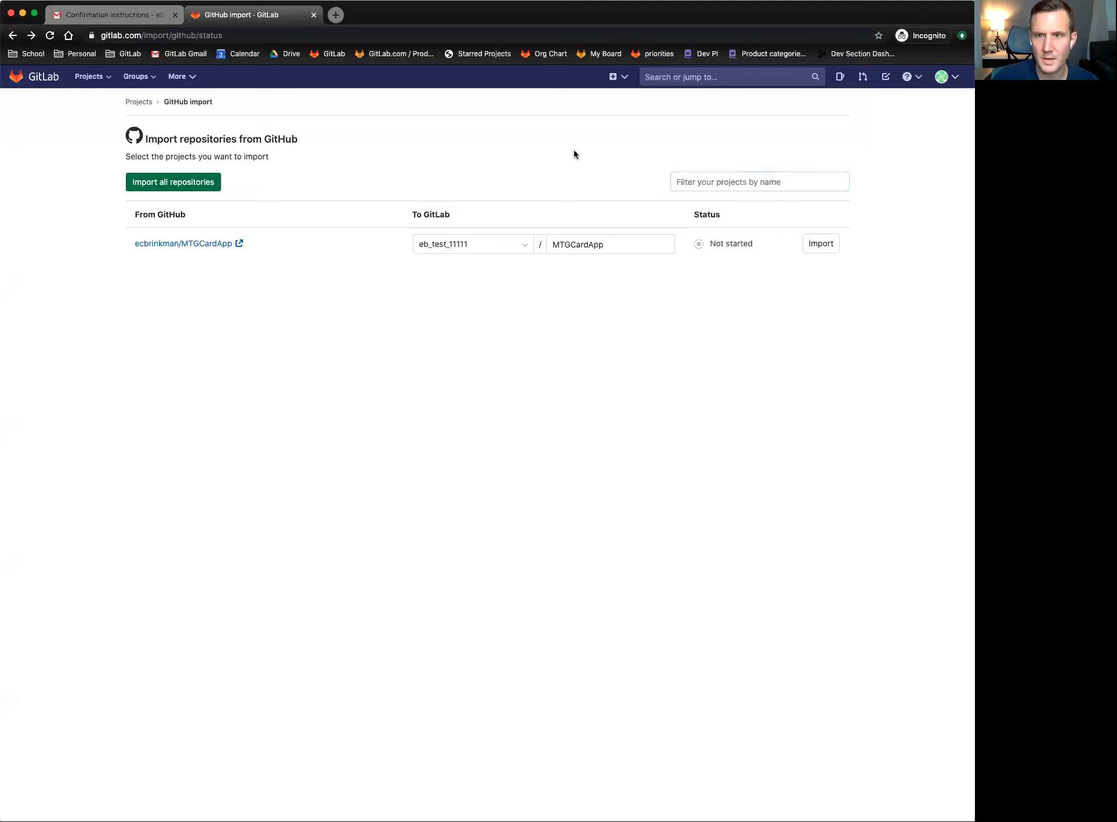
pyautogui.click(733, 182)
pyautogui.click(629, 164)
pyautogui.click(752, 179)
pyautogui.press('Return')
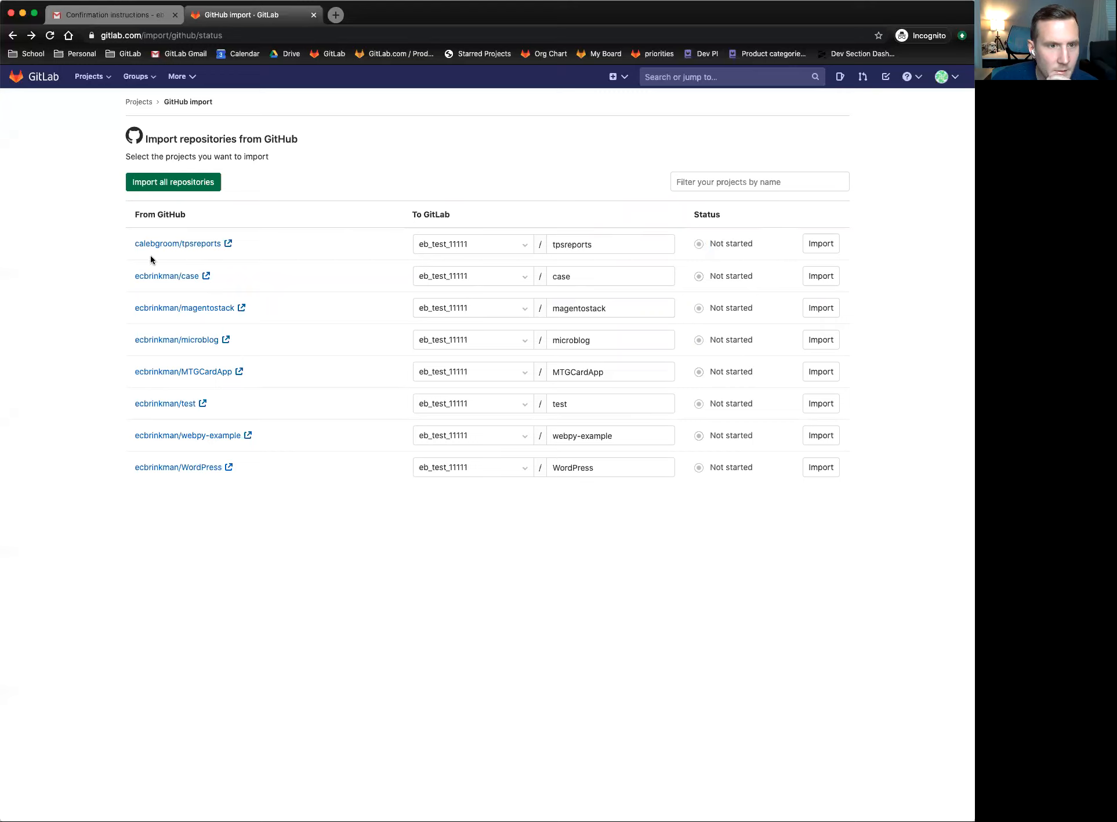
pyautogui.click(514, 277)
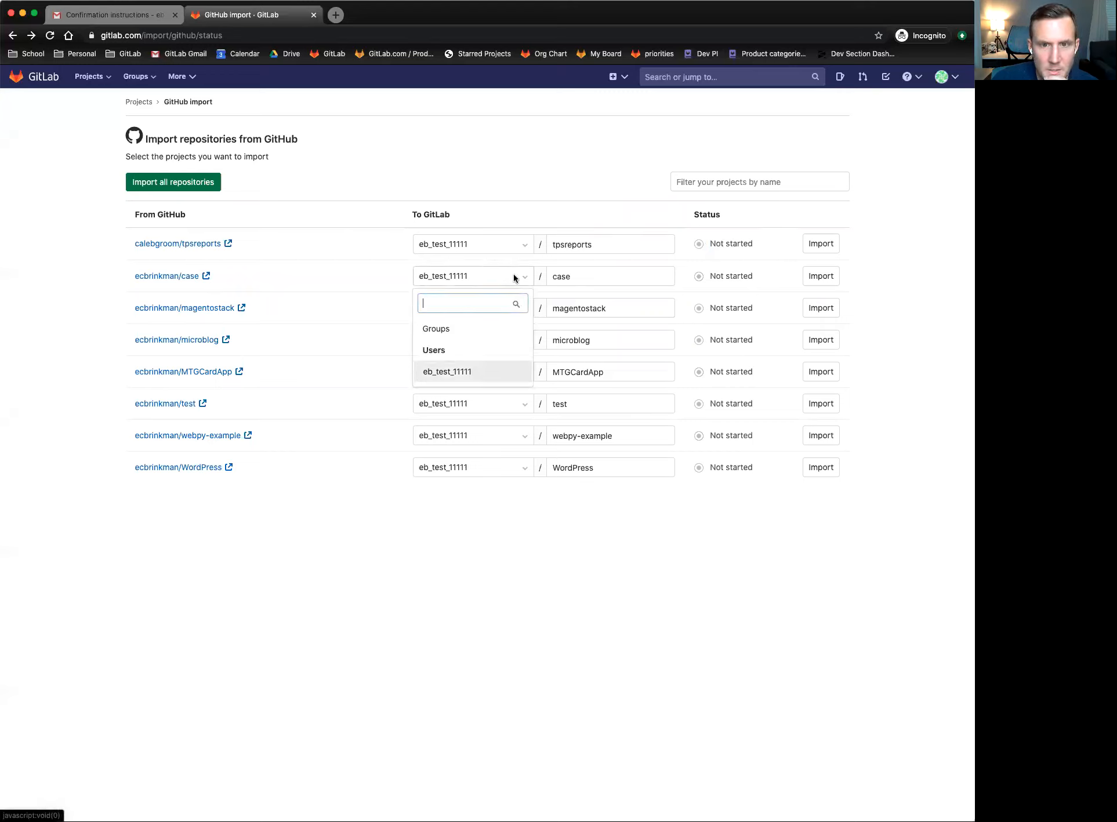
pyautogui.click(524, 279)
pyautogui.click(354, 275)
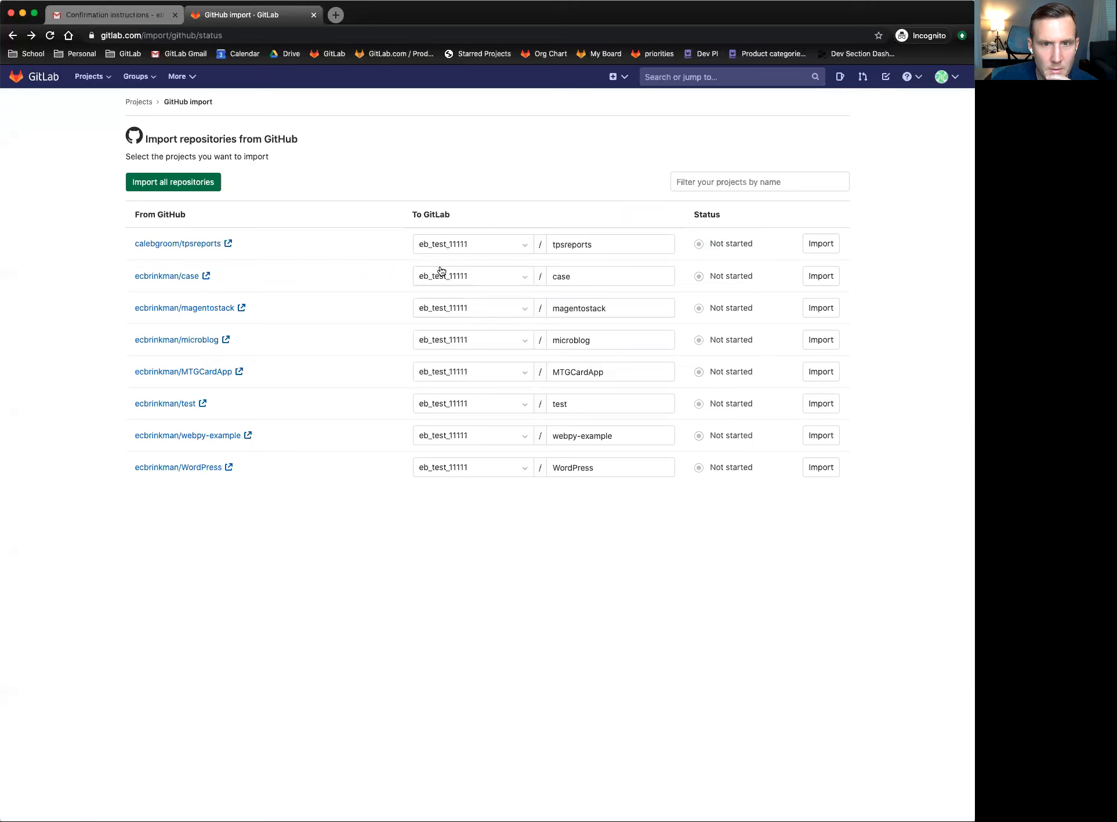
pyautogui.click(494, 281)
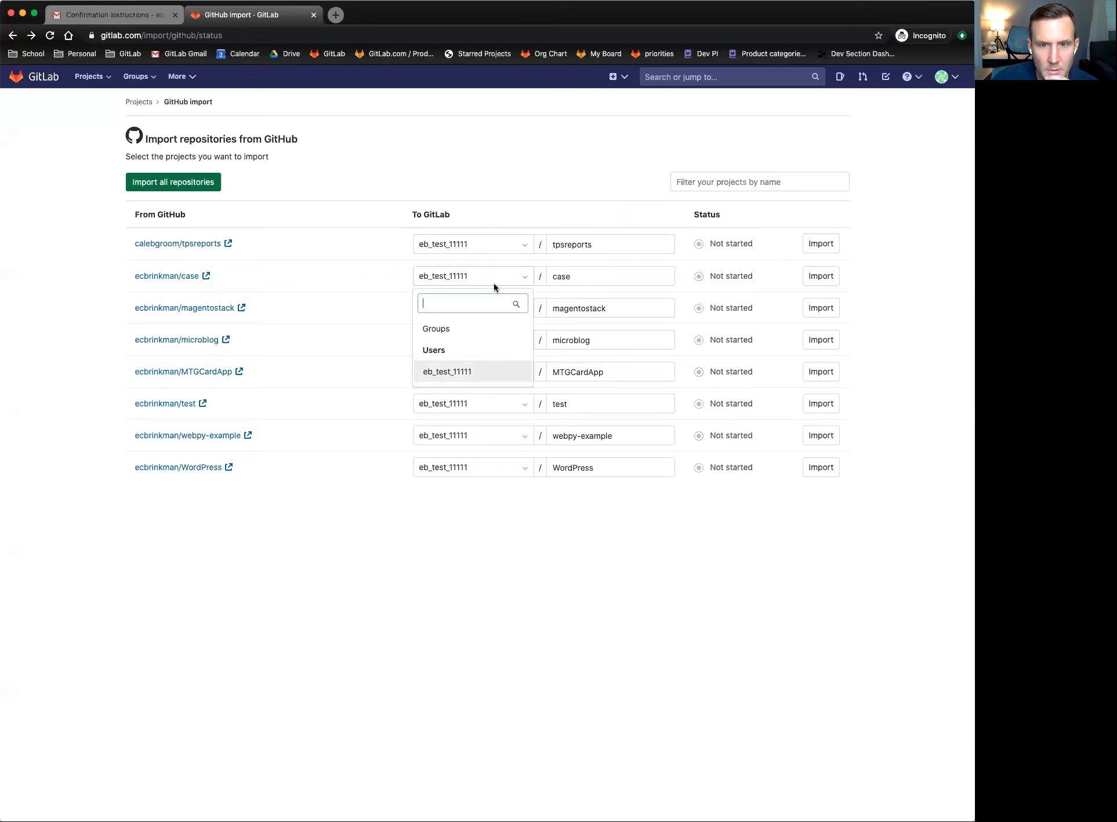
pyautogui.click(436, 377)
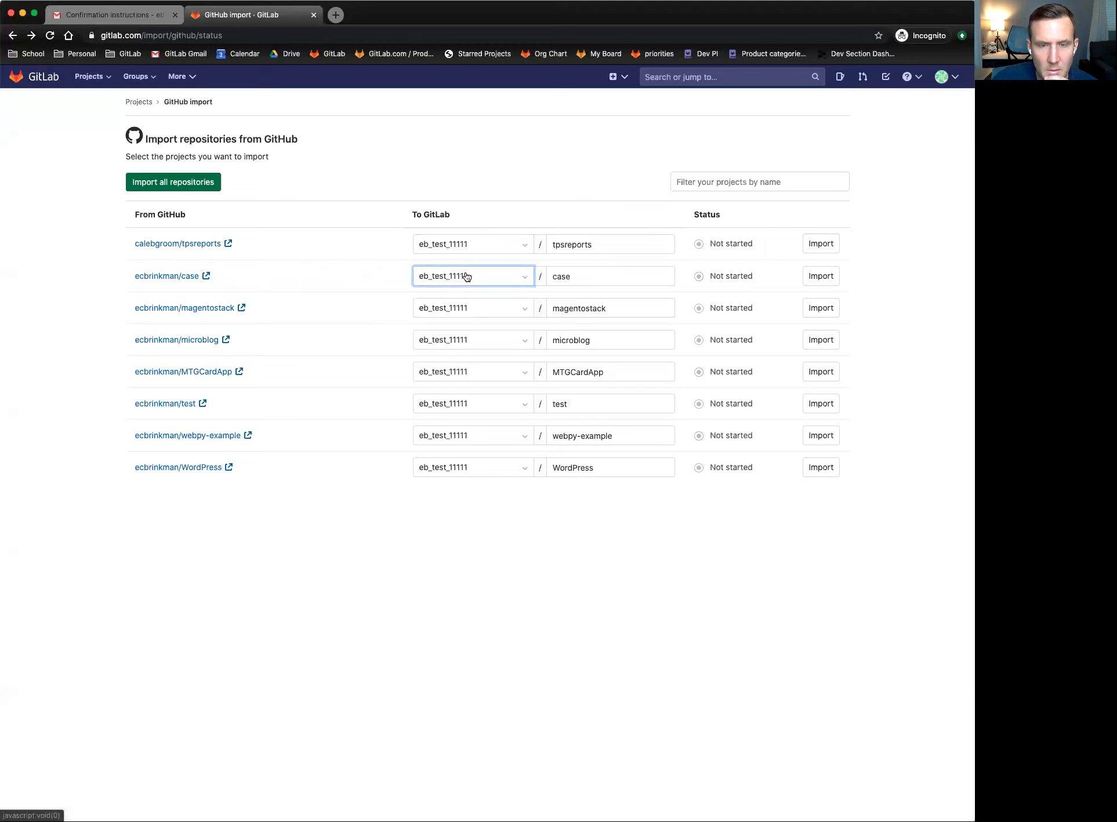
pyautogui.click(481, 243)
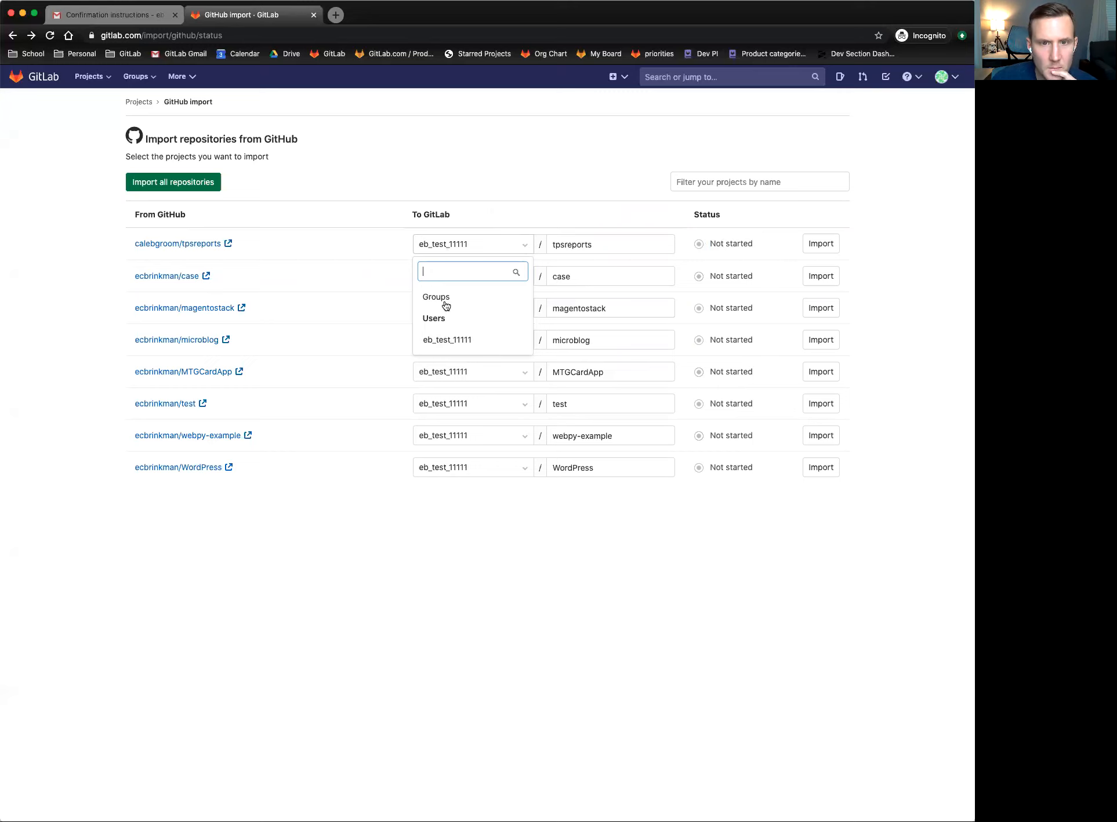
pyautogui.click(397, 313)
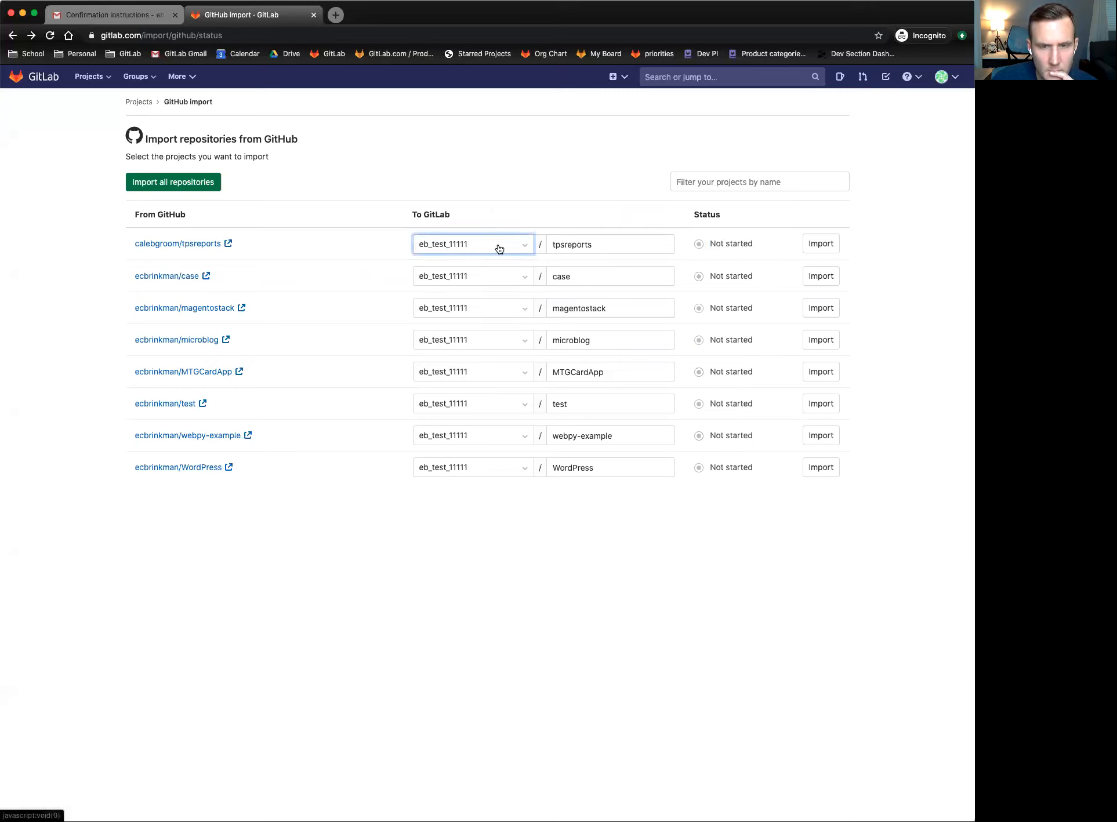
pyautogui.click(524, 247)
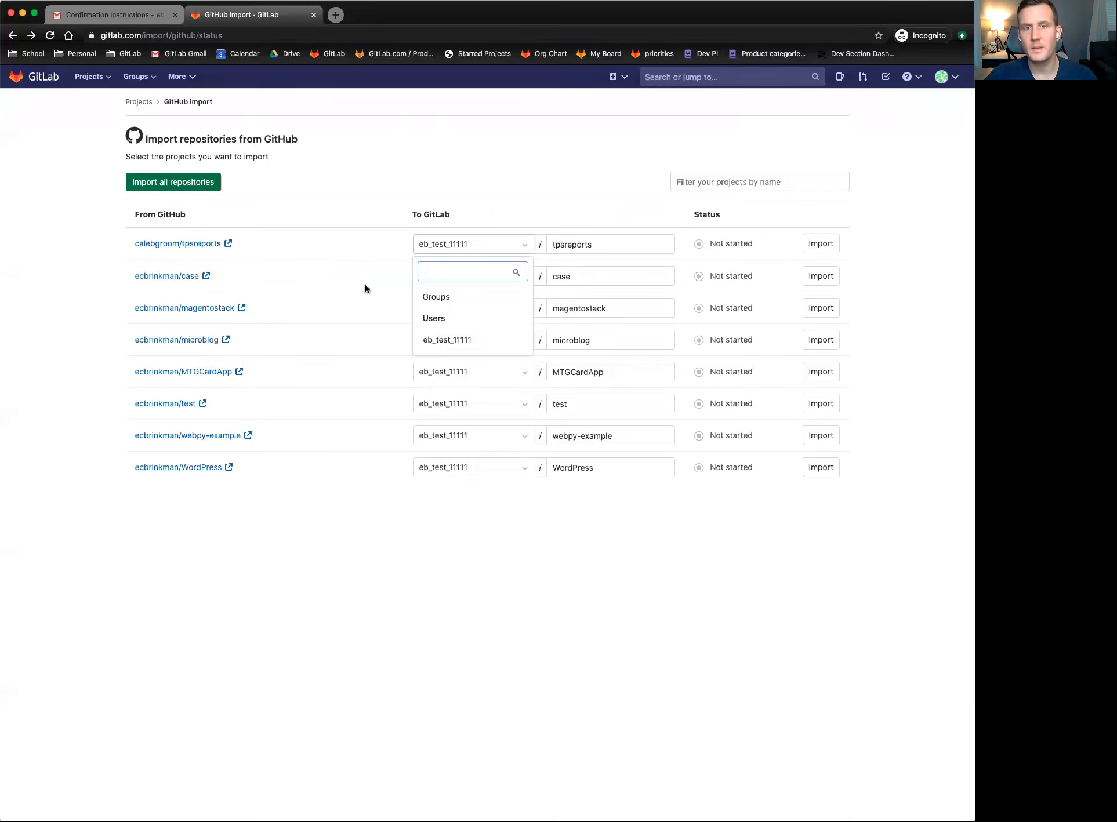
pyautogui.click(365, 285)
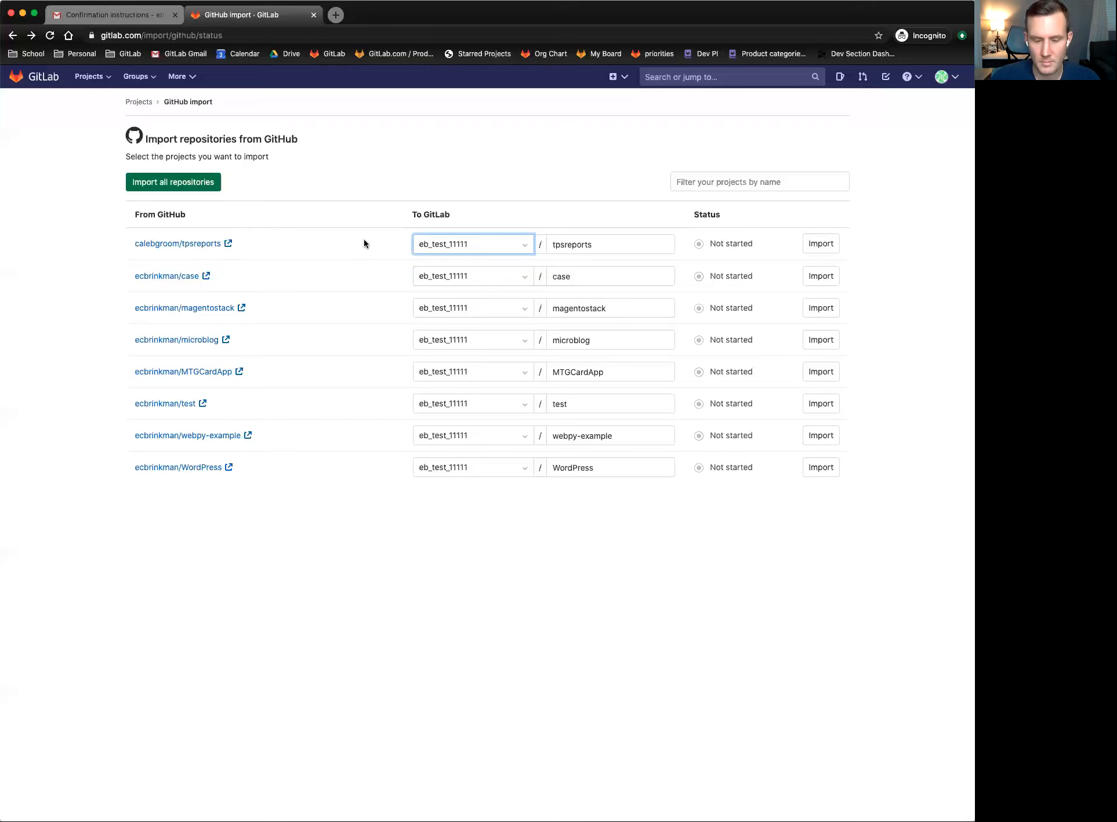
pyautogui.click(340, 148)
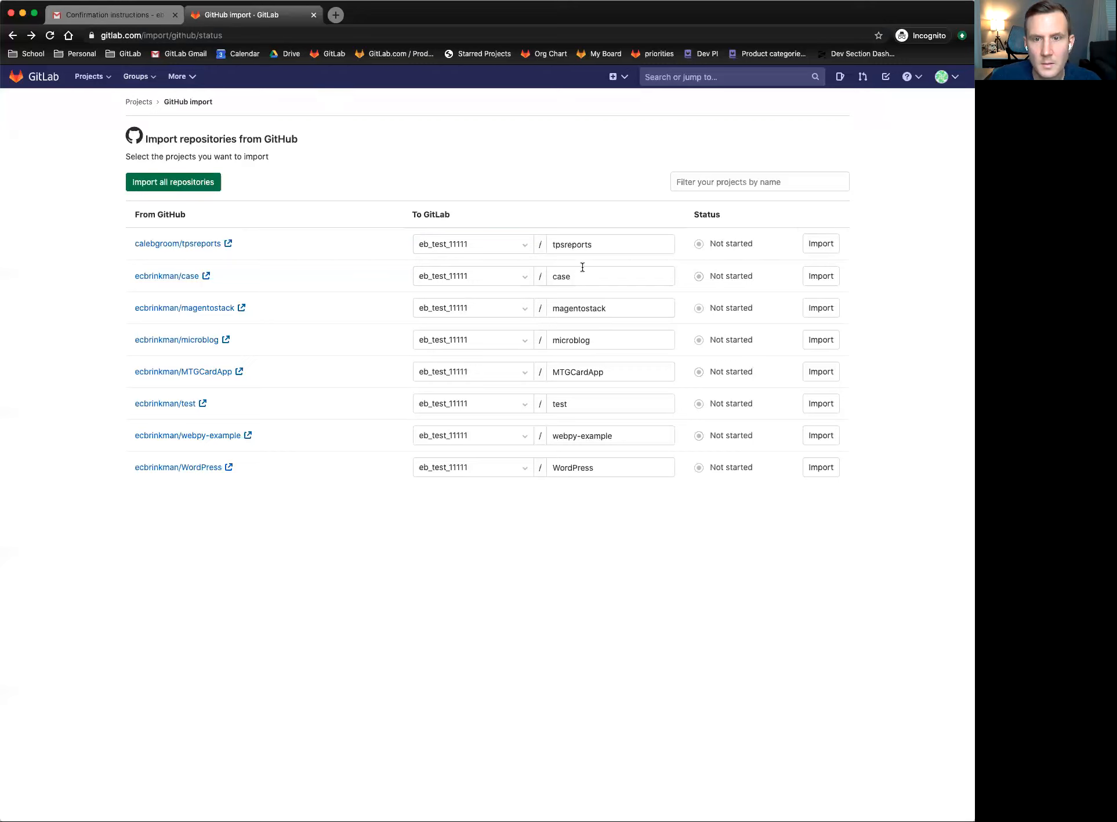
# - Check the tpsreports destination namespace options and keep the user's own namespace
pyautogui.click(513, 251)
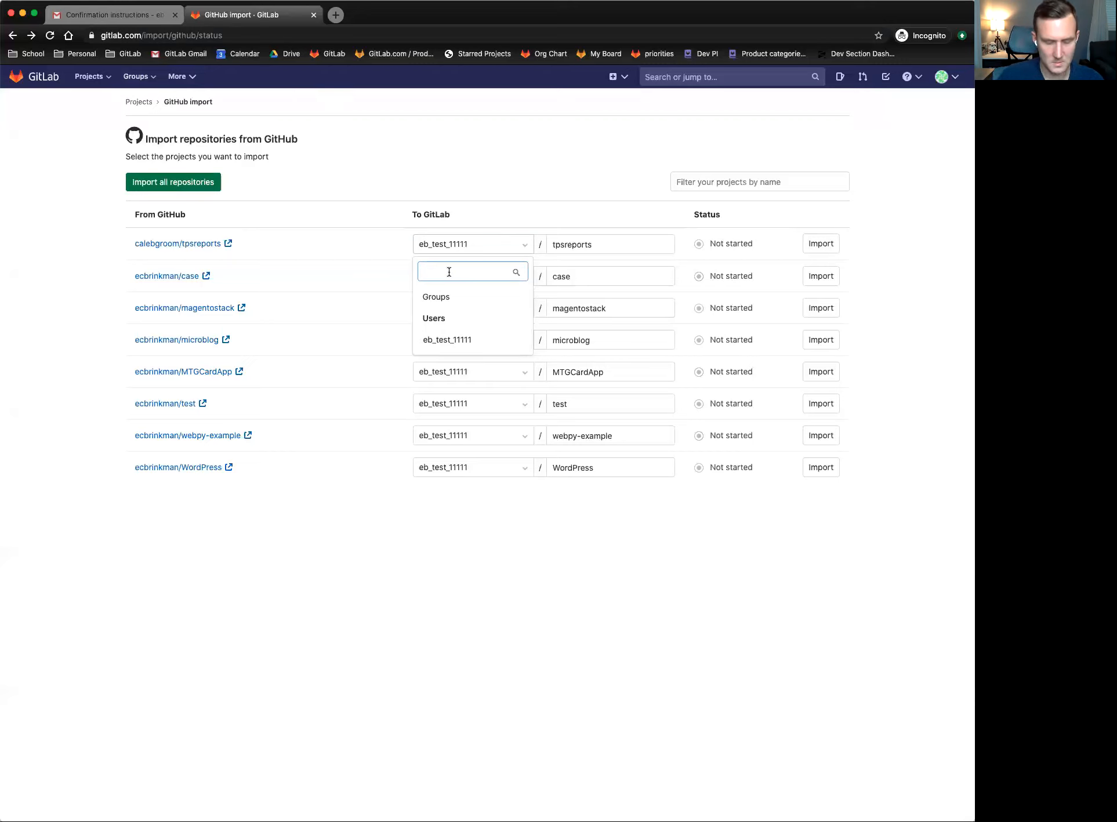
pyautogui.write('eb')
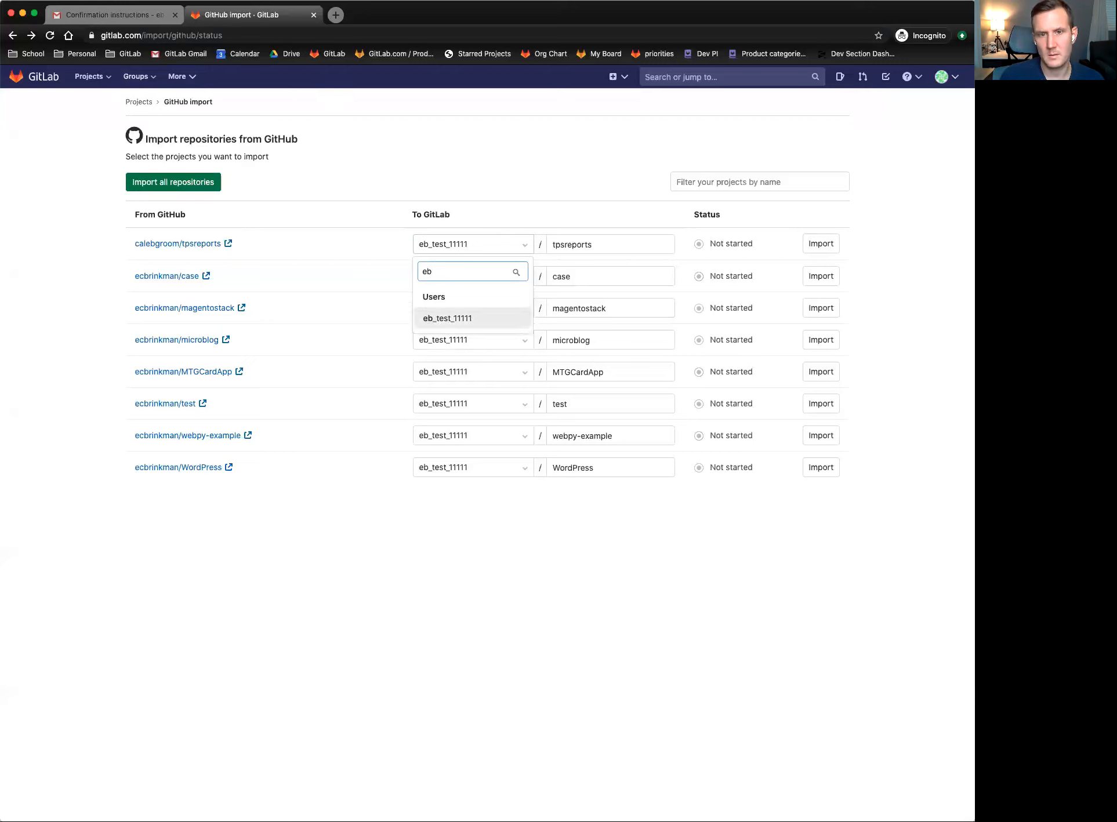
pyautogui.press('BackSpace')
pyautogui.press('BackSpace')
pyautogui.write('ajd')
pyautogui.press('BackSpace')
pyautogui.press('BackSpace')
pyautogui.write('sdjkfa;sdf')
pyautogui.press('BackSpace')
pyautogui.press('BackSpace')
pyautogui.press('BackSpace')
pyautogui.press('BackSpace')
pyautogui.press('BackSpace')
pyautogui.press('BackSpace')
pyautogui.press('BackSpace')
pyautogui.press('BackSpace')
pyautogui.press('BackSpace')
pyautogui.press('BackSpace')
pyautogui.press('BackSpace')
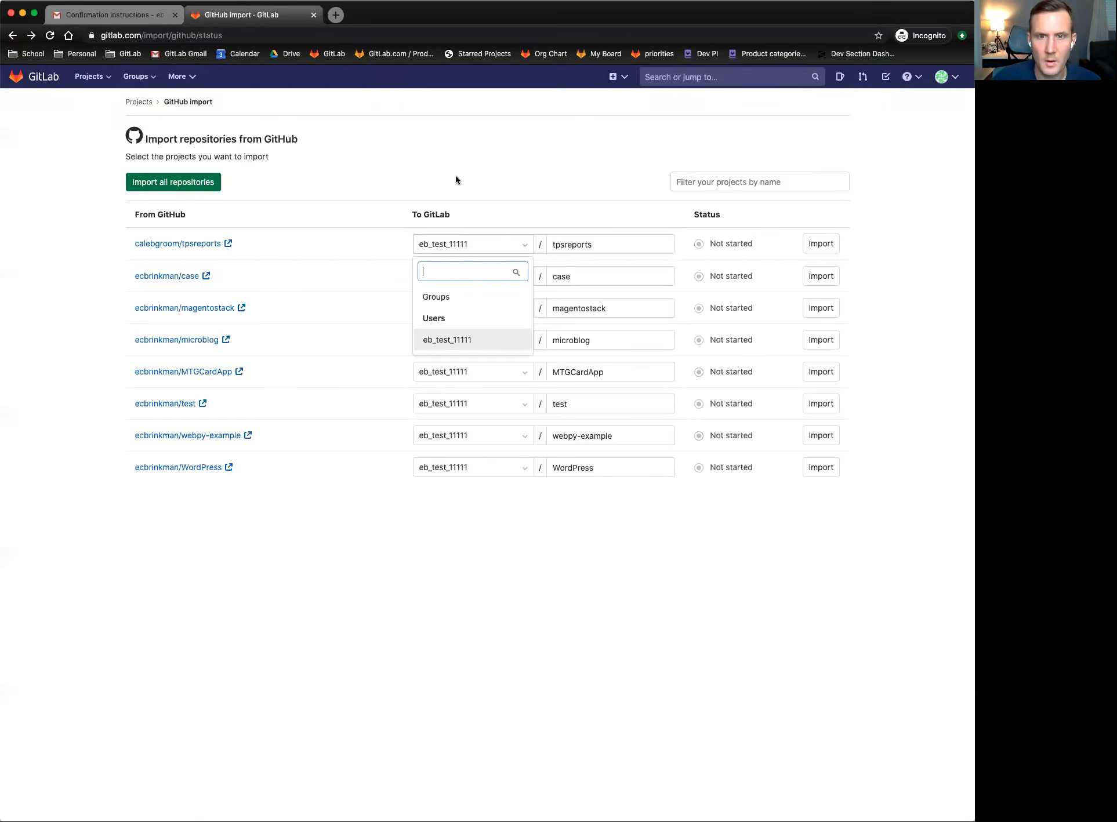
pyautogui.click(488, 224)
pyautogui.click(496, 250)
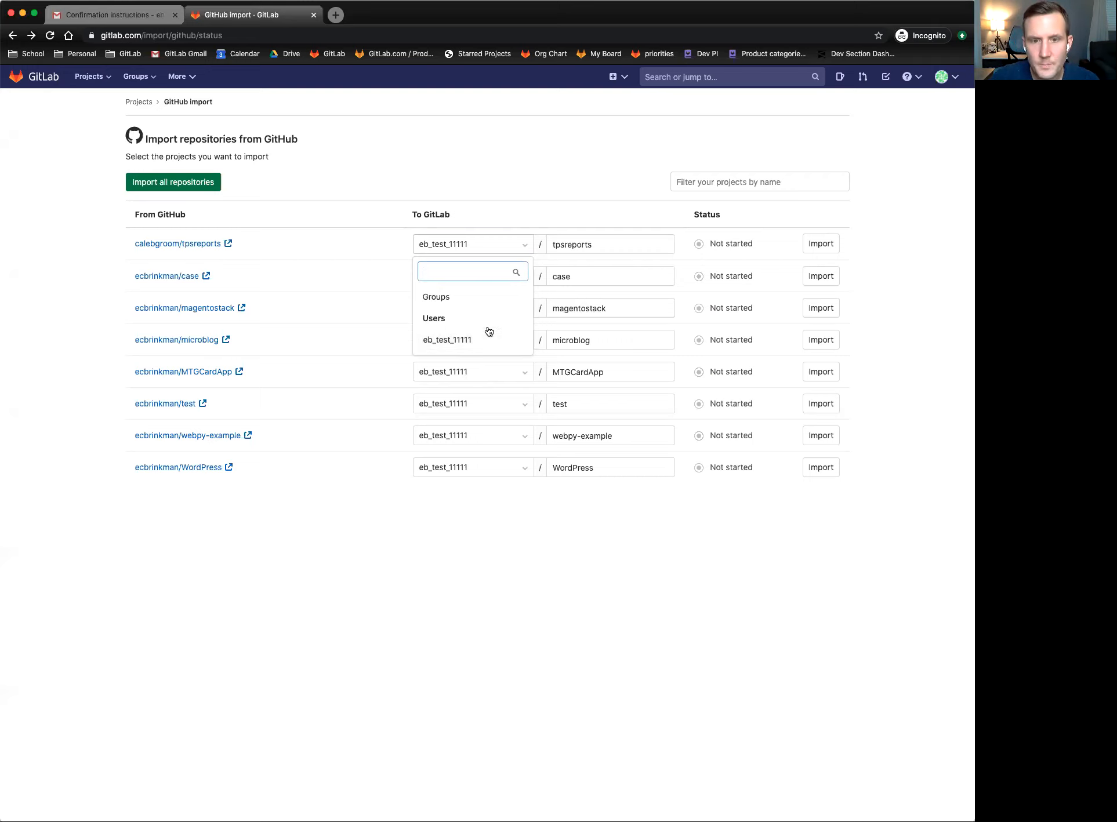
pyautogui.click(463, 345)
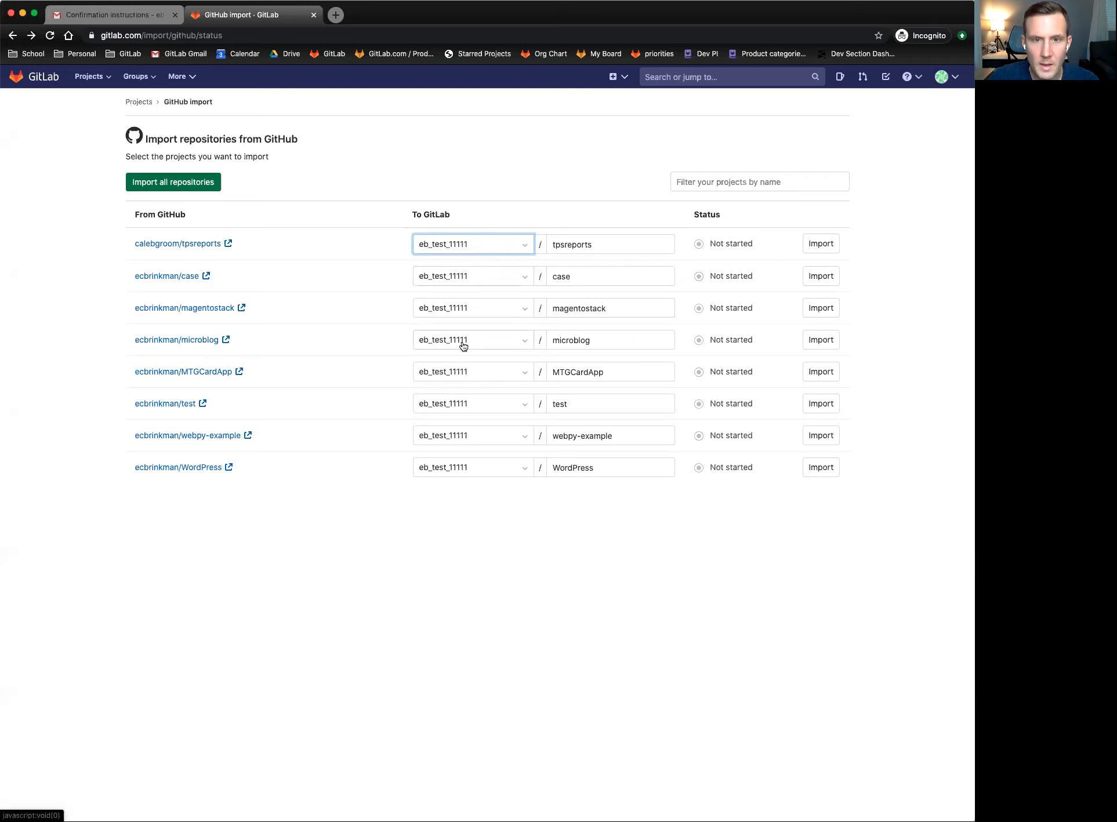
pyautogui.click(487, 248)
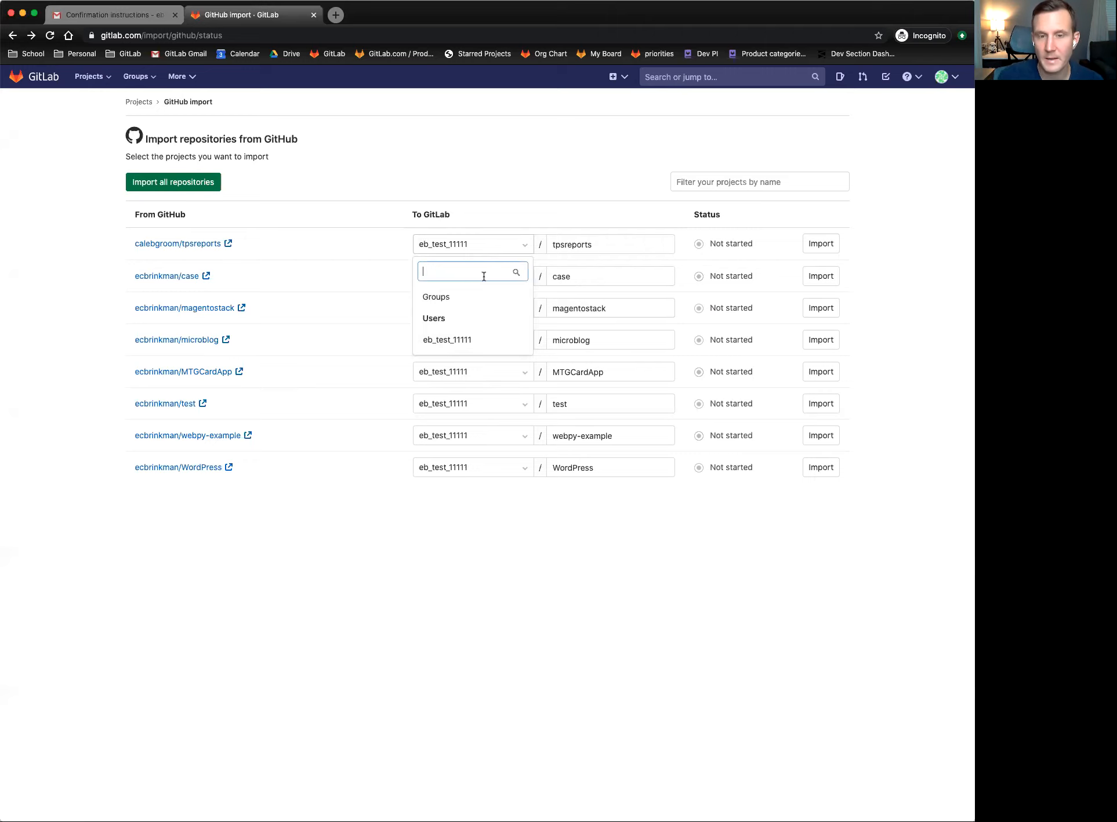
pyautogui.click(370, 561)
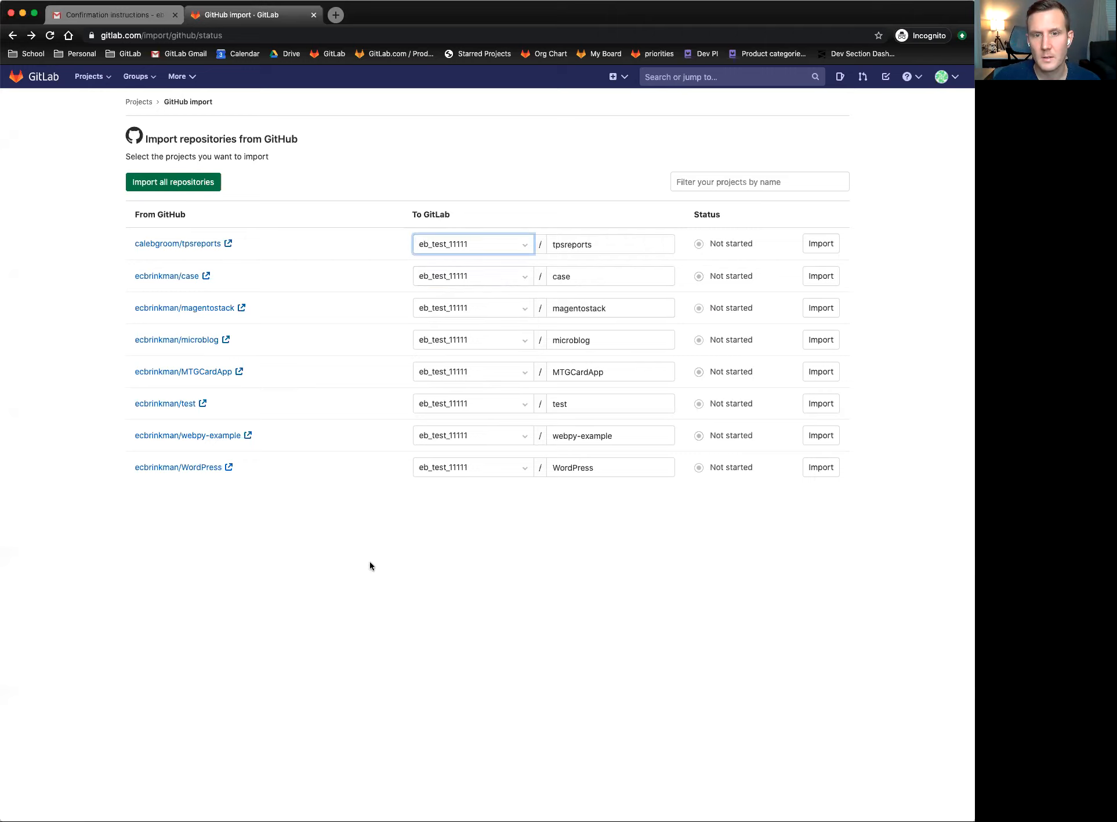
pyautogui.click(489, 244)
pyautogui.click(496, 250)
# - Change the microblog repository's destination name to microblog1
pyautogui.click(610, 257)
pyautogui.click(608, 245)
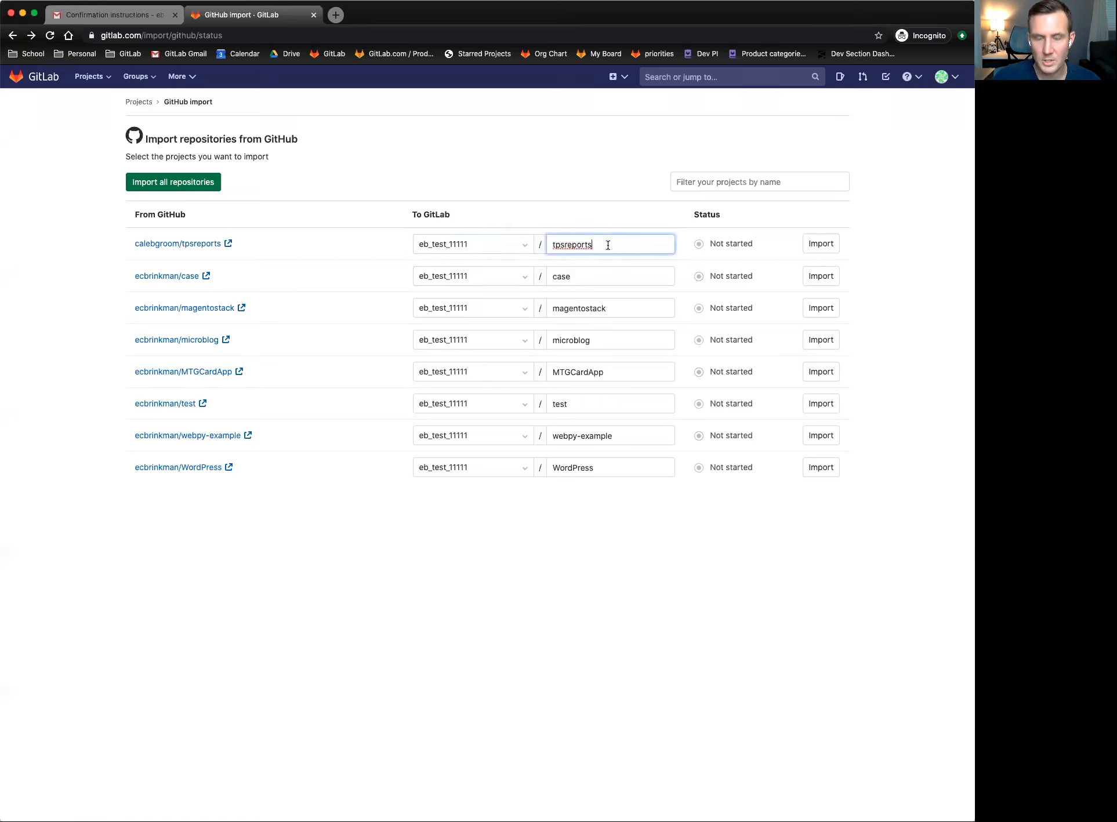
pyautogui.click(609, 341)
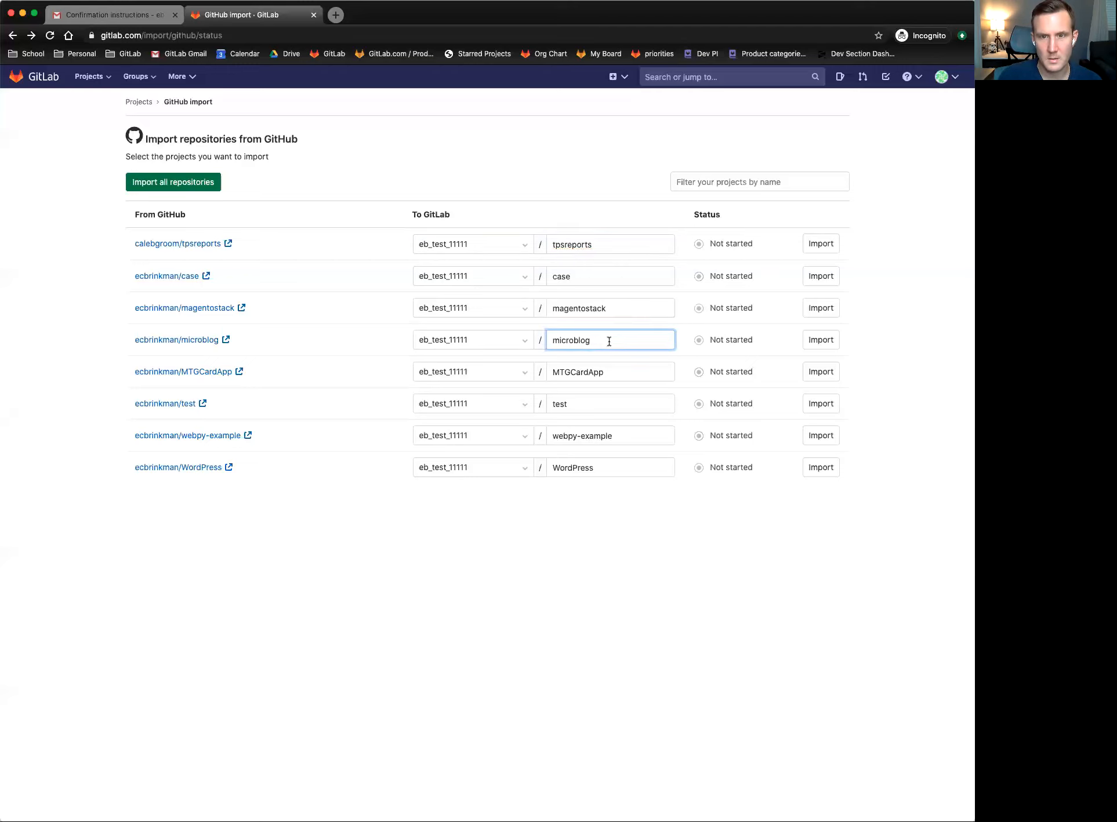
pyautogui.press('BackSpace')
pyautogui.write('g')
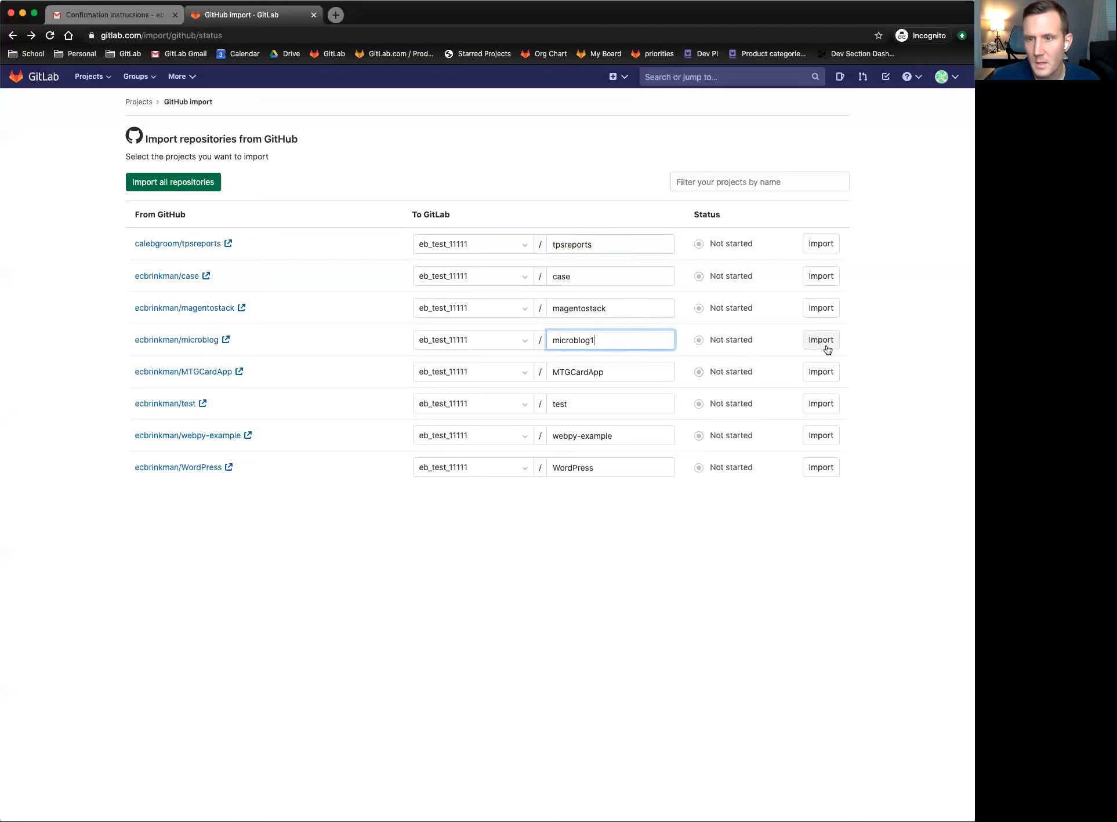
pyautogui.click(864, 347)
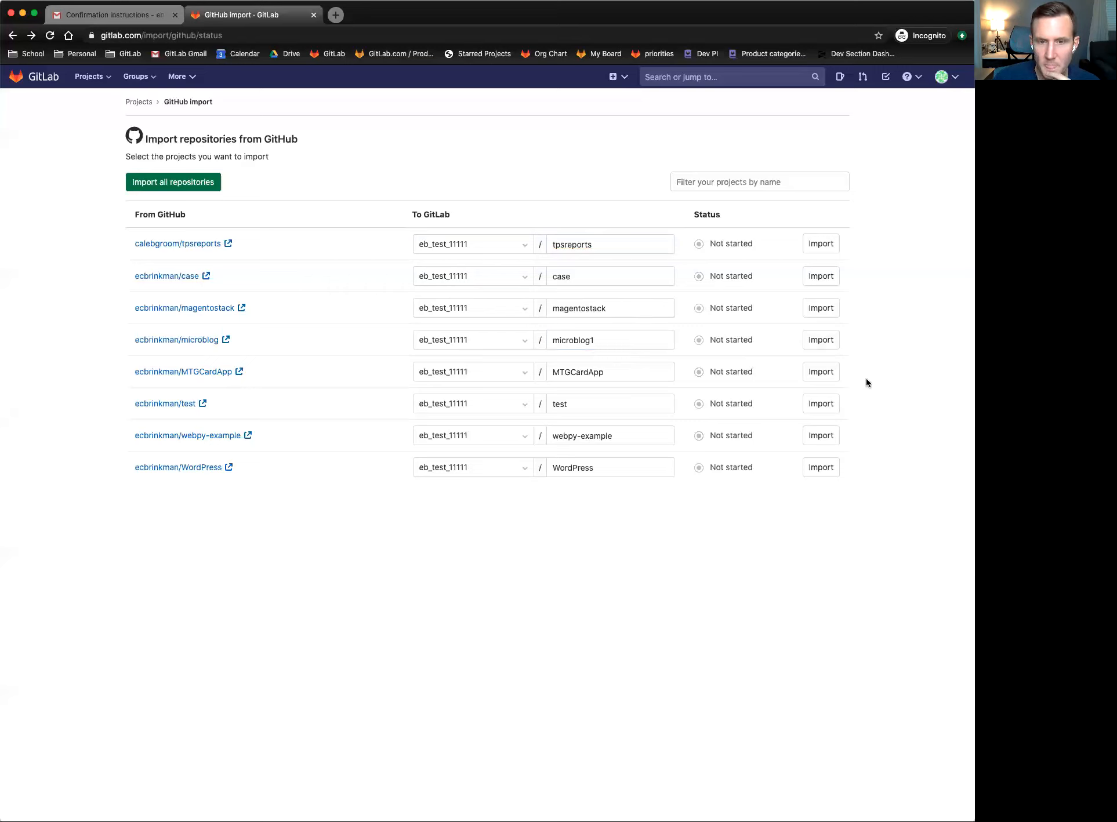
# - Start importing MTGCardApp and highlight its eb_test_11111/MTGCardApp destination path
pyautogui.click(825, 373)
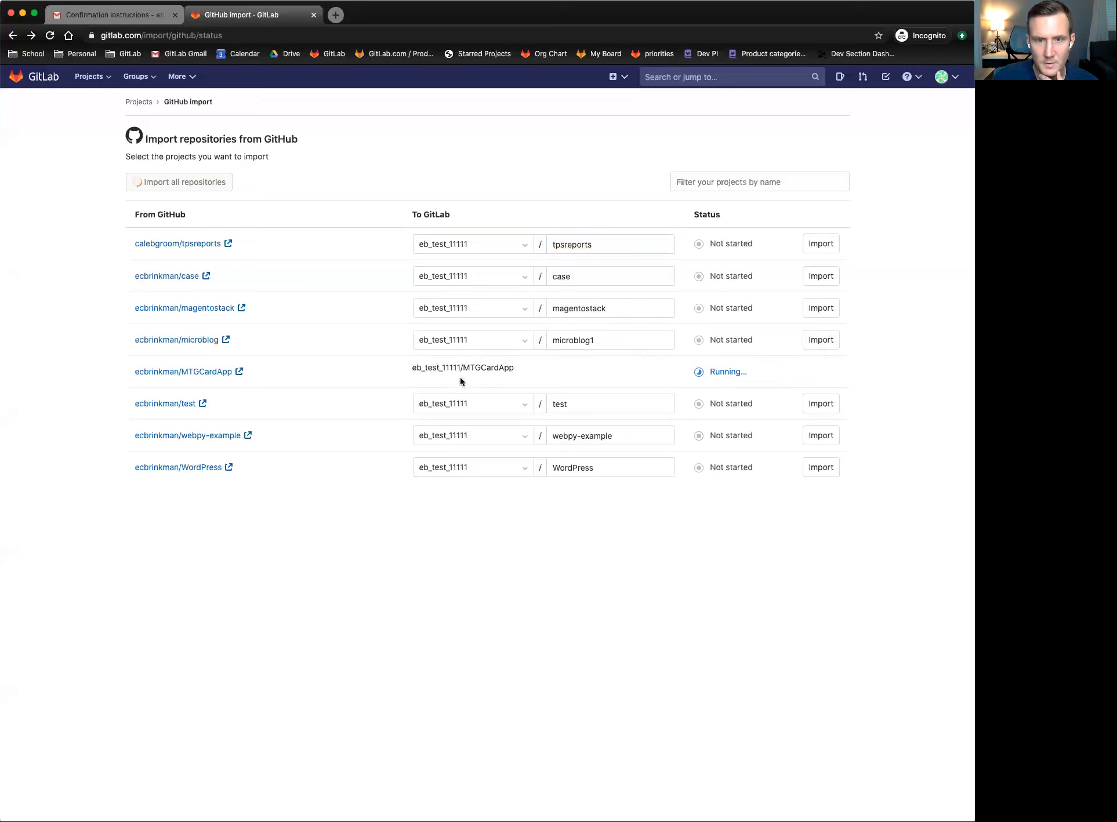
pyautogui.moveTo(407, 369); pyautogui.dragTo(540, 367)
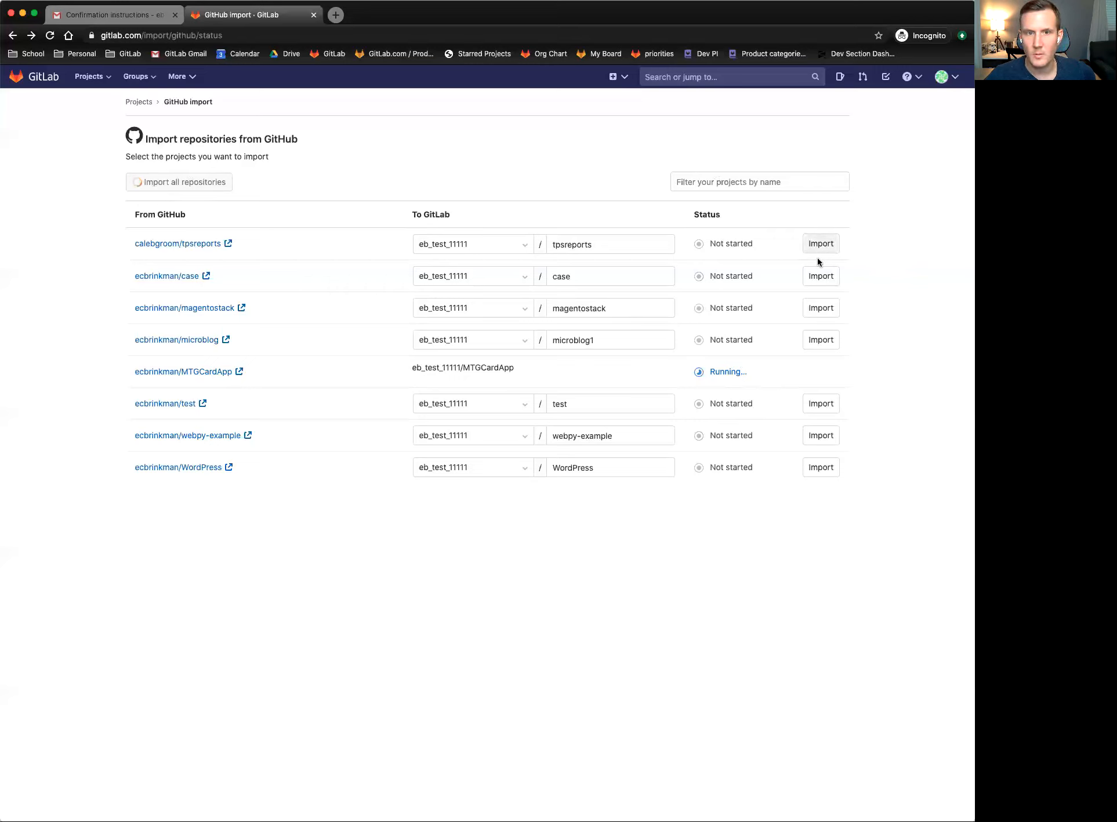
# - Import case, magentostack, microblog (as microblog1), test, webpy-example and WordPress
pyautogui.click(815, 277)
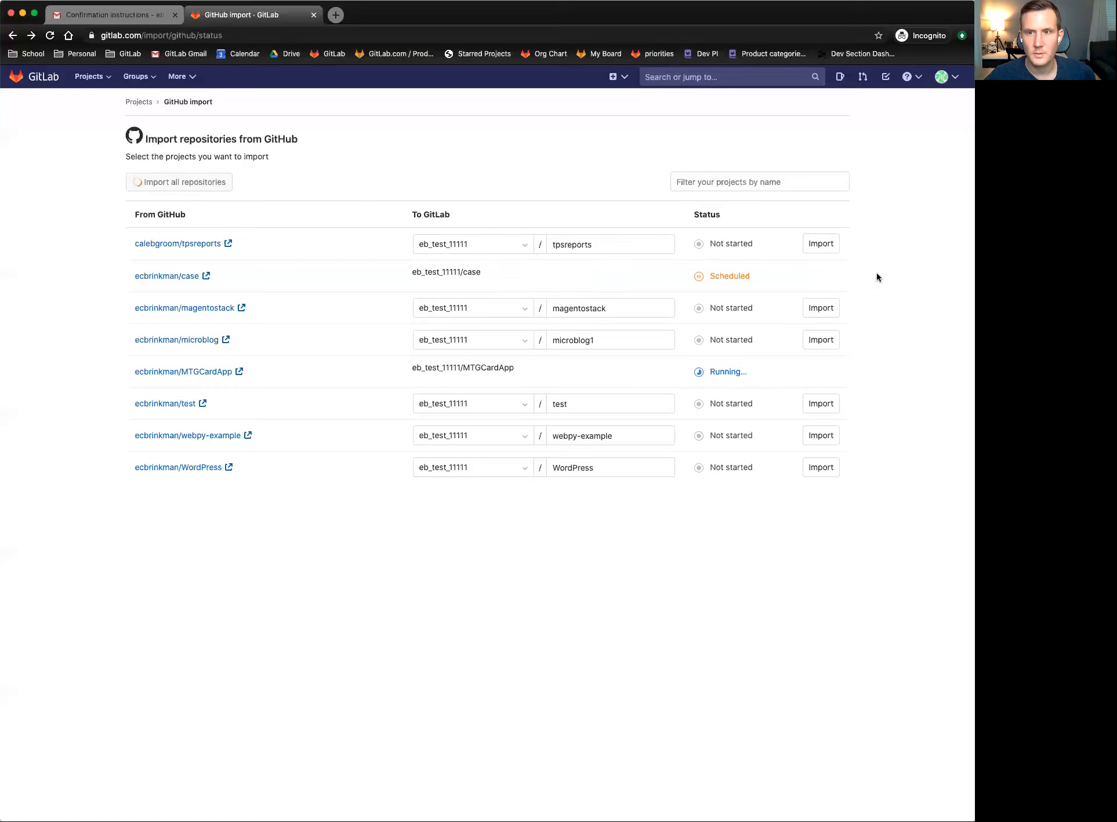
pyautogui.click(794, 309)
pyautogui.click(796, 342)
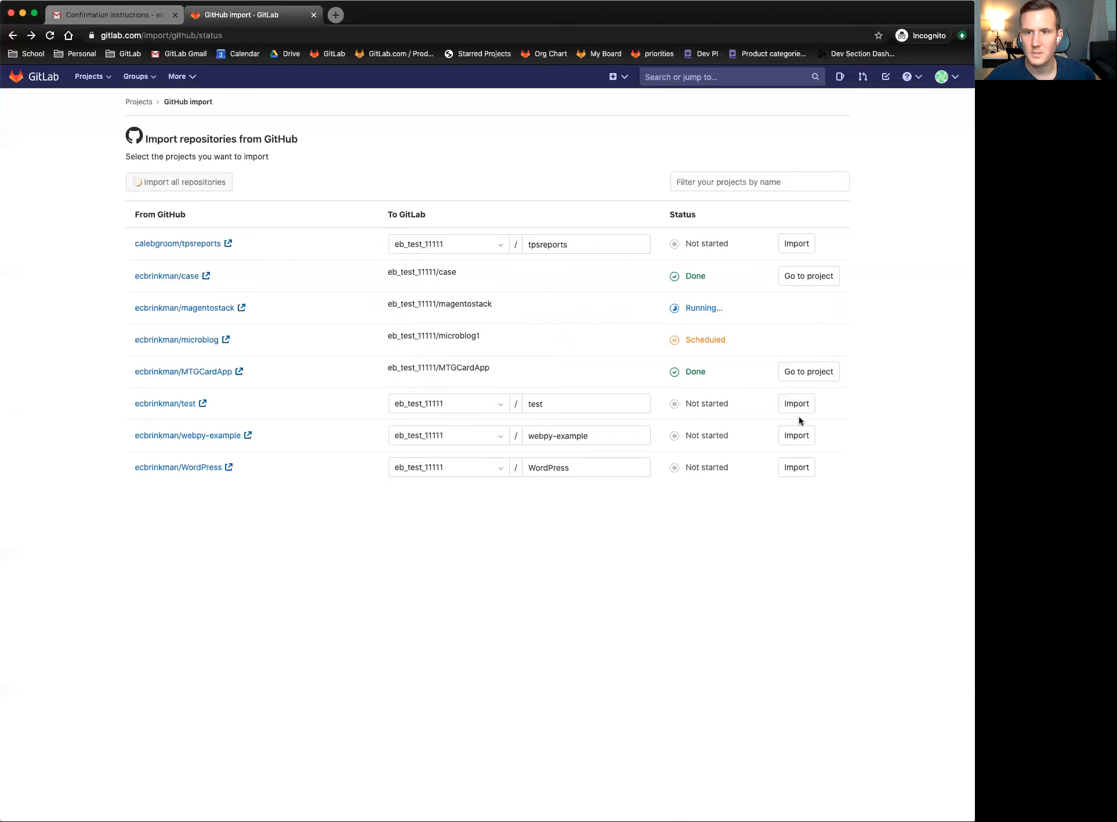
pyautogui.click(789, 404)
pyautogui.click(797, 441)
pyautogui.click(798, 465)
# - Retry the tpsreports import, then open its source repository on GitHub
pyautogui.click(794, 238)
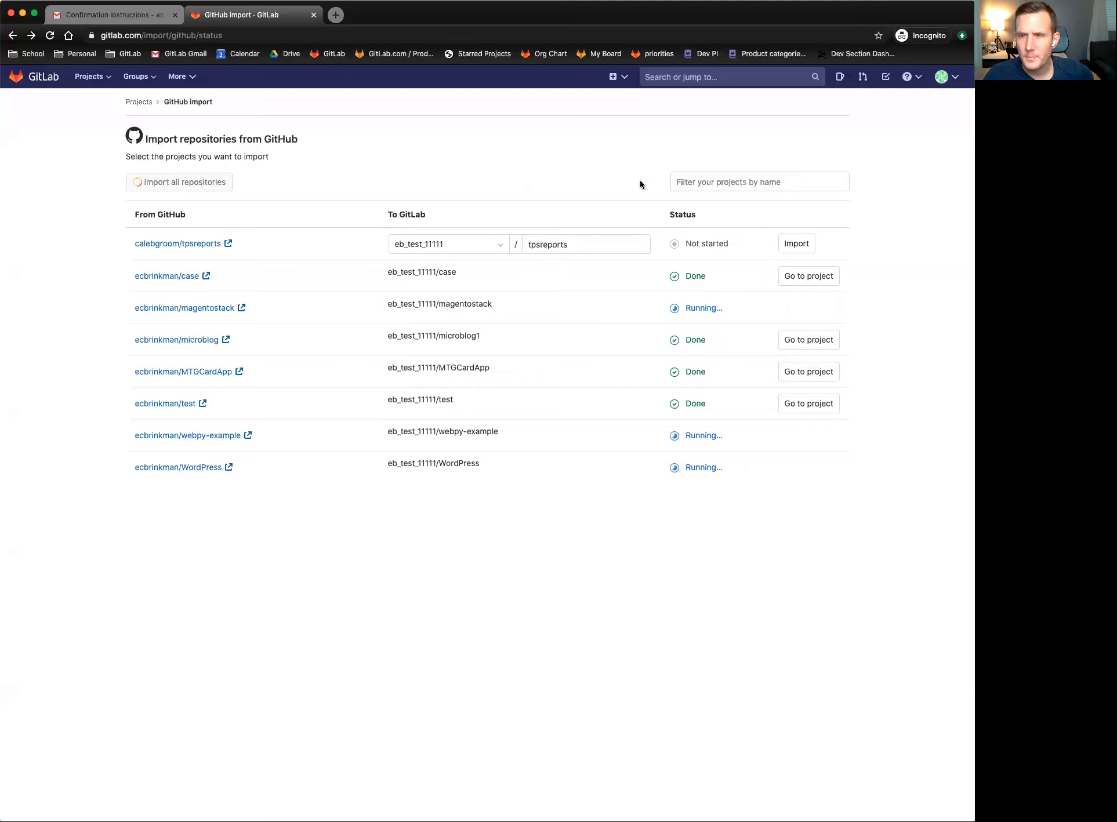
pyautogui.click(796, 244)
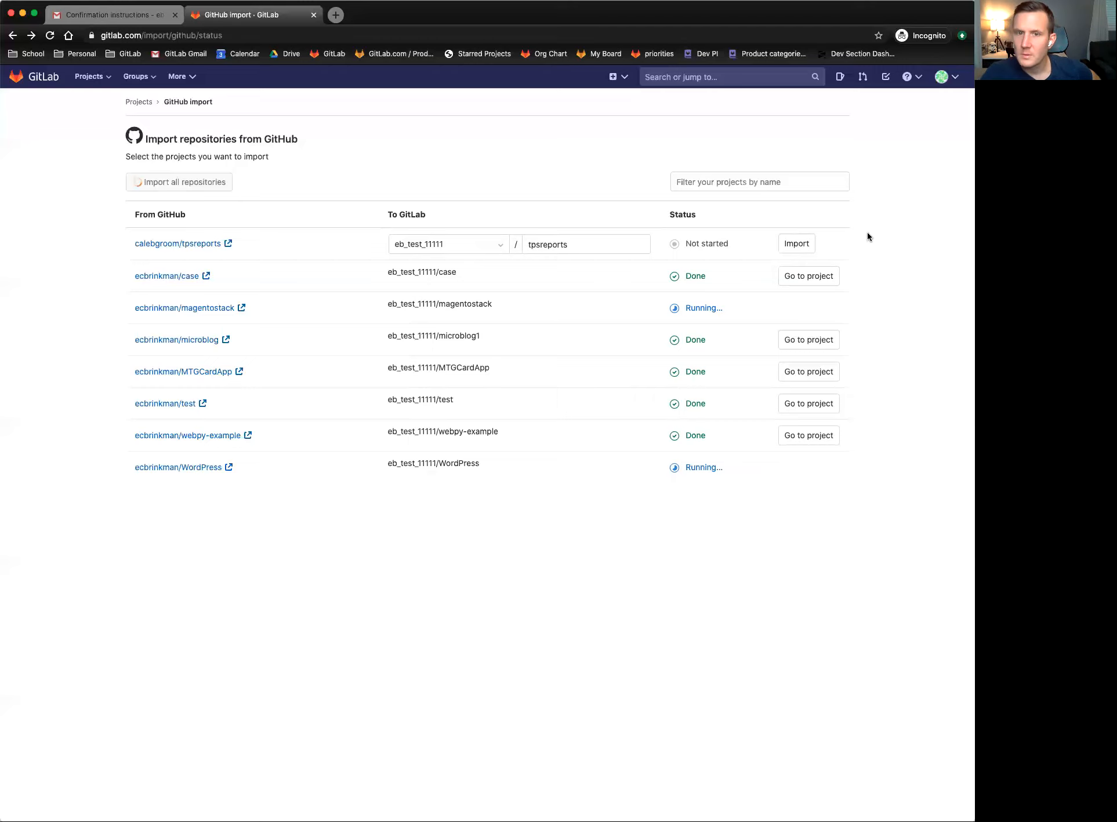
pyautogui.click(789, 248)
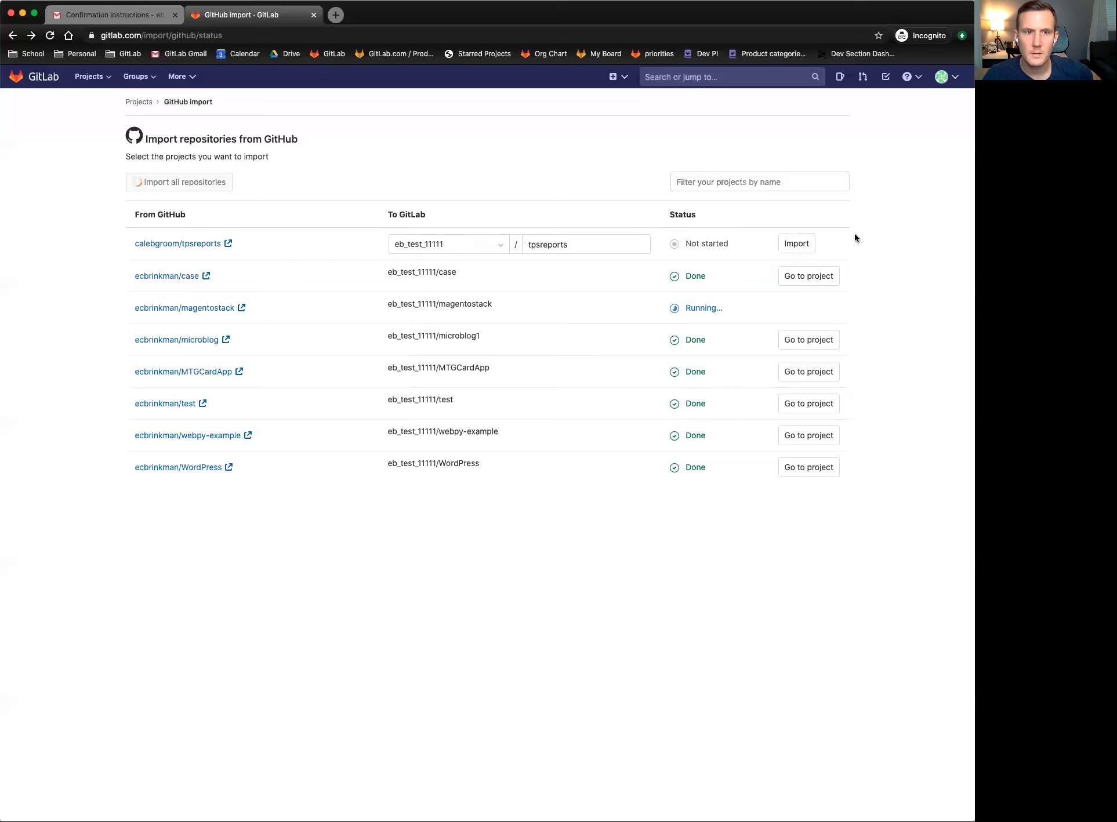
pyautogui.click(226, 244)
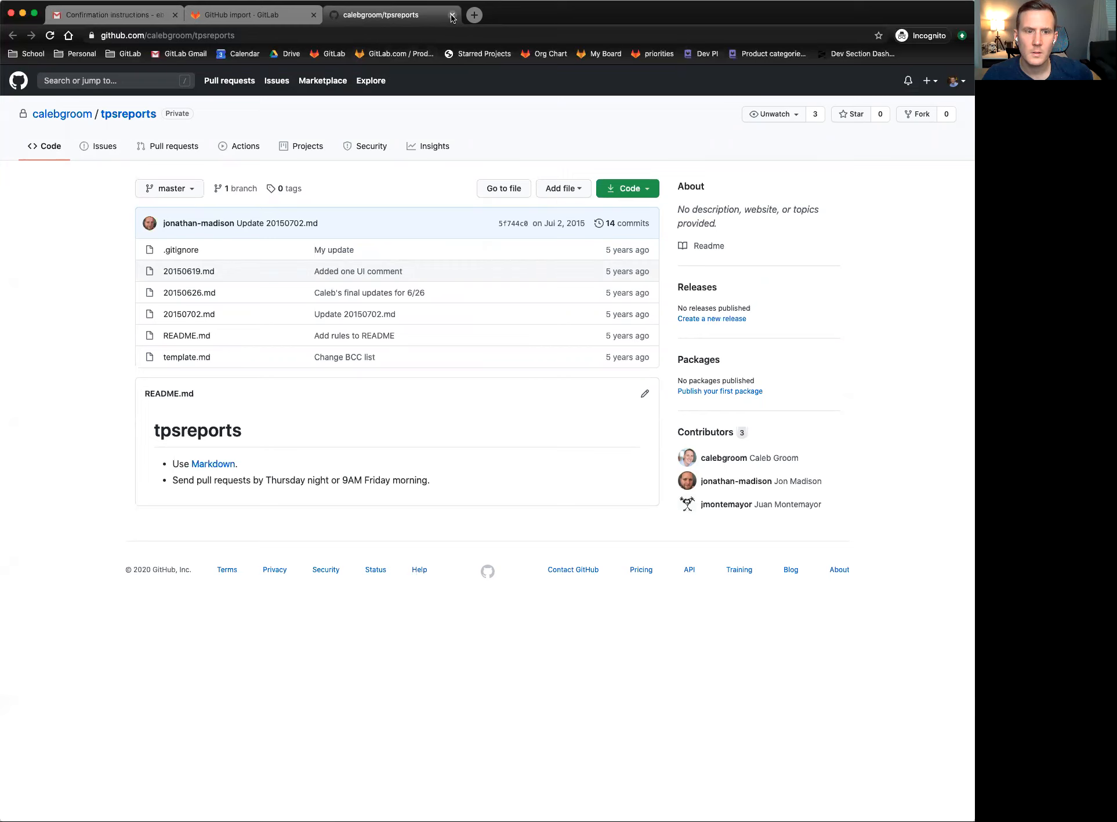
# - Retry tpsreports in GitLab and view the billing-disabled magentostack repository on GitHub
pyautogui.click(260, 15)
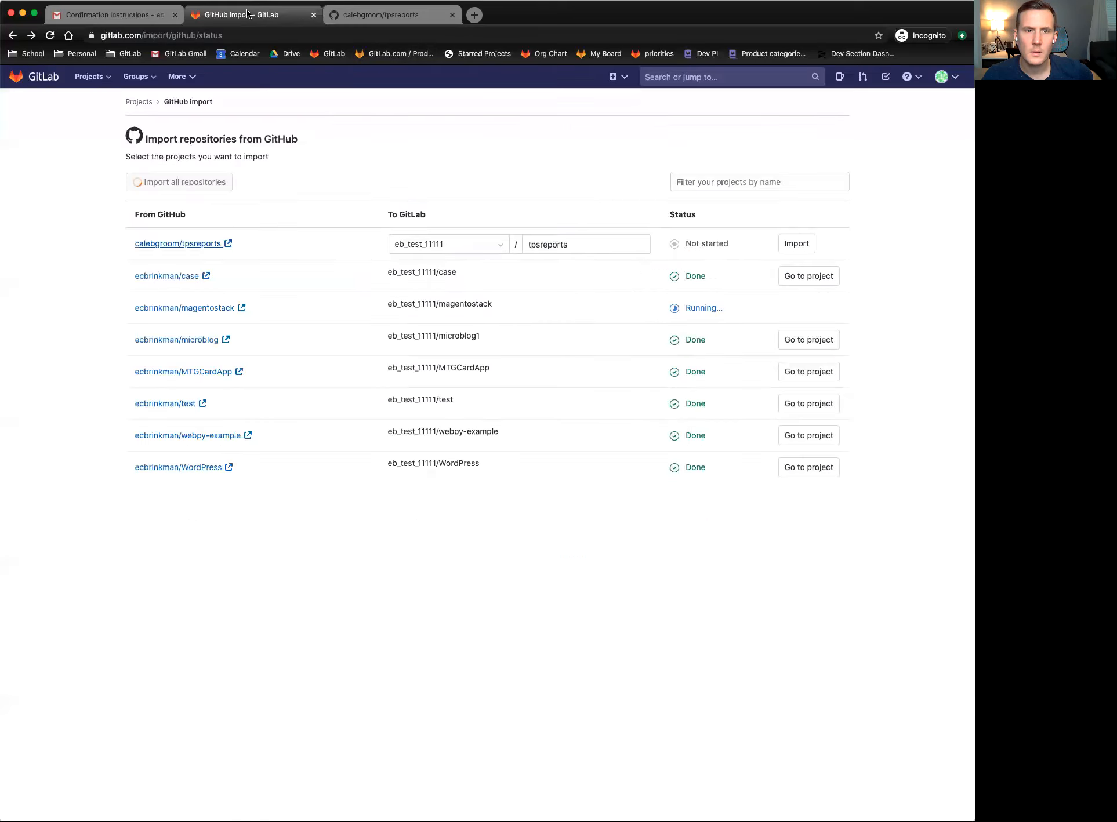
pyautogui.click(804, 238)
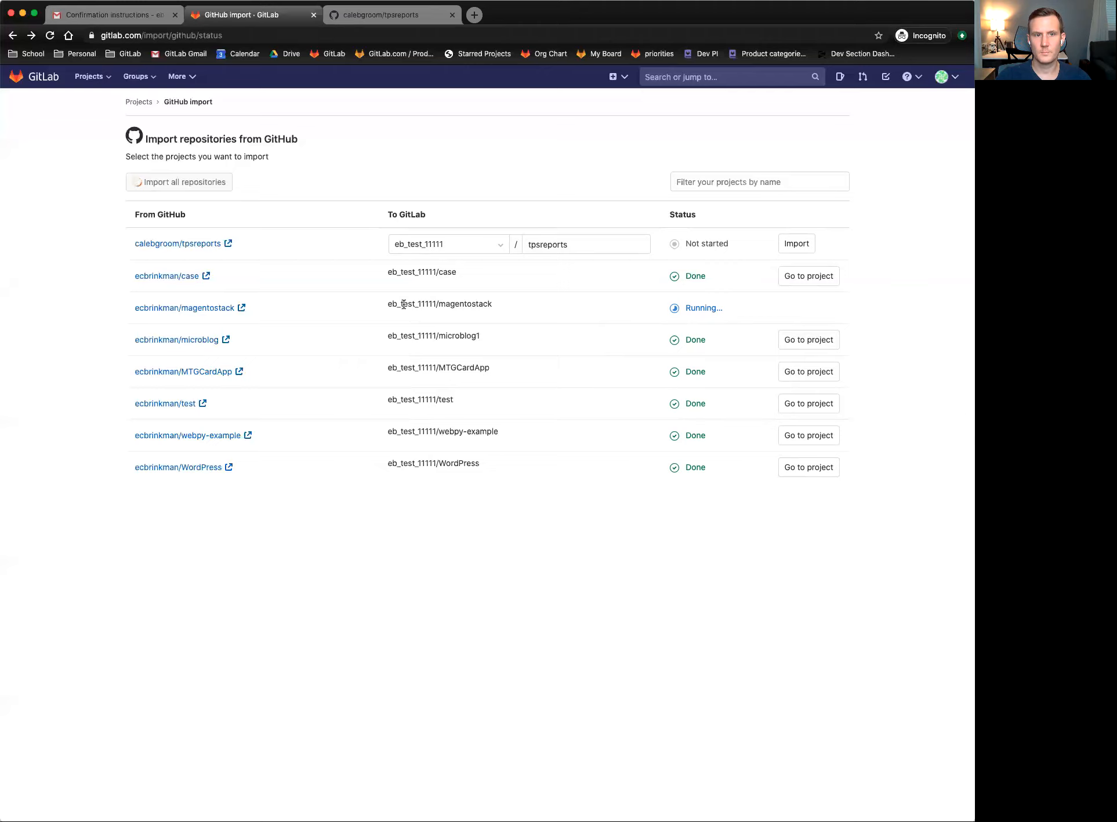
pyautogui.click(221, 307)
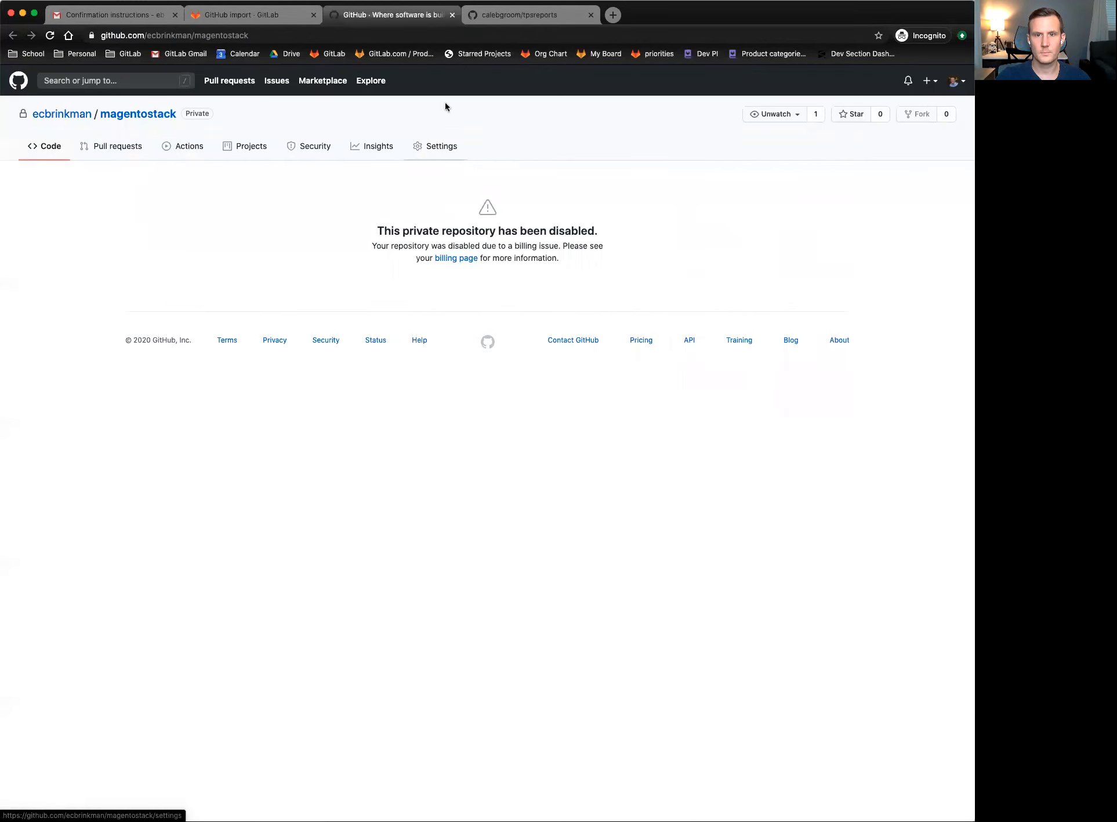
pyautogui.click(451, 16)
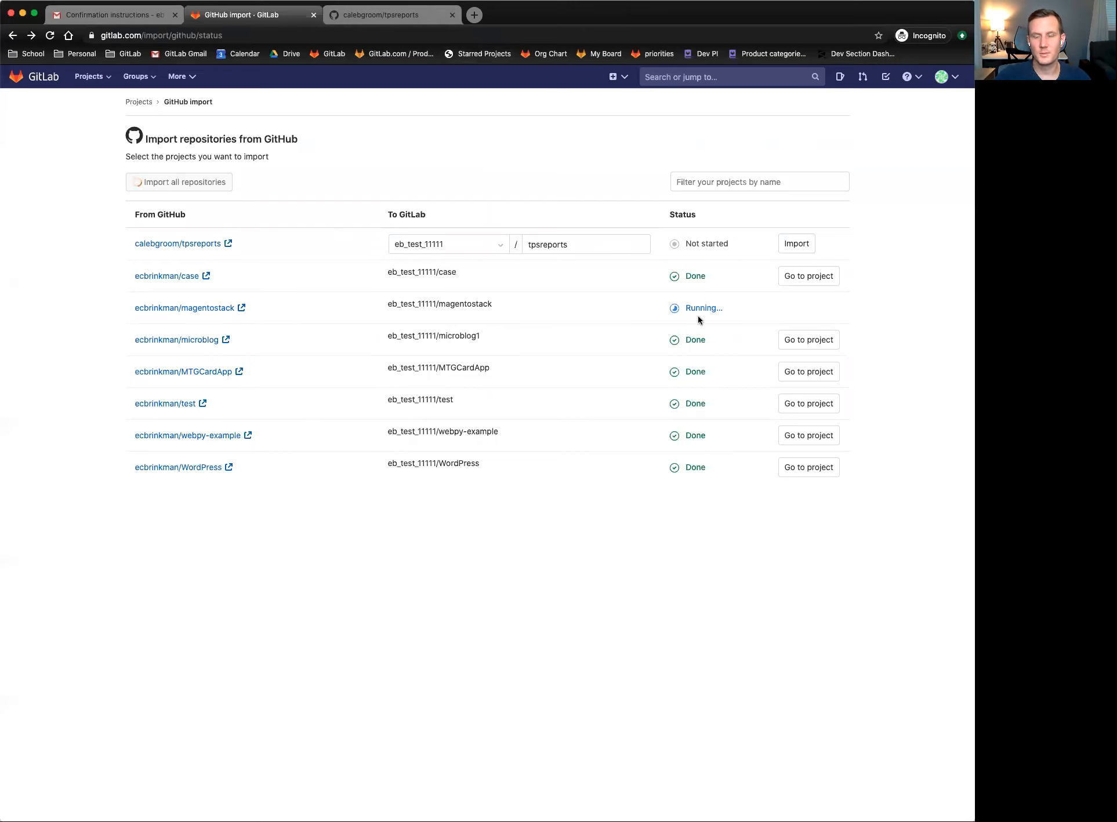
pyautogui.click(235, 312)
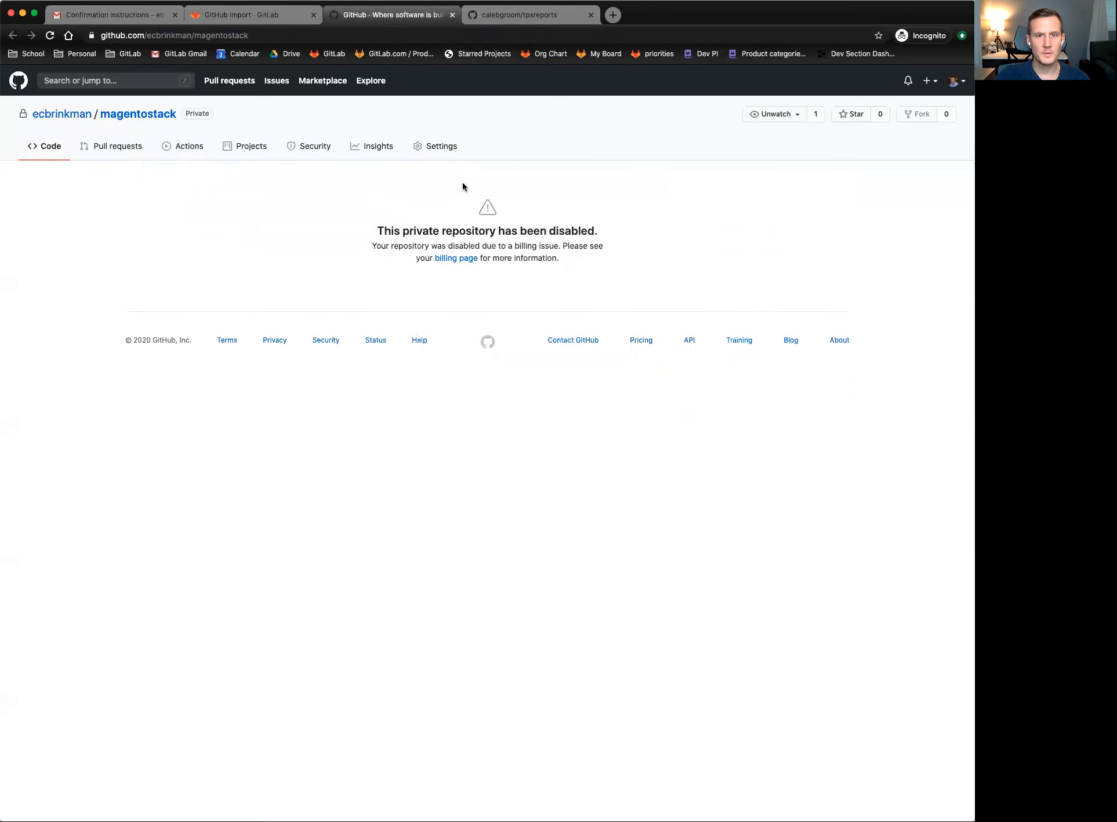
pyautogui.click(245, 18)
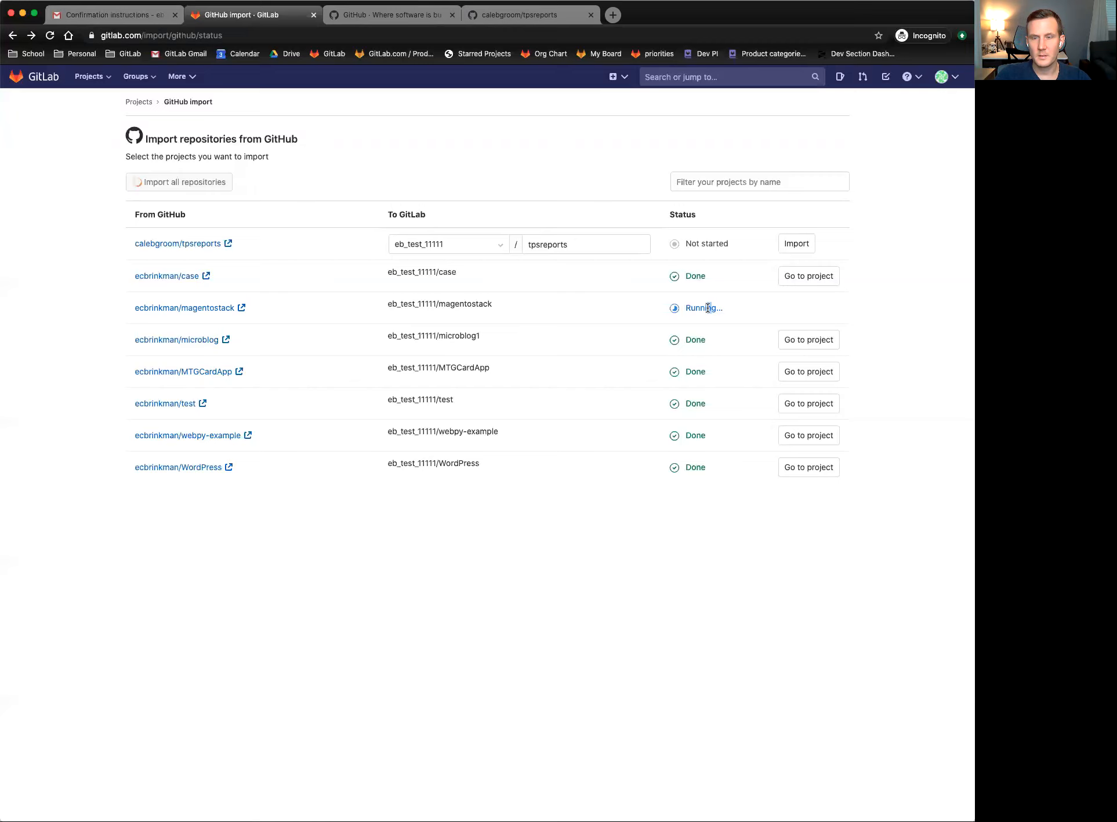
# - Reload the GitHub import status page and dismiss the too-many-requests error
pyautogui.click(51, 35)
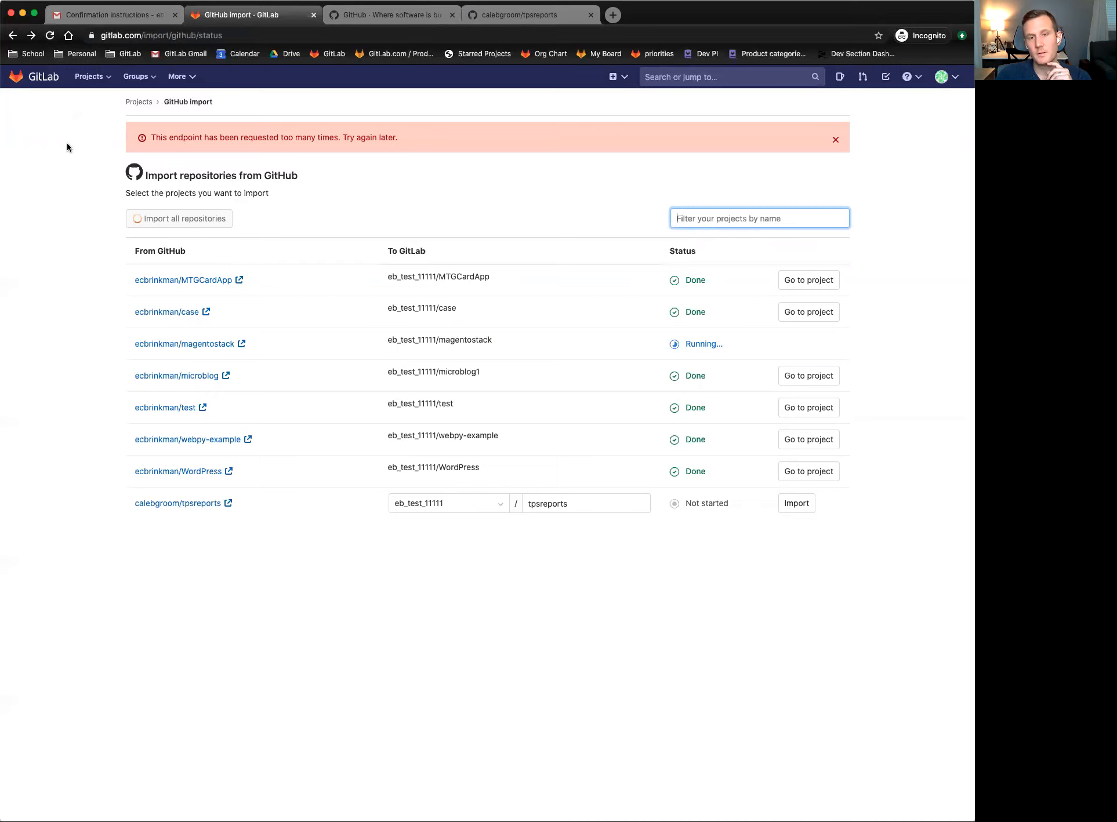
pyautogui.click(398, 137)
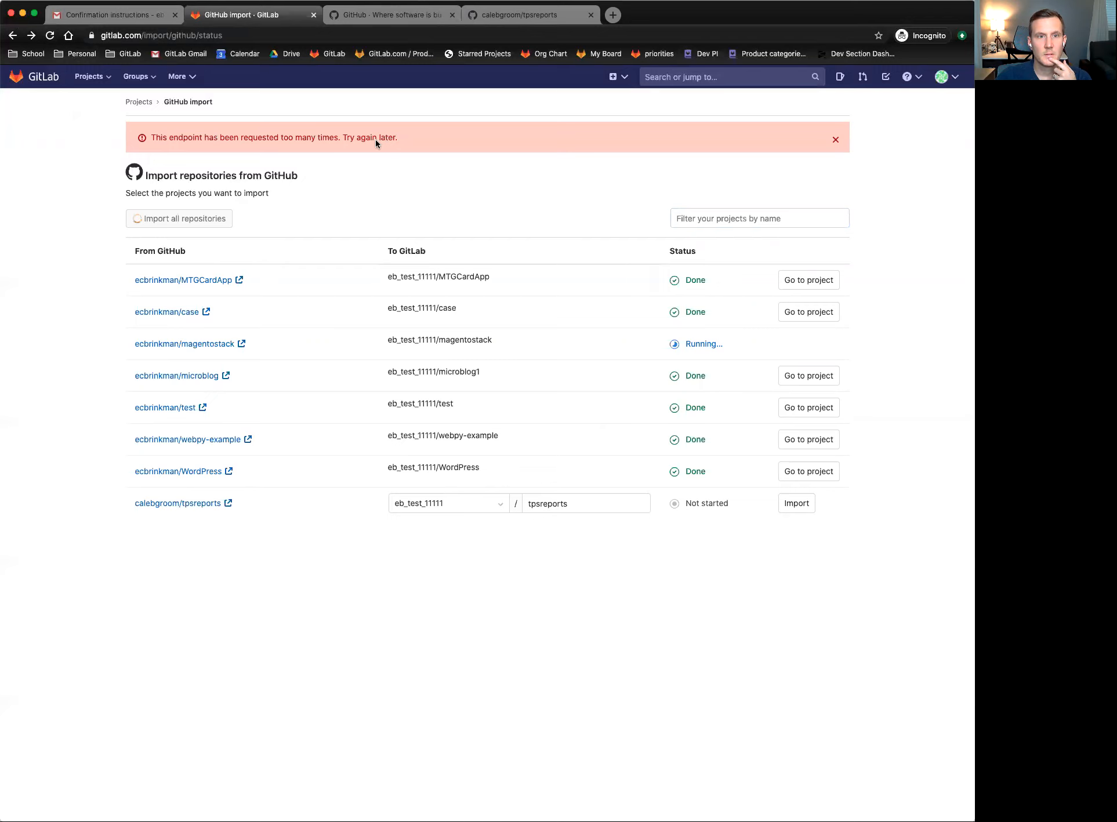
pyautogui.click(835, 140)
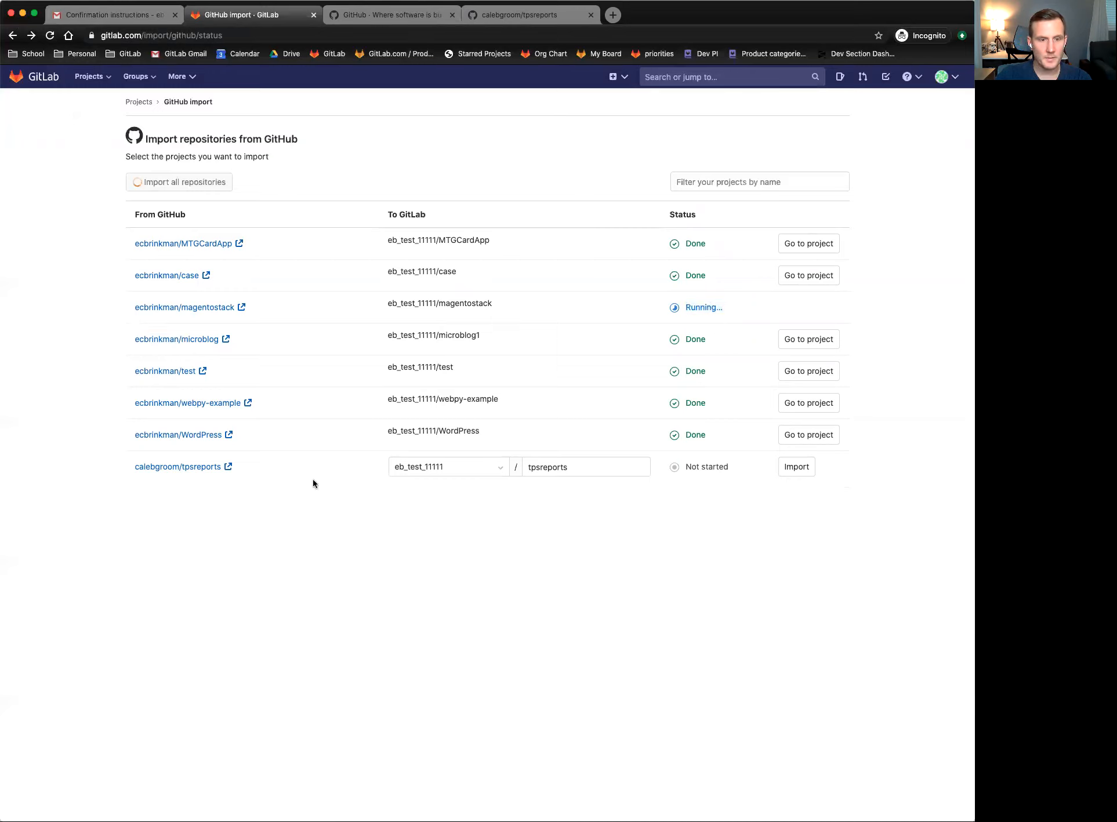
# - Import tpsreports and reload the import page until it shows Done
pyautogui.click(794, 467)
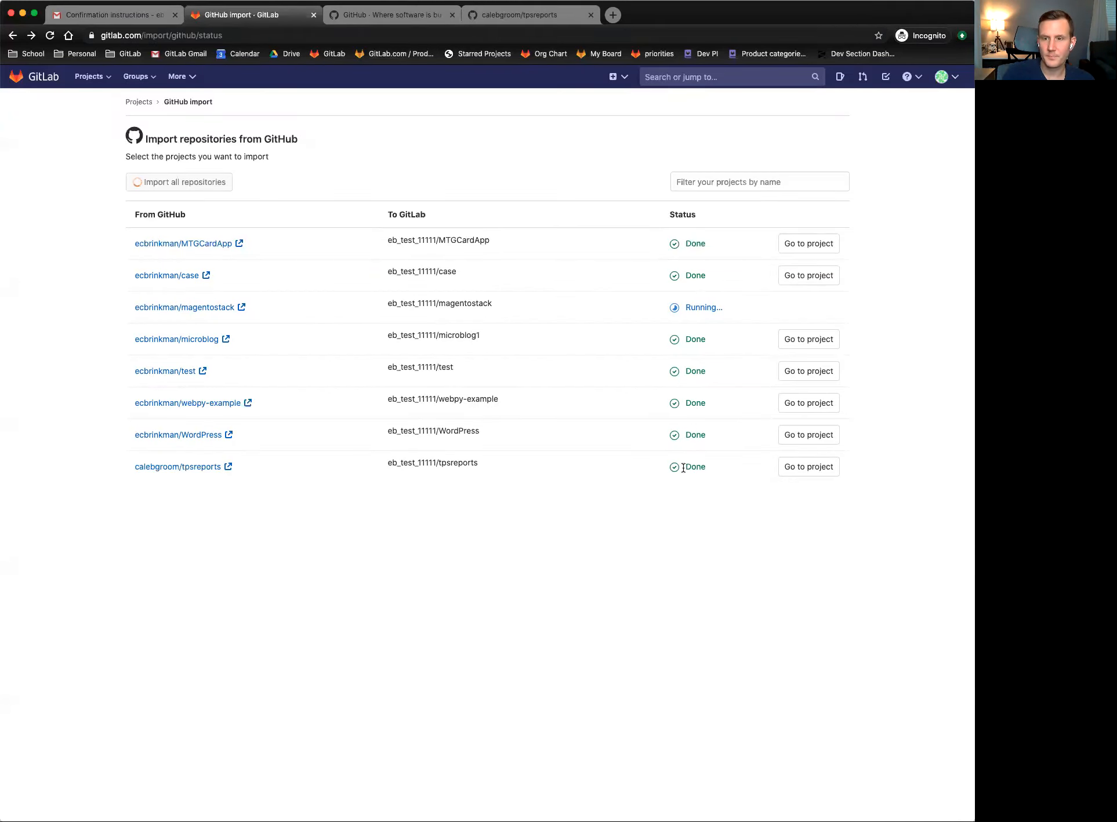
pyautogui.doubleClick(700, 308)
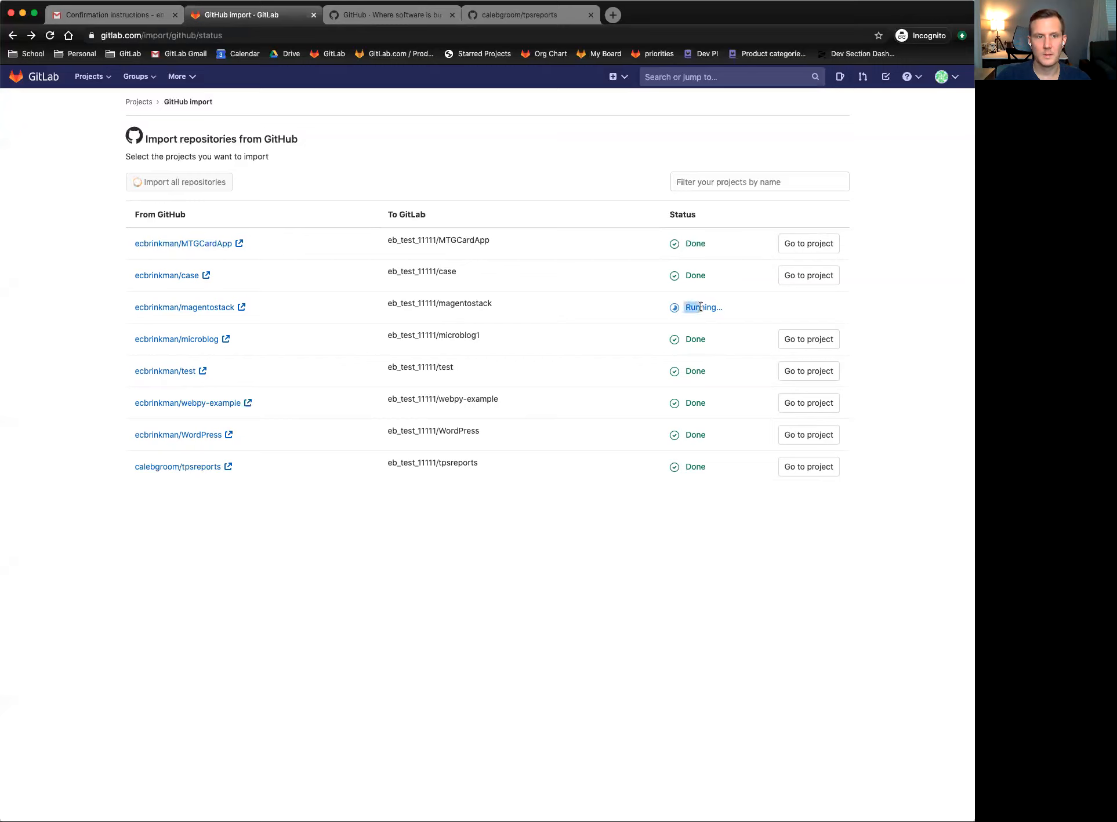
pyautogui.doubleClick(700, 307)
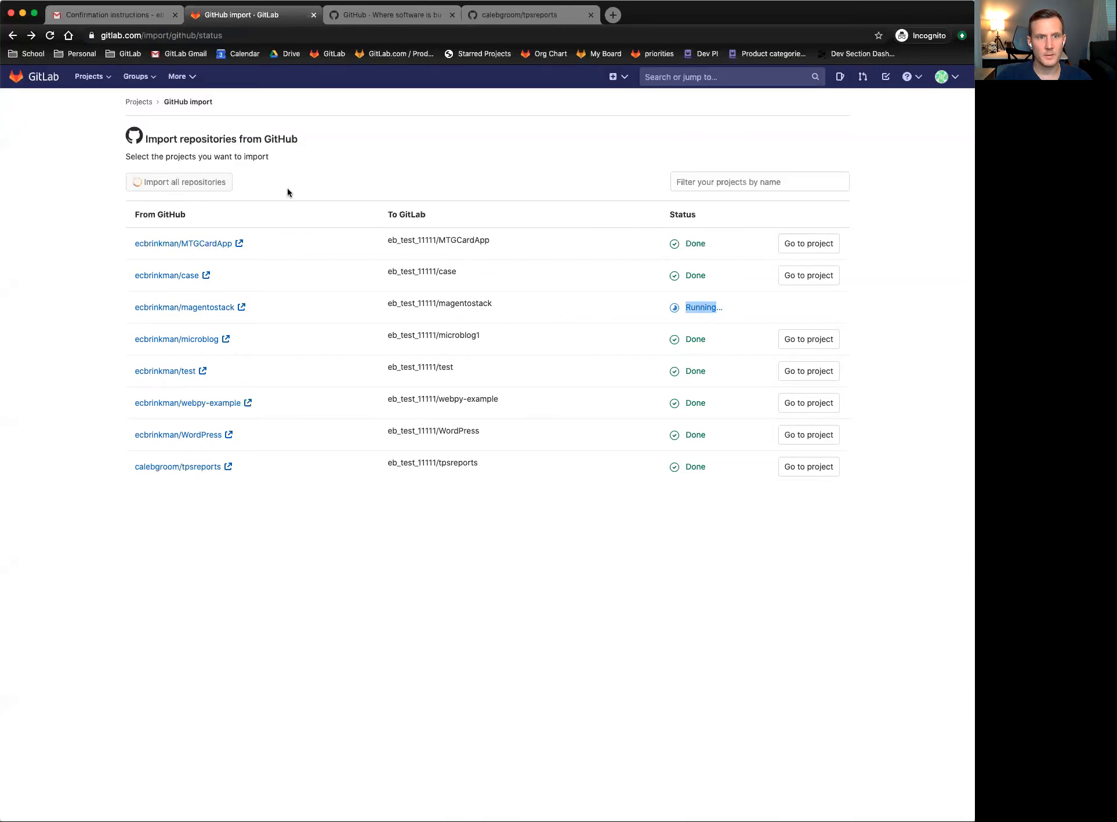
pyautogui.click(50, 36)
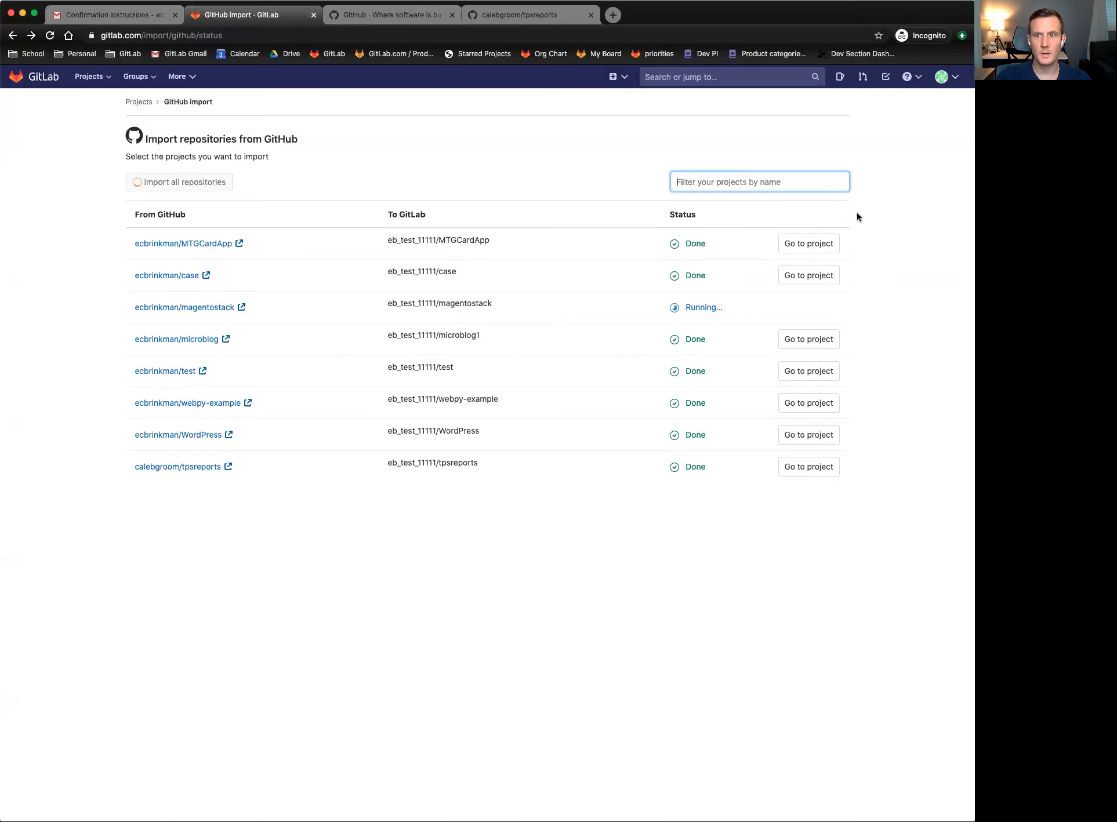
# - Open the imported MTGCardApp and case projects in their own tabs
pyautogui.click(806, 244)
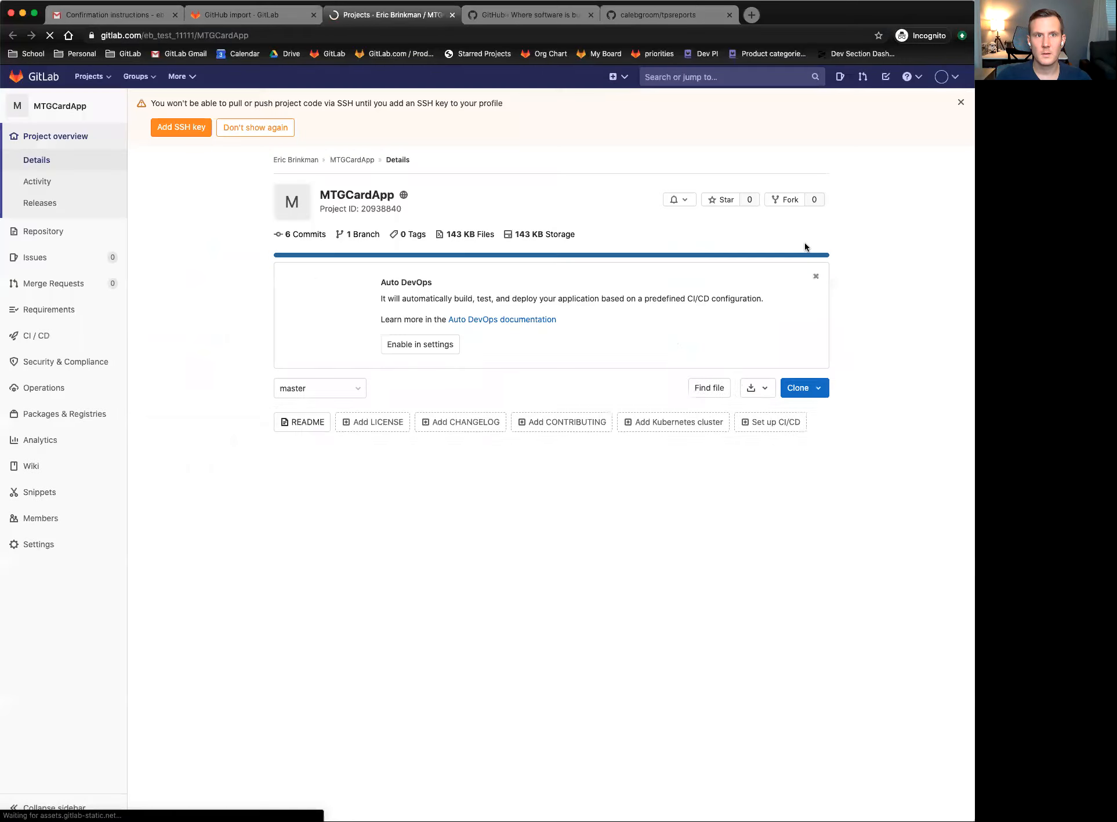
pyautogui.click(241, 18)
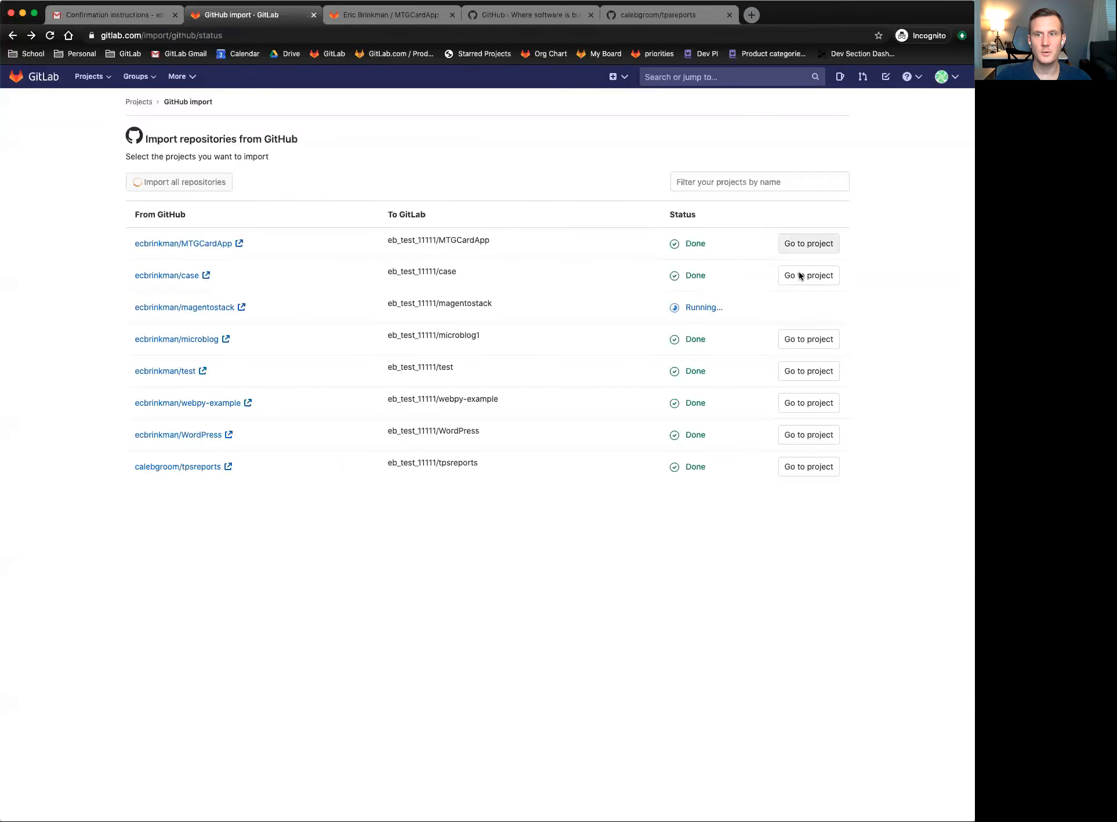
pyautogui.click(806, 277)
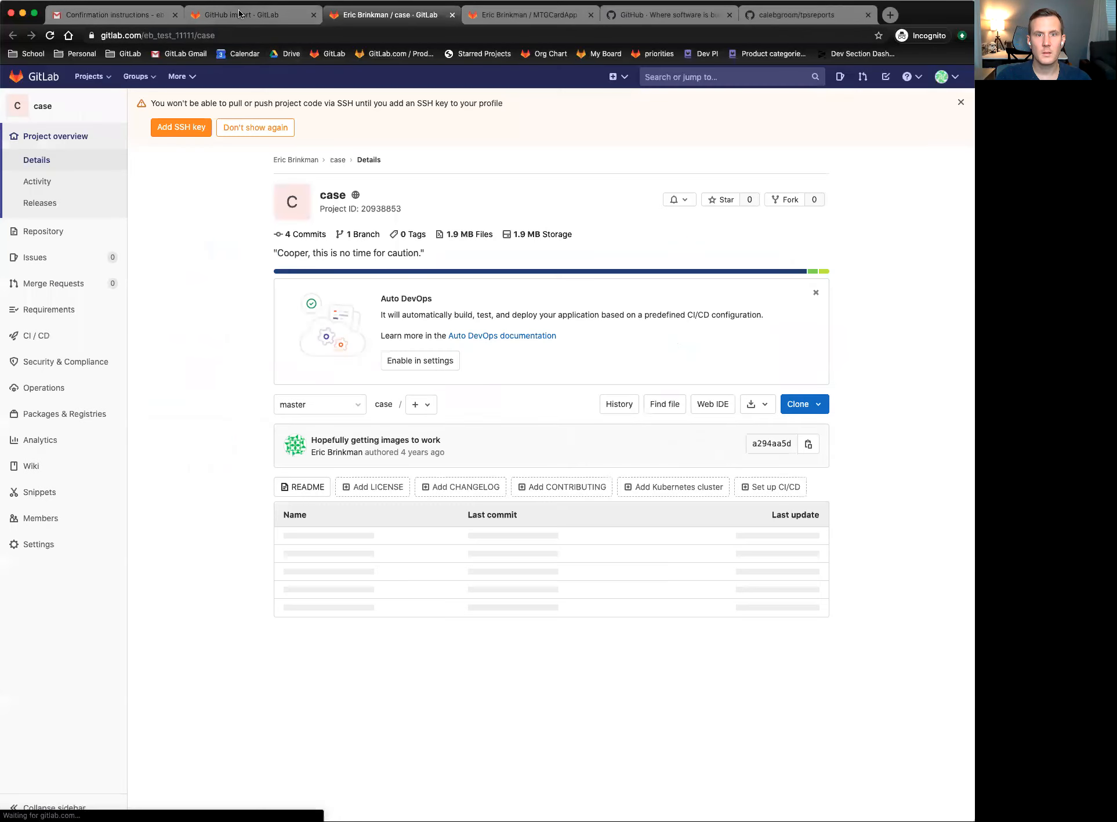
pyautogui.click(239, 13)
pyautogui.click(406, 15)
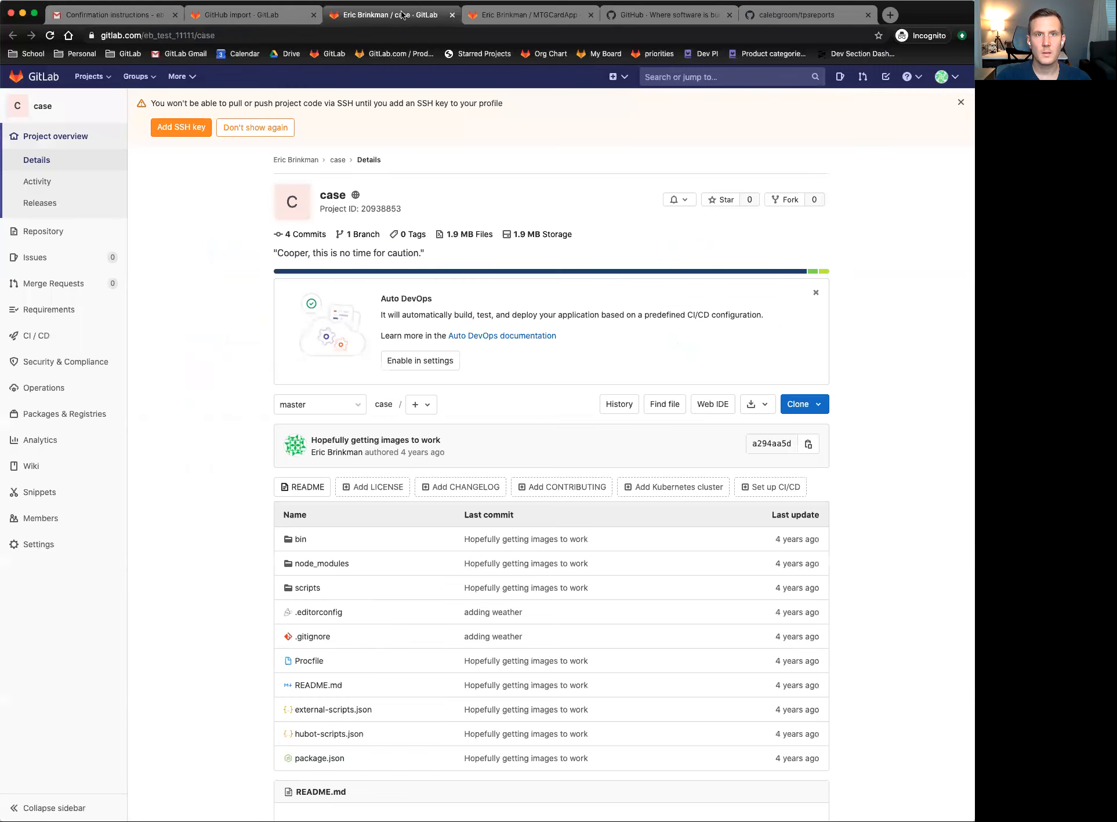
pyautogui.click(488, 16)
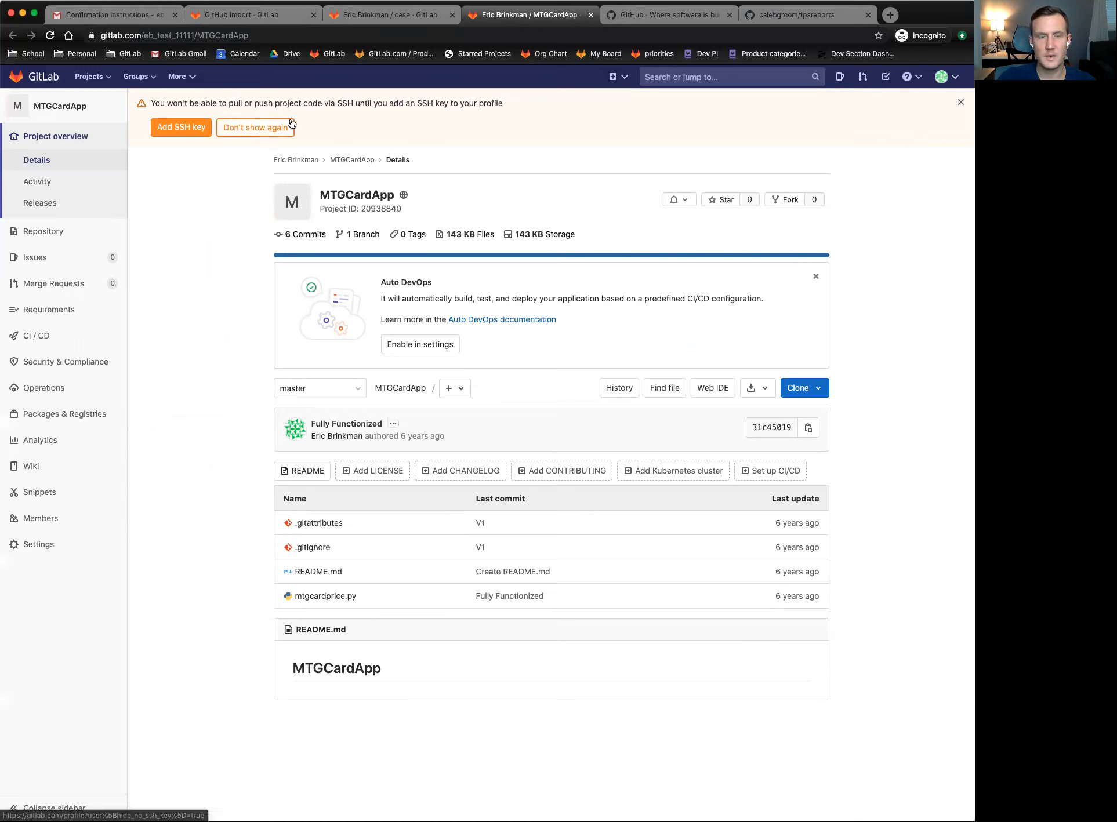
# - Dismiss the SSH key warning permanently and open the Auto DevOps documentation
pyautogui.click(264, 128)
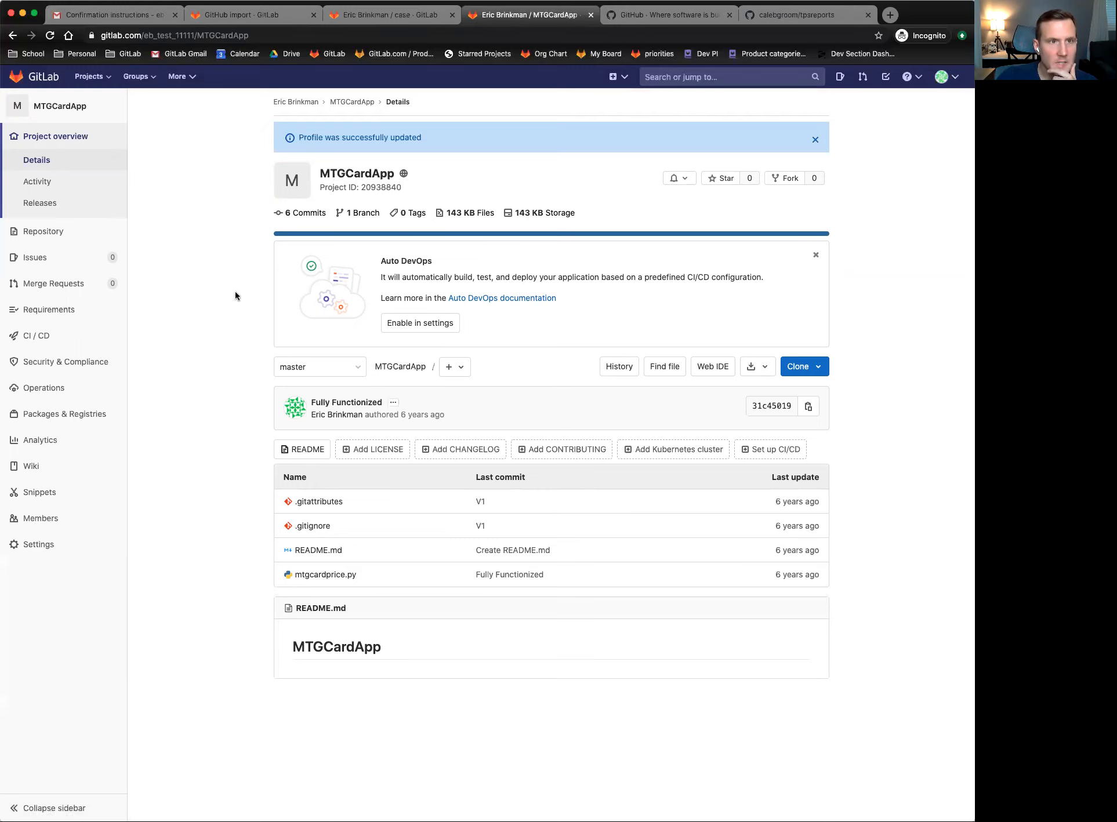
pyautogui.click(66, 140)
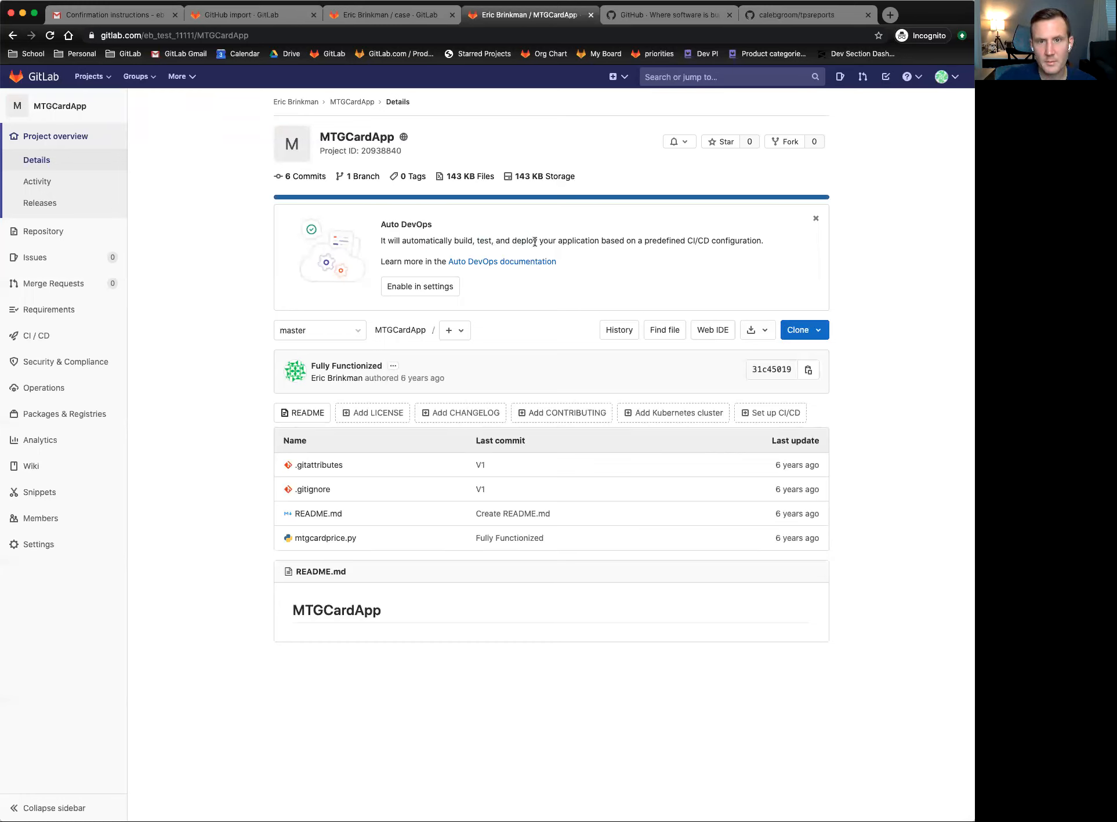
pyautogui.click(493, 261)
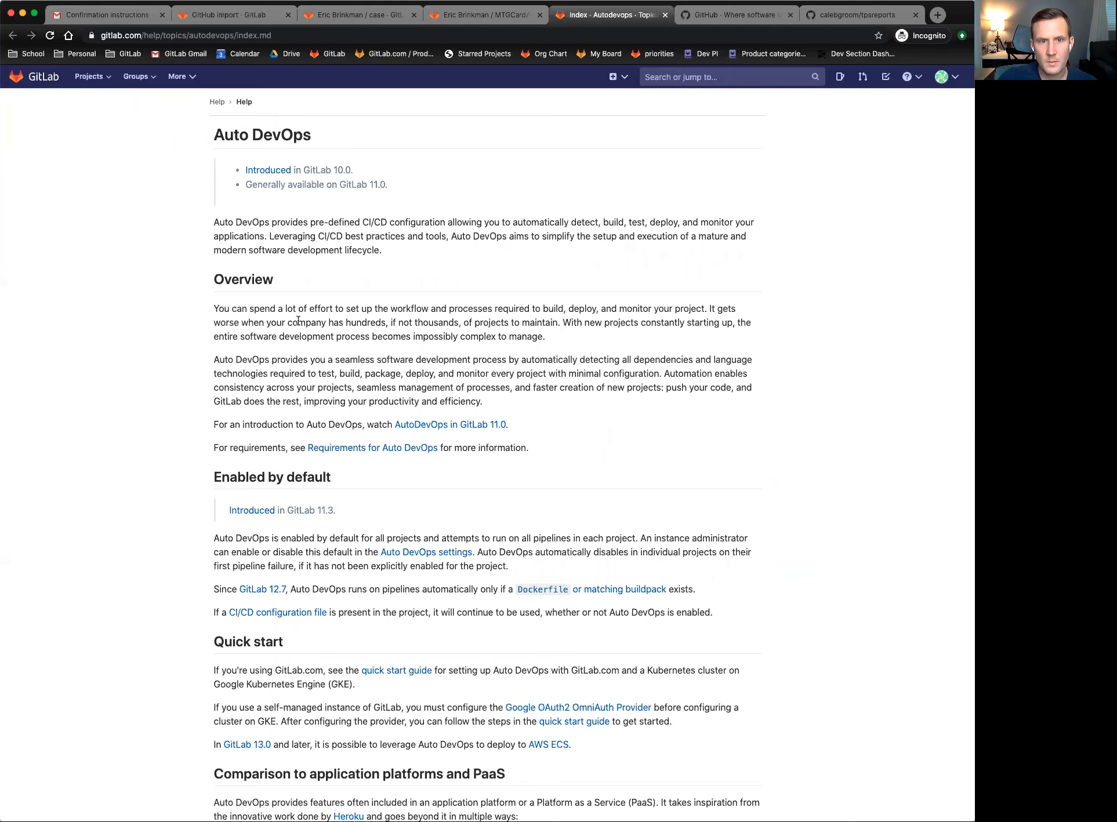
pyautogui.scroll(-4, 184, 361)
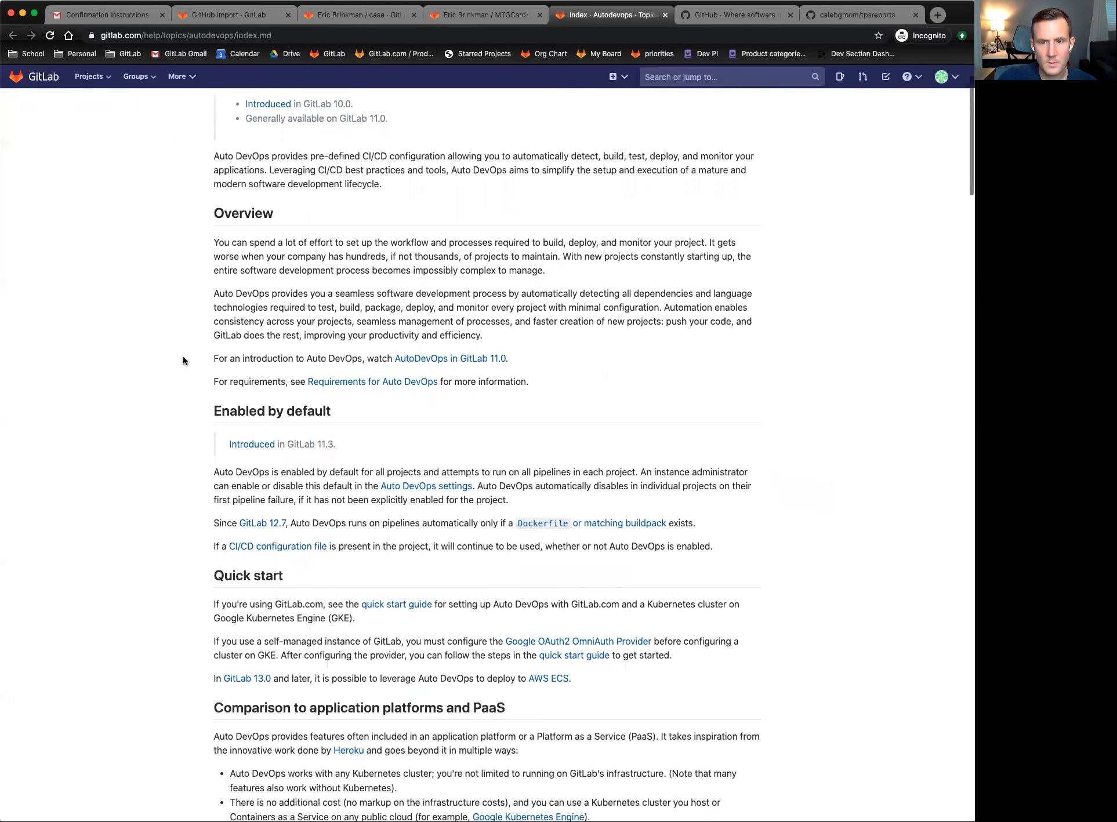
pyautogui.scroll(-2, 183, 361)
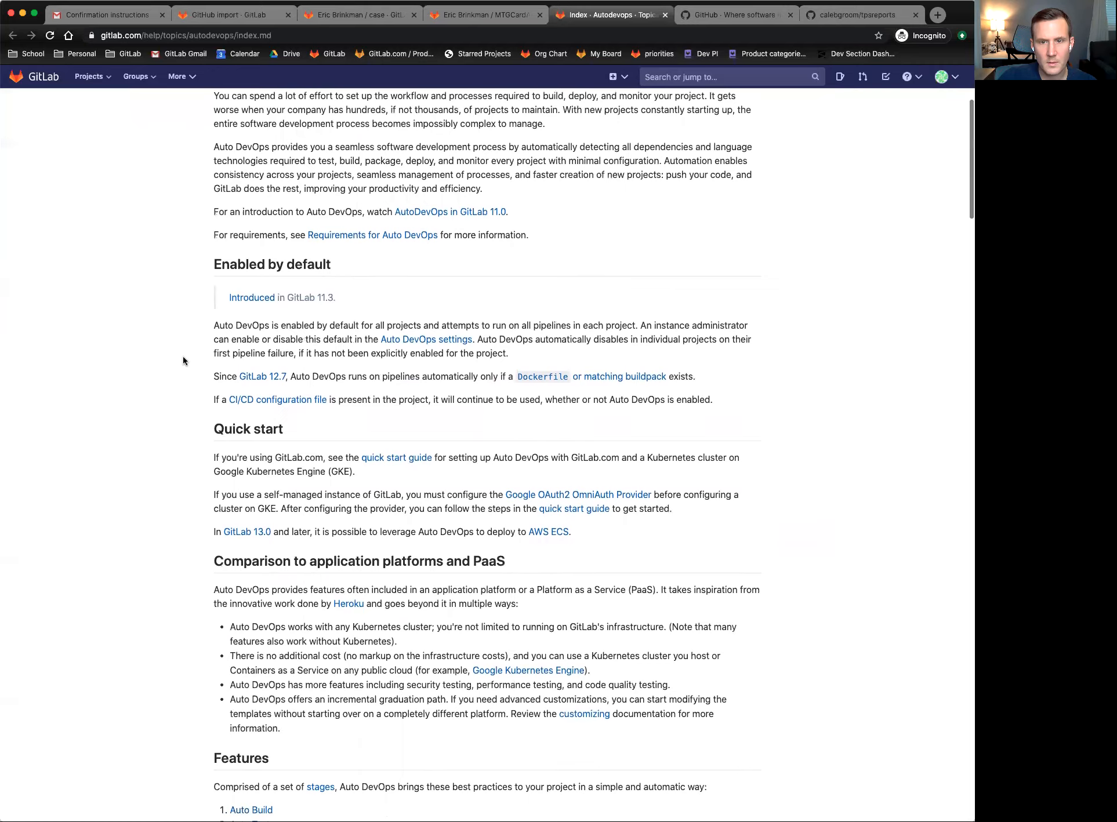
pyautogui.scroll(-1, 184, 358)
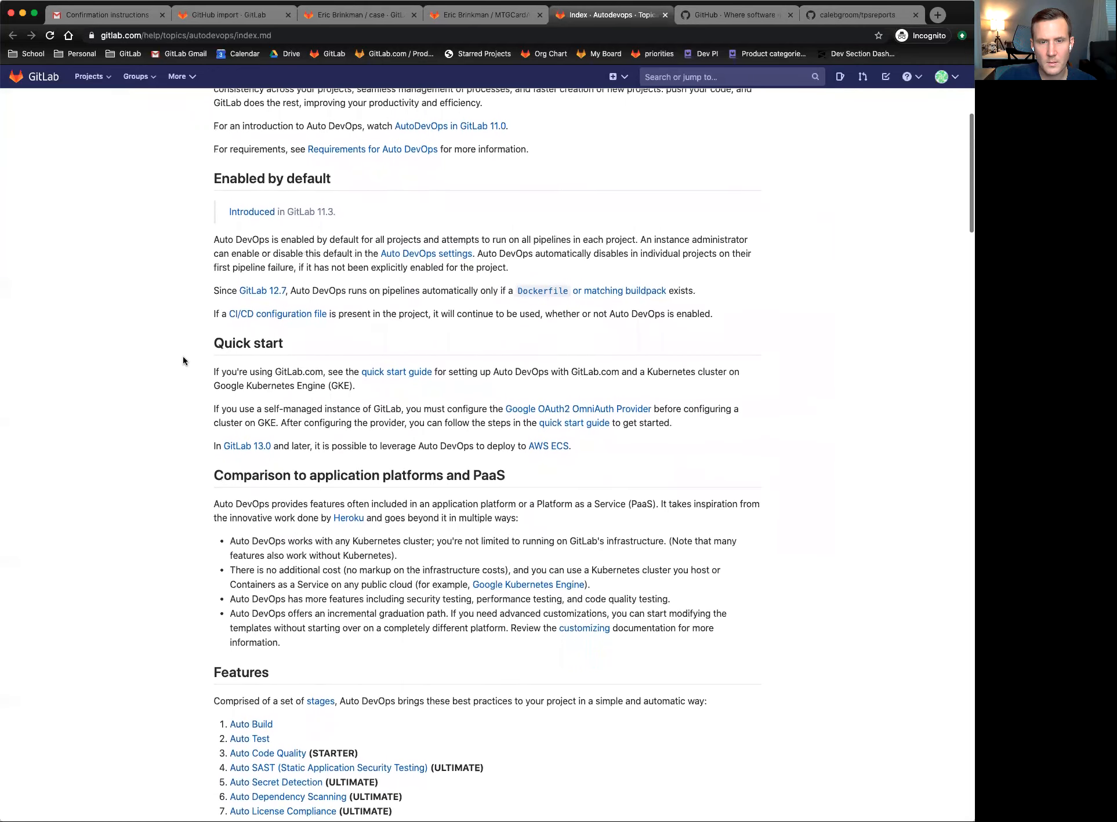
pyautogui.moveTo(214, 239); pyautogui.dragTo(364, 240)
pyautogui.click(371, 240)
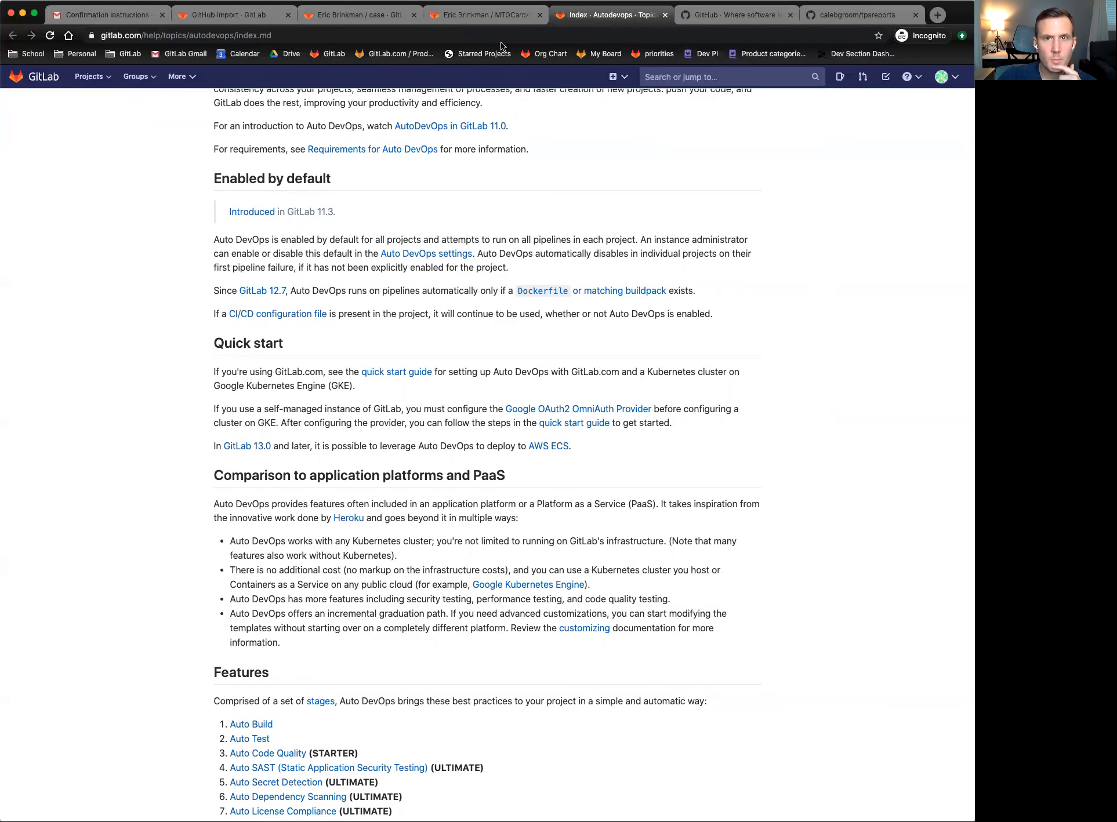
# - Go from the MTGCardApp project to the new project page
pyautogui.click(486, 16)
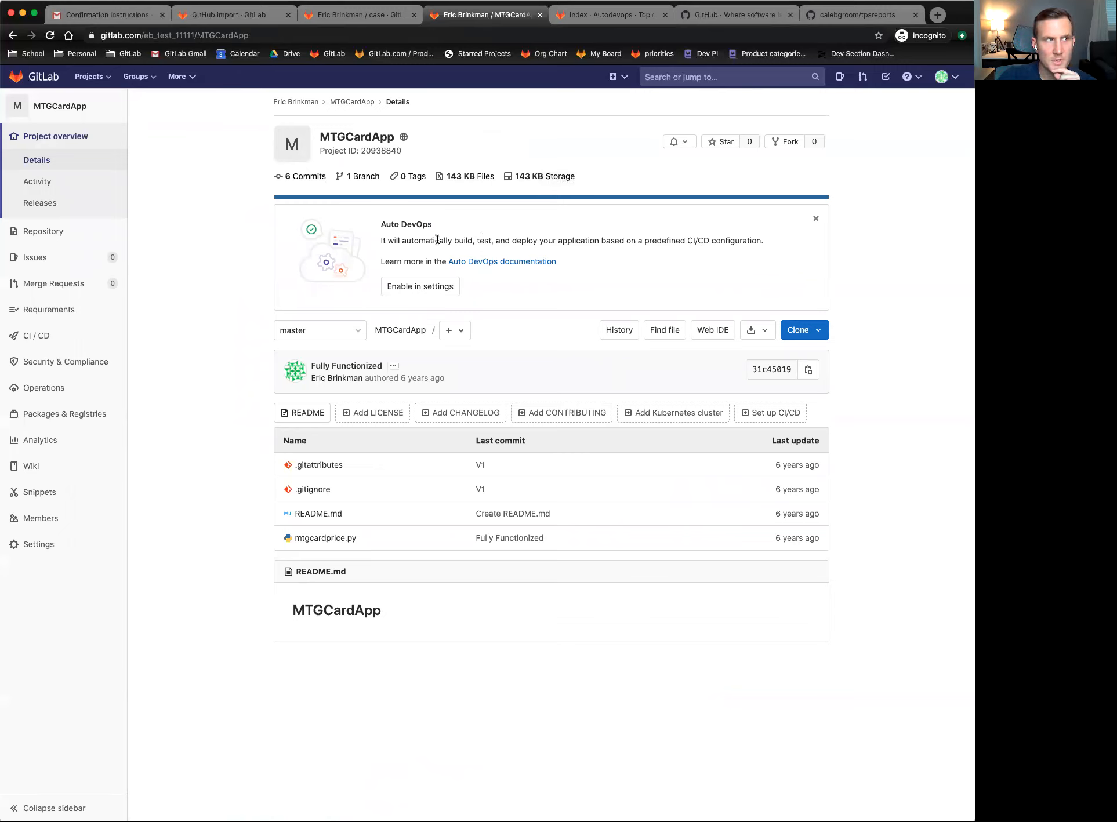
pyautogui.click(92, 76)
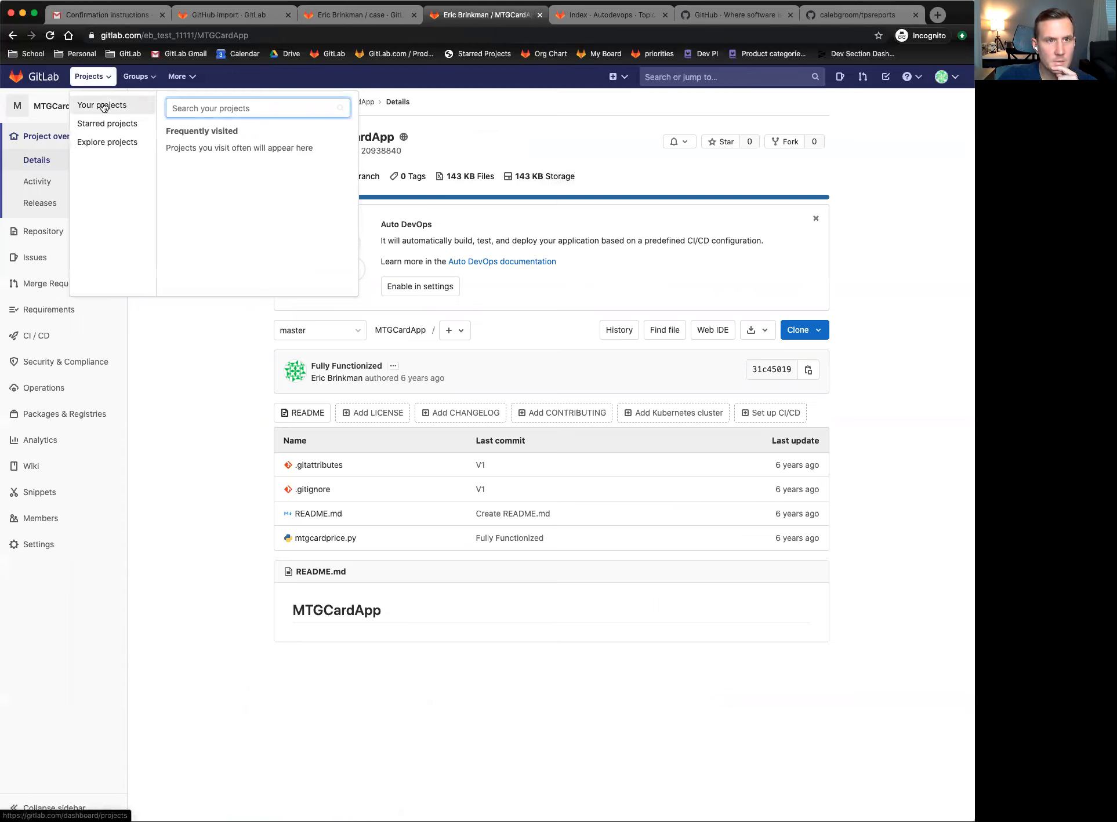
pyautogui.click(619, 77)
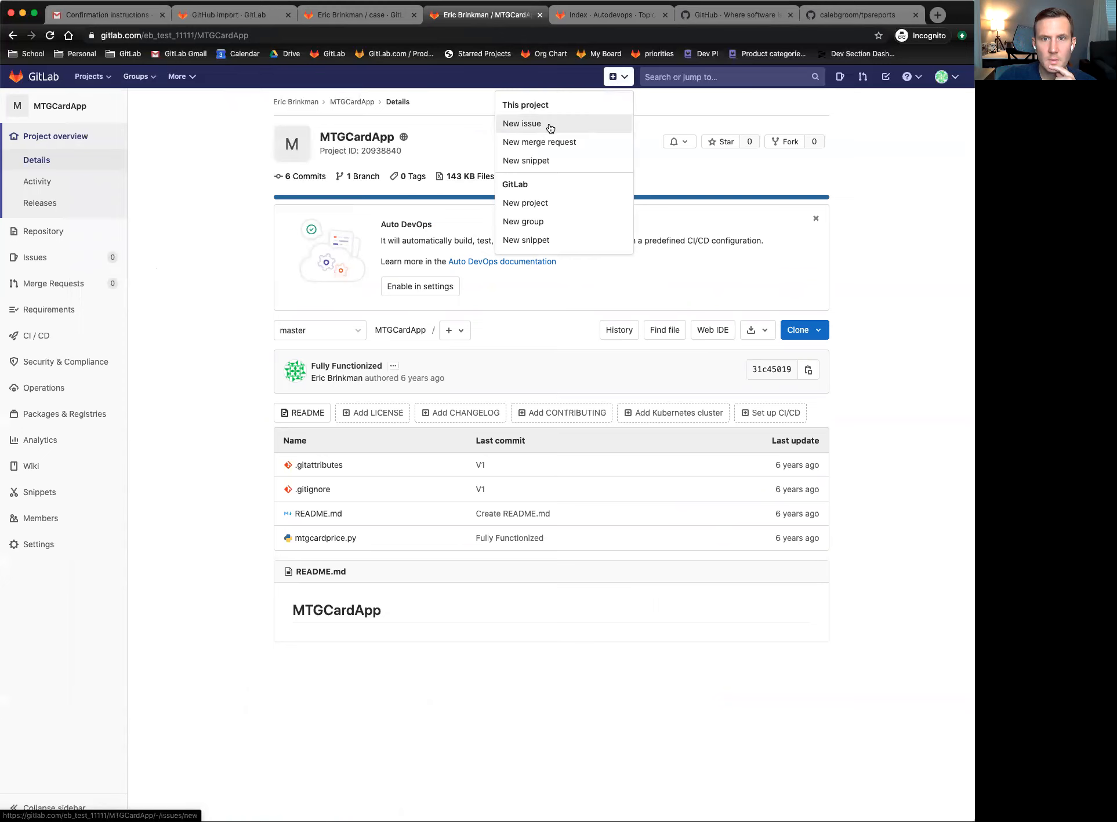
pyautogui.click(563, 203)
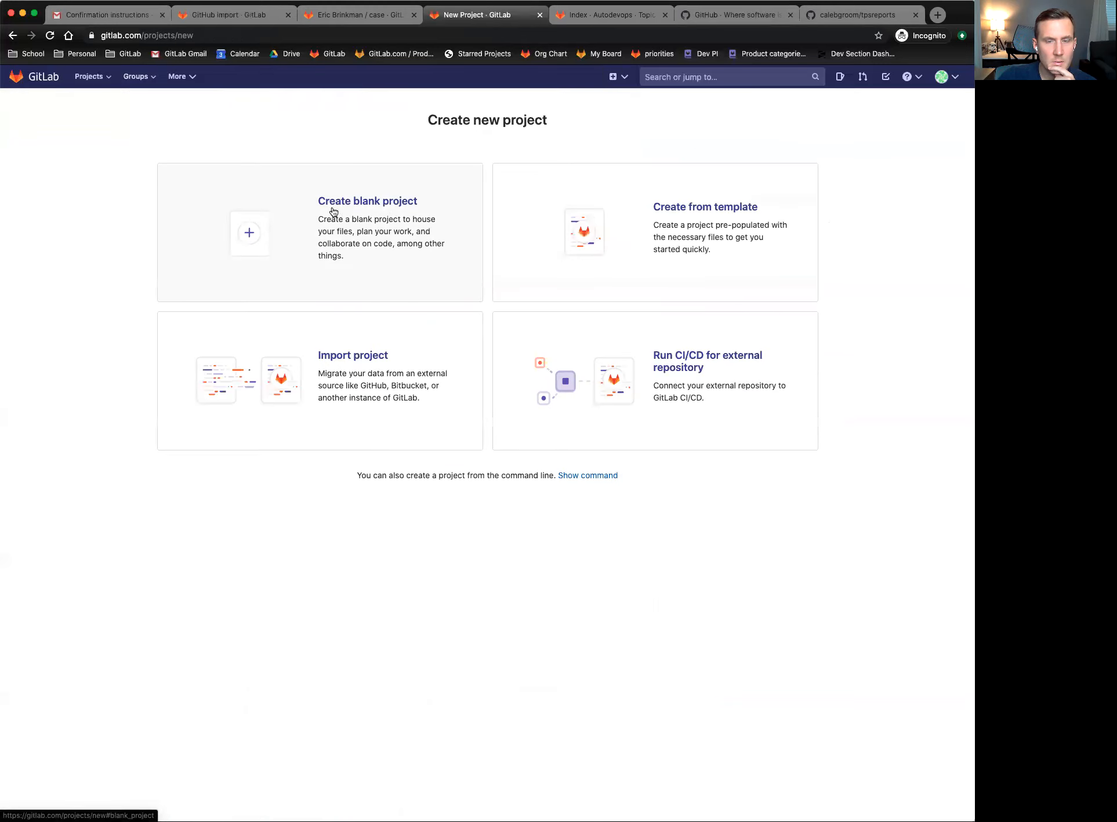
# - Create a project named 'ruby test' from the Ruby on Rails template
pyautogui.click(663, 242)
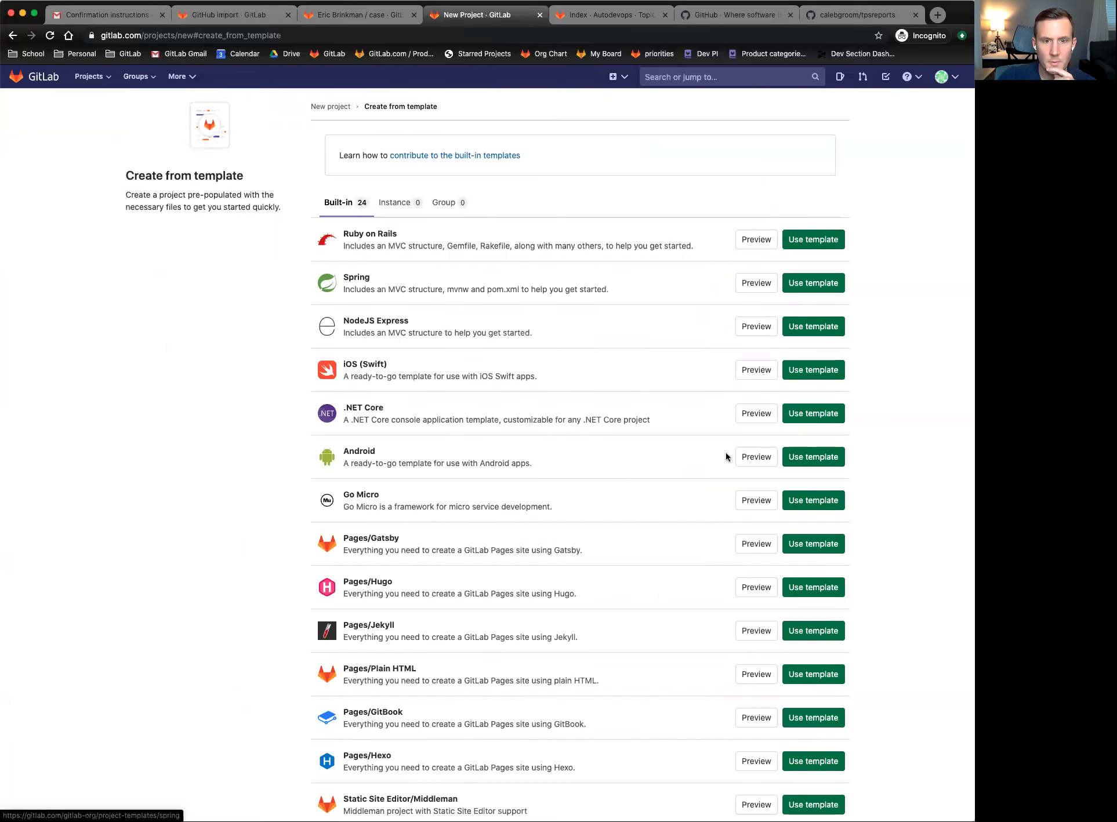
pyautogui.scroll(-5, 642, 400)
pyautogui.scroll(-2, 642, 399)
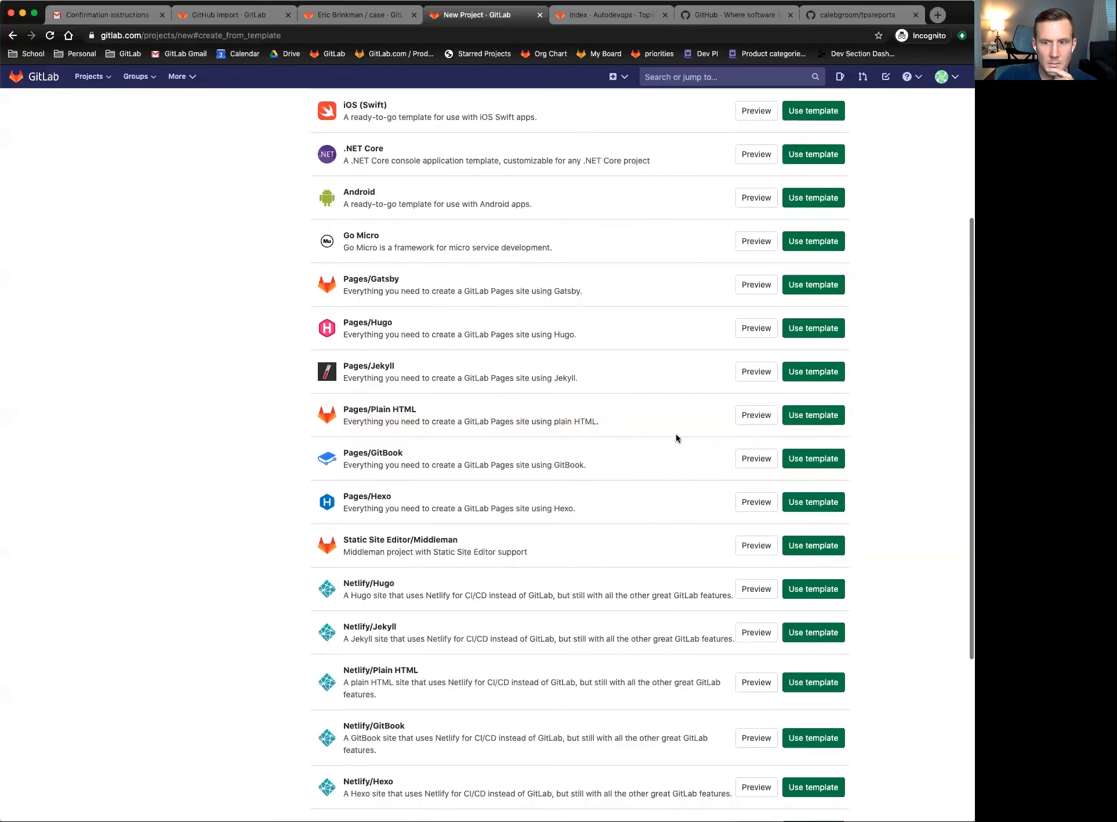
pyautogui.scroll(2, 870, 464)
pyautogui.scroll(5, 892, 370)
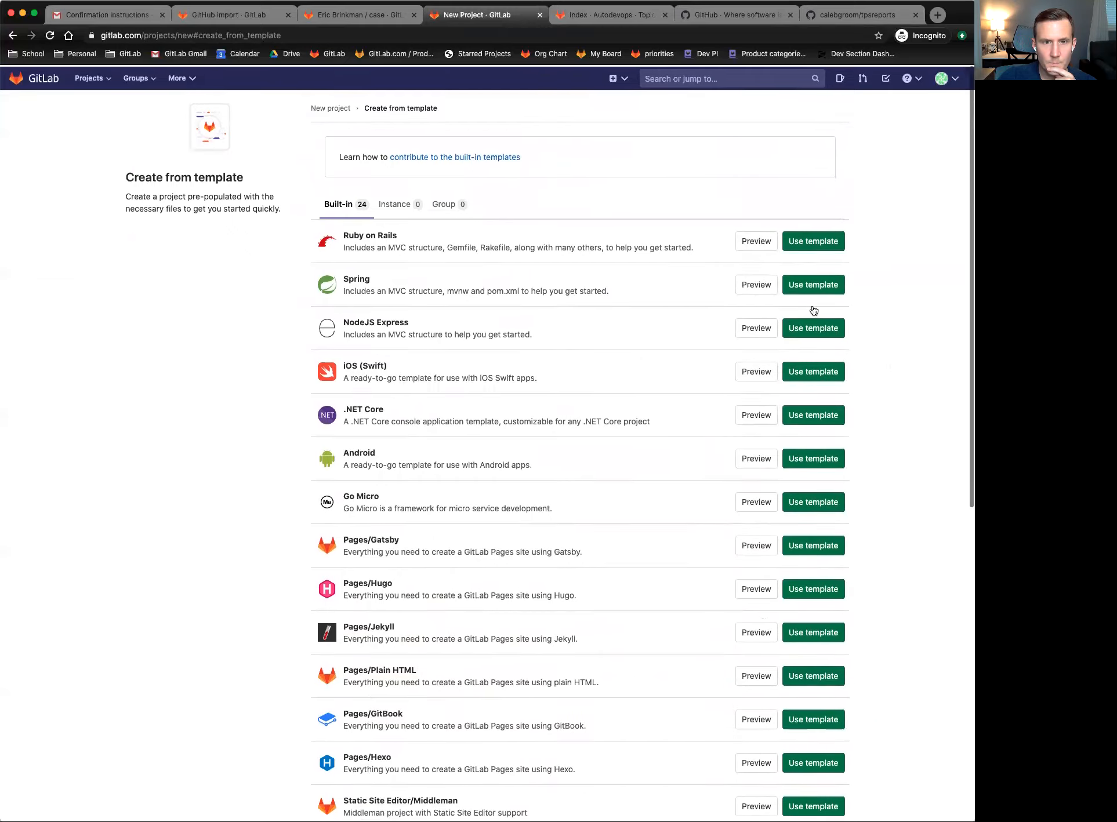
pyautogui.click(825, 244)
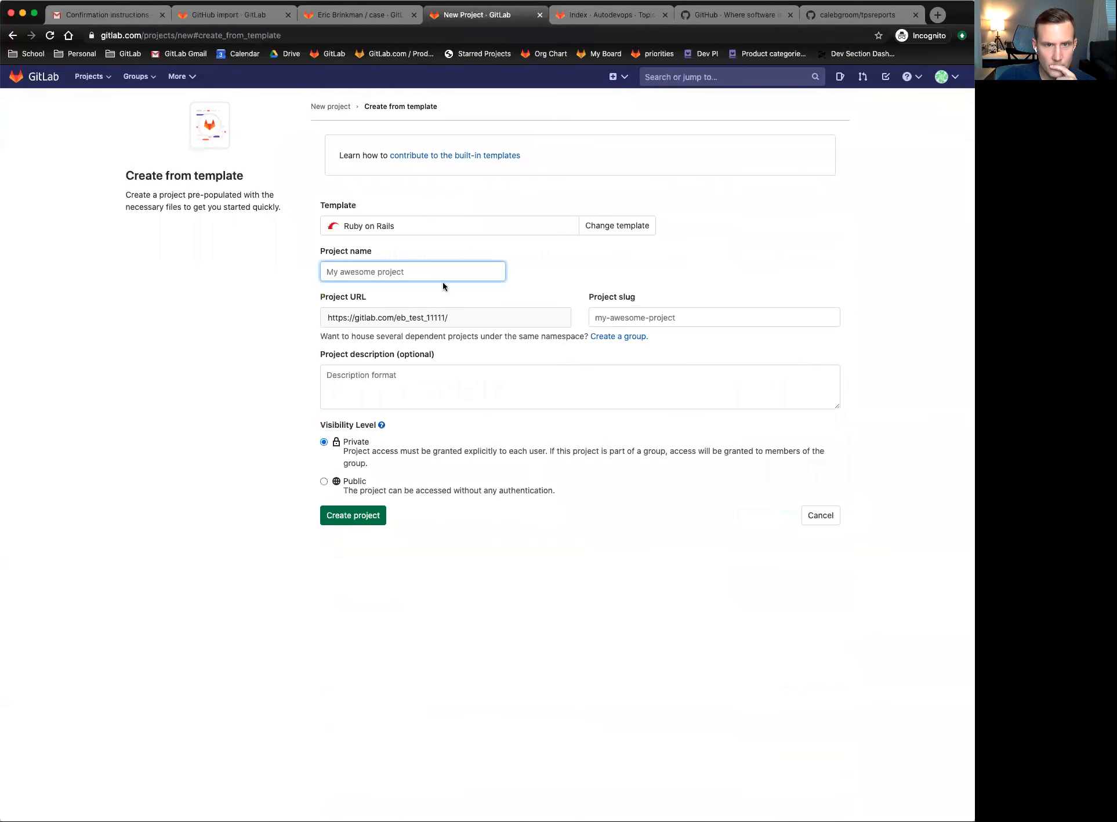
pyautogui.write('ruby test')
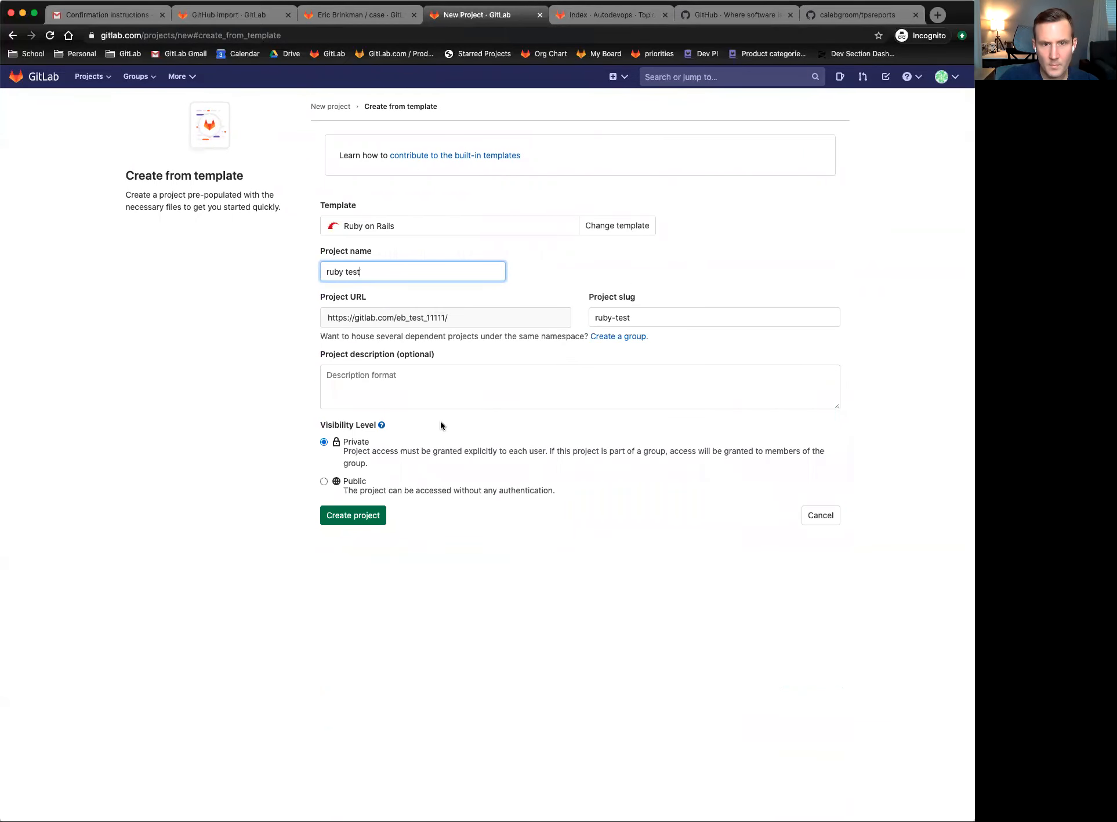
pyautogui.click(356, 516)
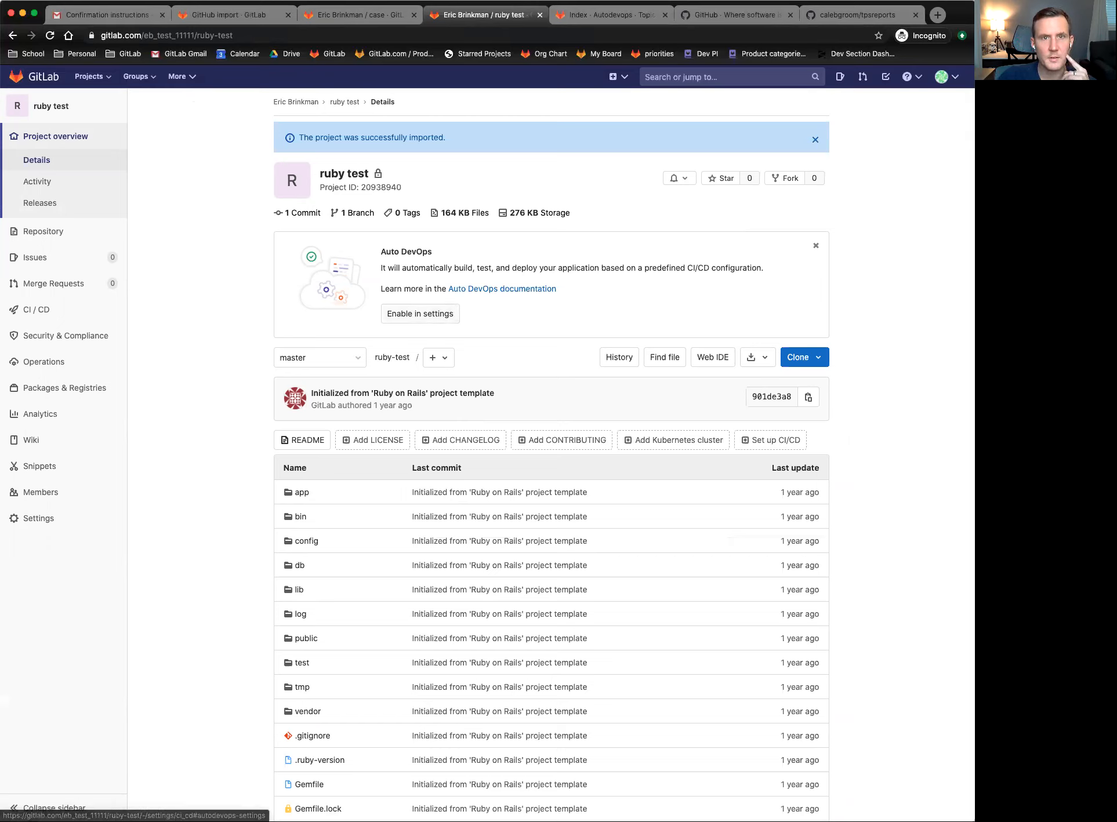
pyautogui.click(618, 77)
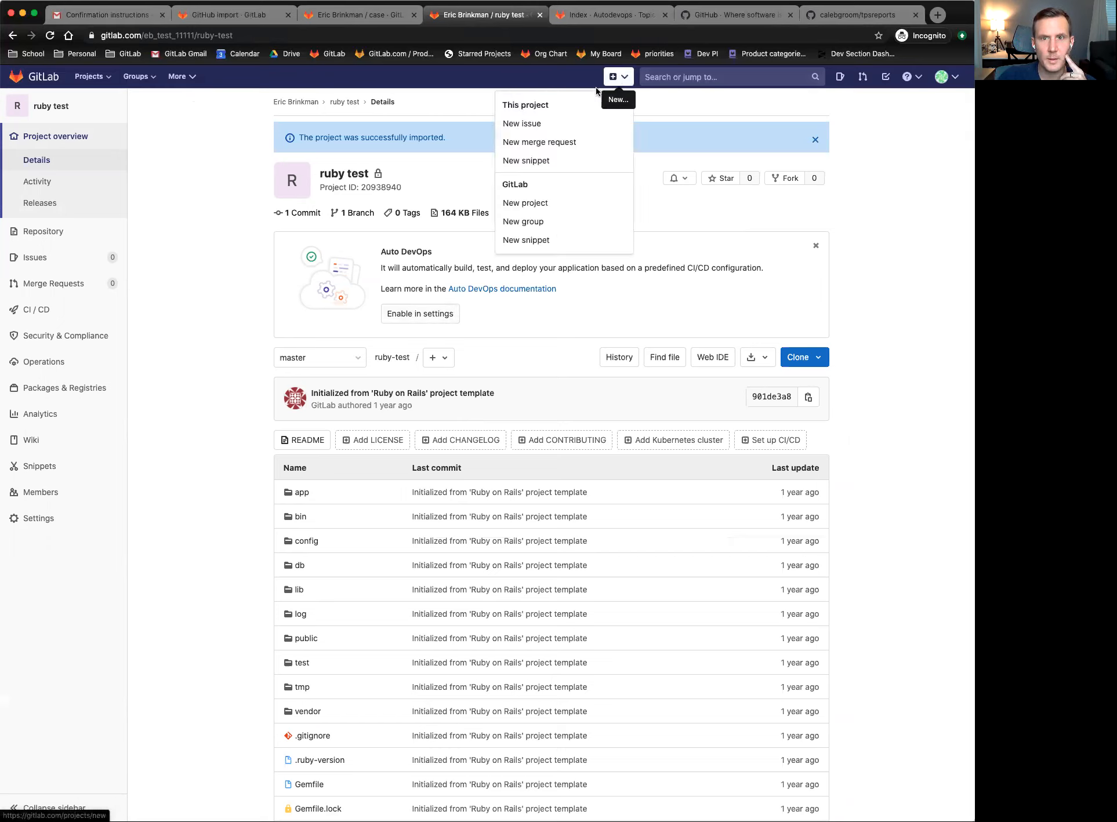
# - Create a blank project named 'Blank project', then show the tab's back history
pyautogui.click(539, 202)
pyautogui.click(308, 227)
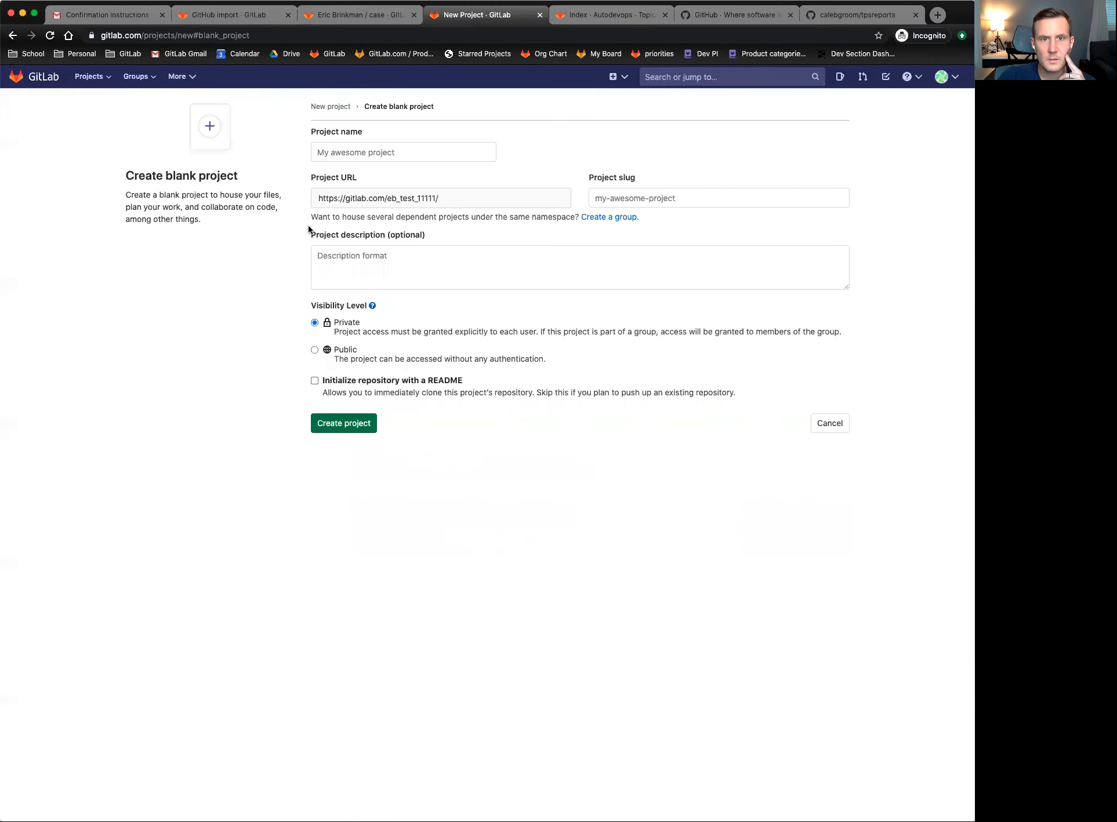
pyautogui.click(363, 150)
pyautogui.write('Blank project')
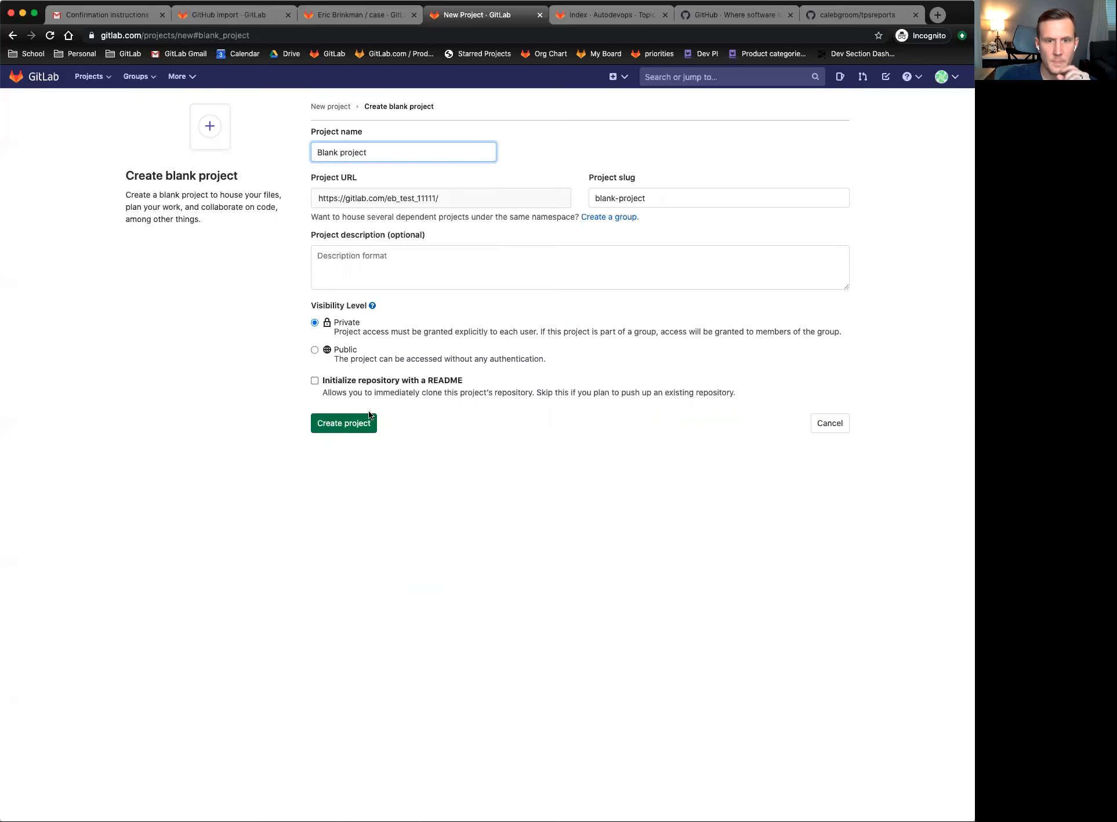
pyautogui.click(352, 423)
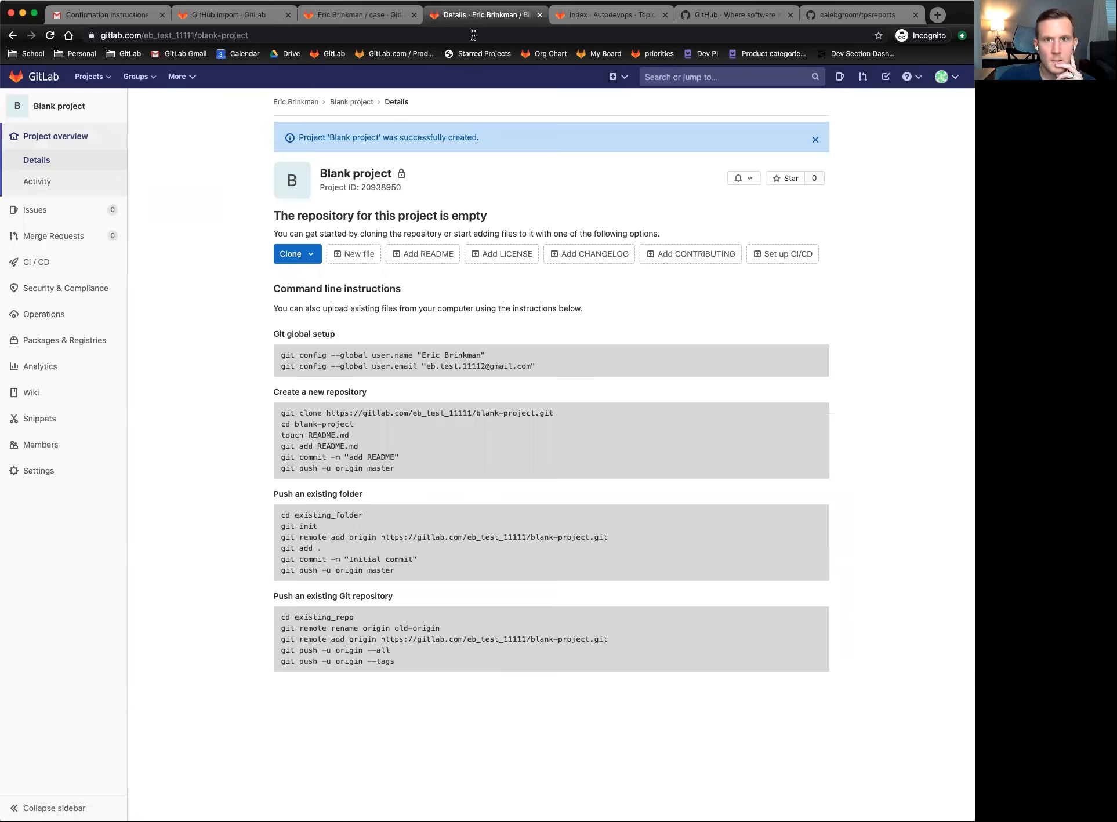
pyautogui.rightClick(19, 37)
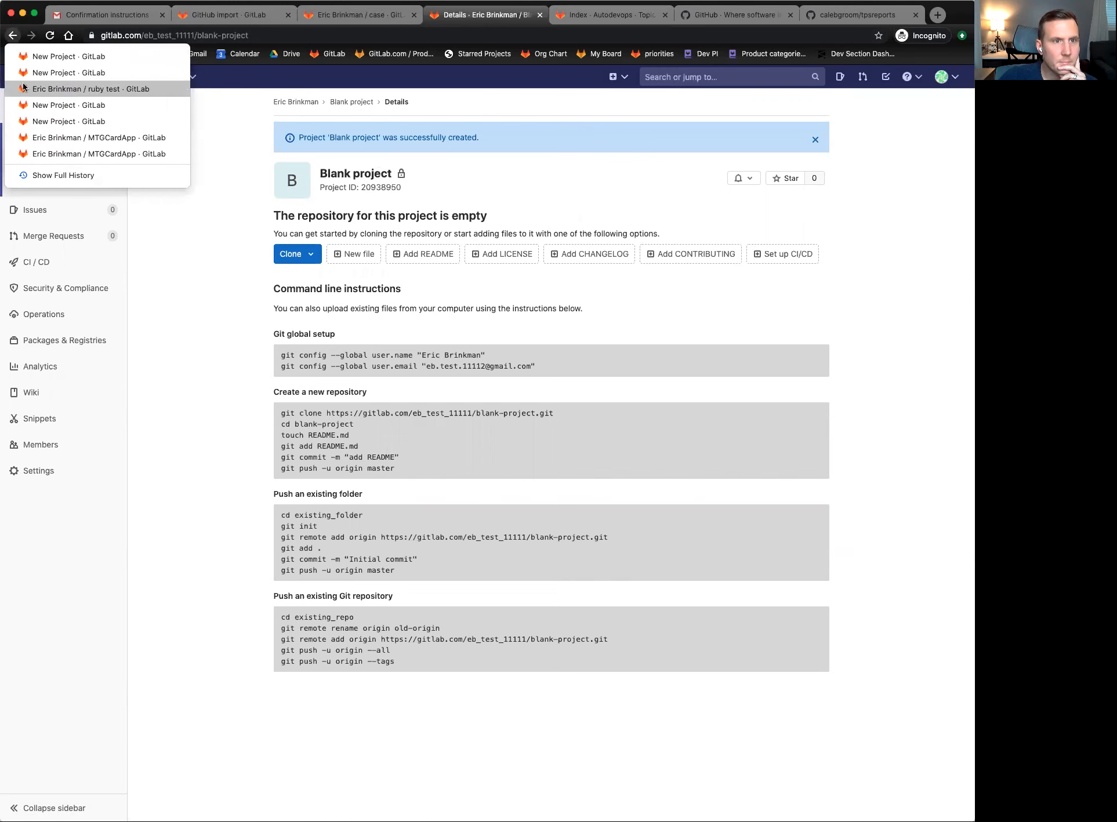
# - Enable Auto DevOps as MTGCardApp's default pipeline and save the setting
pyautogui.click(69, 138)
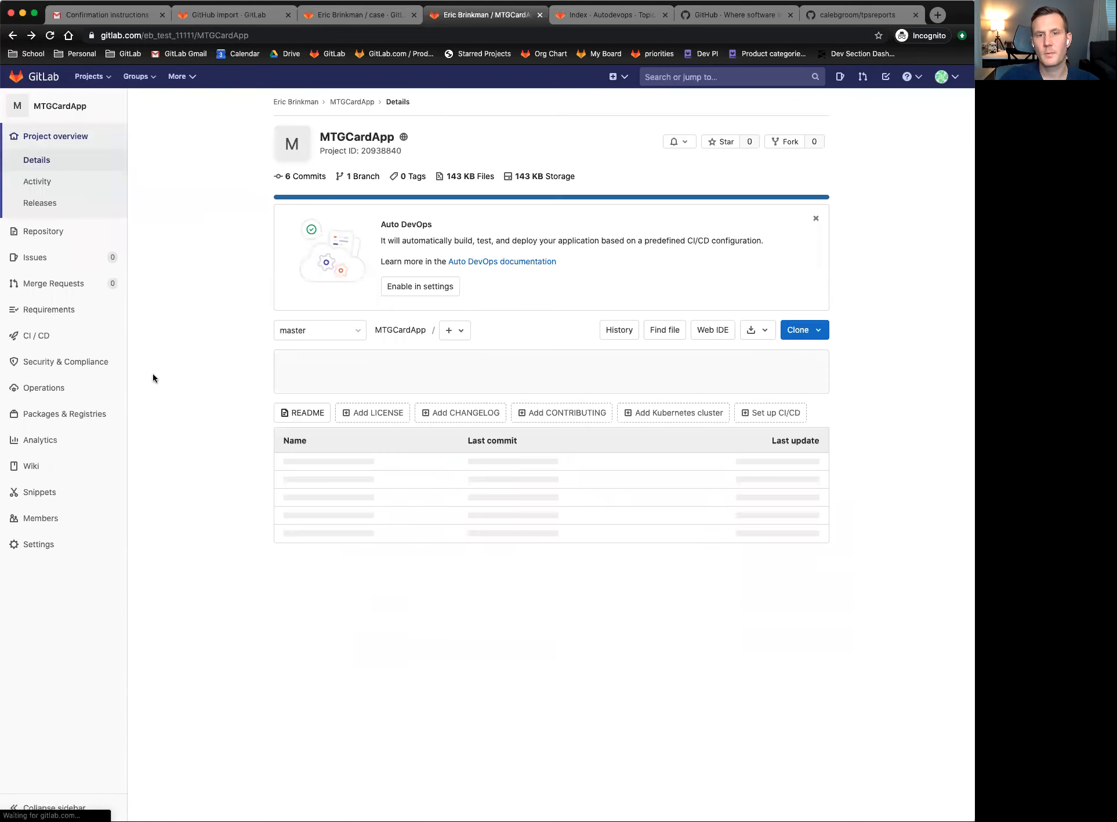
pyautogui.click(414, 287)
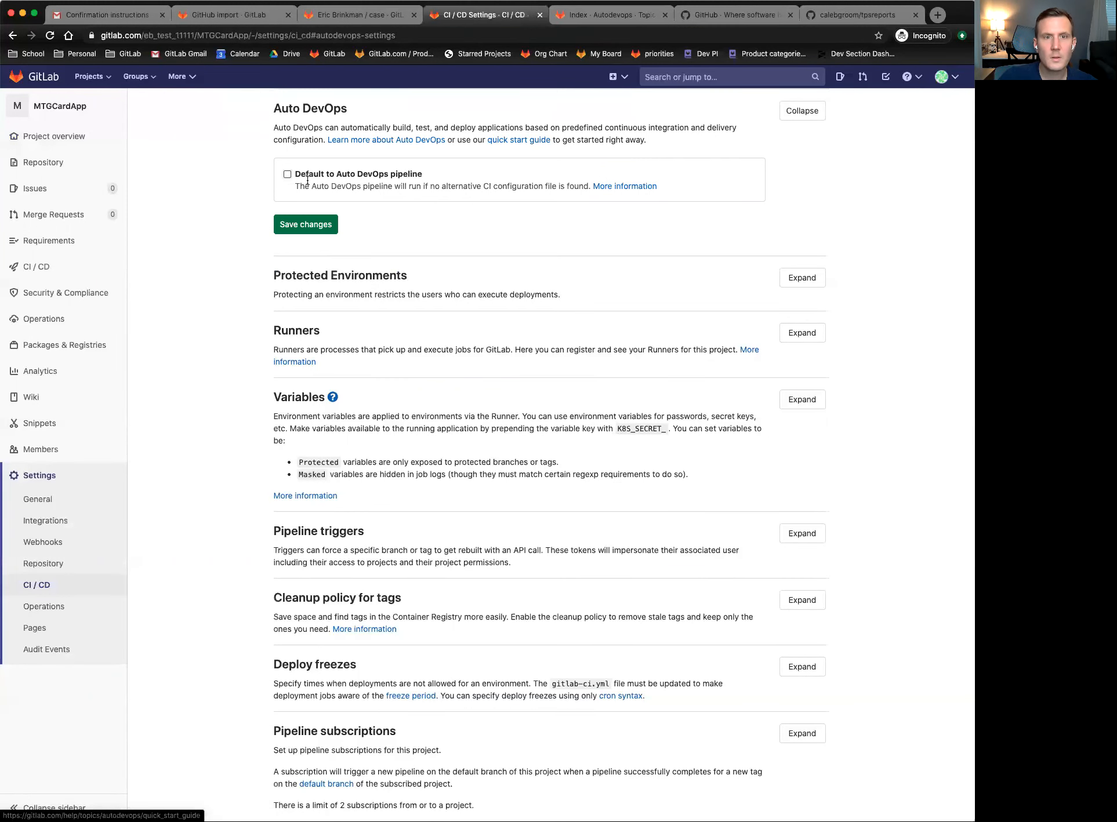
pyautogui.click(287, 174)
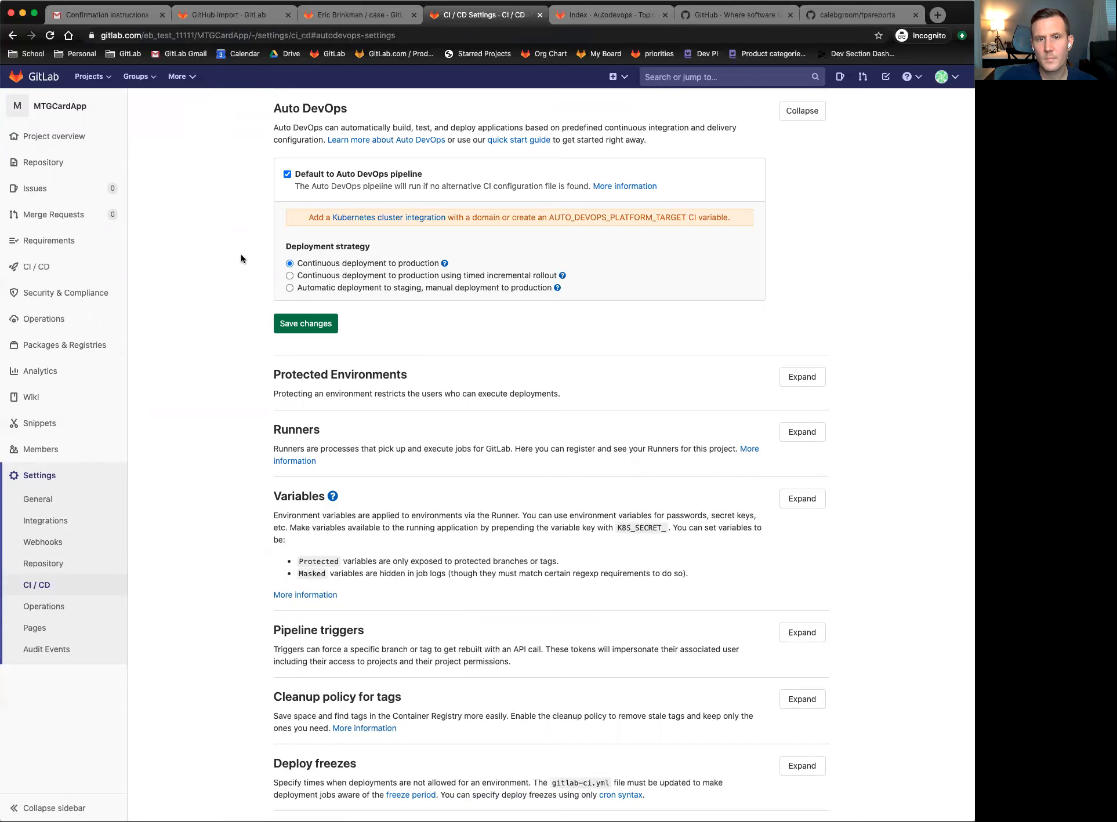
pyautogui.click(294, 323)
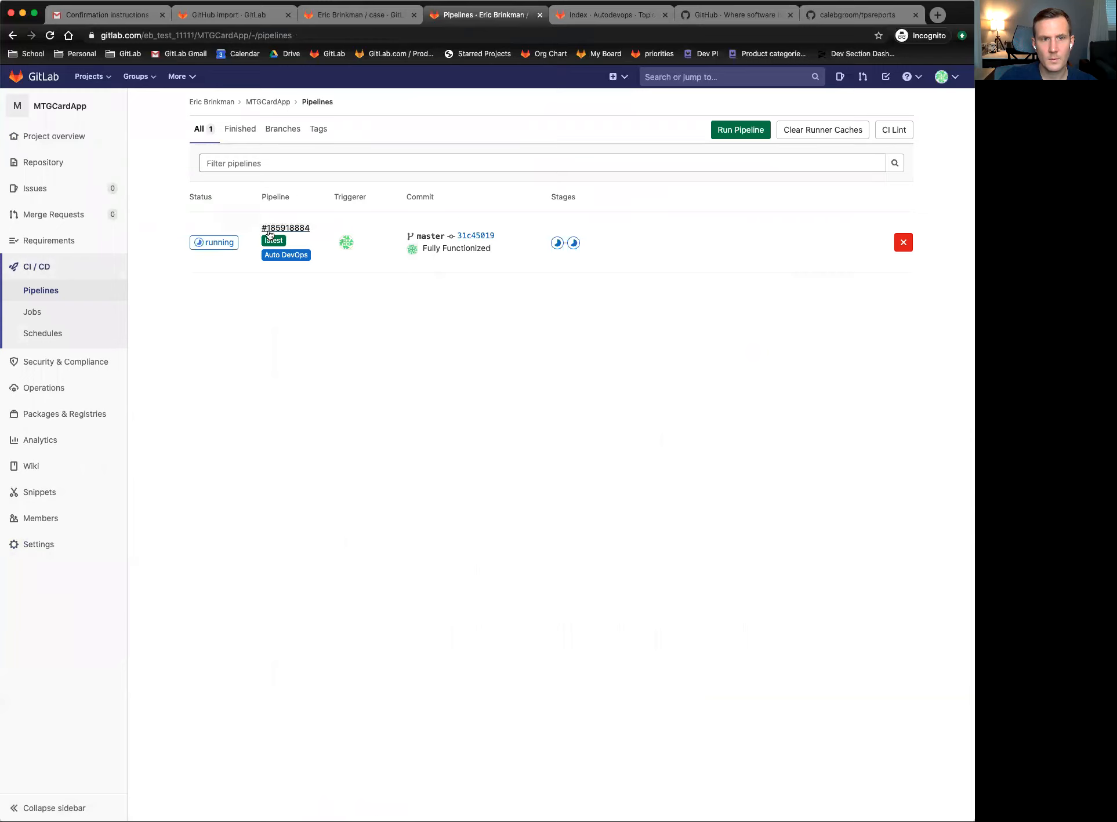
# - View the running seven-job pipeline, then return to the MTGCardApp project overview
pyautogui.click(217, 247)
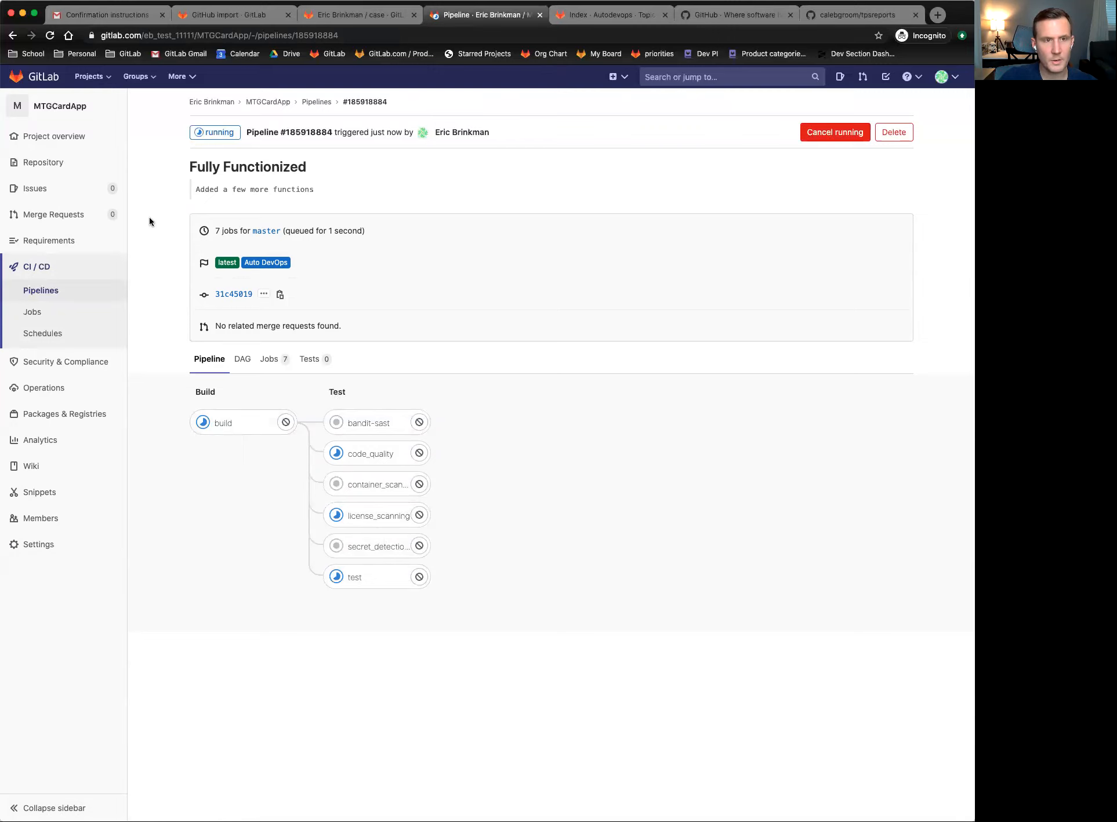
pyautogui.click(55, 136)
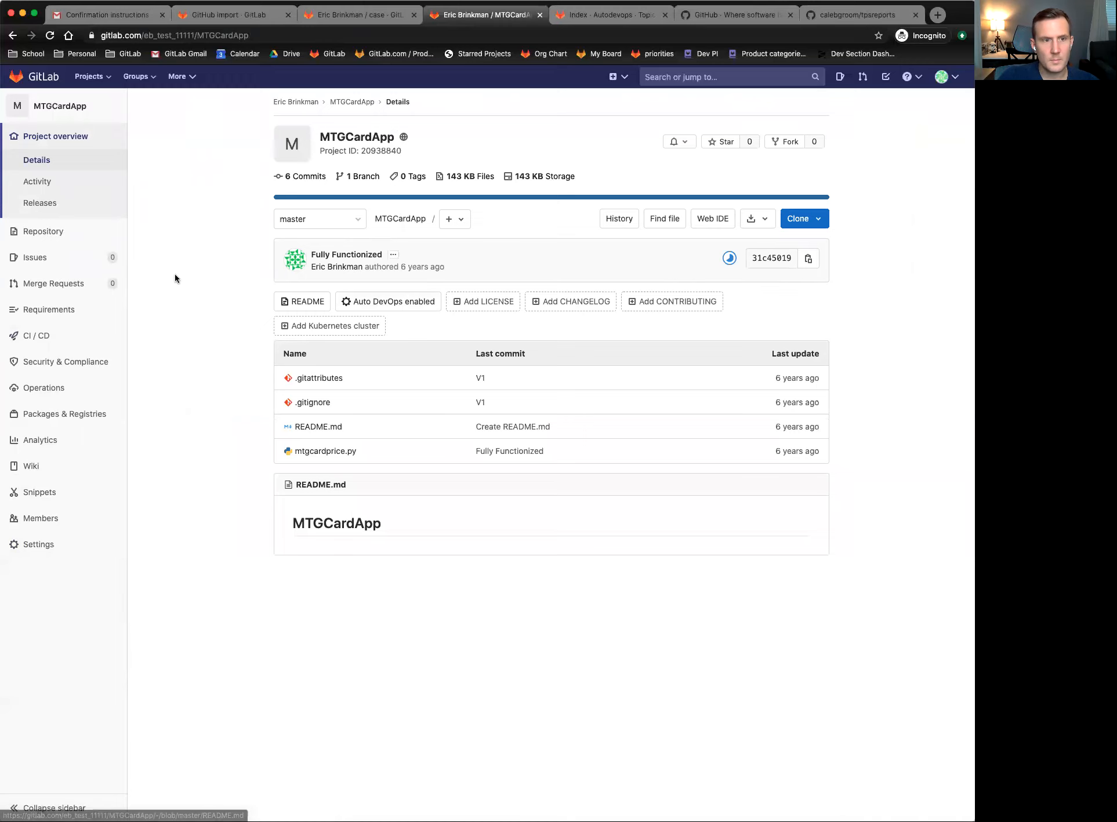
# - Open mtgcardprice.py, back out of the Edit page, and open it in the Web IDE
pyautogui.click(327, 453)
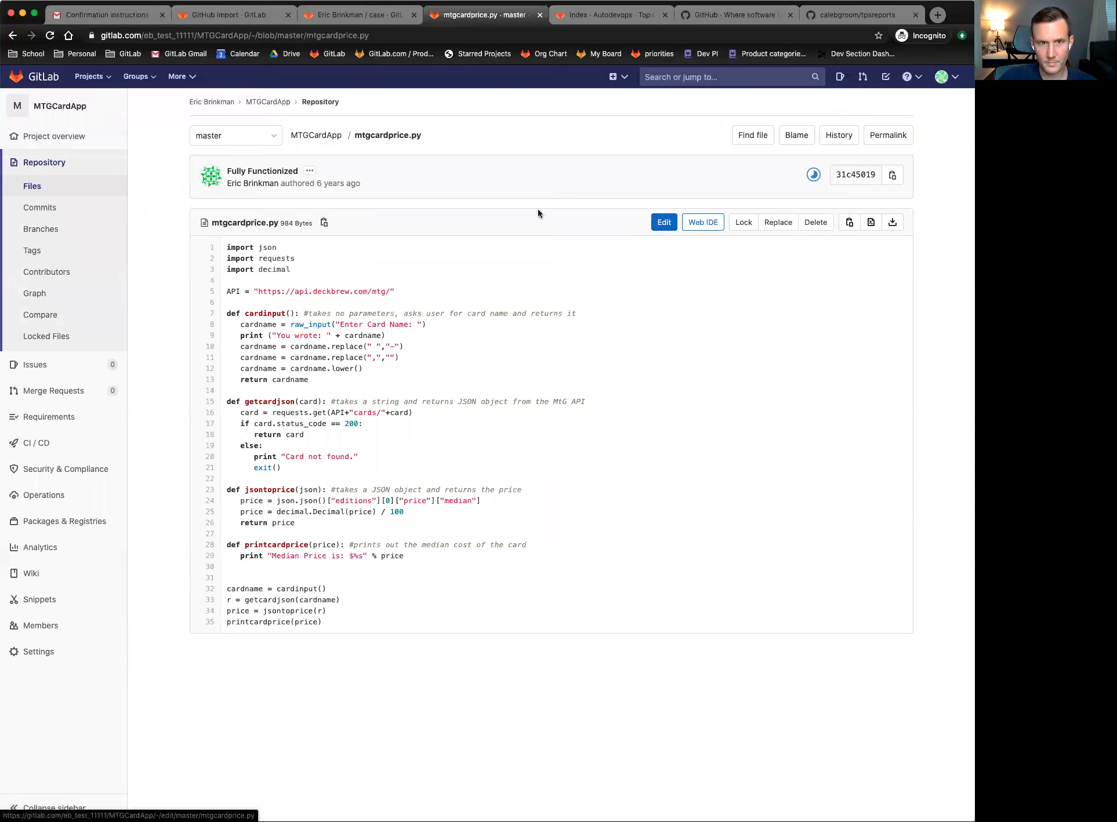
pyautogui.click(670, 223)
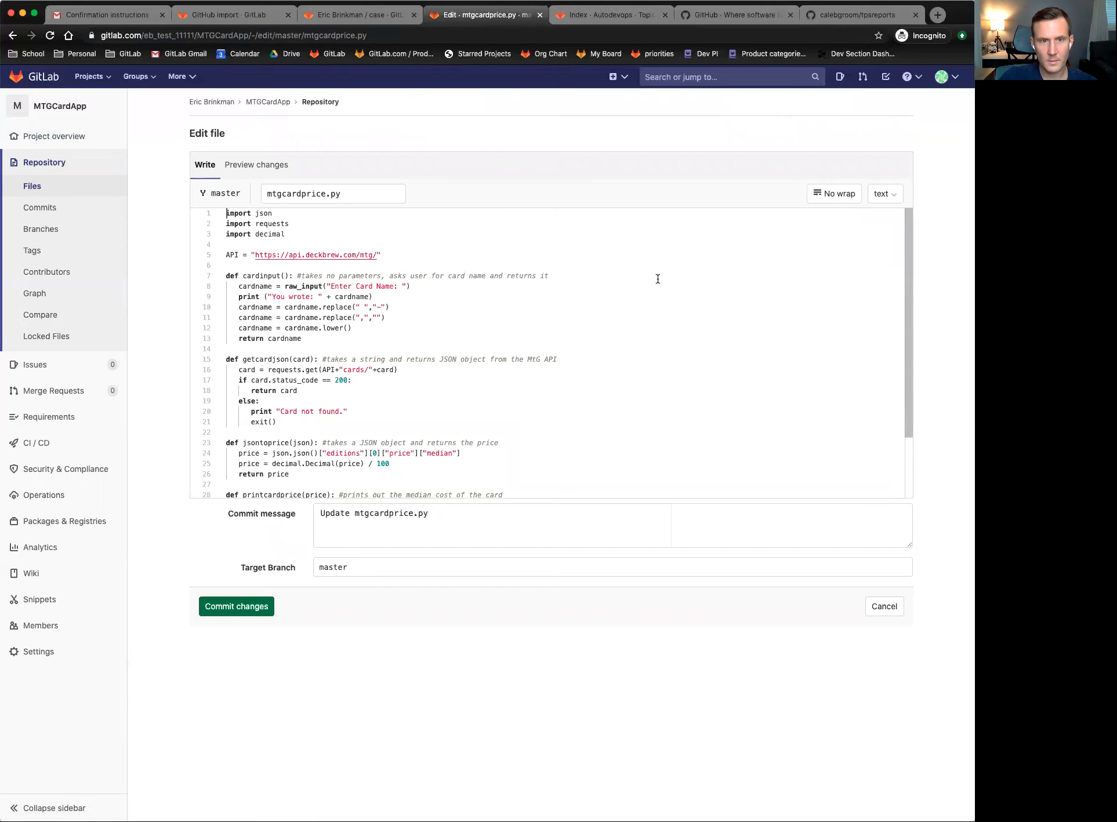
pyautogui.scroll(-1, 656, 277)
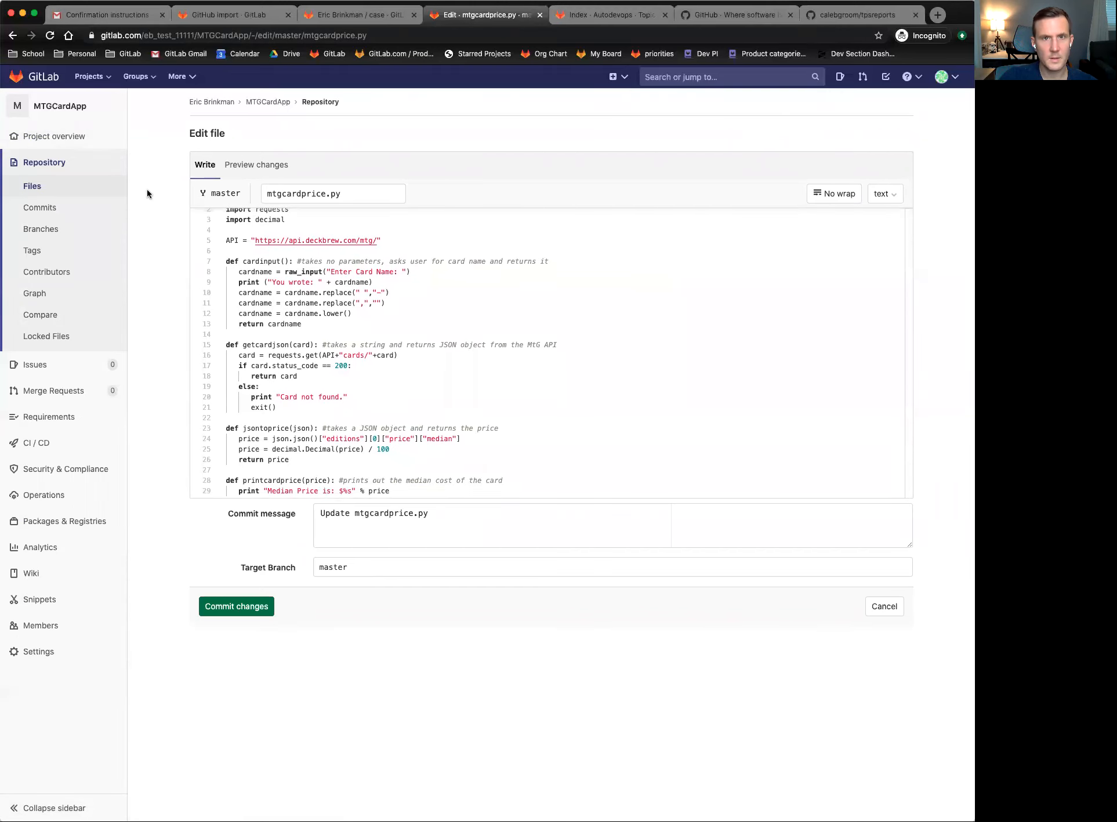
pyautogui.hscroll(-5, 147, 190)
pyautogui.press('Return')
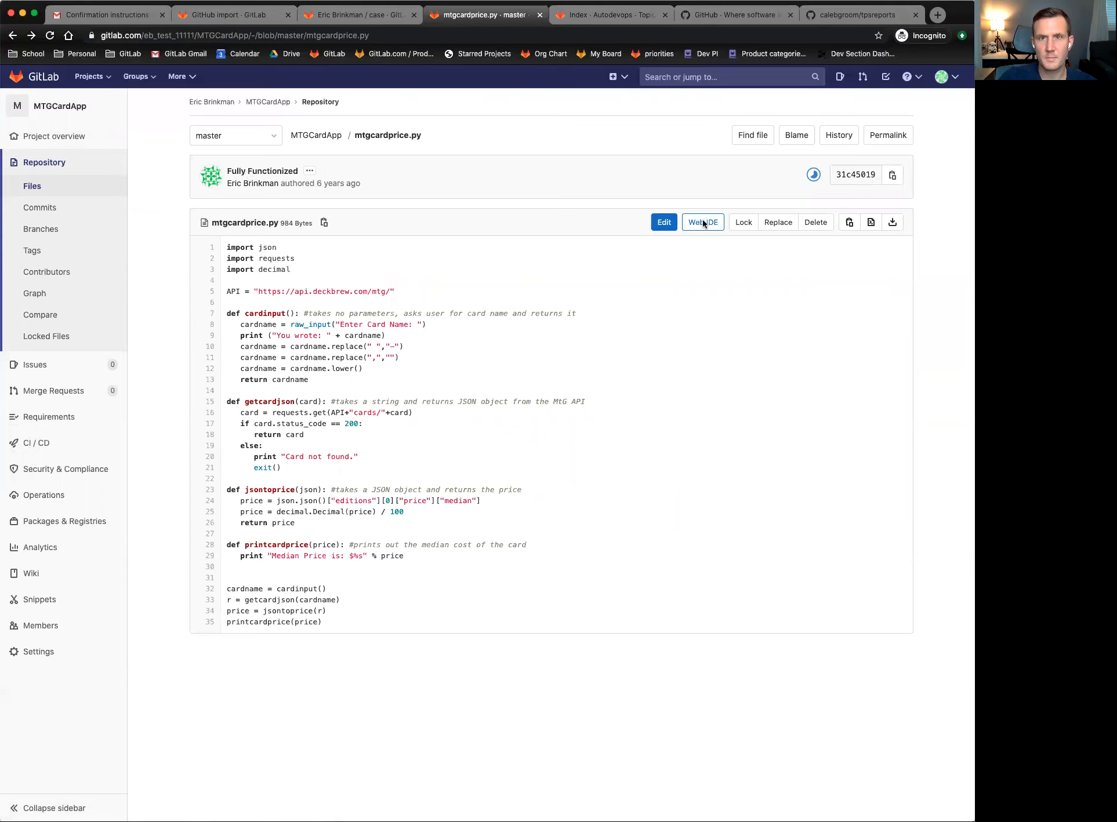
pyautogui.click(702, 220)
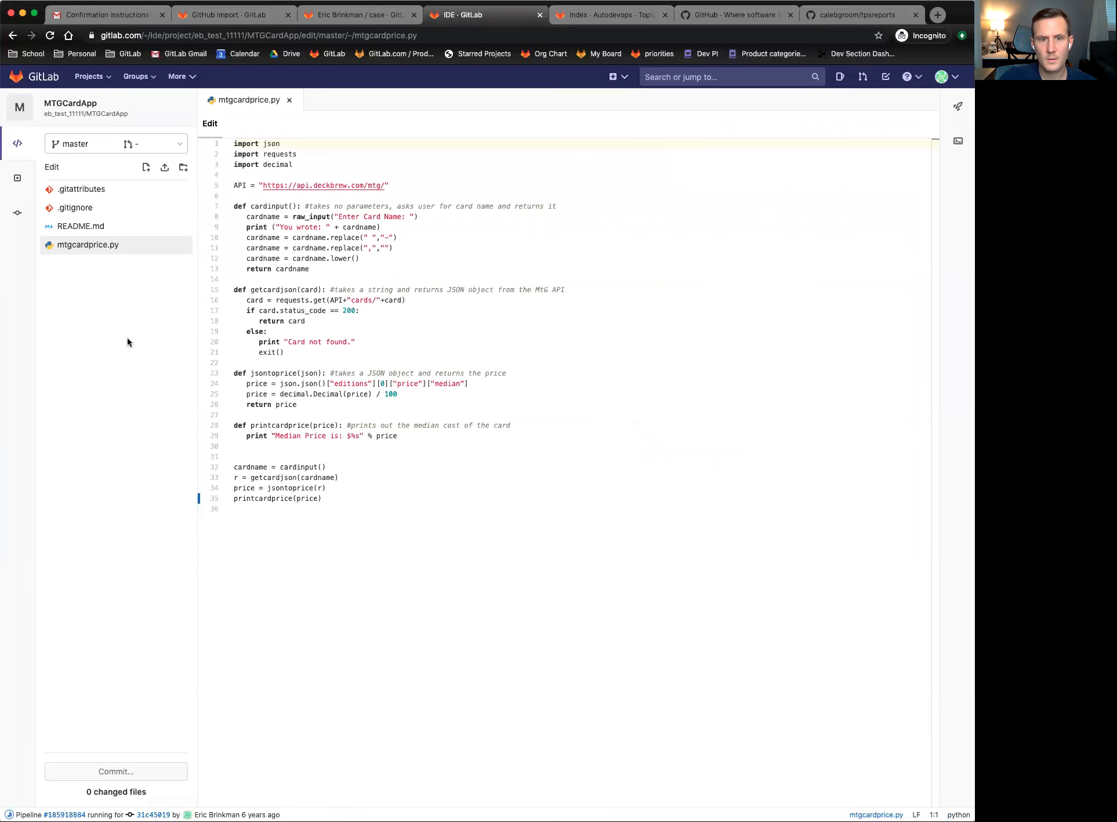
# - Add a print "Hello world" line after line 29 of mtgcardprice.py
pyautogui.click(354, 488)
pyautogui.click(354, 497)
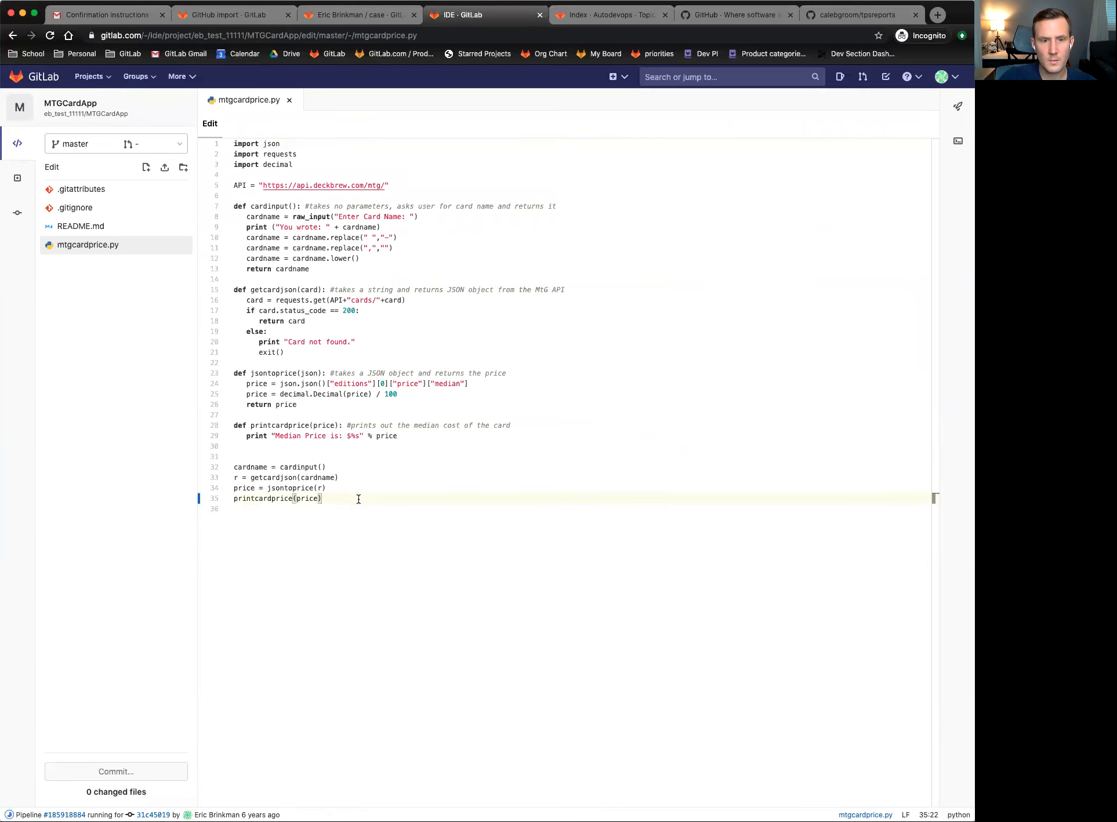
pyautogui.click(404, 439)
pyautogui.press('Return')
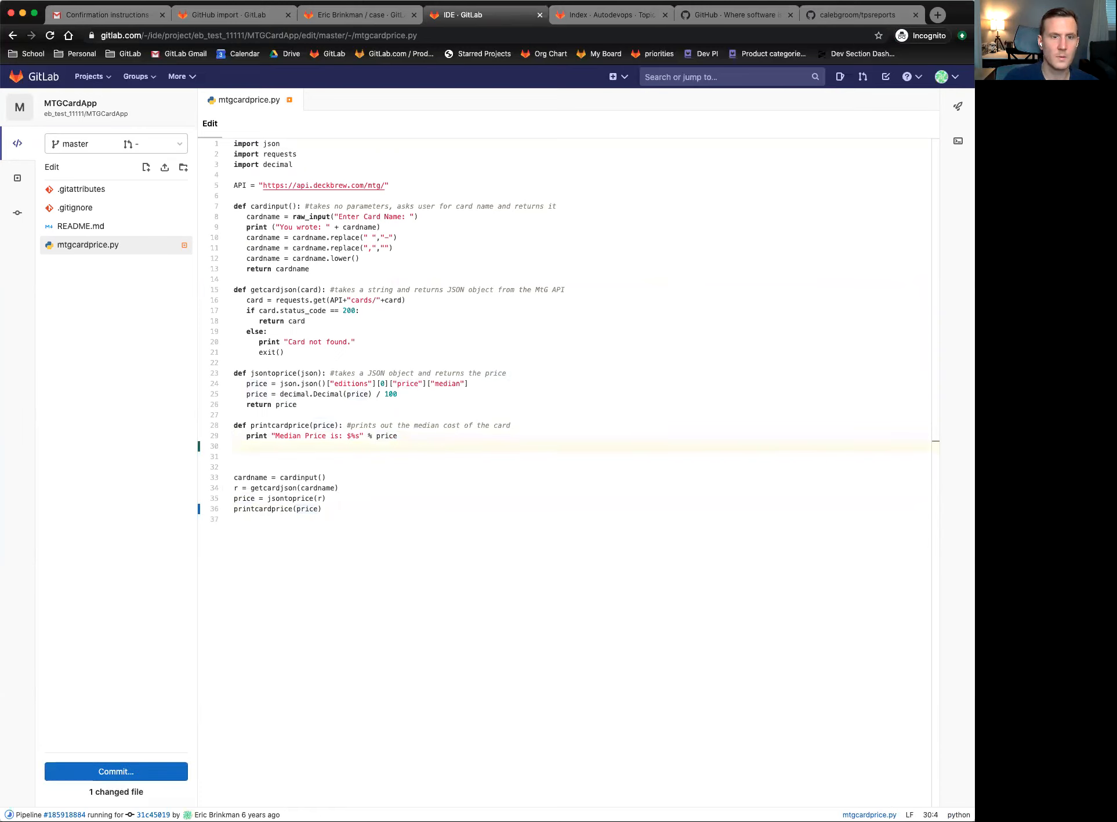
pyautogui.write('prin')
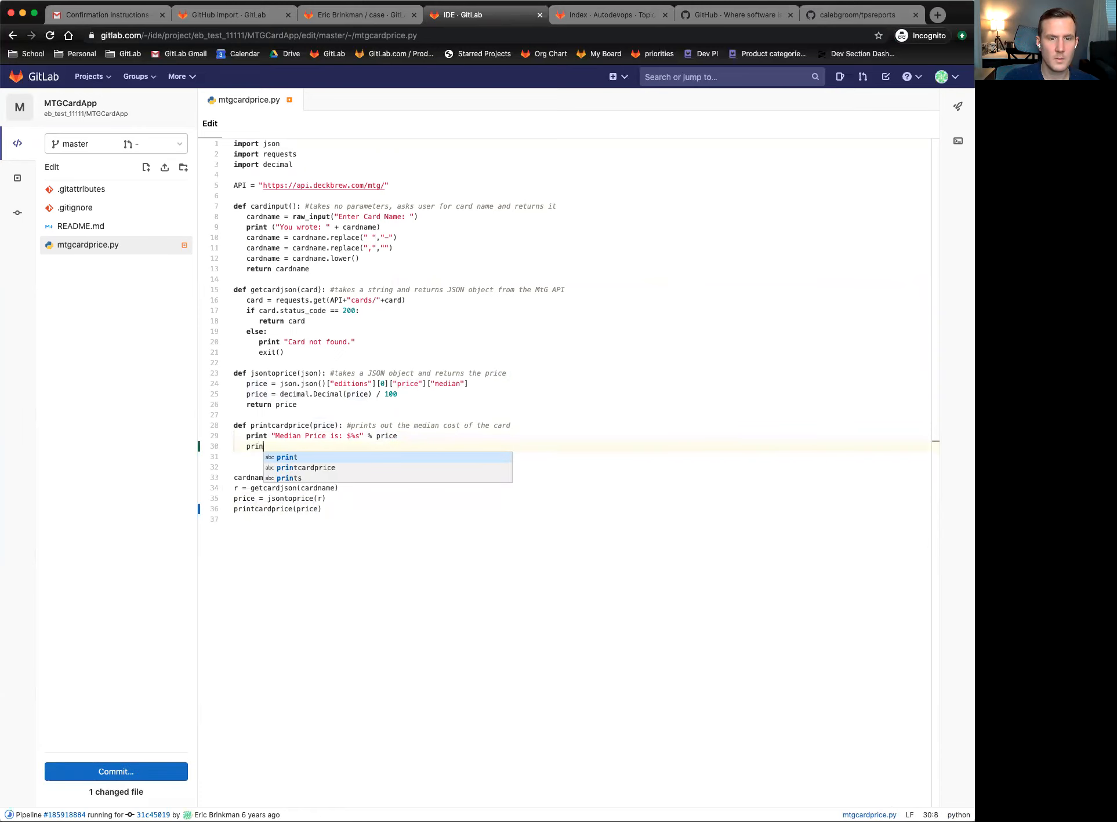
pyautogui.write('t')
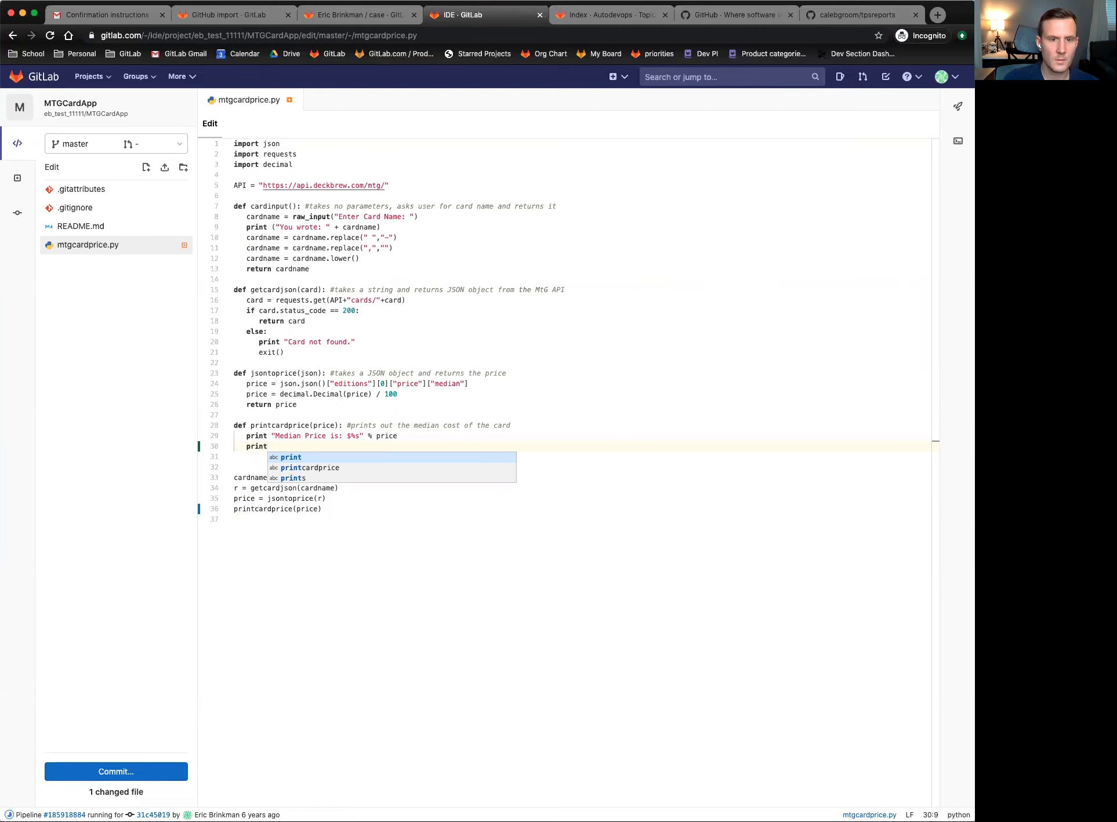
pyautogui.write(' "Hello world')
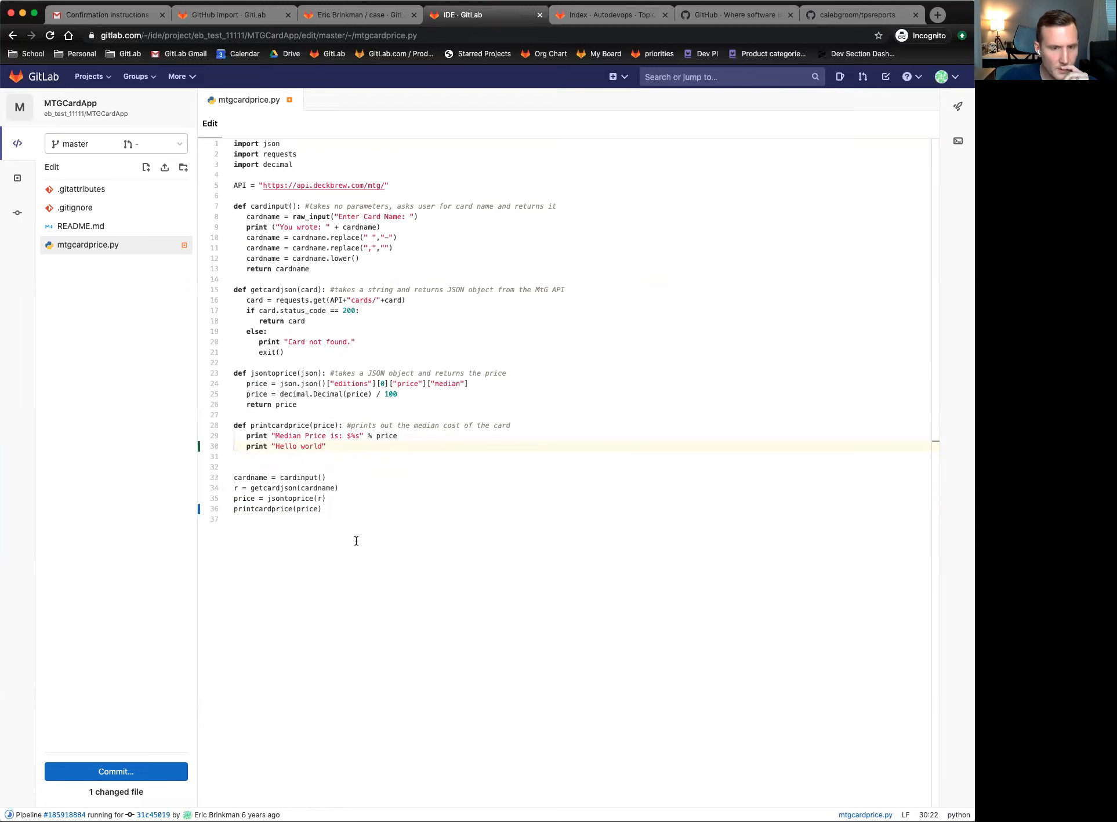
# - Commit with message 'Be more friendly' to a new branch with a merge request
pyautogui.click(97, 772)
pyautogui.click(111, 674)
pyautogui.write('Be more friendly')
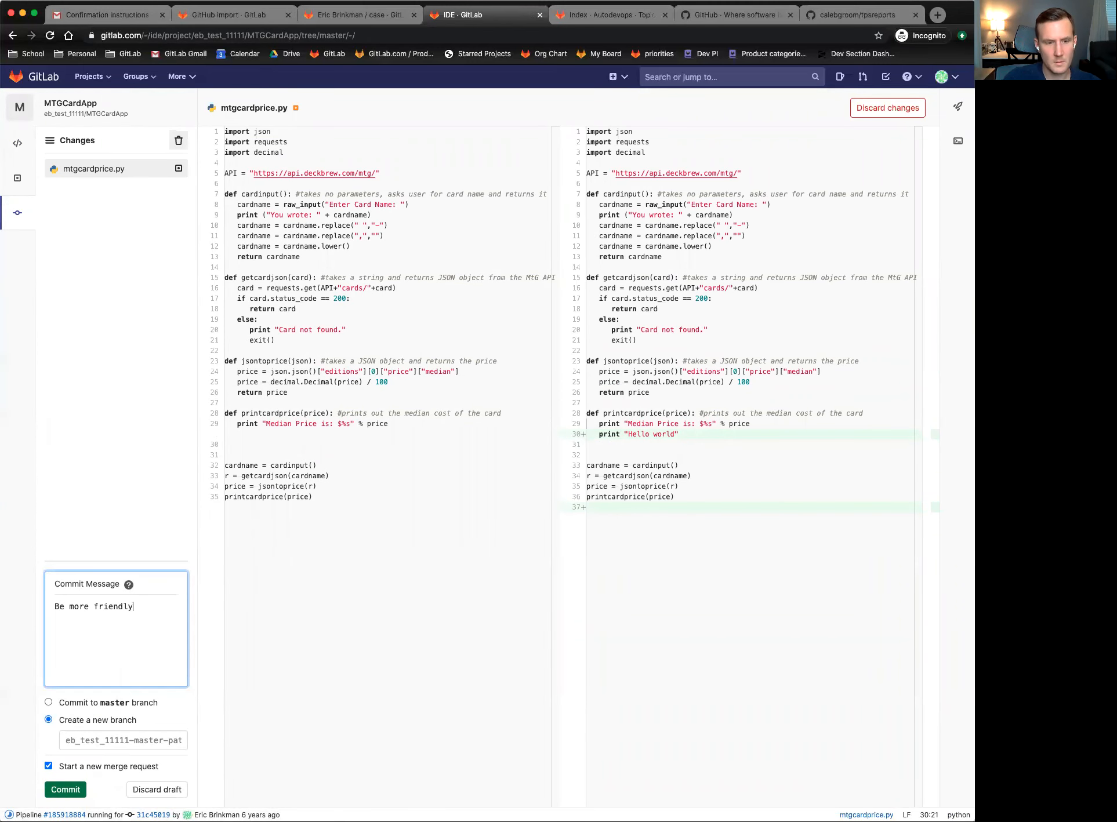
pyautogui.click(63, 790)
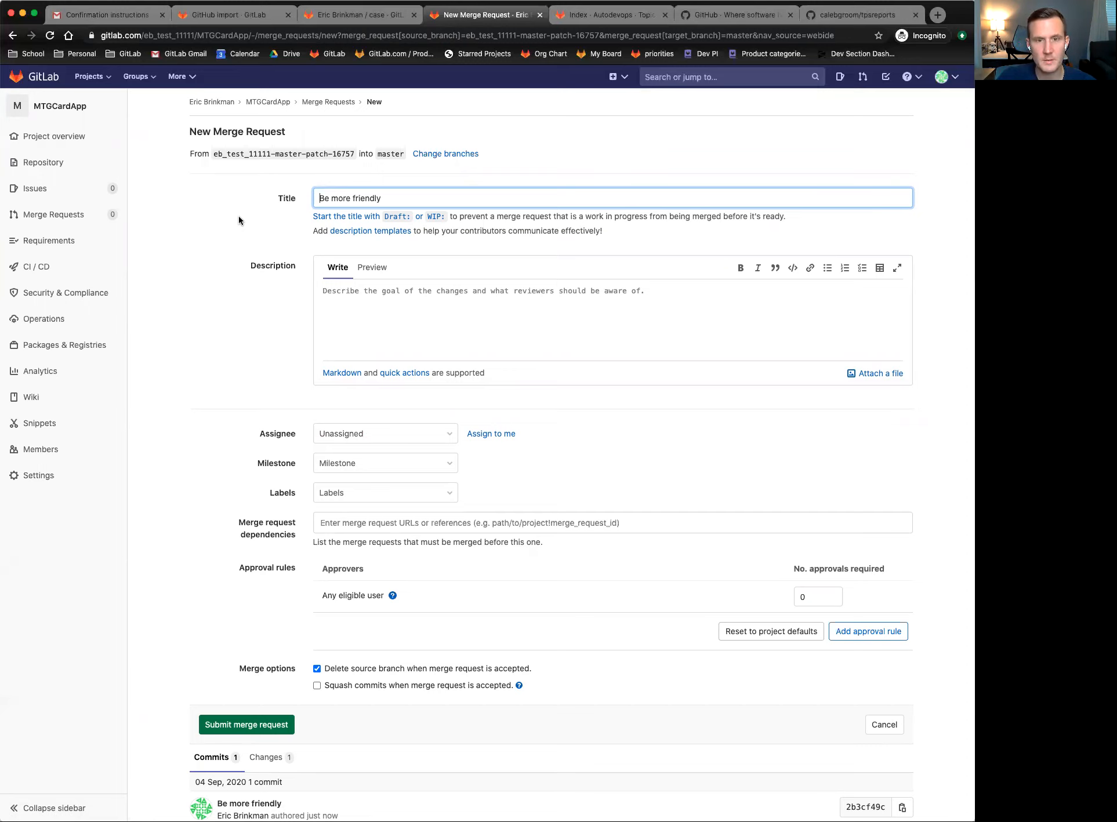
# - Look over the merge request's description and milestone fields, then go to Change branches
pyautogui.click(422, 313)
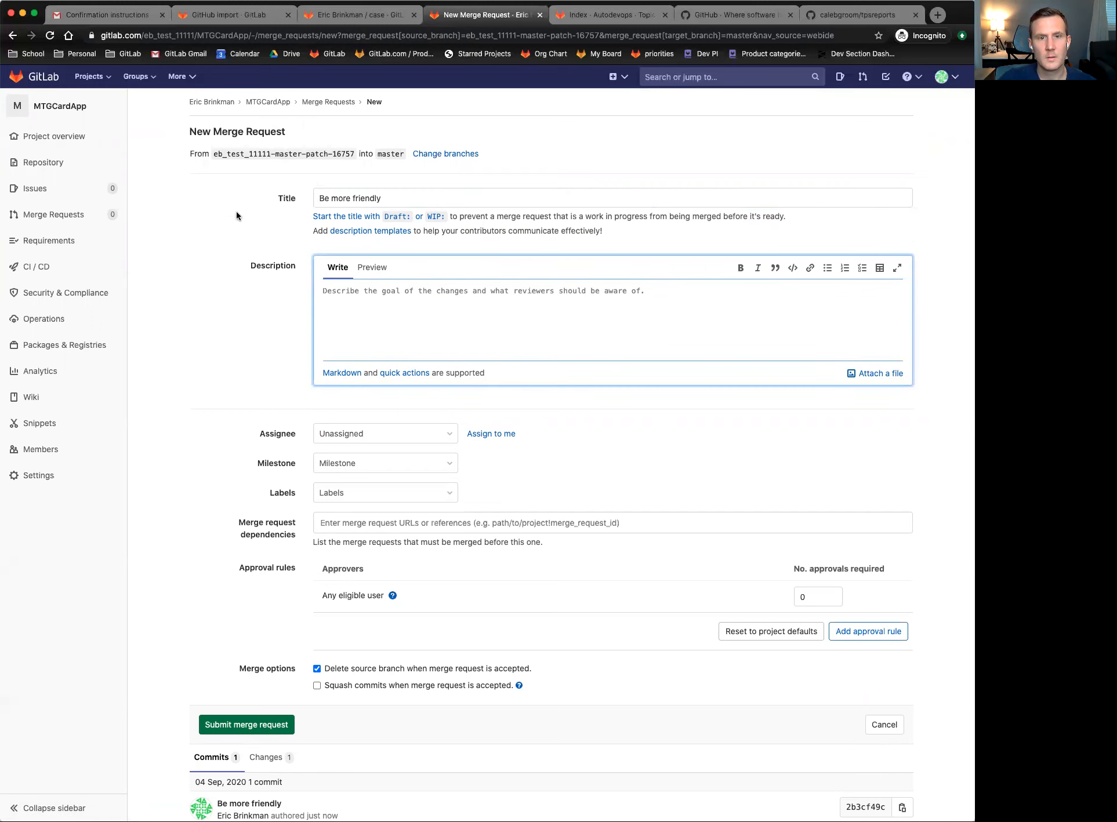
pyautogui.scroll(-3, 255, 216)
pyautogui.scroll(3, 255, 215)
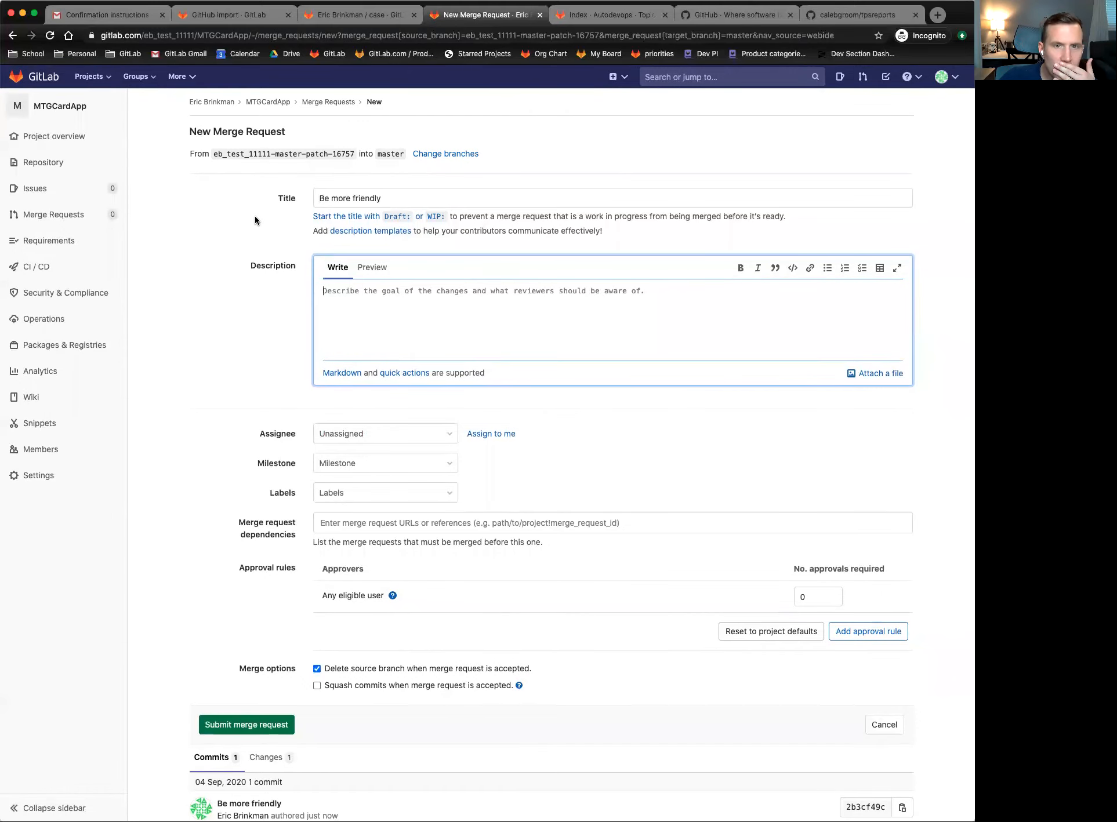
pyautogui.click(458, 233)
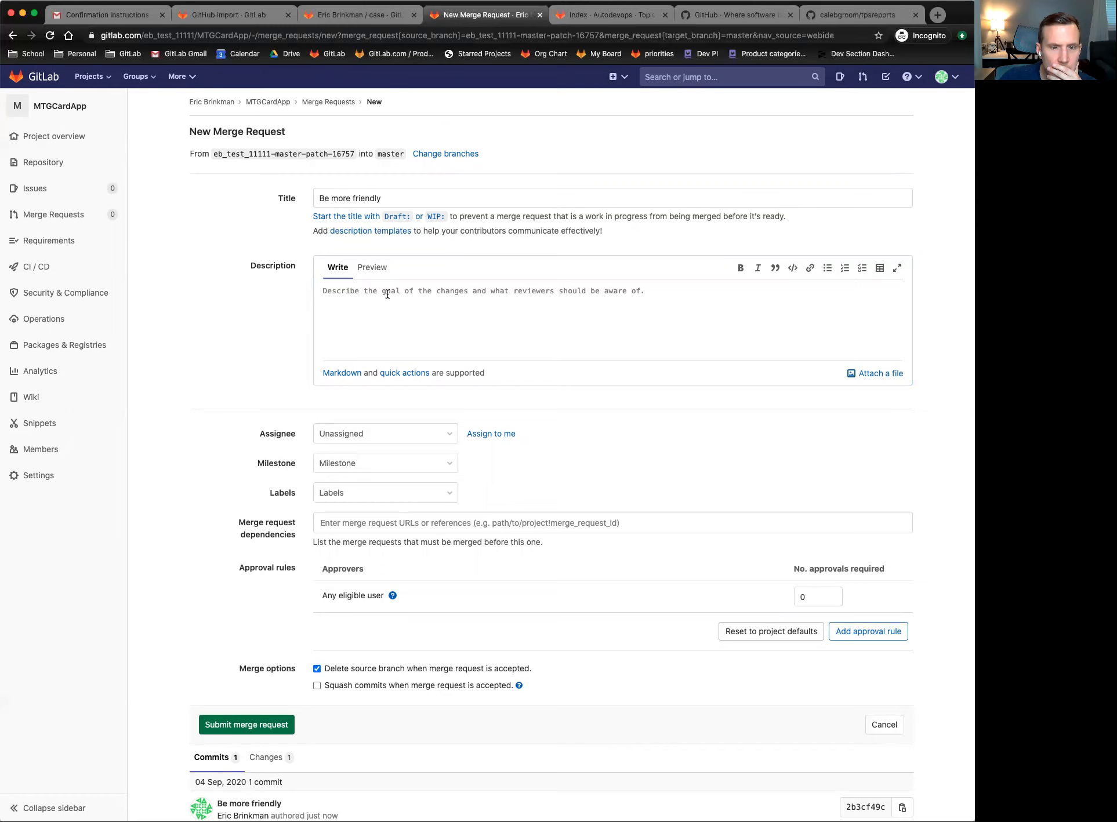
pyautogui.click(242, 366)
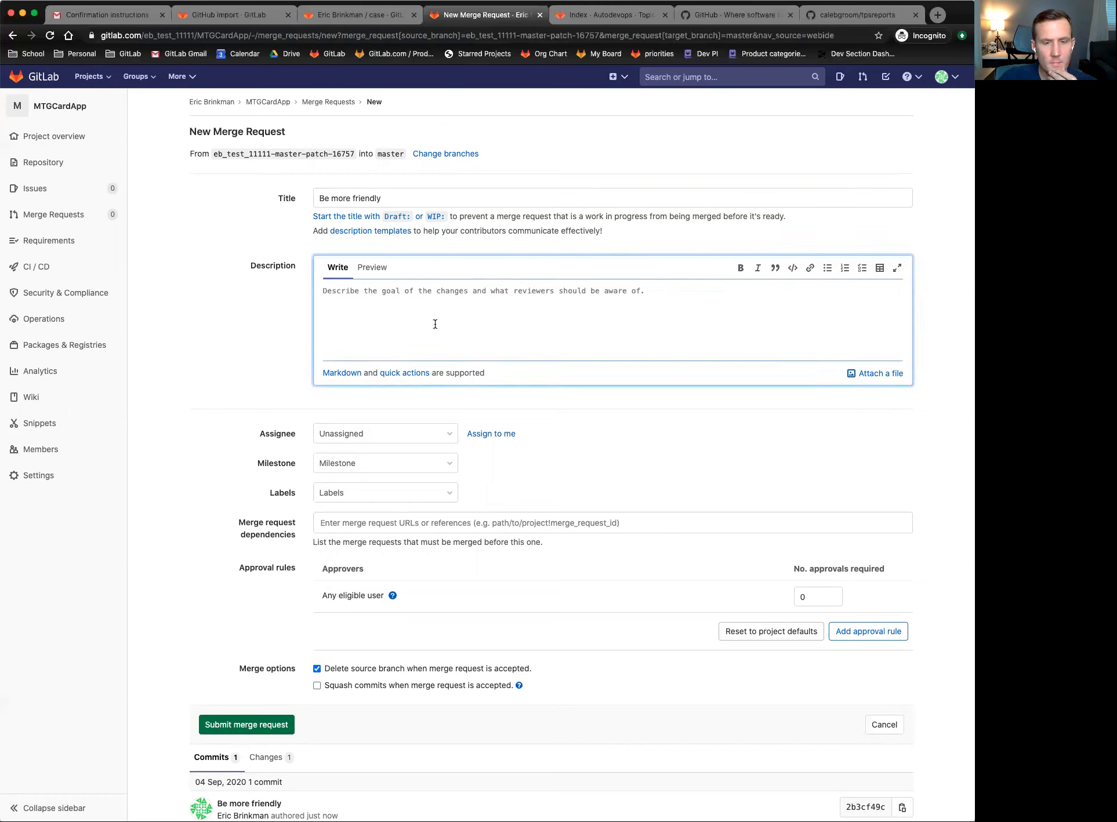
pyautogui.click(437, 469)
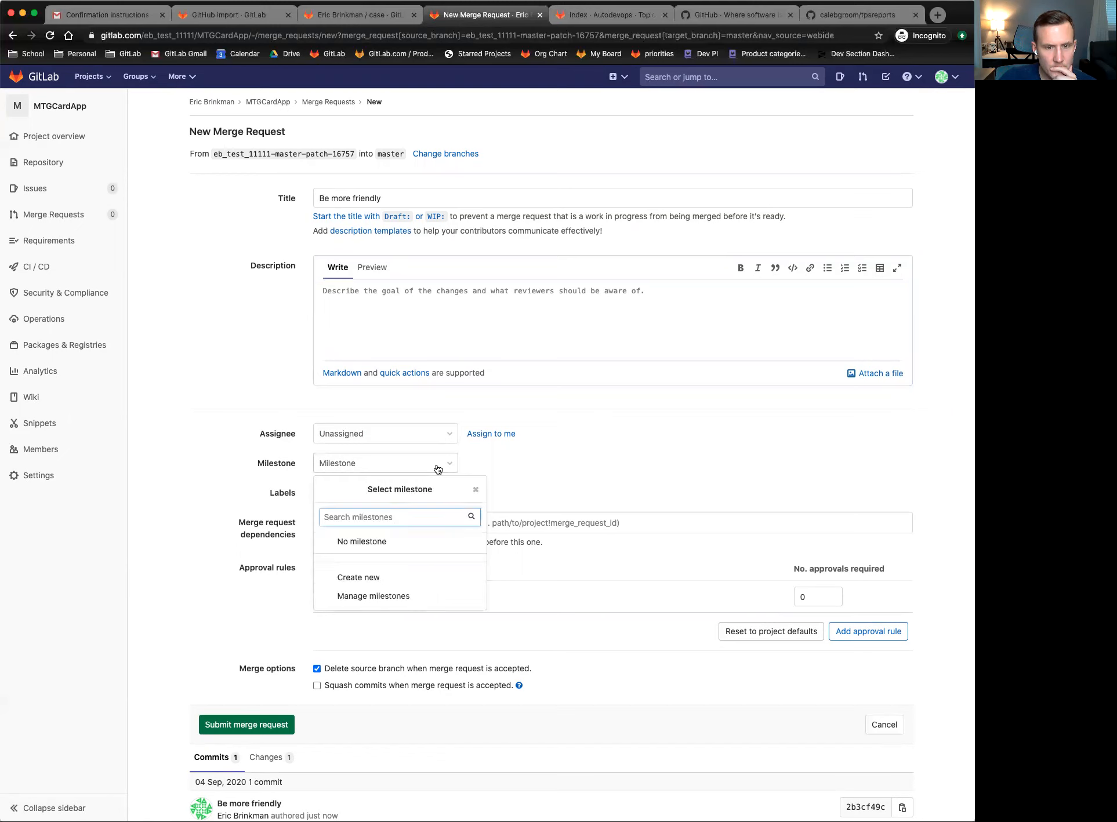
pyautogui.click(438, 468)
pyautogui.click(206, 345)
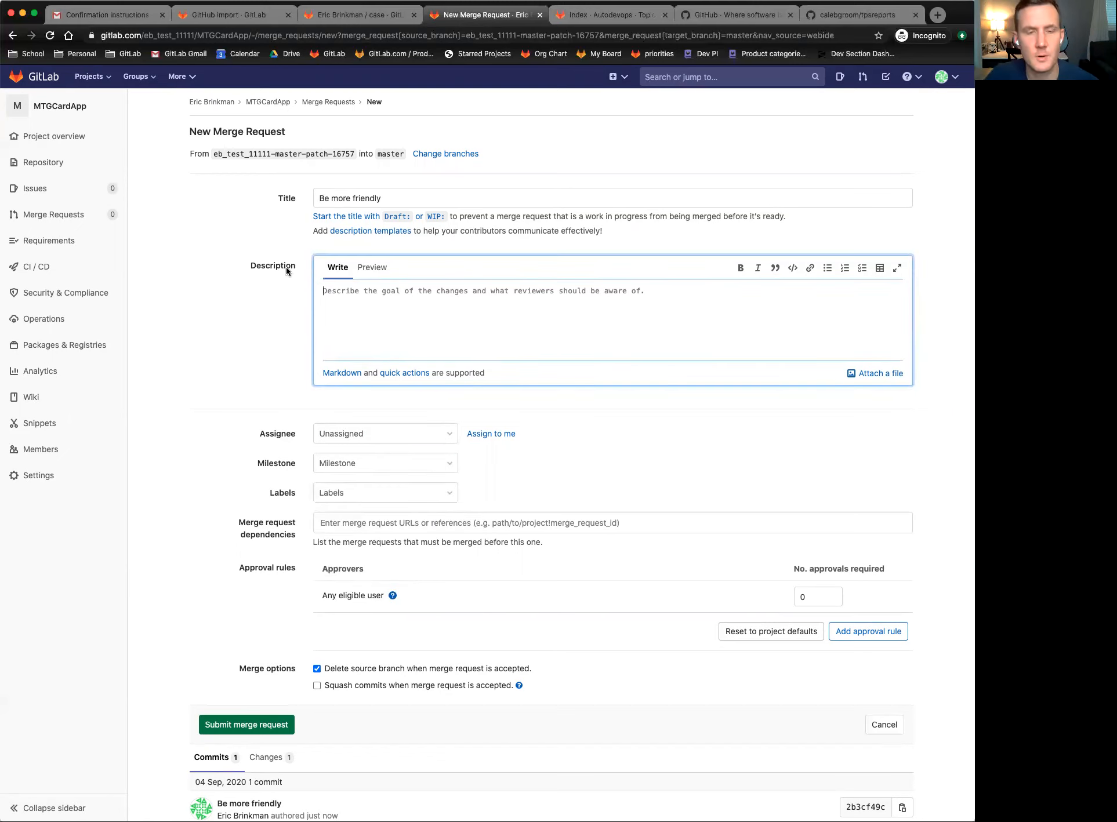
pyautogui.click(451, 154)
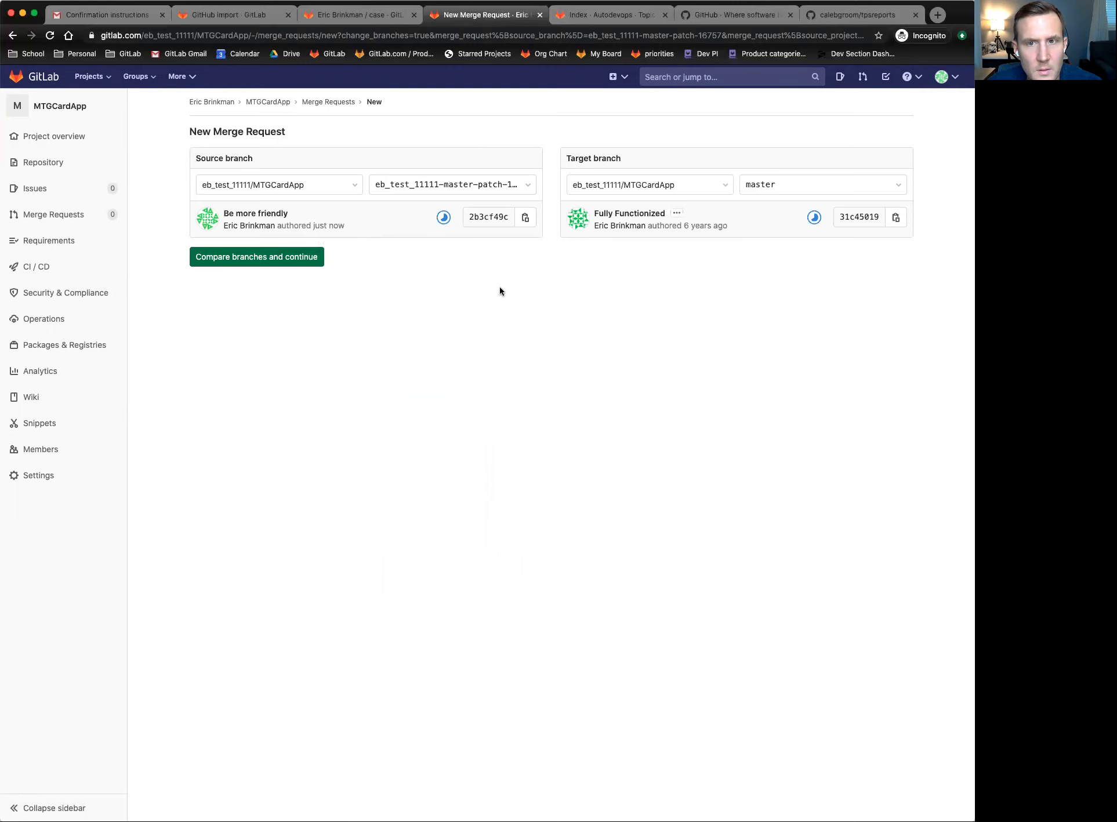
# - Keep the patch branch as source against master and compare the branches
pyautogui.click(341, 193)
pyautogui.click(341, 192)
pyautogui.click(489, 184)
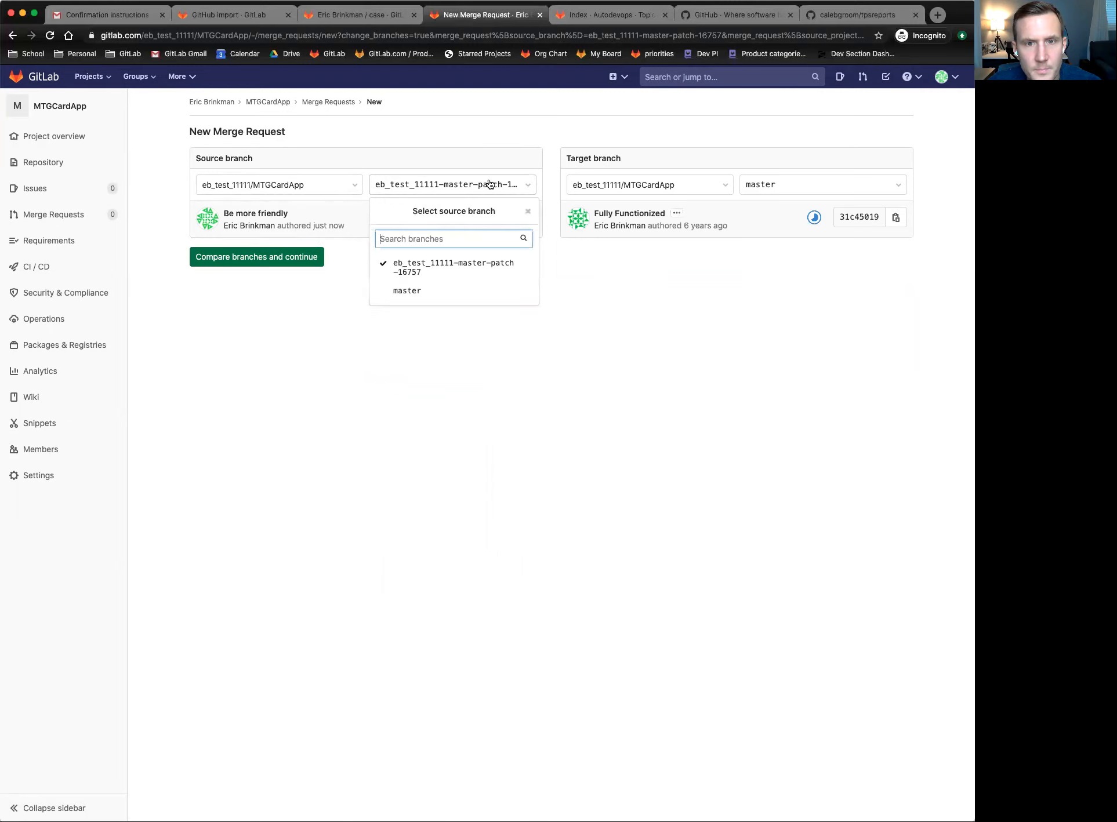
pyautogui.click(489, 184)
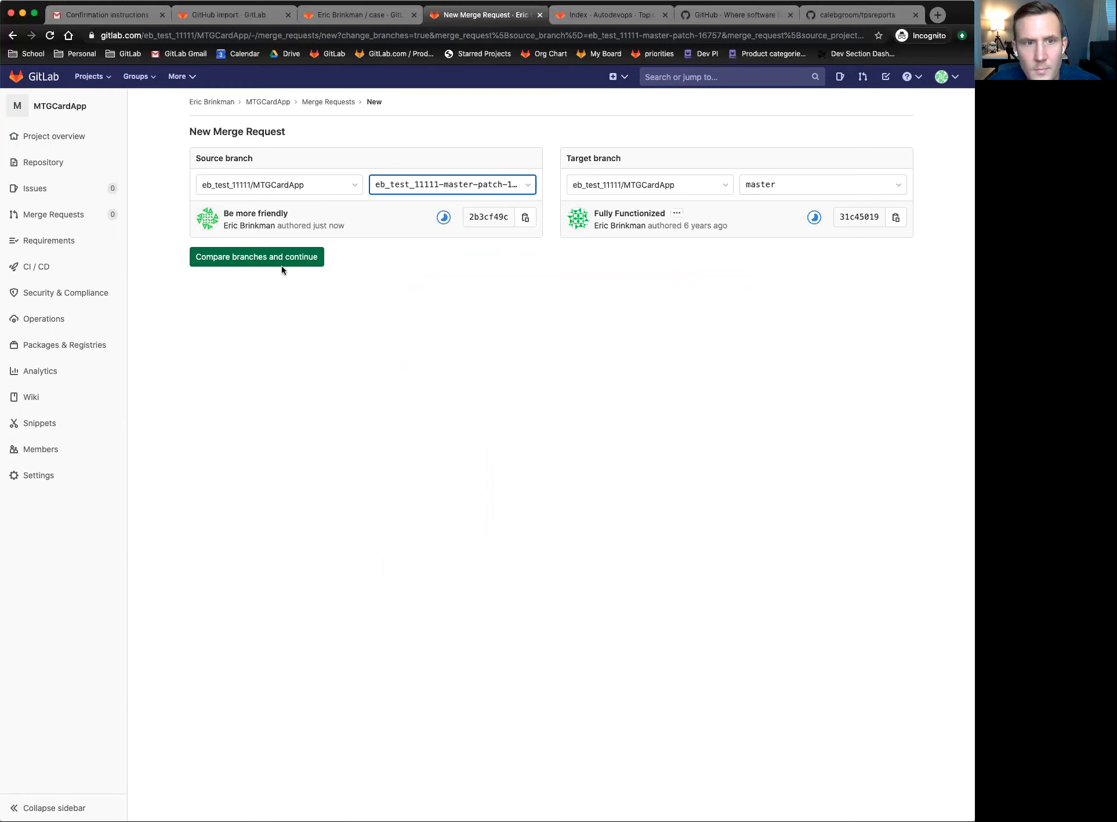
pyautogui.click(251, 259)
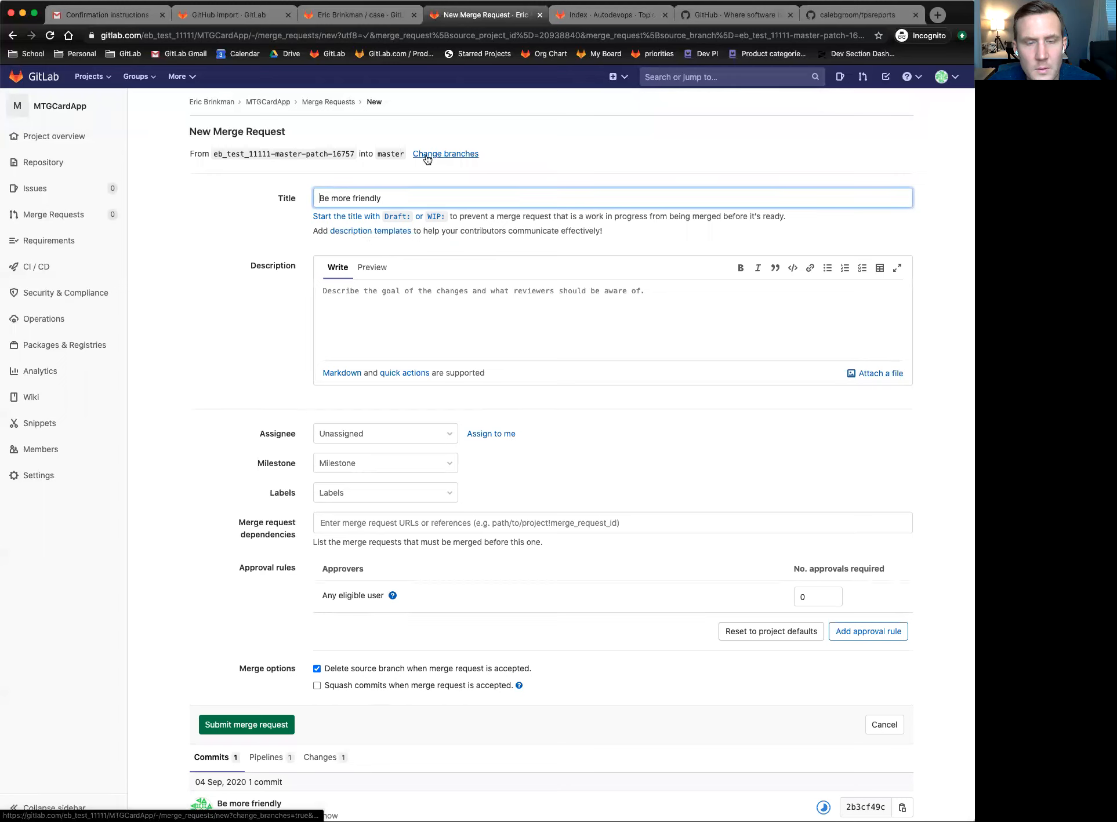
pyautogui.moveTo(188, 151); pyautogui.dragTo(542, 149)
pyautogui.click(541, 152)
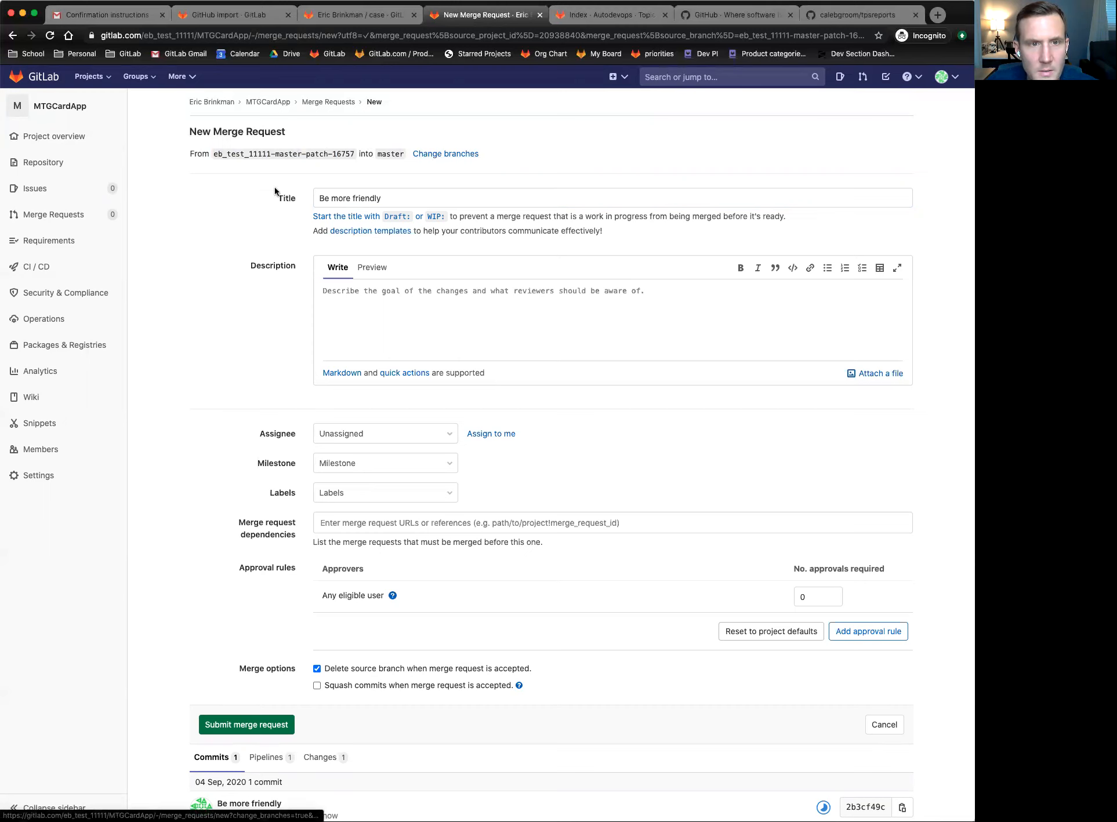
pyautogui.click(435, 154)
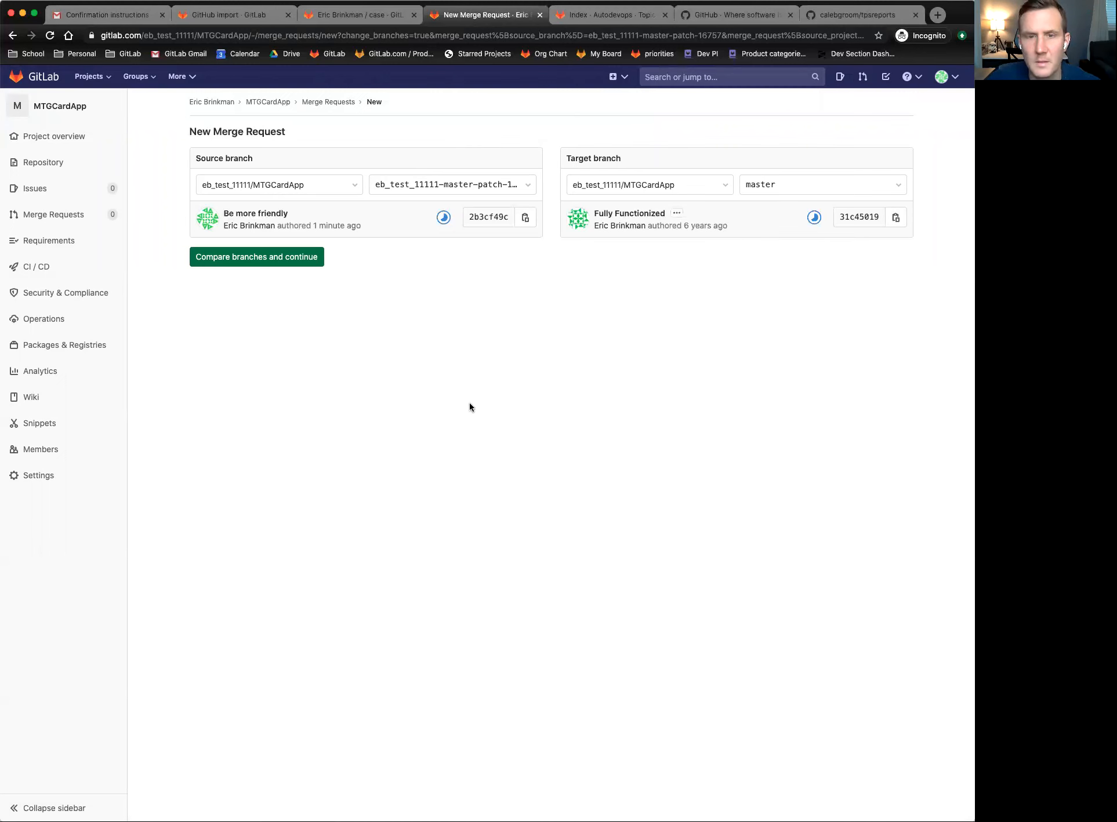
pyautogui.hscroll(-5, 462, 379)
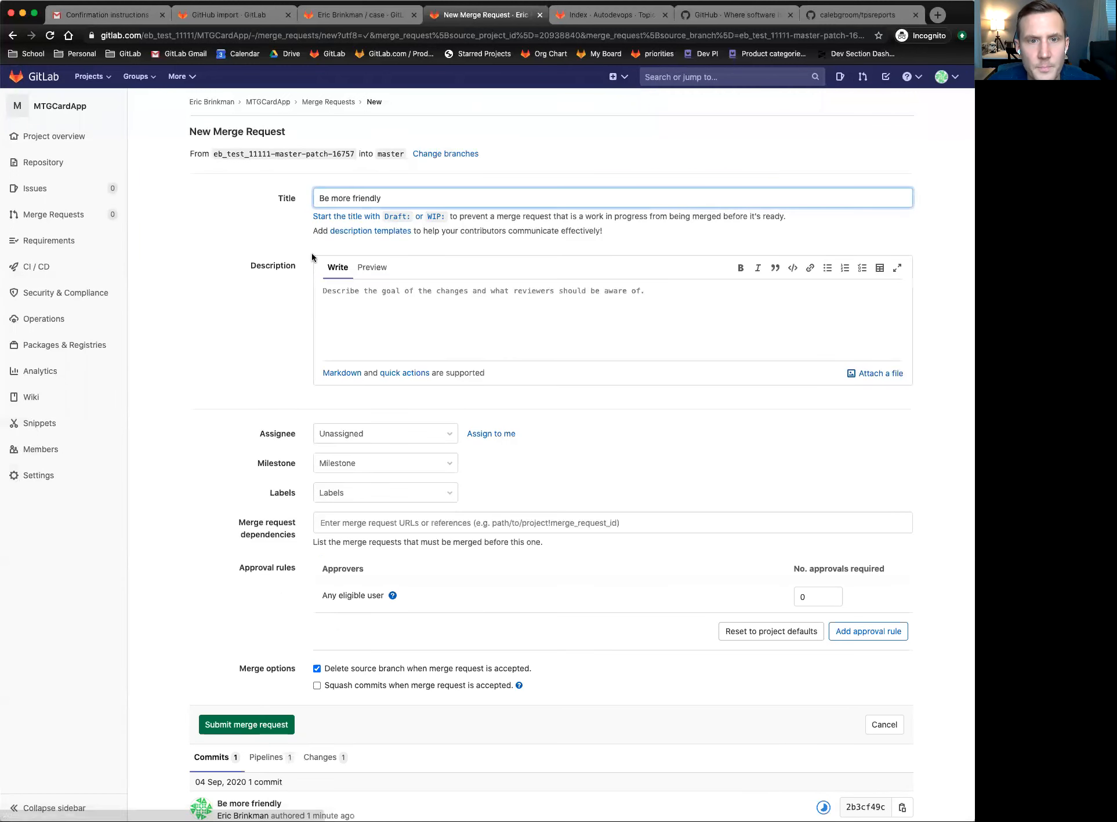
# - Describe the merge request as 'I'd like this program to be more friendly' and assign the project owner
pyautogui.click(386, 306)
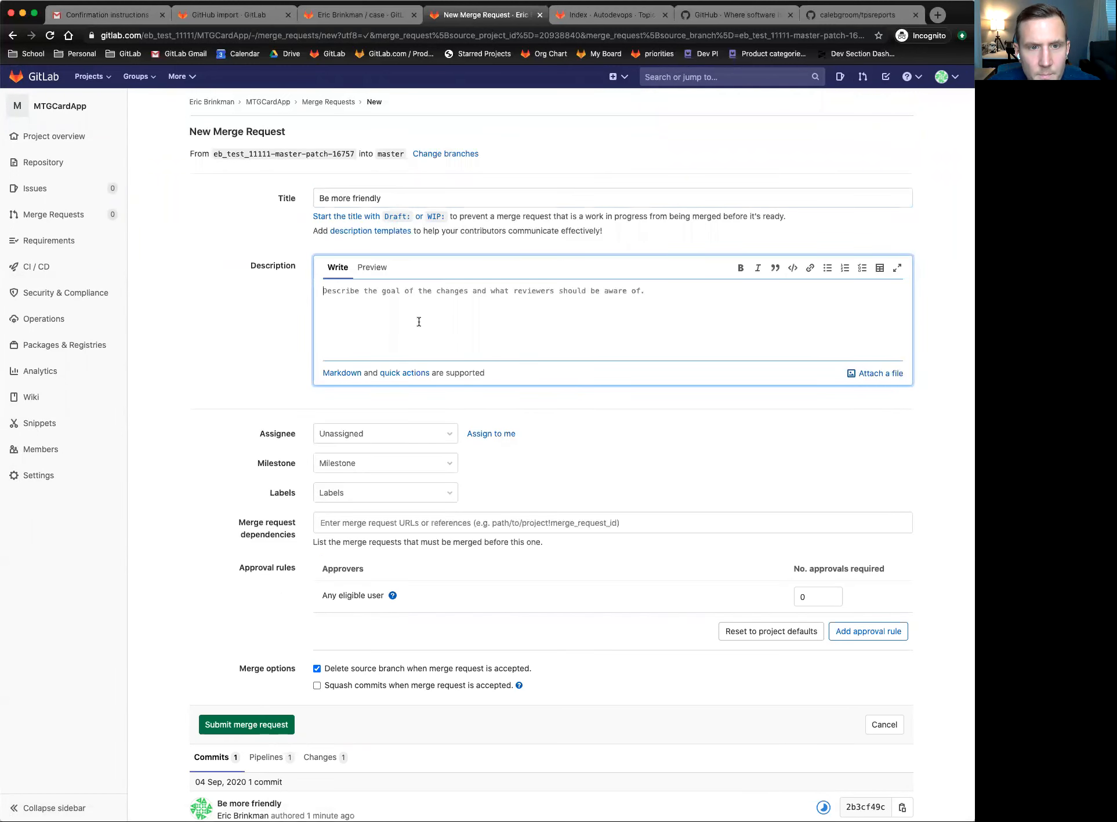
pyautogui.write("I'd ")
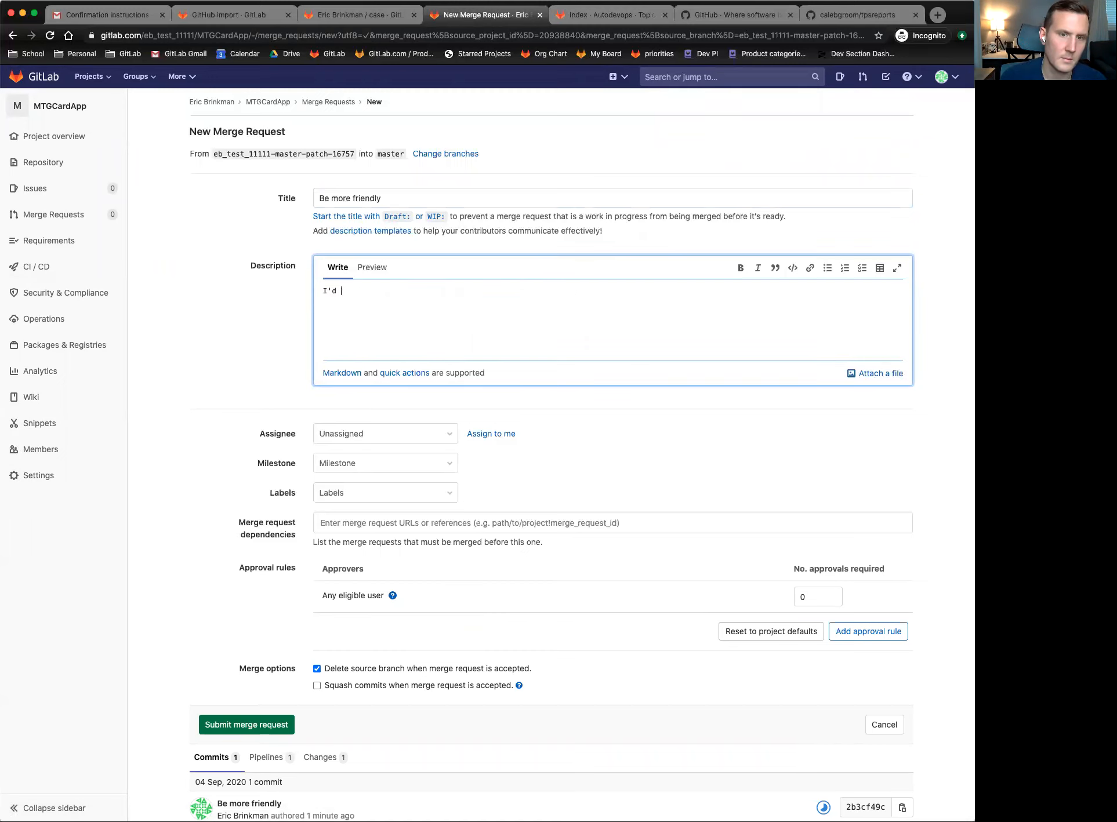
pyautogui.write('like this program to be more friendly')
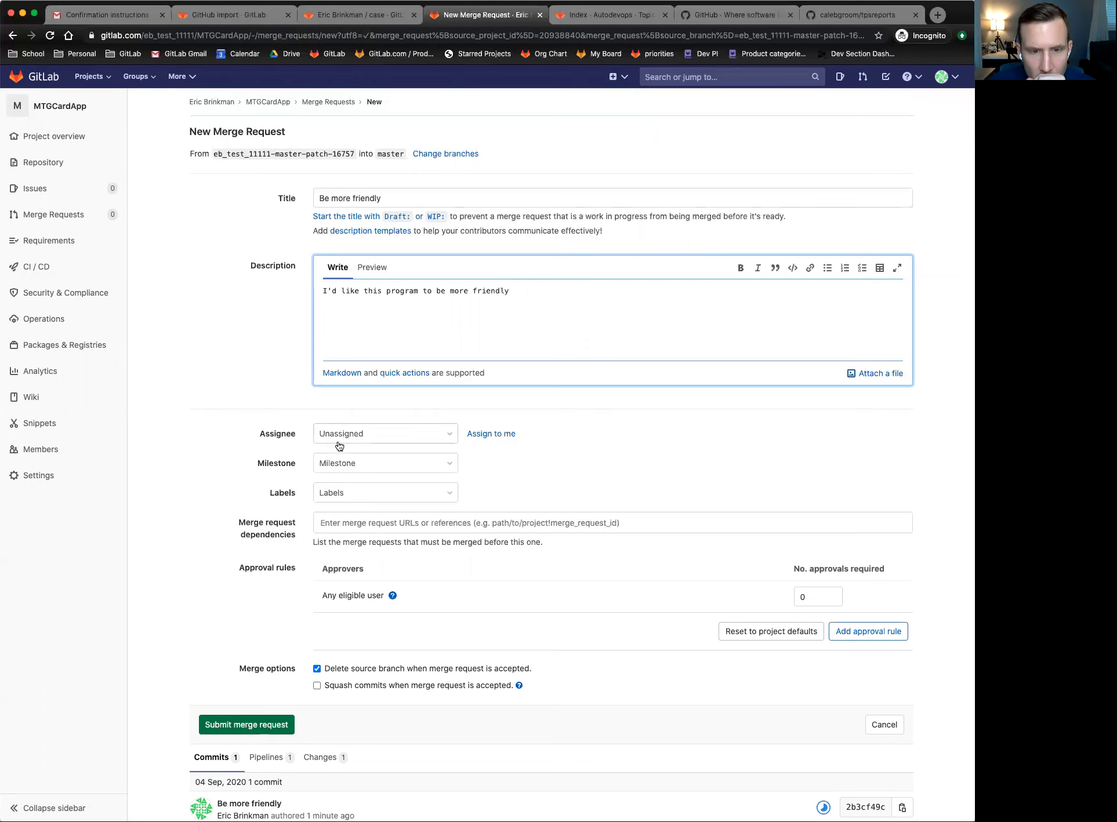
pyautogui.scroll(-2, 245, 430)
pyautogui.click(415, 369)
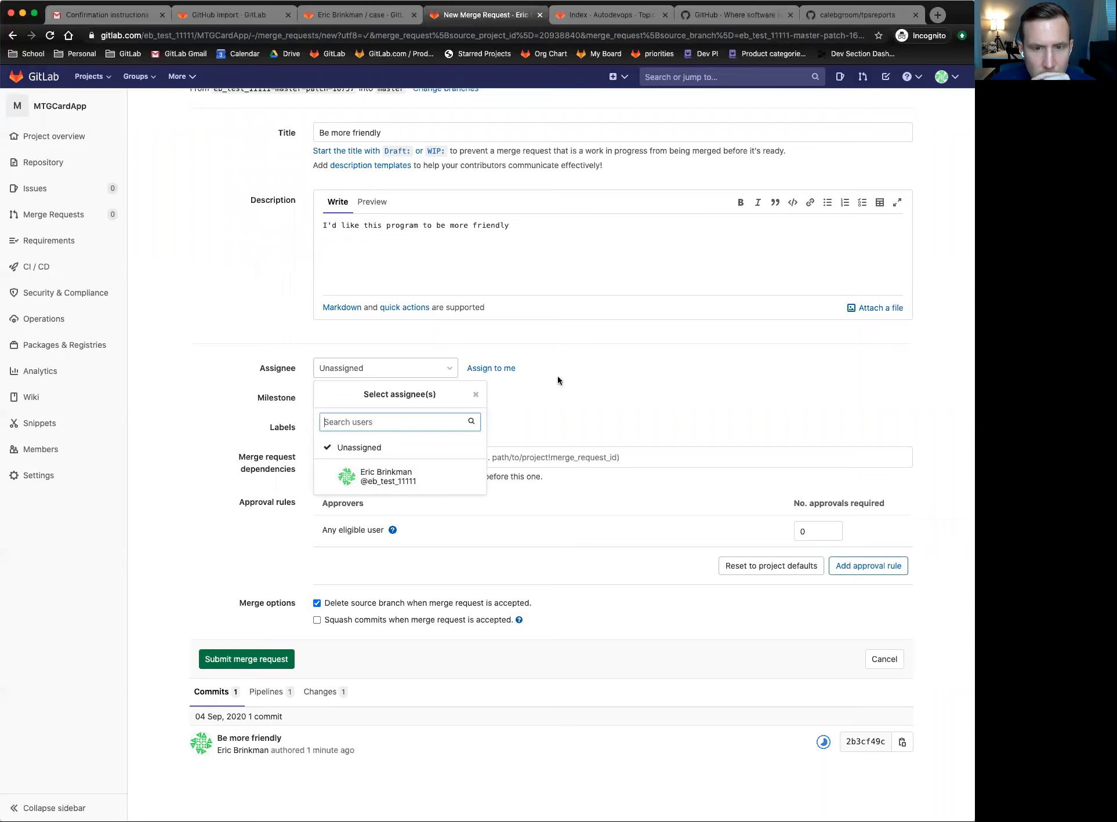
pyautogui.click(487, 369)
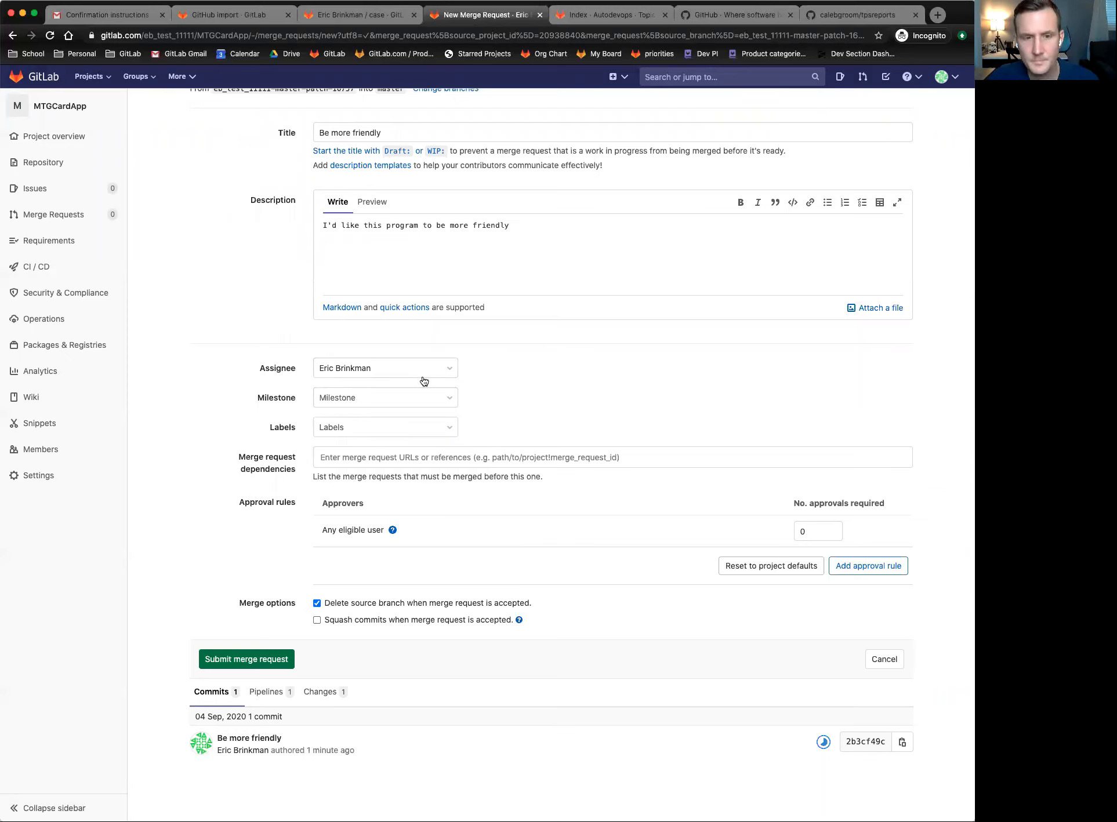
# - Create a new milestone Release 1 with due date 2020-09-25
pyautogui.click(355, 399)
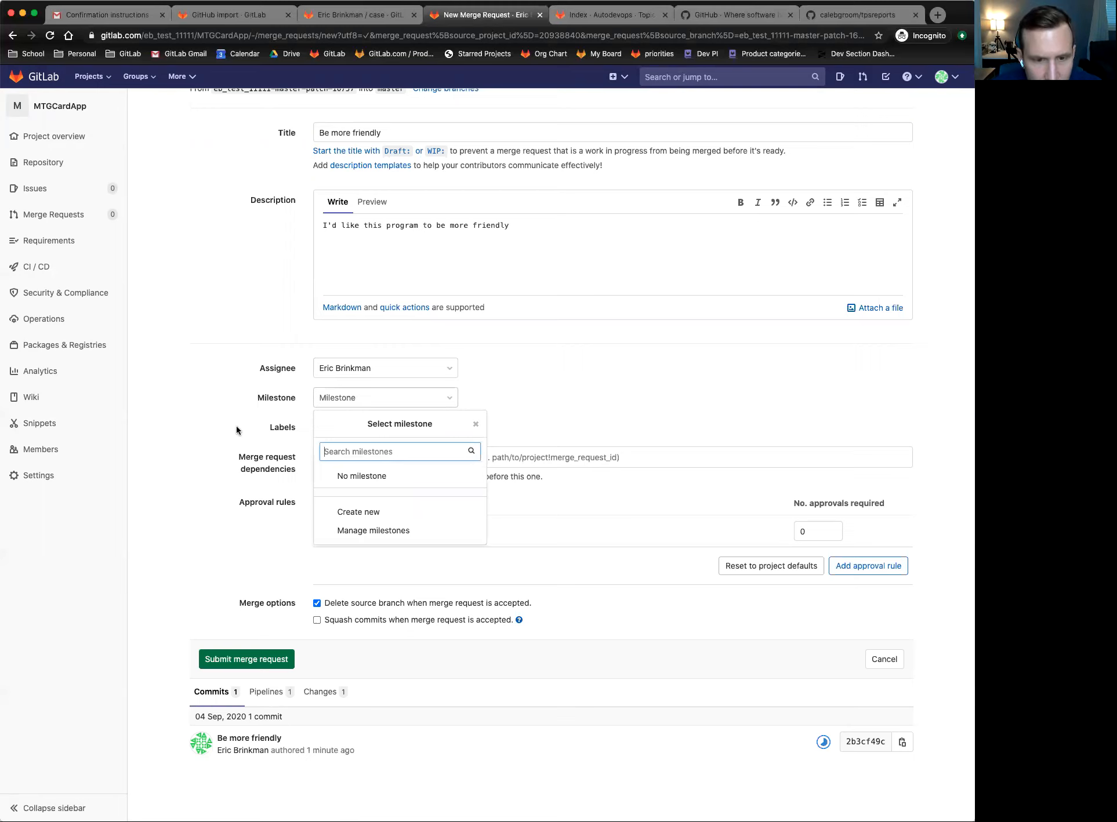
pyautogui.click(381, 514)
pyautogui.click(381, 513)
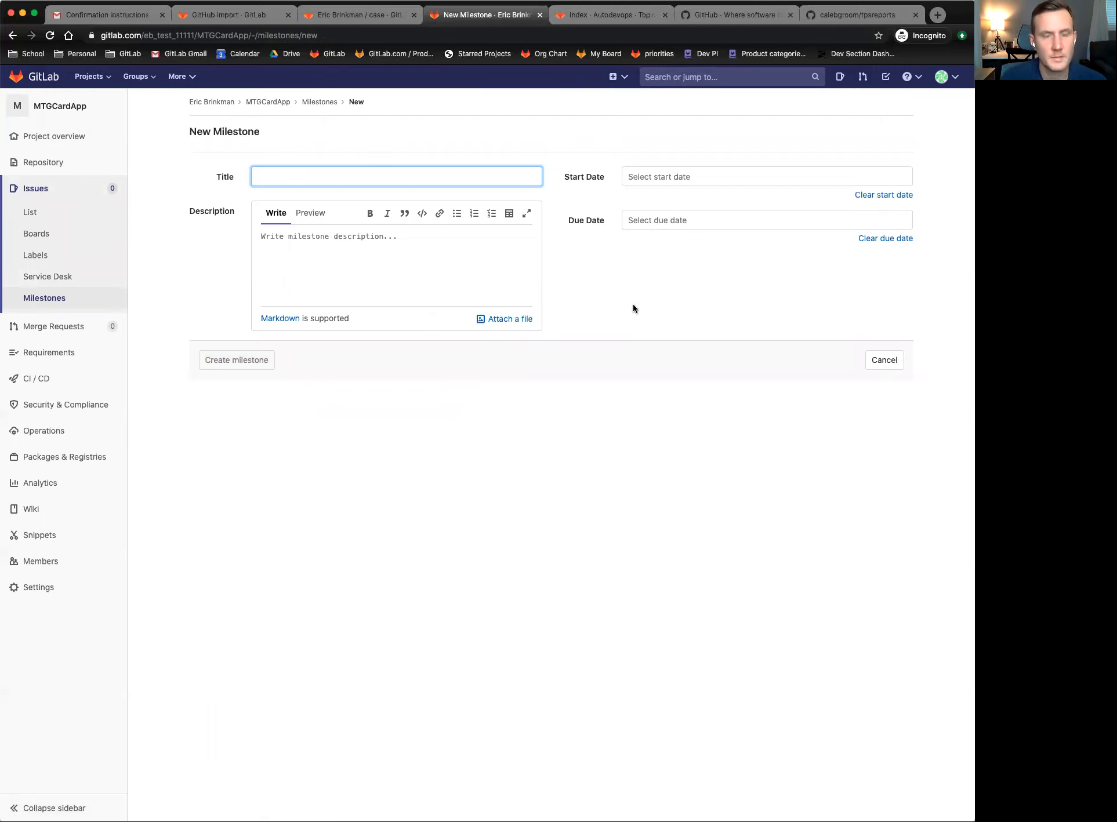
pyautogui.write('Rea')
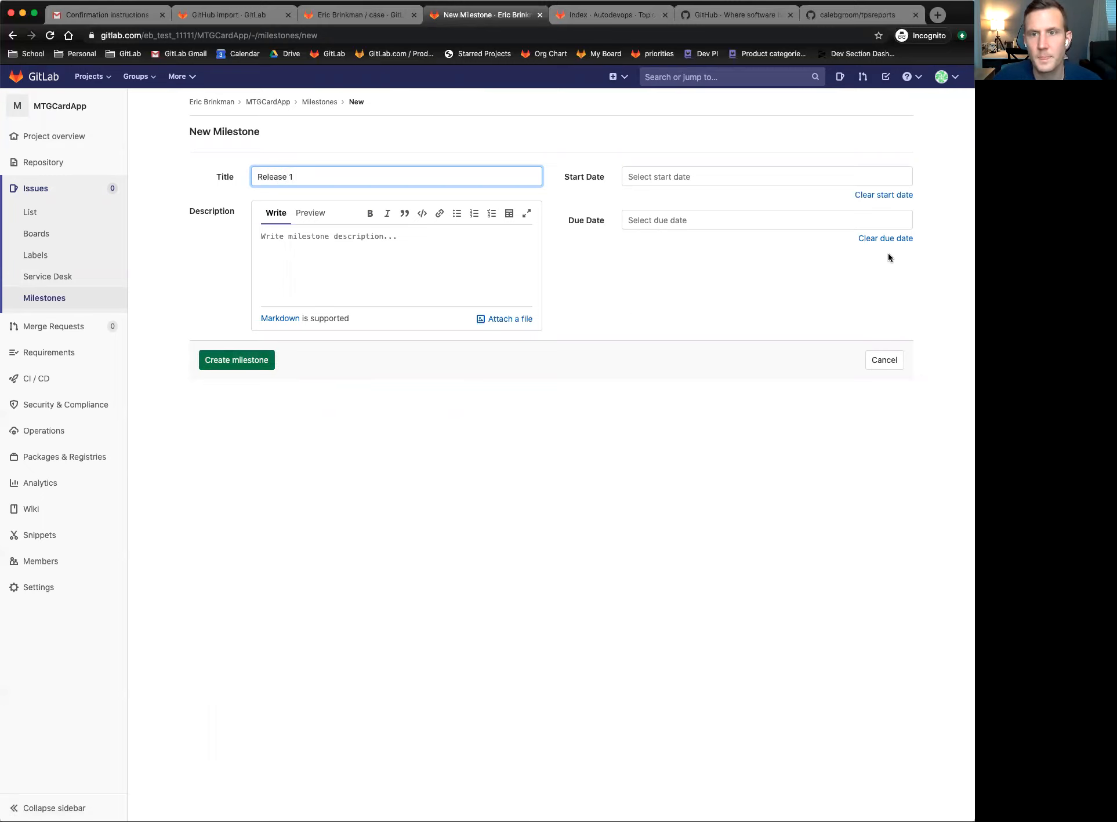
pyautogui.click(794, 219)
pyautogui.click(735, 326)
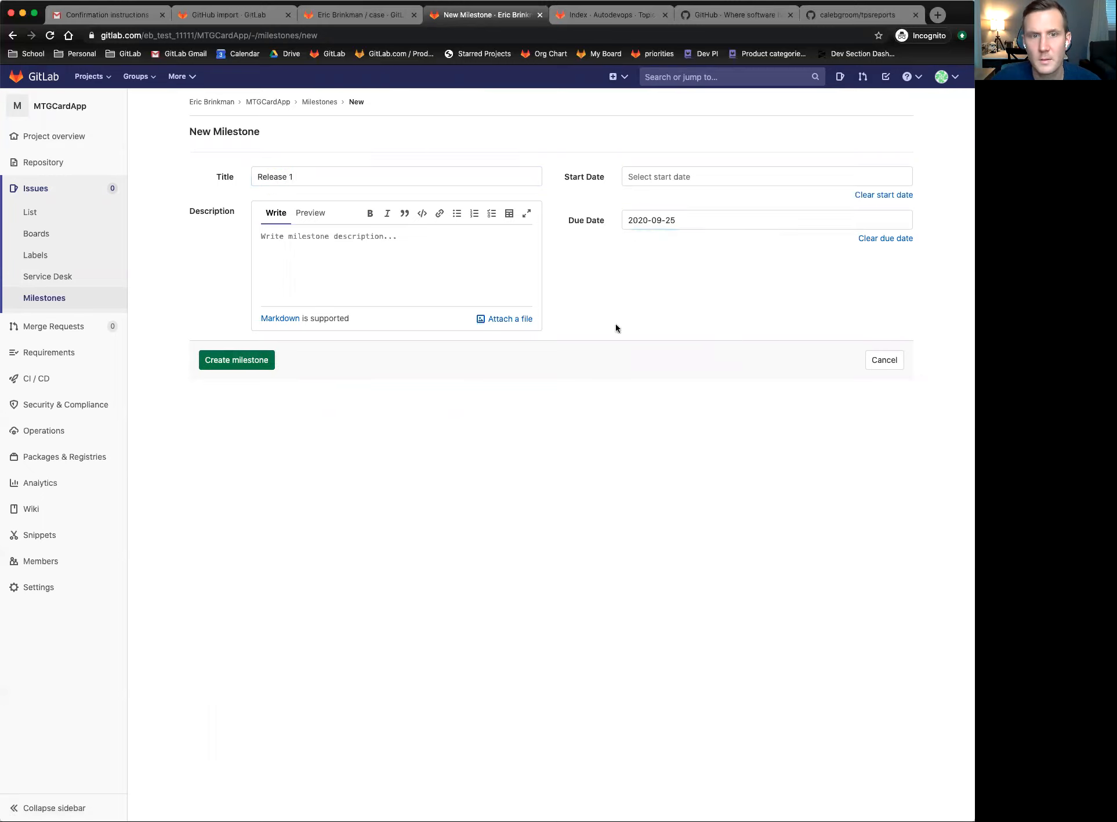
pyautogui.click(232, 359)
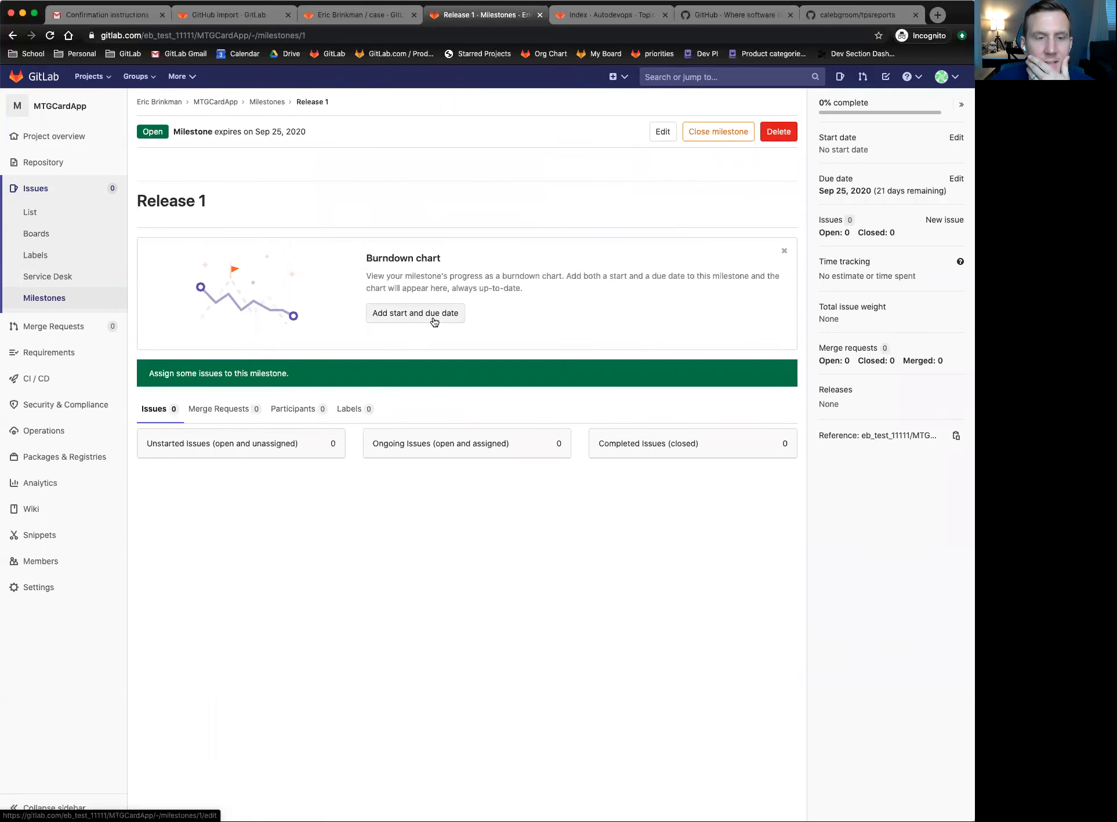
# - Go back and resubmit the milestone form, which reports the title is already used
pyautogui.click(12, 36)
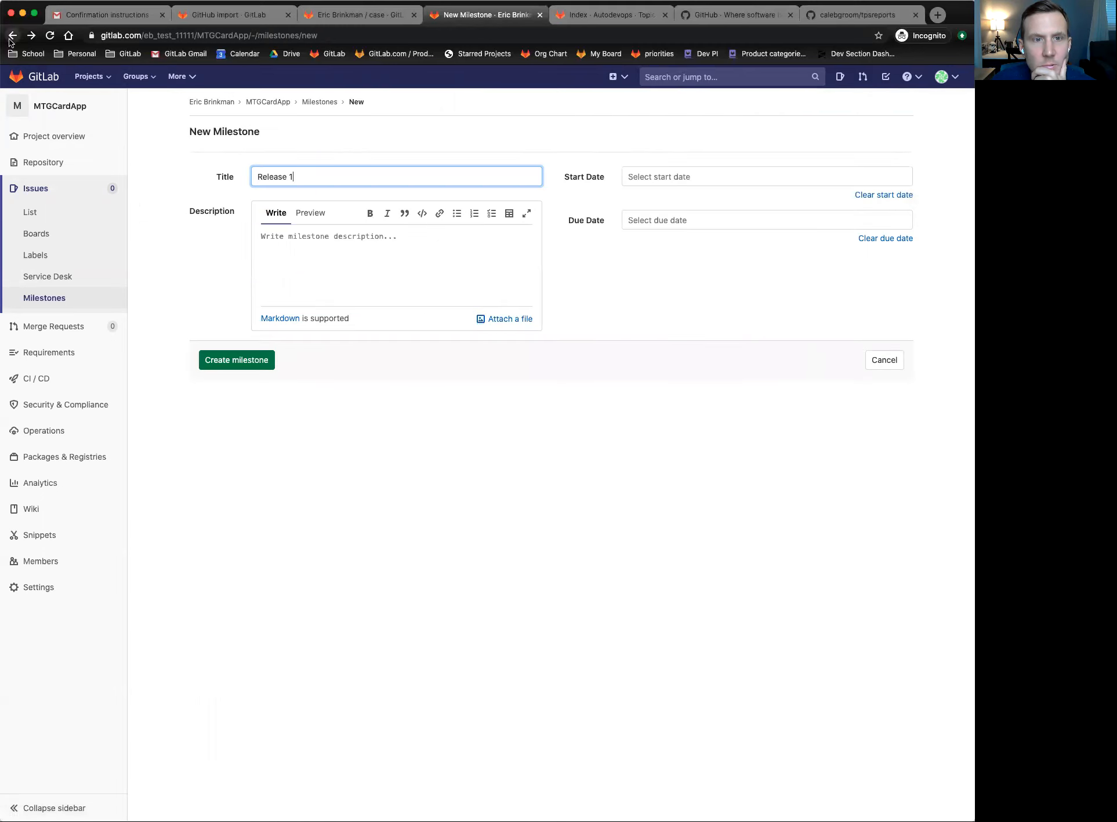
pyautogui.click(244, 363)
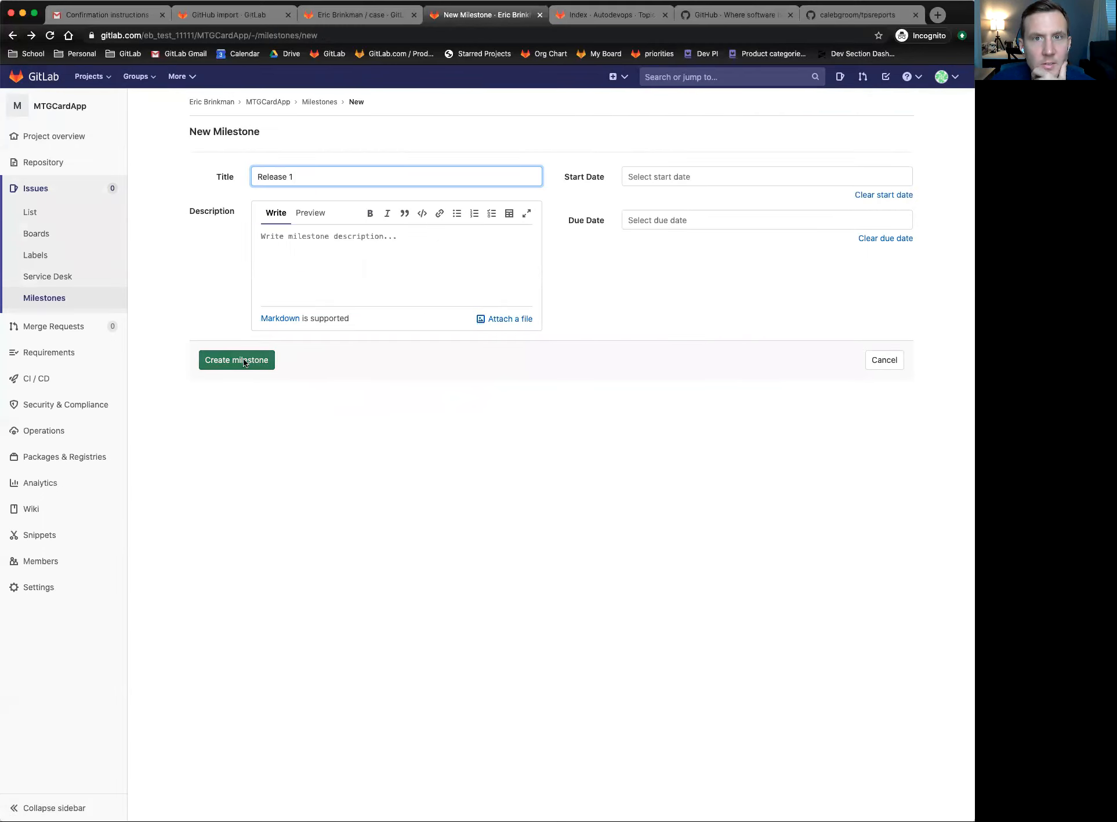
pyautogui.click(170, 356)
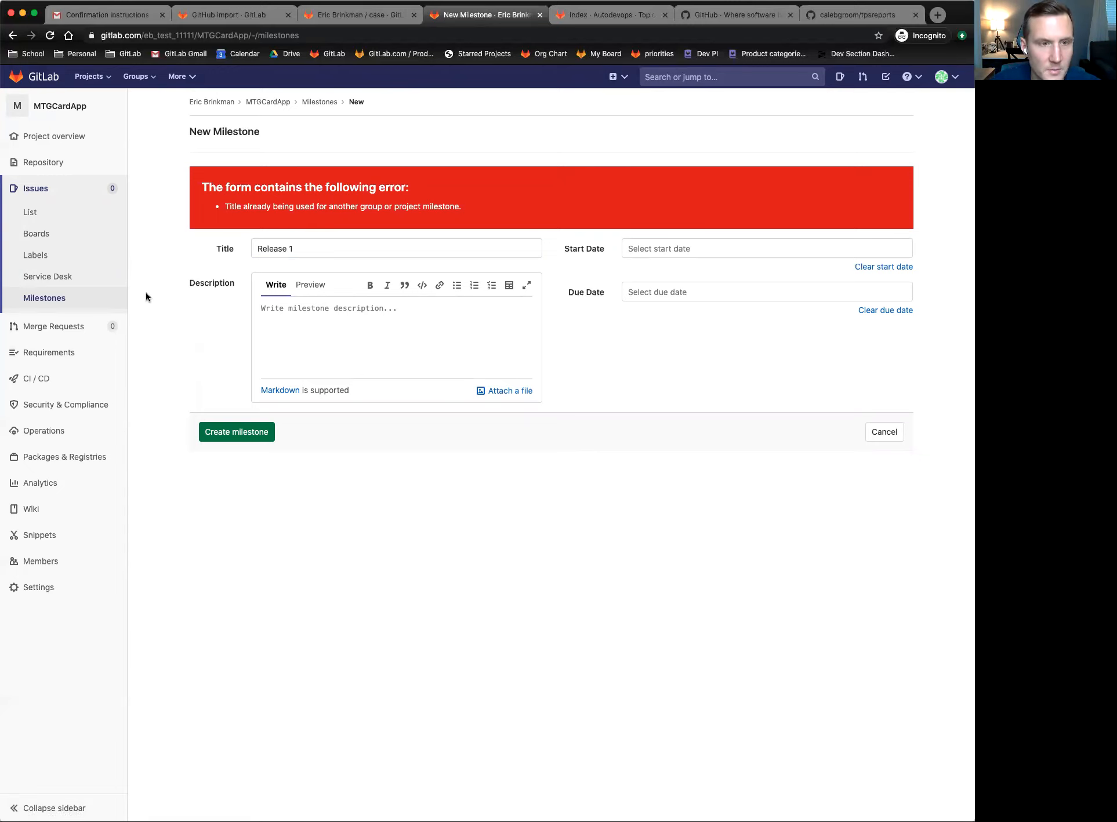
# - Restart the merge request from the pushed branch, assign yourself, and set milestone Release 1, leaving labels empty
pyautogui.click(55, 328)
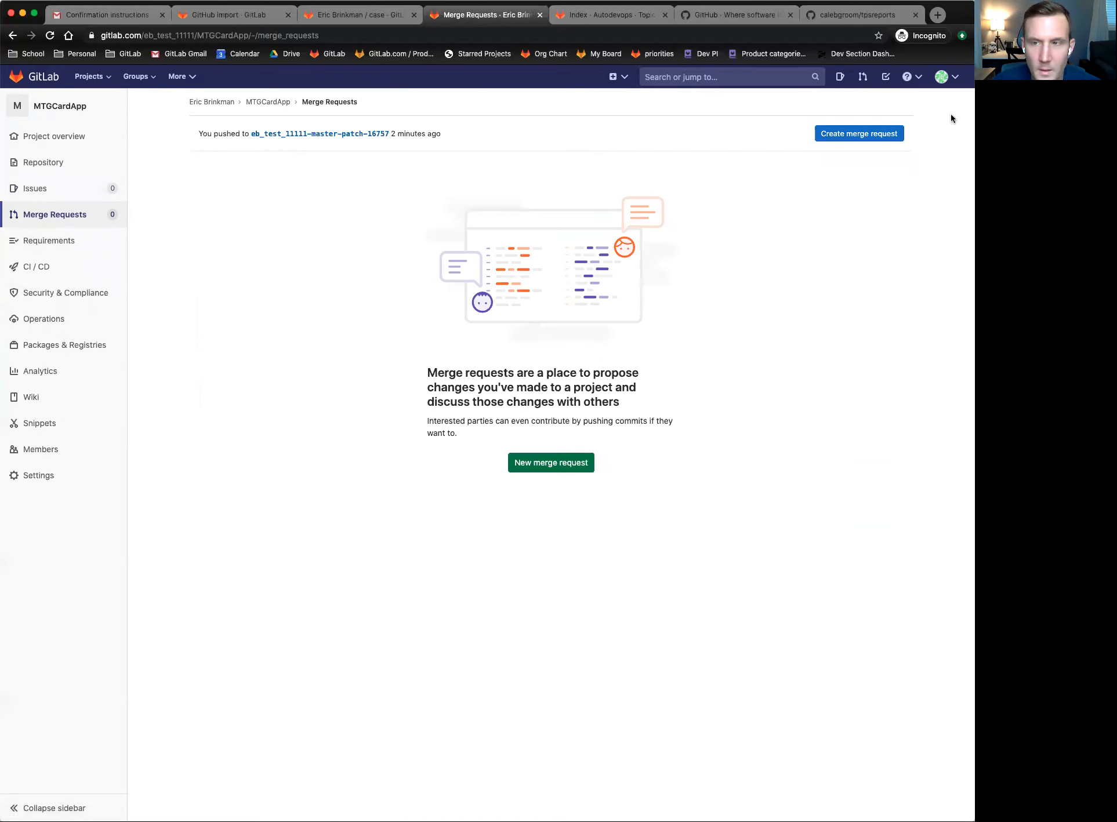
pyautogui.click(838, 135)
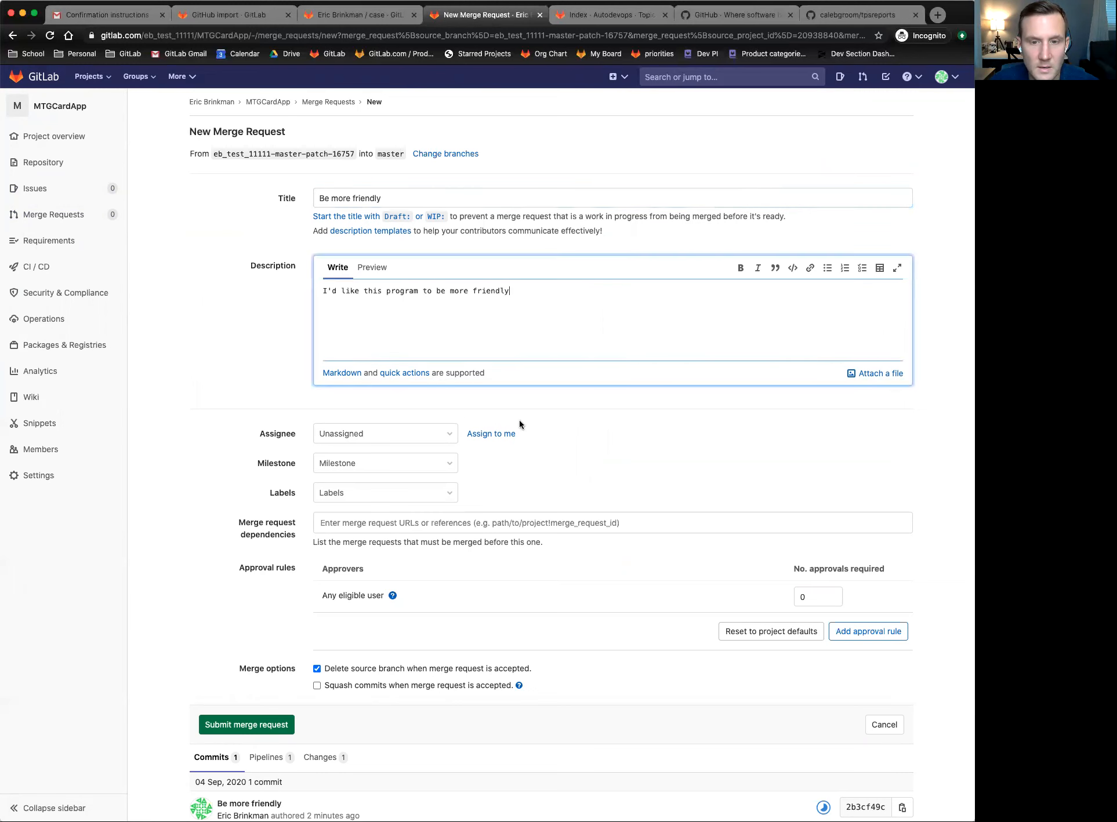
pyautogui.click(491, 434)
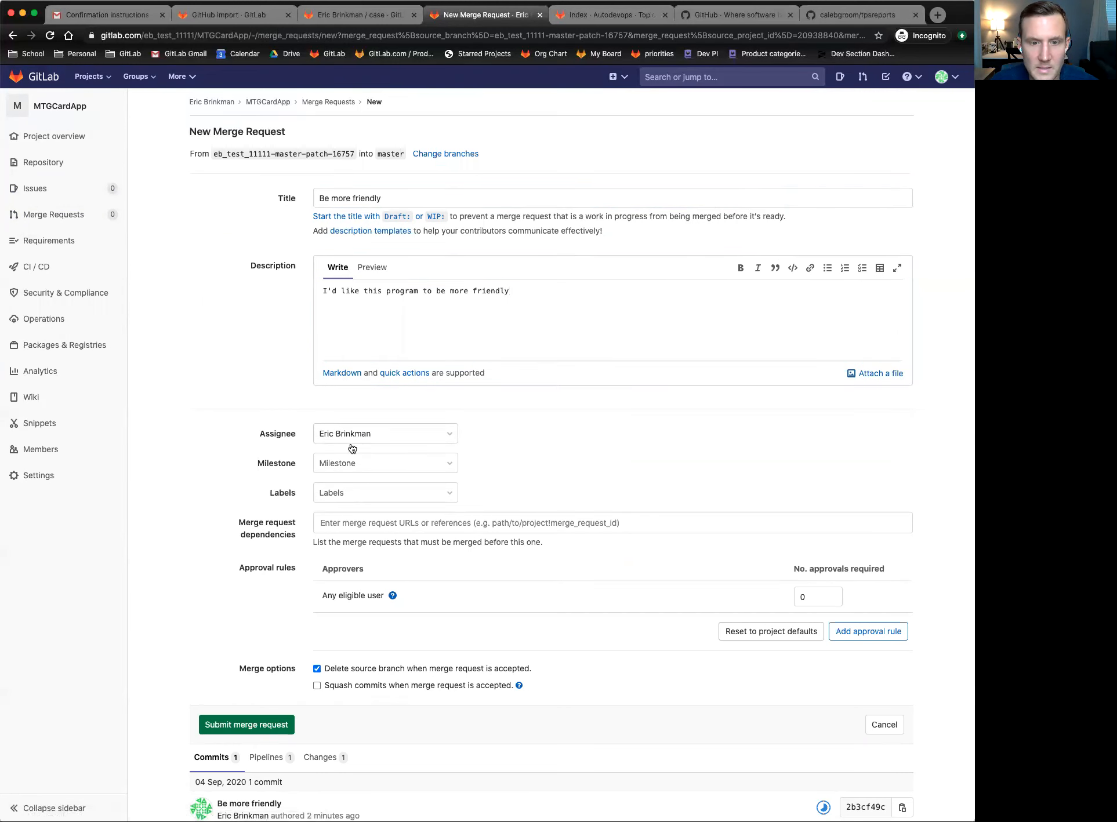
pyautogui.click(434, 466)
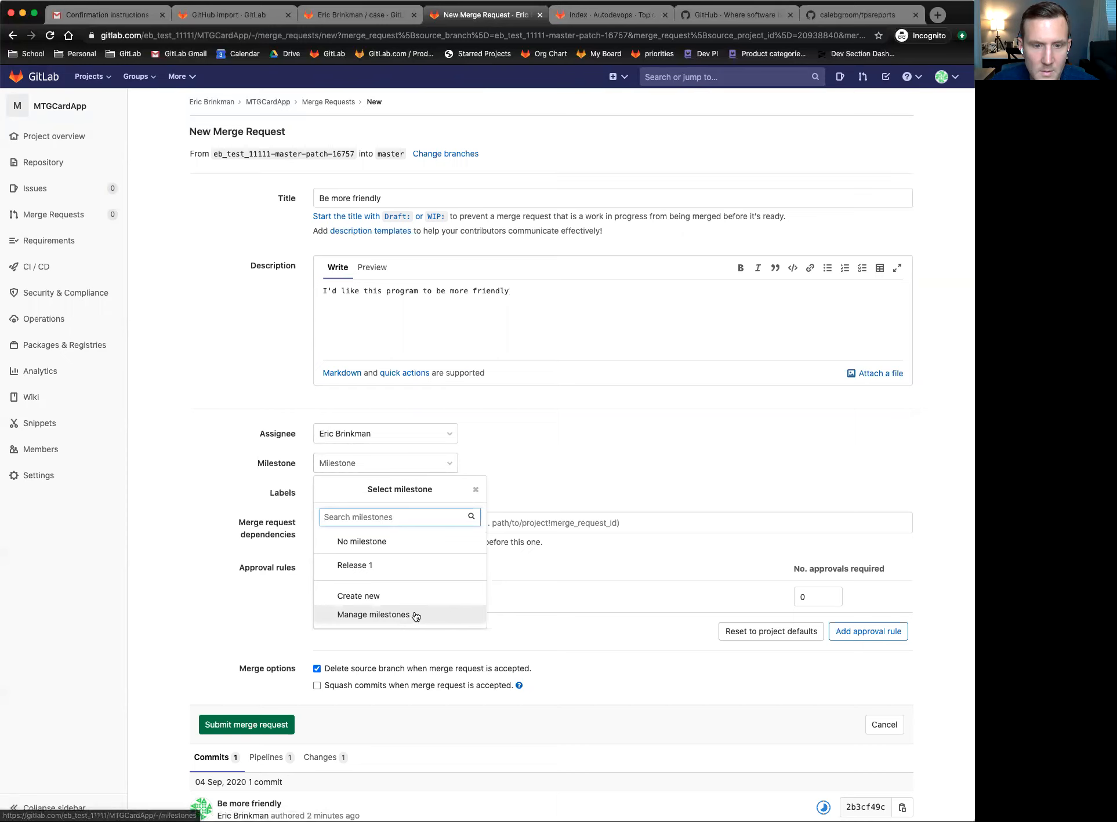
pyautogui.click(339, 565)
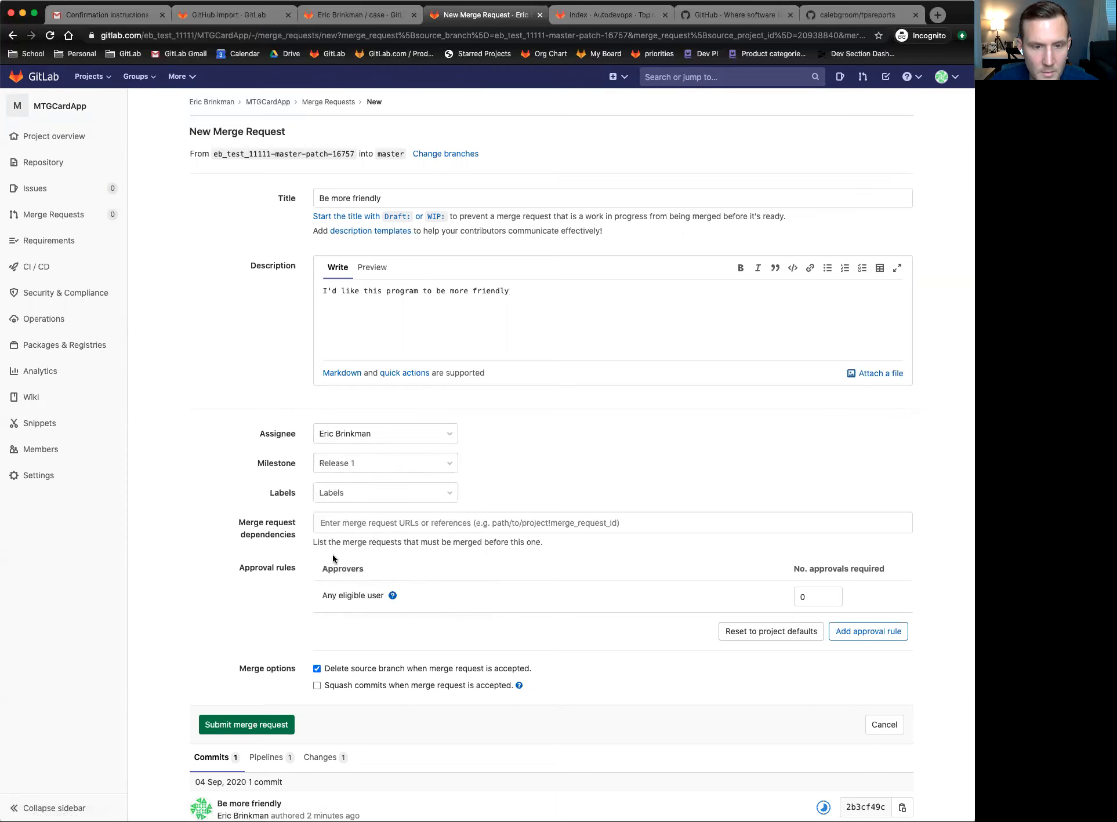
pyautogui.scroll(-2, 396, 423)
pyautogui.click(396, 422)
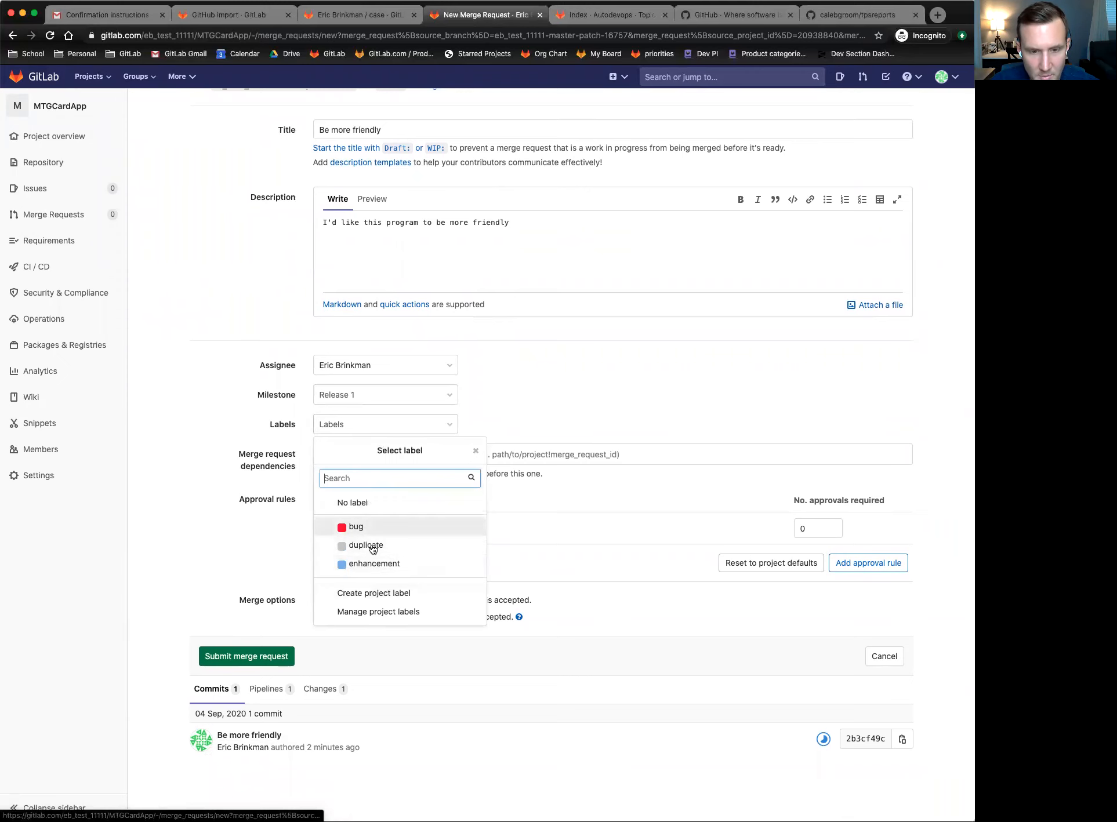
pyautogui.click(190, 363)
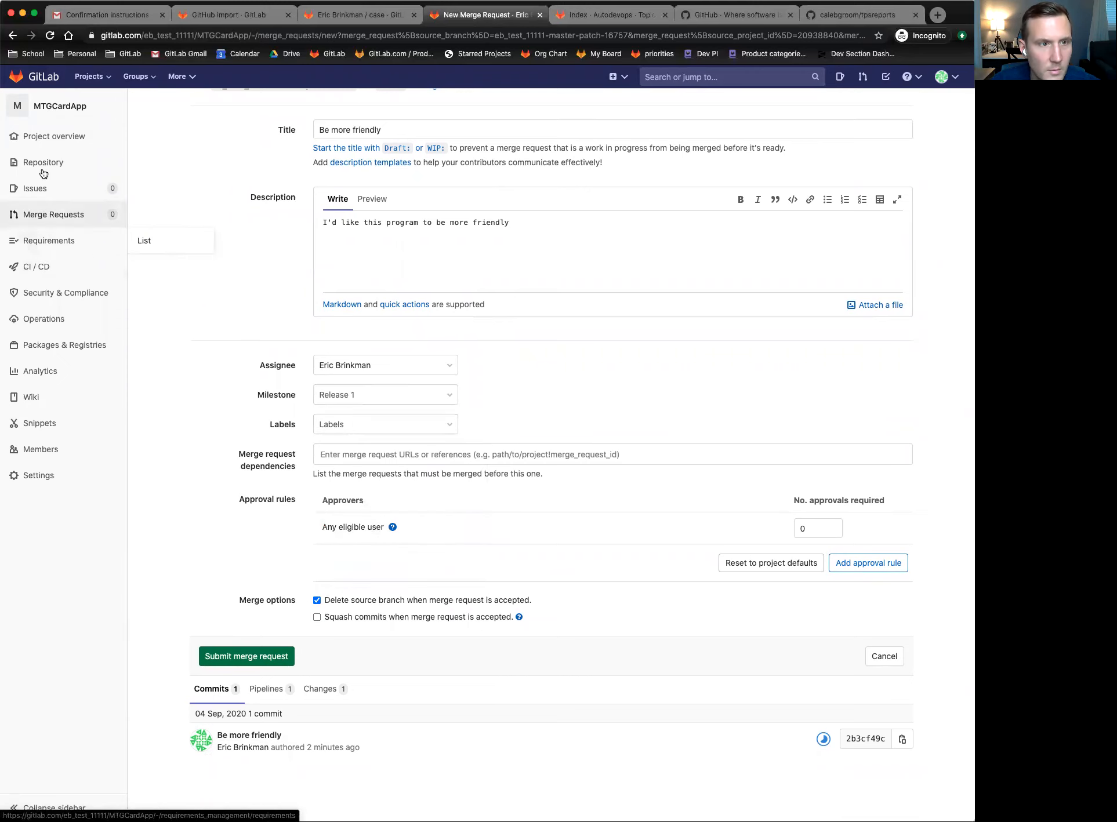
# - Review the project's labels: bug, duplicate, enhancement, invalid, question, wontfix
pyautogui.moveTo(58, 328)
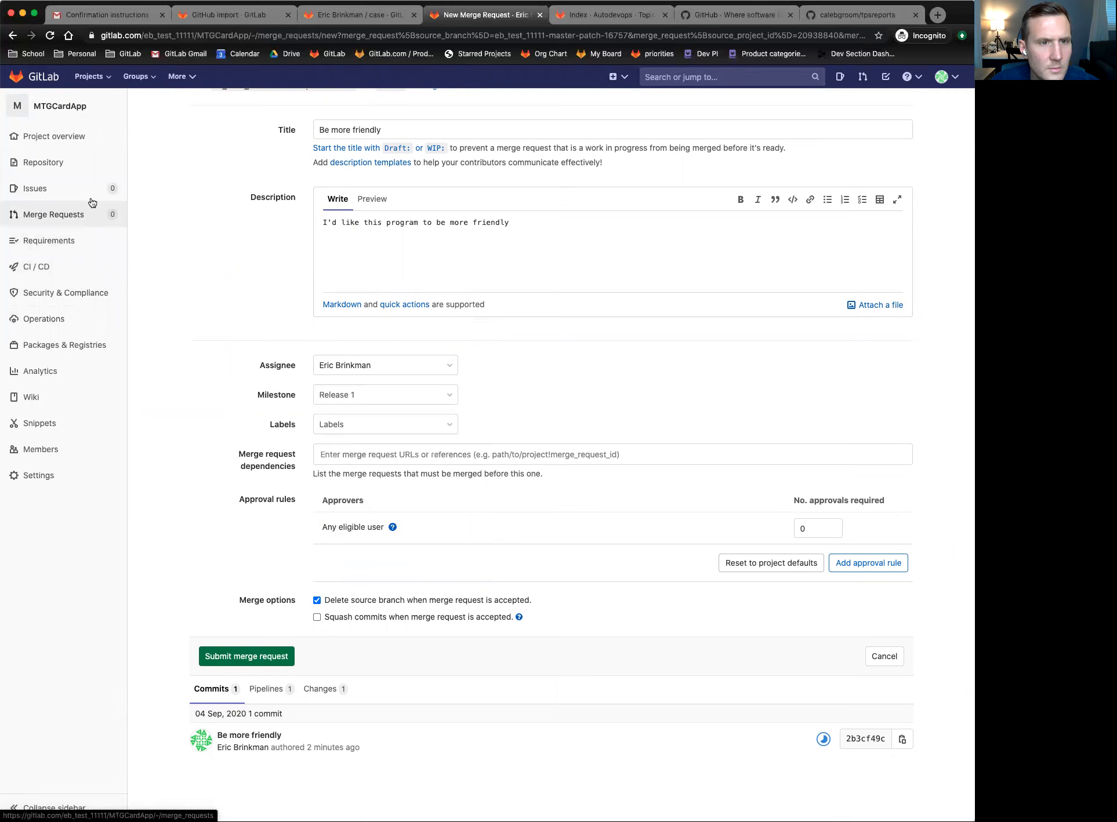
pyautogui.moveTo(91, 190)
pyautogui.click(172, 238)
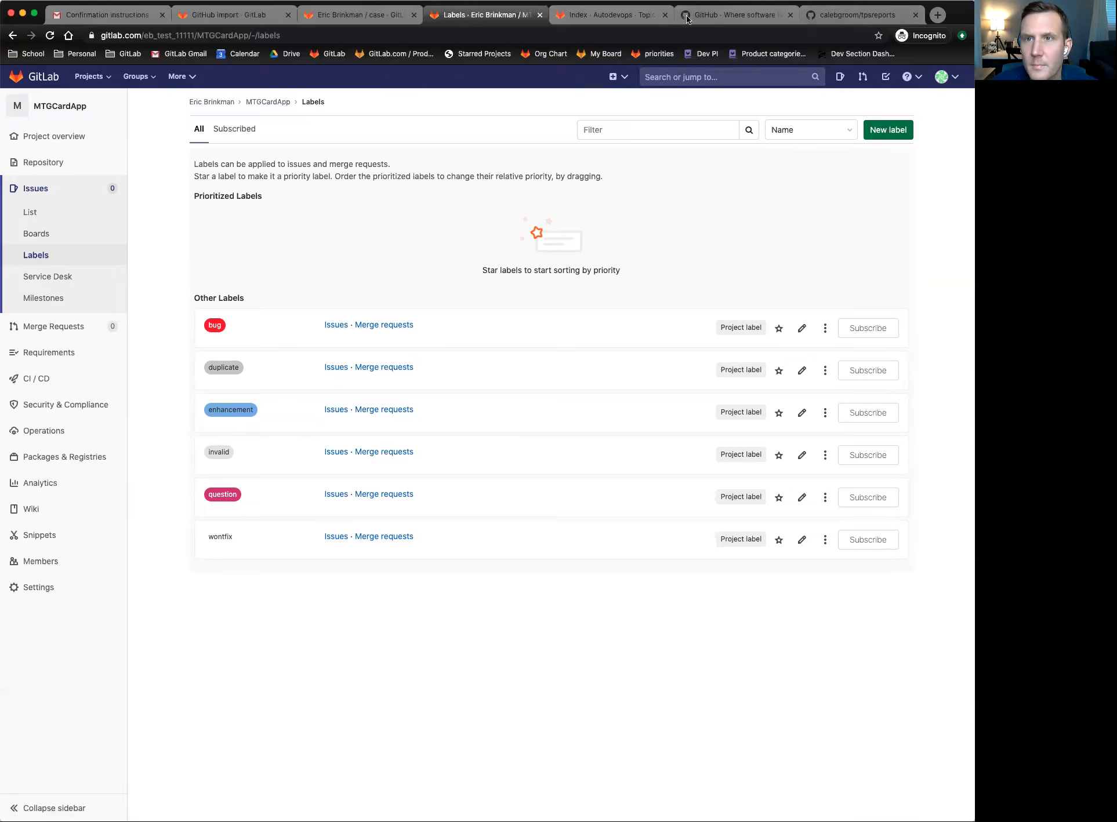
# - Close the tpsreports and GitHub home tabs and open a new browser tab
pyautogui.click(915, 15)
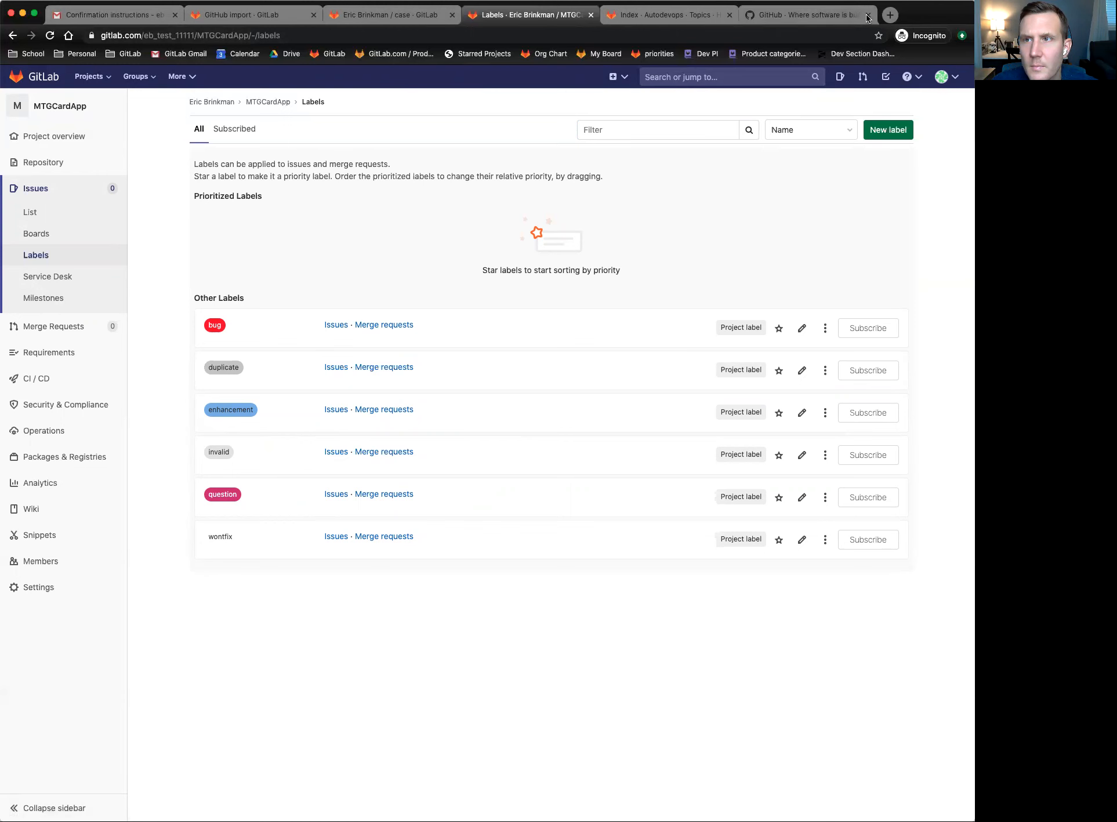
pyautogui.click(870, 18)
pyautogui.click(735, 16)
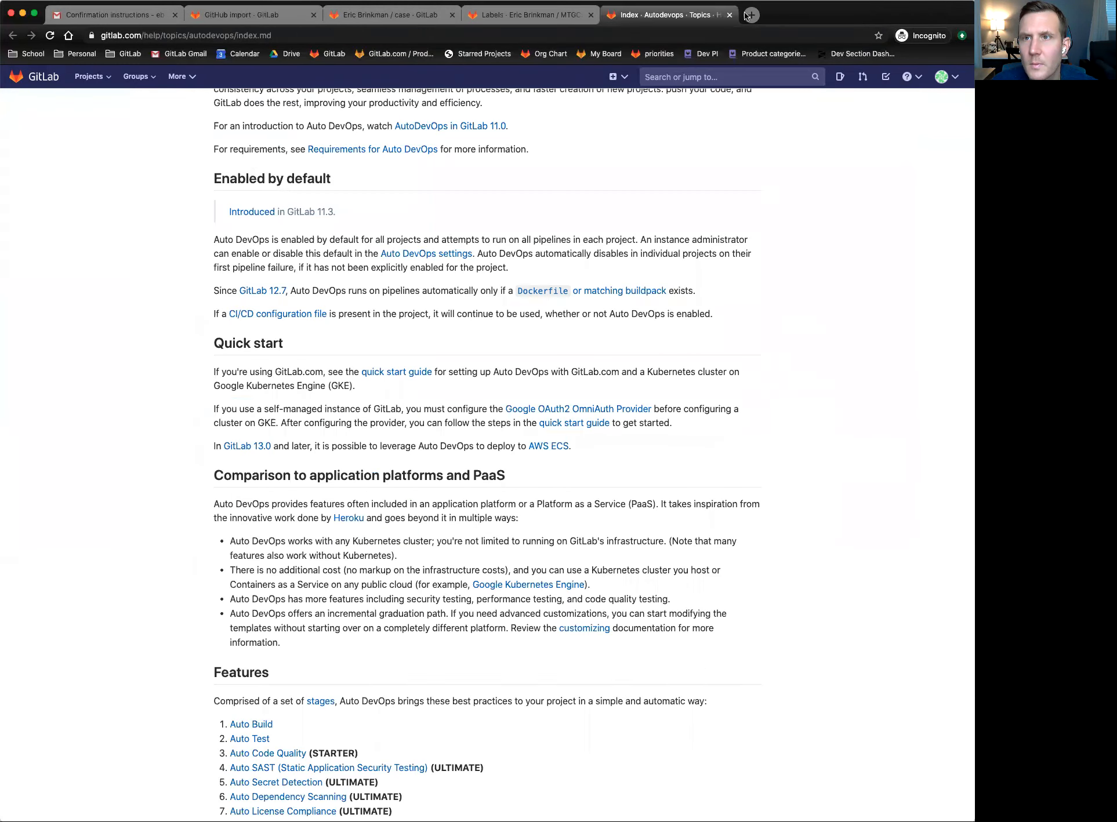
pyautogui.click(750, 15)
# - Go to the user's GitHub profile and open the MTGCardApp repository
pyautogui.write('github.com/ec')
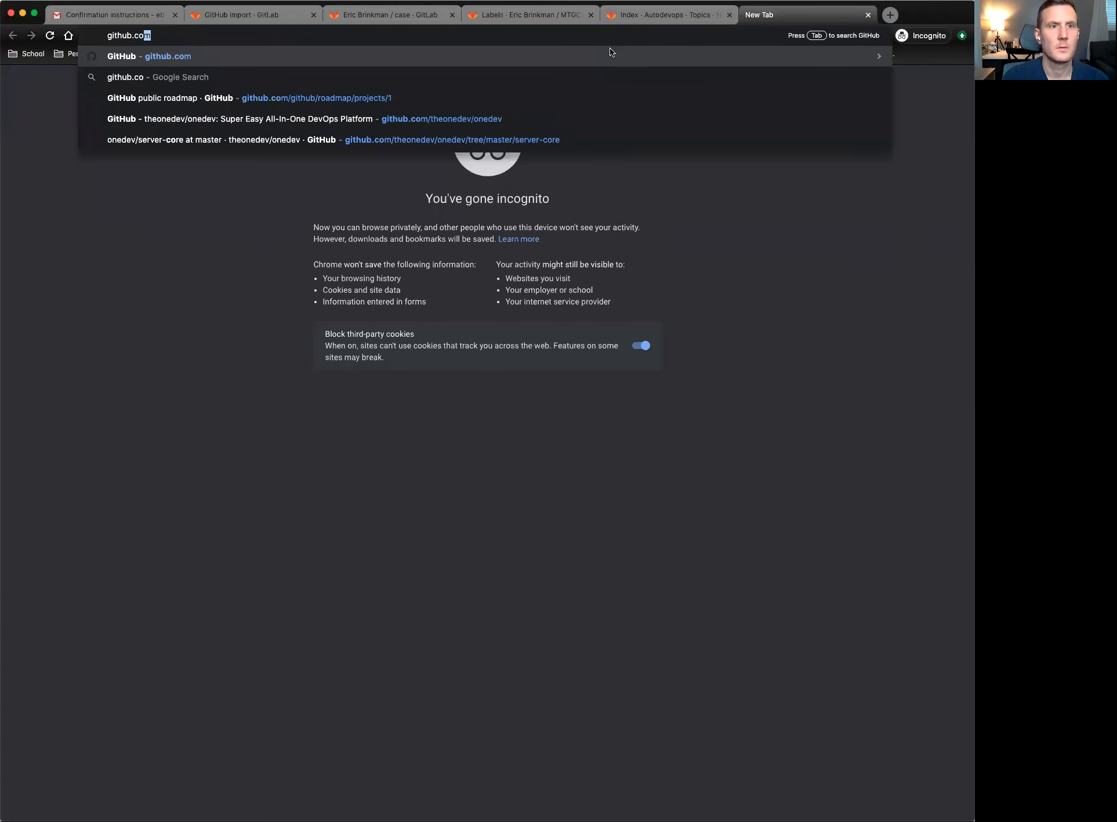
pyautogui.write('brinkman')
pyautogui.press('Return')
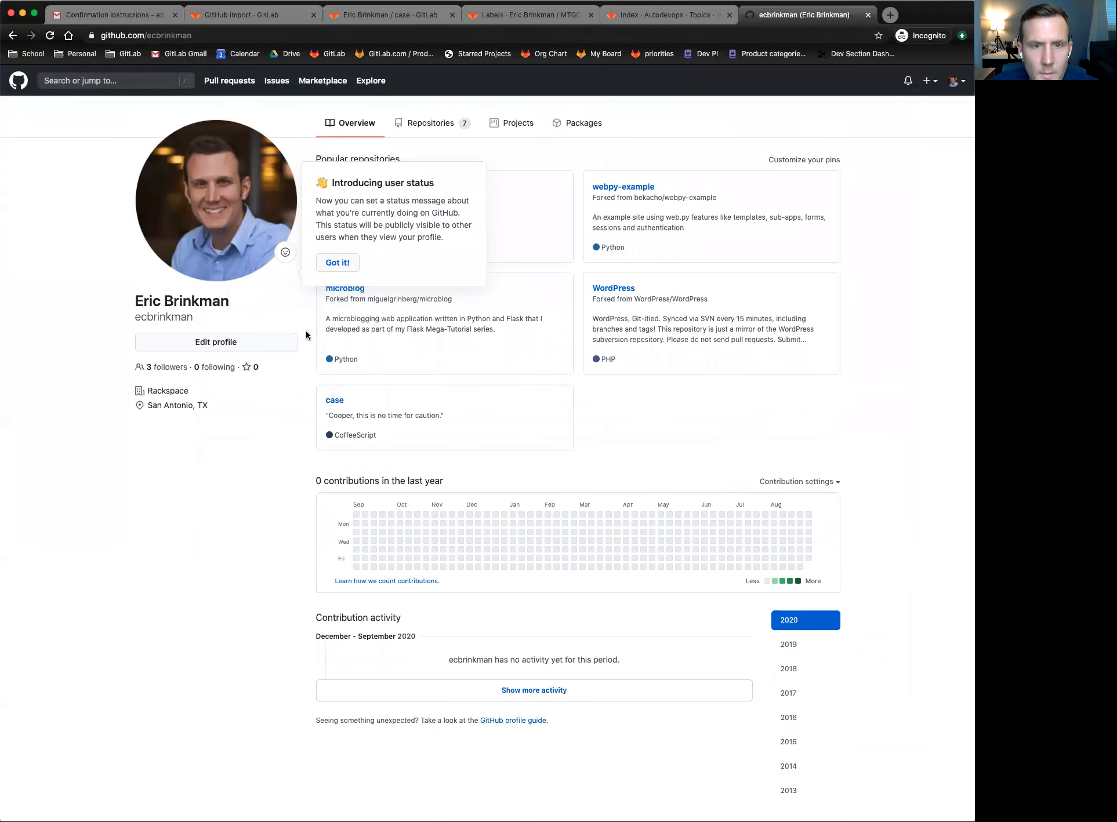
pyautogui.click(345, 264)
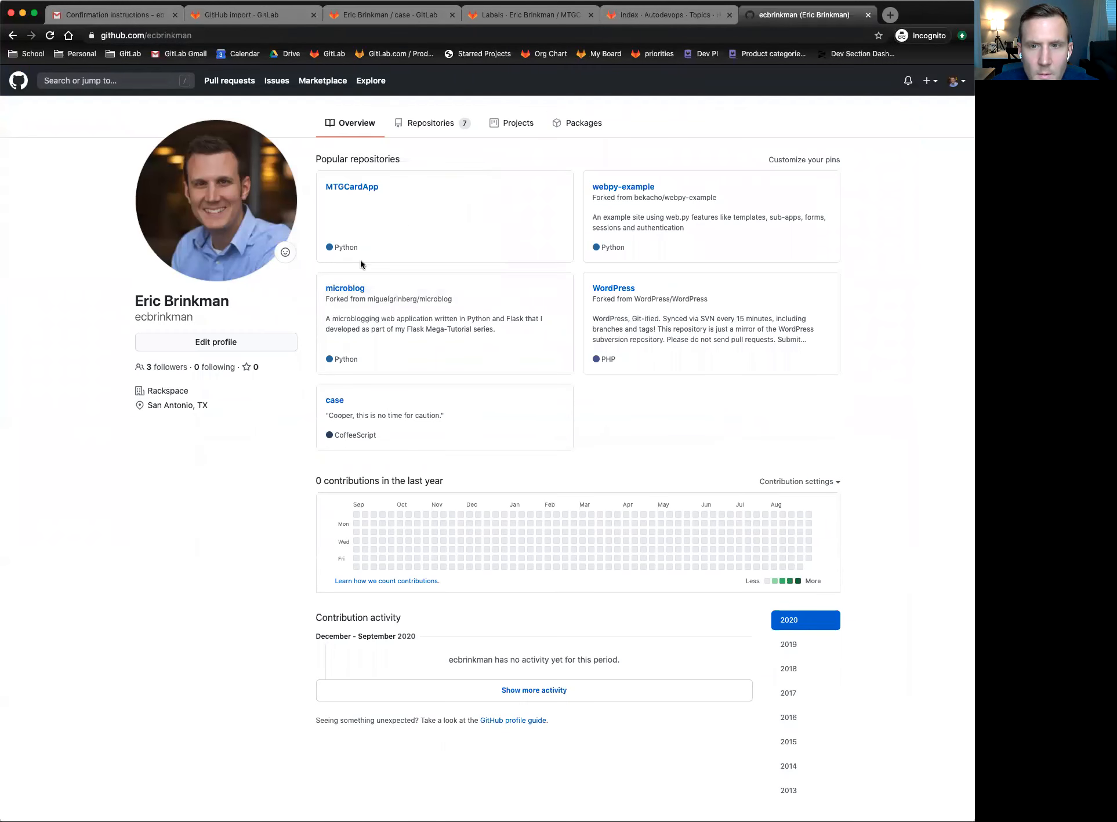
pyautogui.click(355, 186)
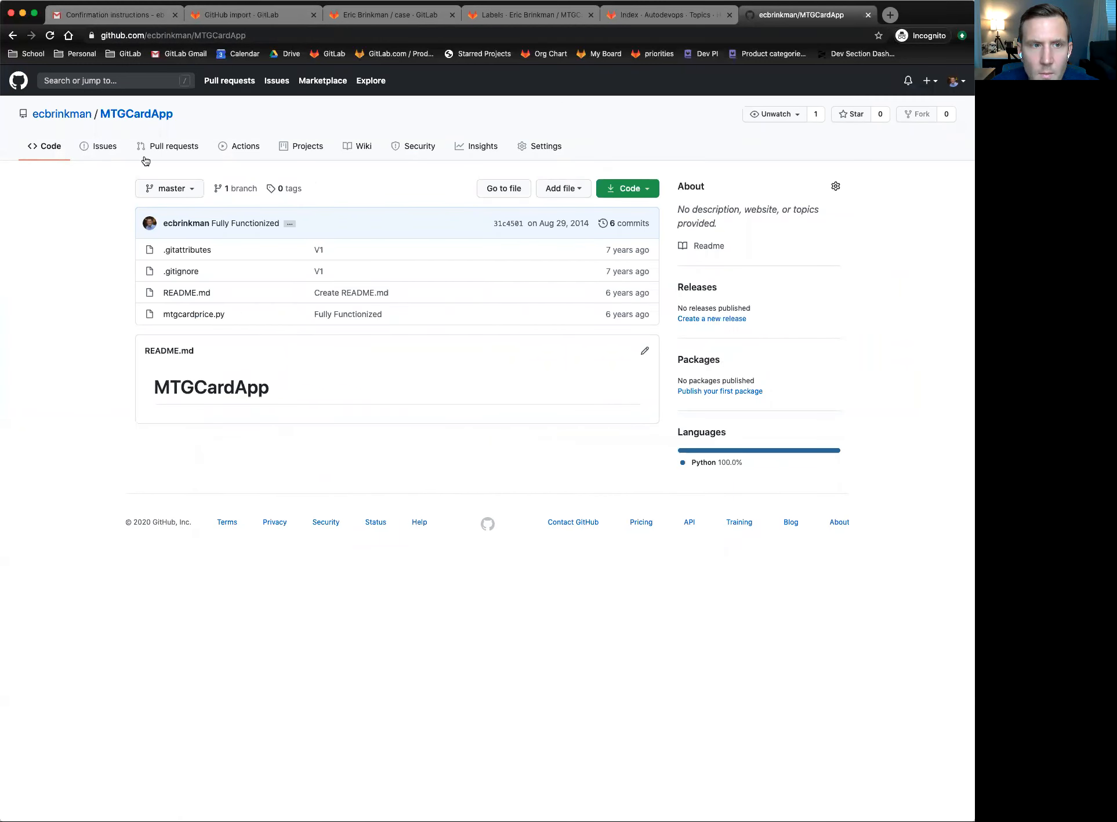
# - Check the repository's six labels and empty milestones, then switch to the GitLab case tab
pyautogui.click(99, 146)
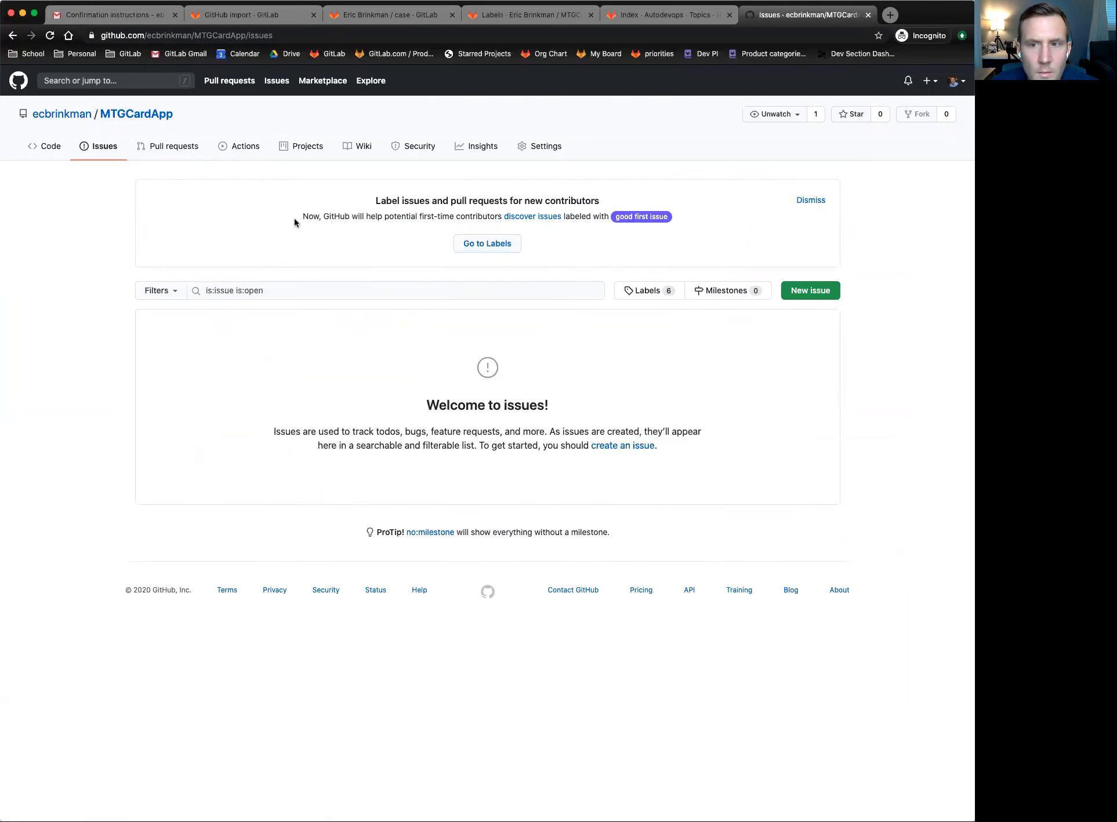
pyautogui.click(628, 291)
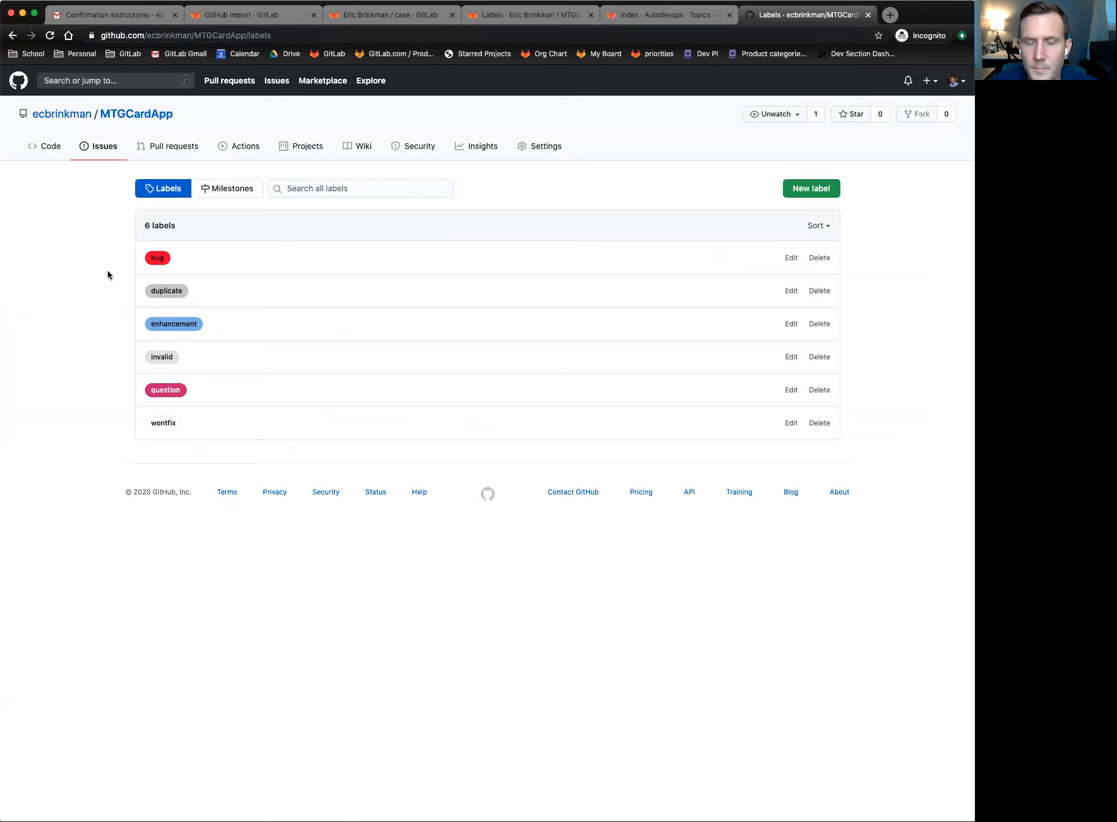
pyautogui.click(241, 189)
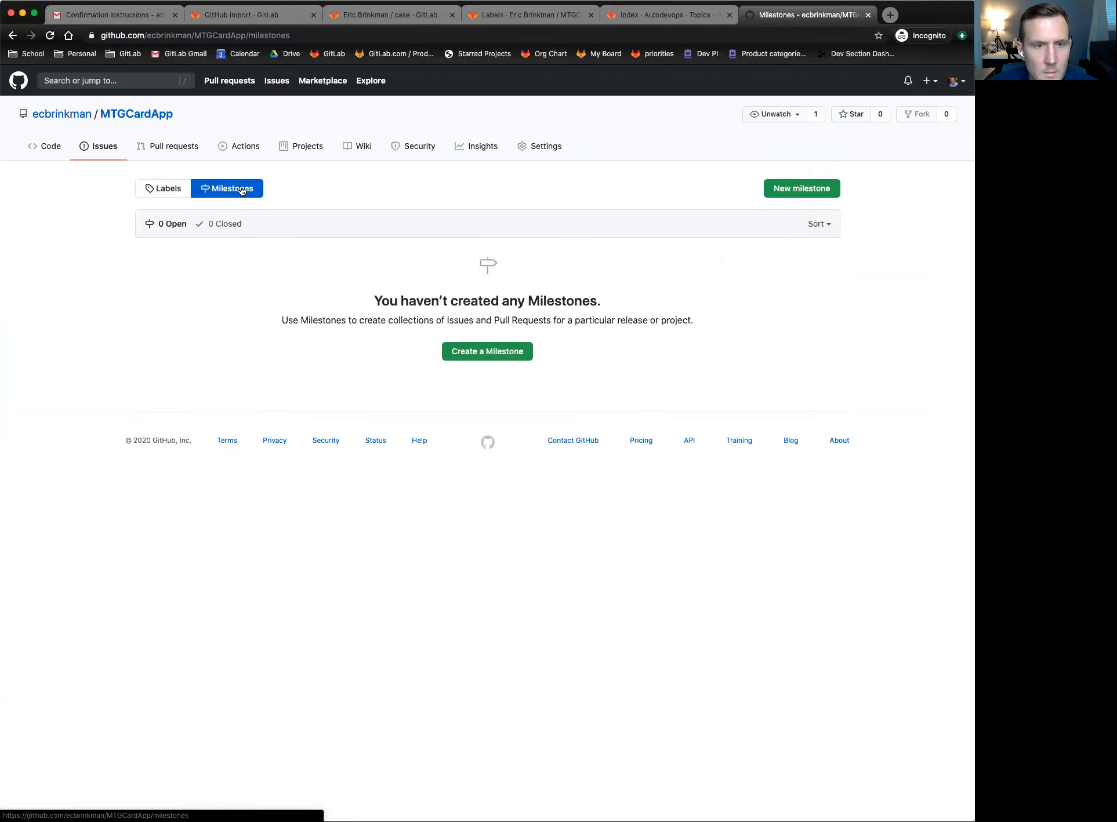
pyautogui.click(165, 188)
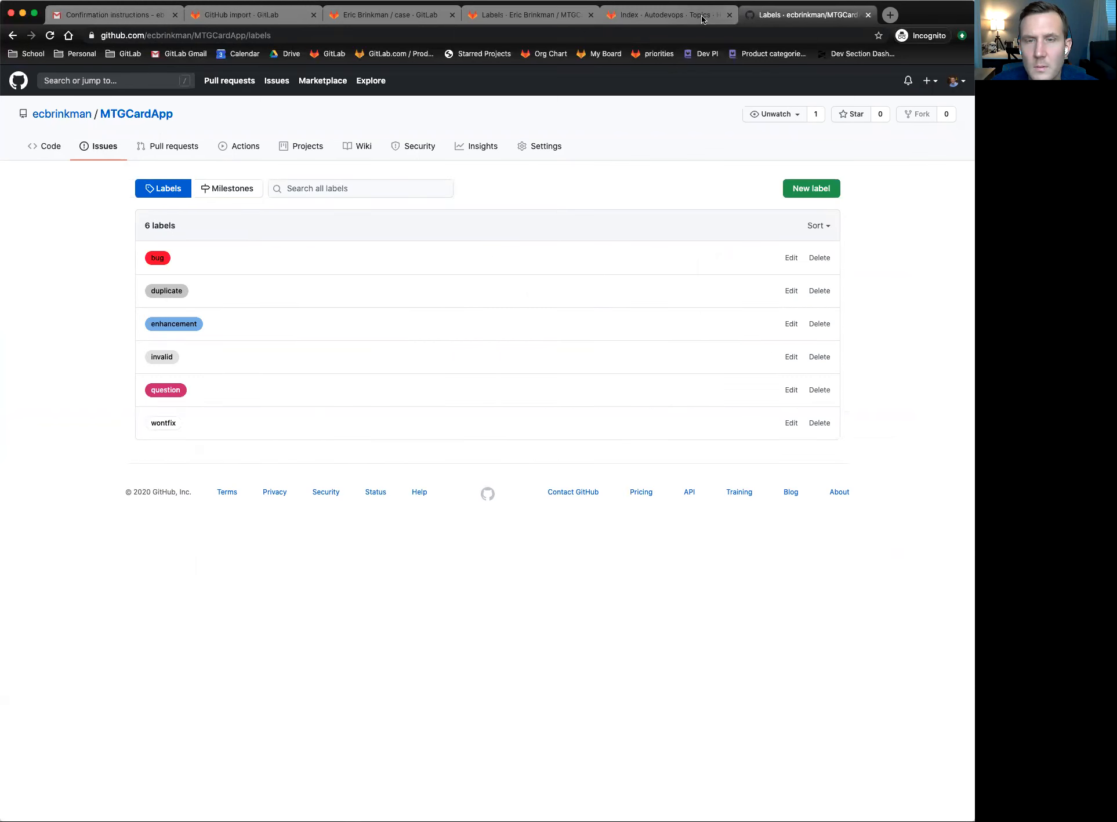
pyautogui.click(394, 22)
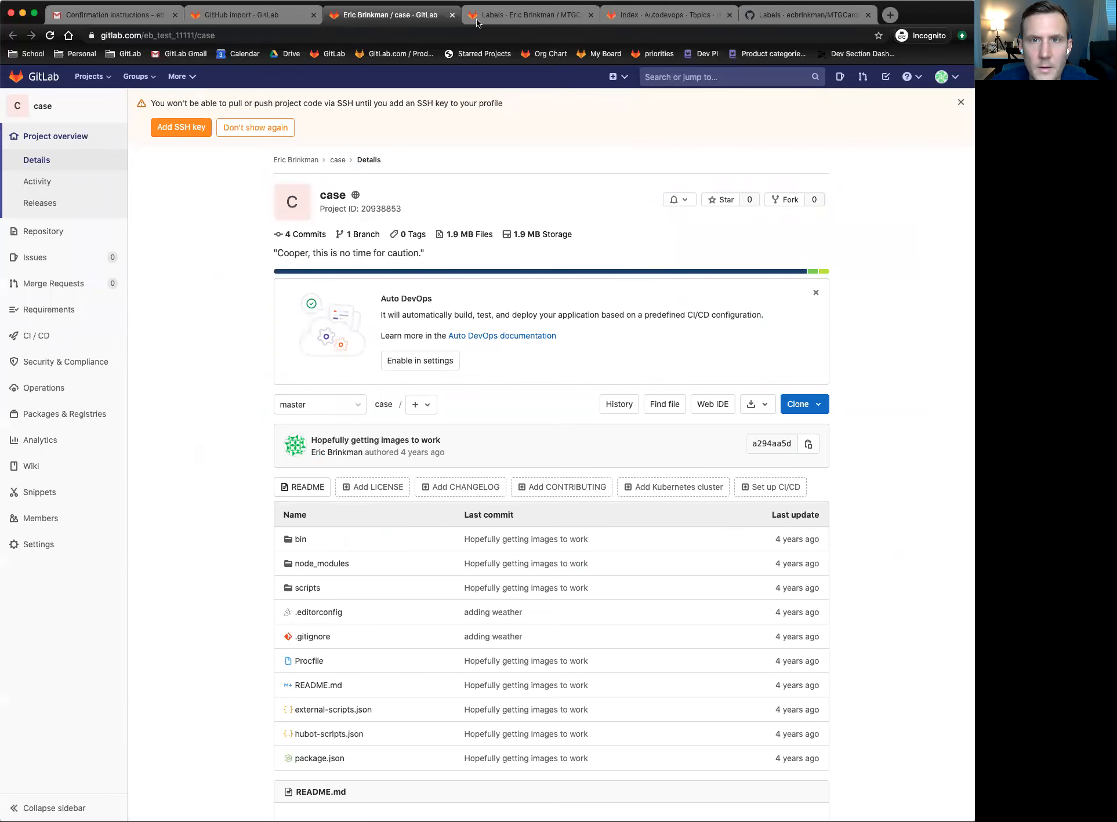
# - Create a bright green project label named greatfeature from the merge request's Labels picker
pyautogui.click(532, 24)
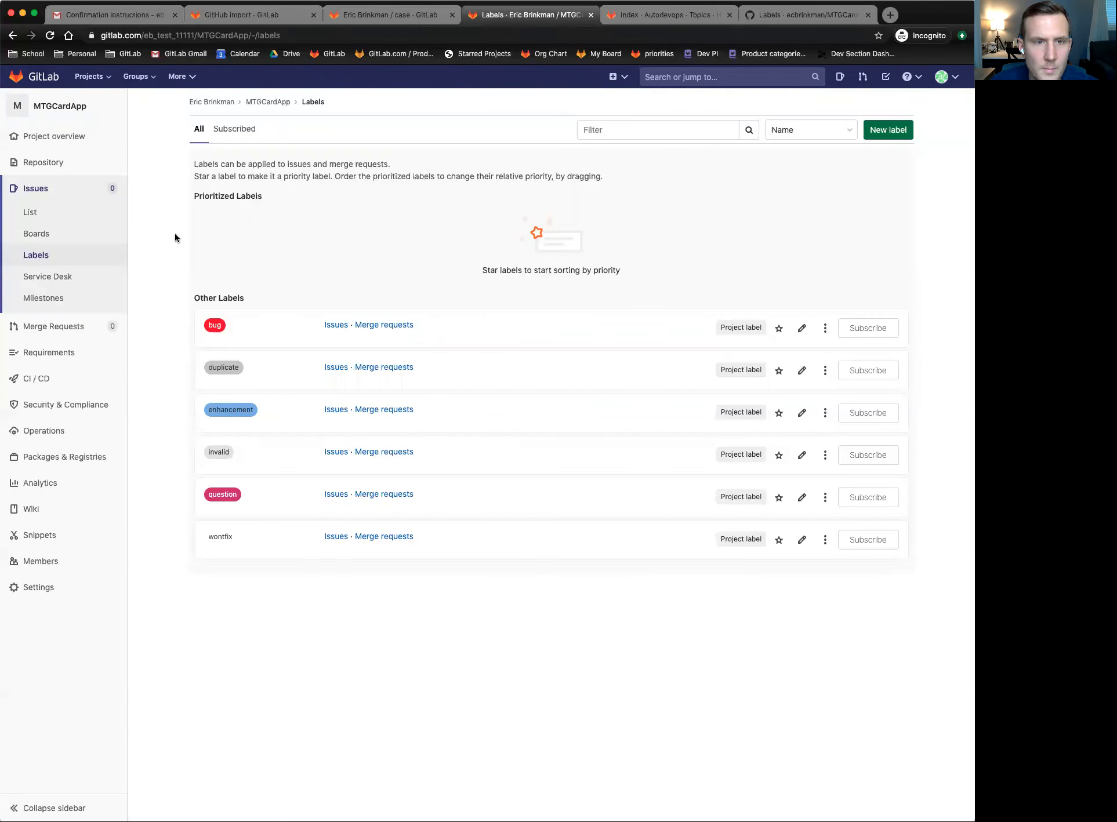
pyautogui.hscroll(-5, 175, 234)
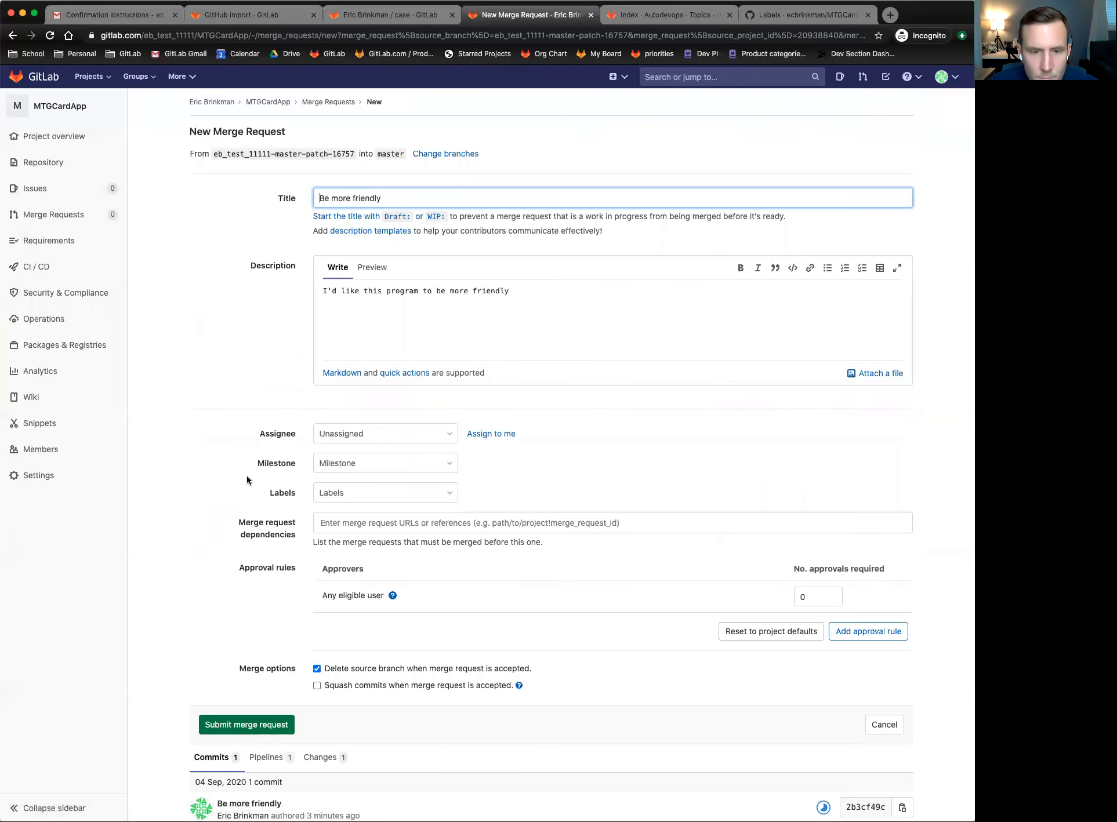
pyautogui.click(436, 494)
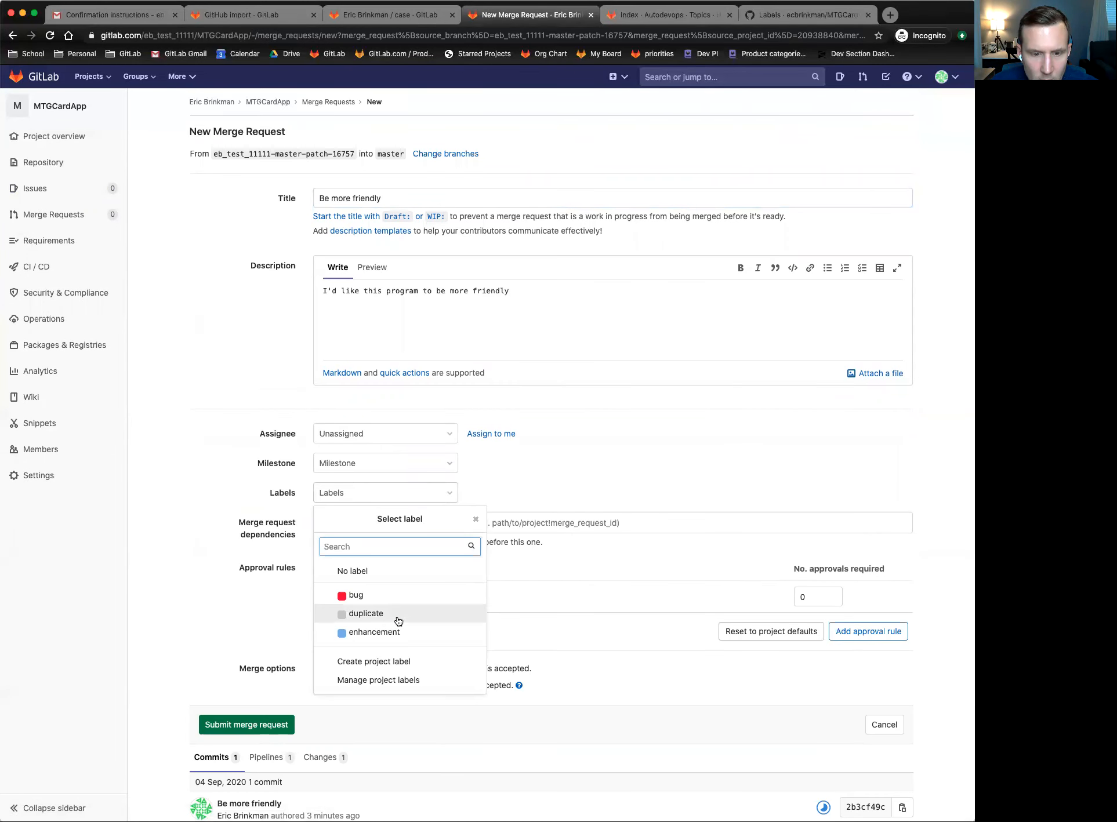
pyautogui.click(393, 660)
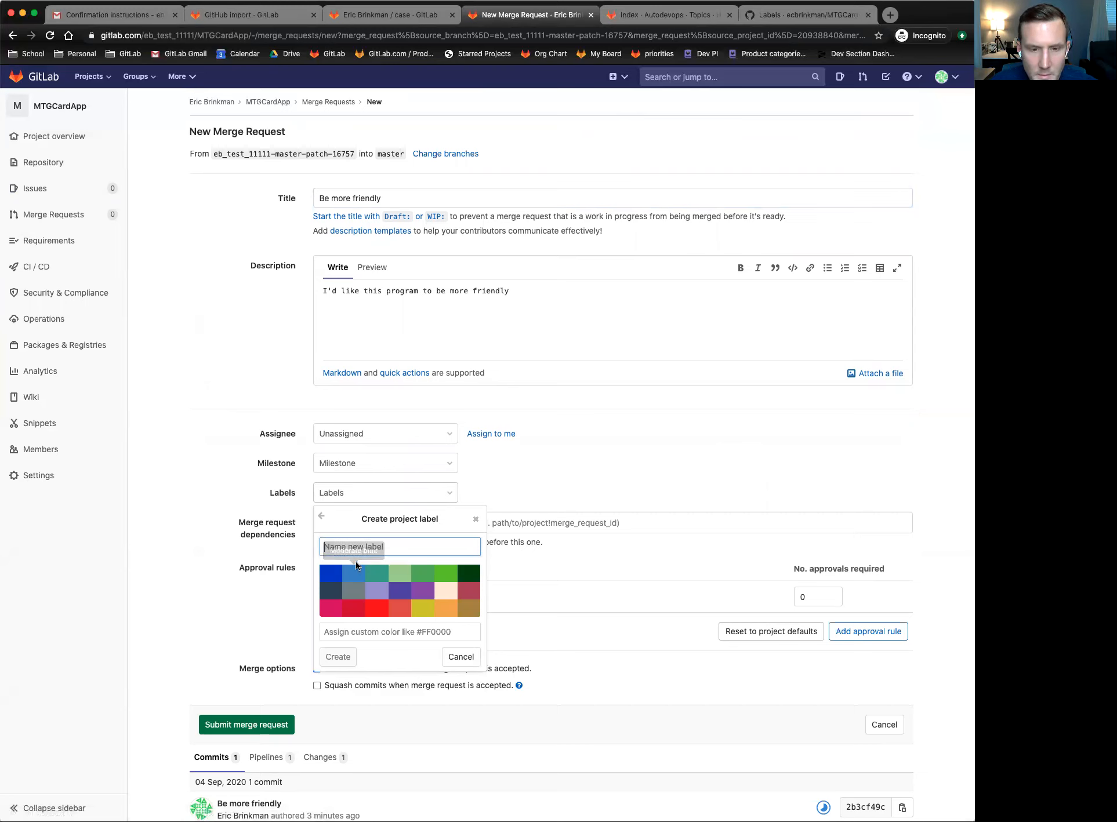
pyautogui.click(400, 547)
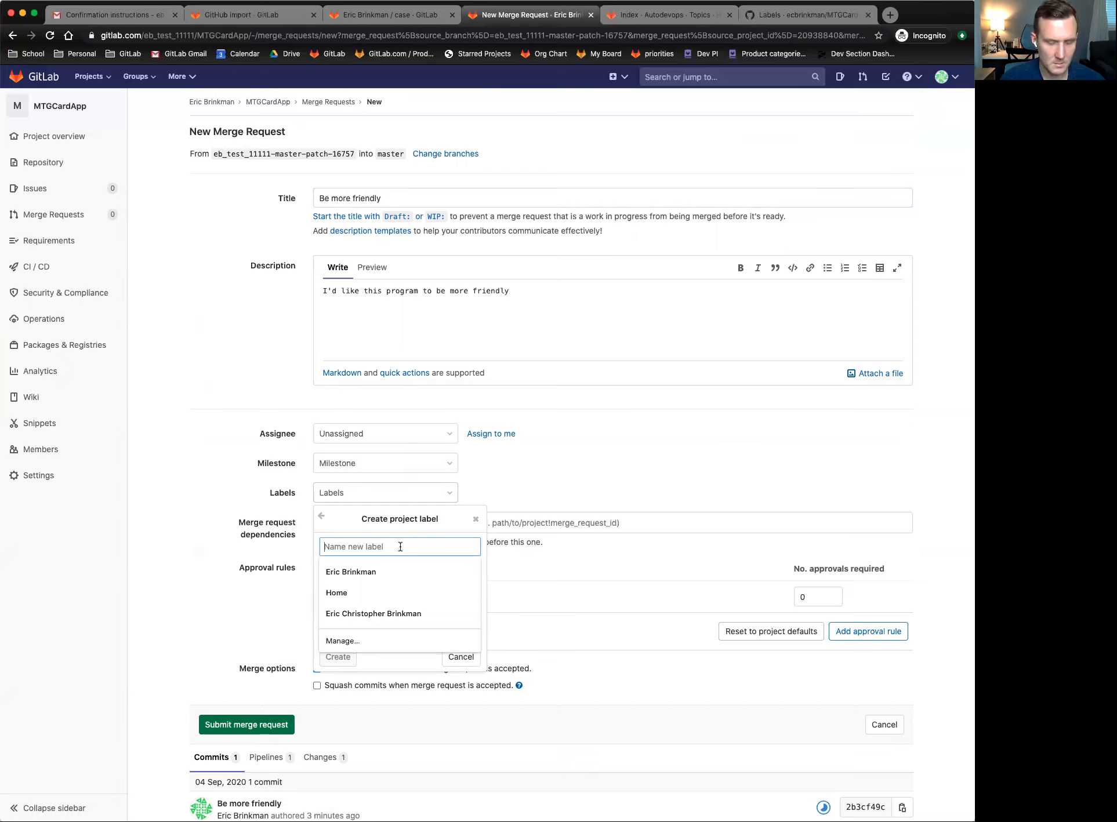
pyautogui.write('great')
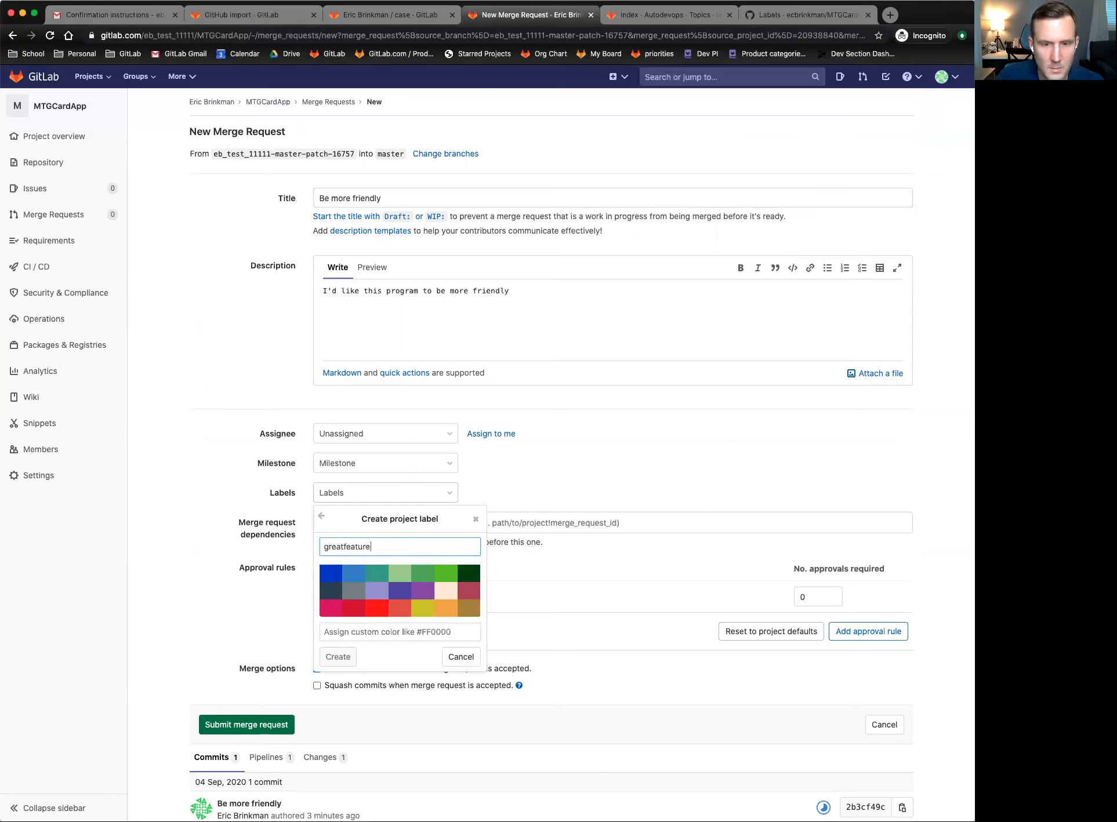
pyautogui.write('feature')
pyautogui.click(446, 573)
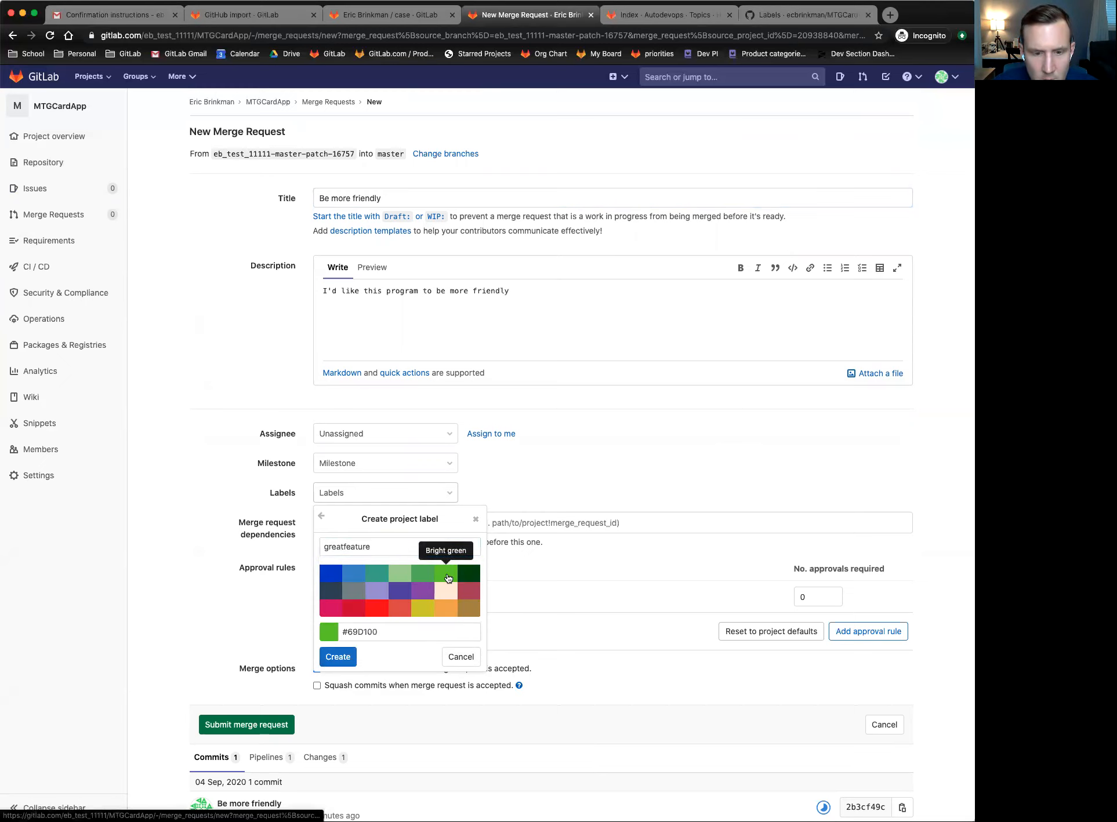
pyautogui.click(337, 657)
# - Apply the greatfeature label to the Be more friendly merge request
pyautogui.click(210, 590)
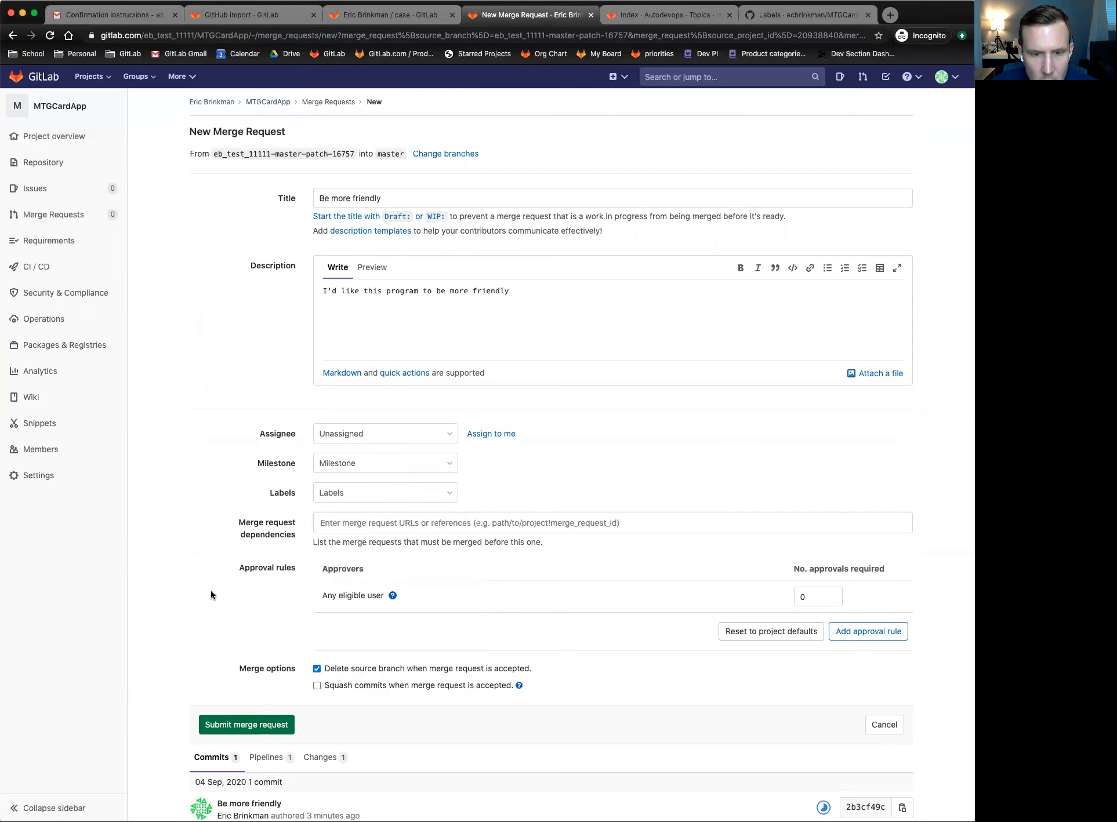
pyautogui.click(386, 492)
pyautogui.scroll(-2, 348, 621)
pyautogui.scroll(1, 361, 627)
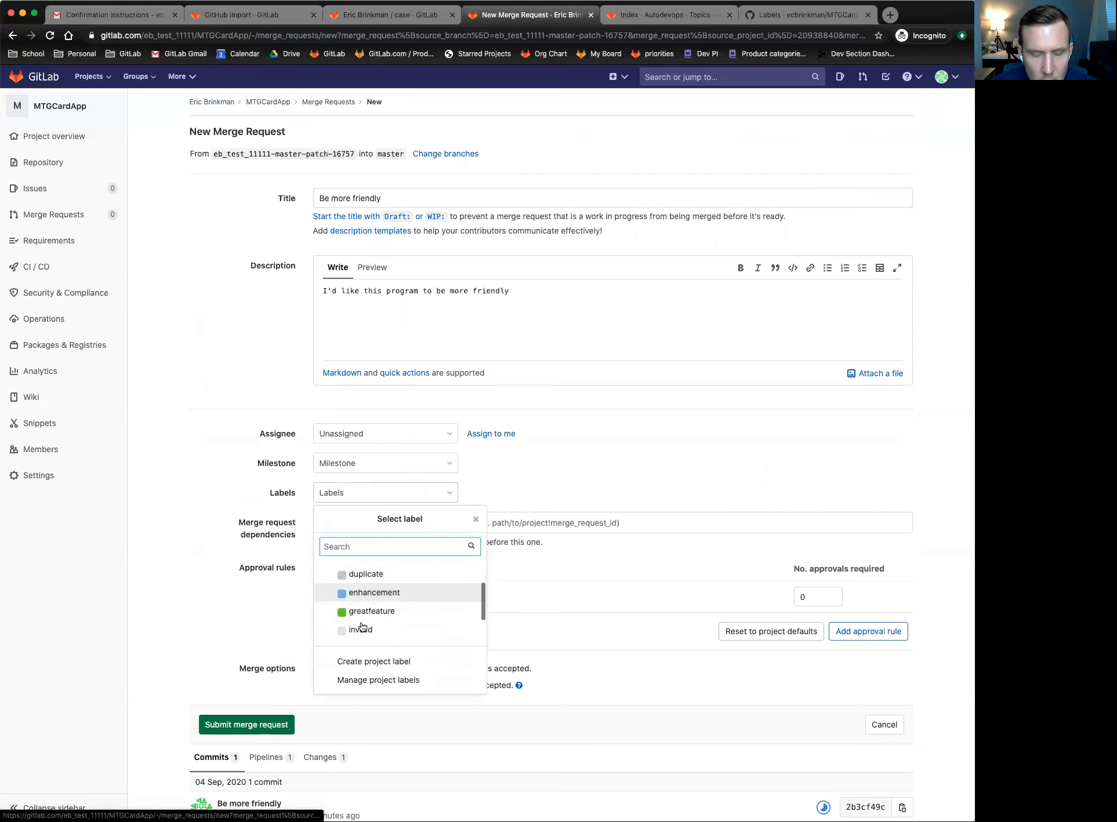
pyautogui.scroll(1, 361, 628)
pyautogui.click(370, 632)
pyautogui.click(209, 608)
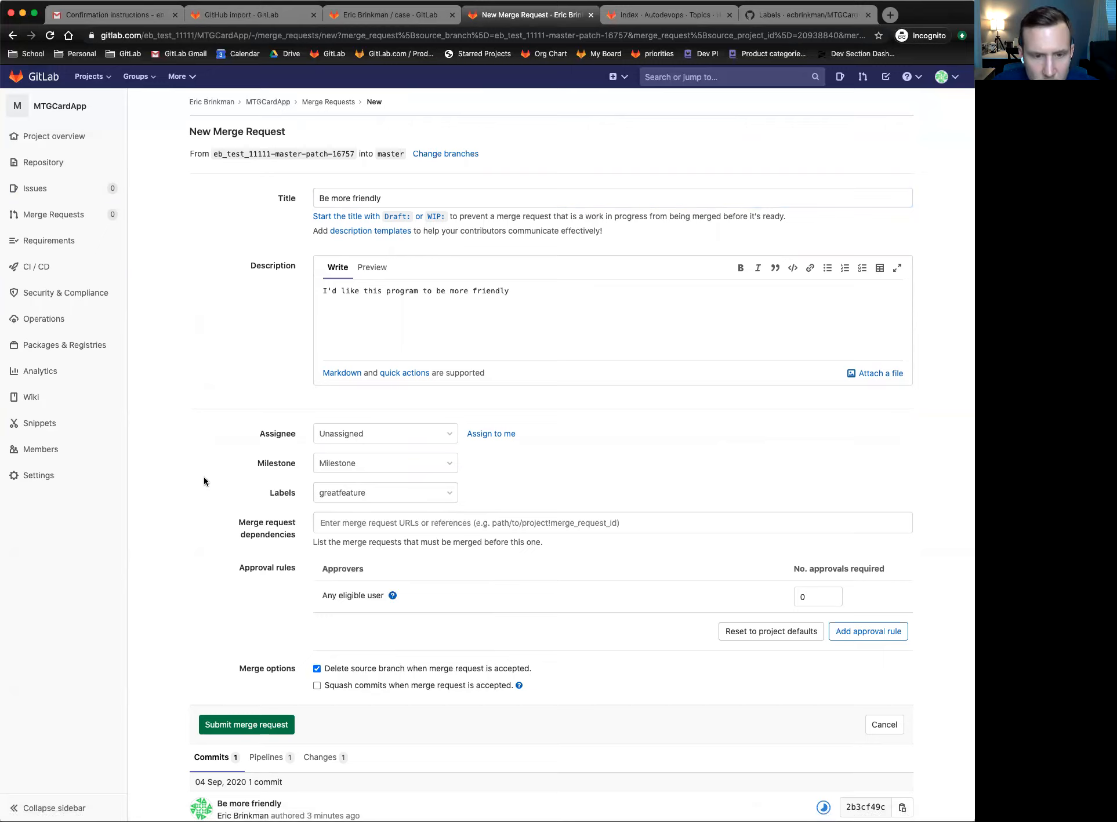
pyautogui.scroll(-2, 203, 476)
pyautogui.click(418, 450)
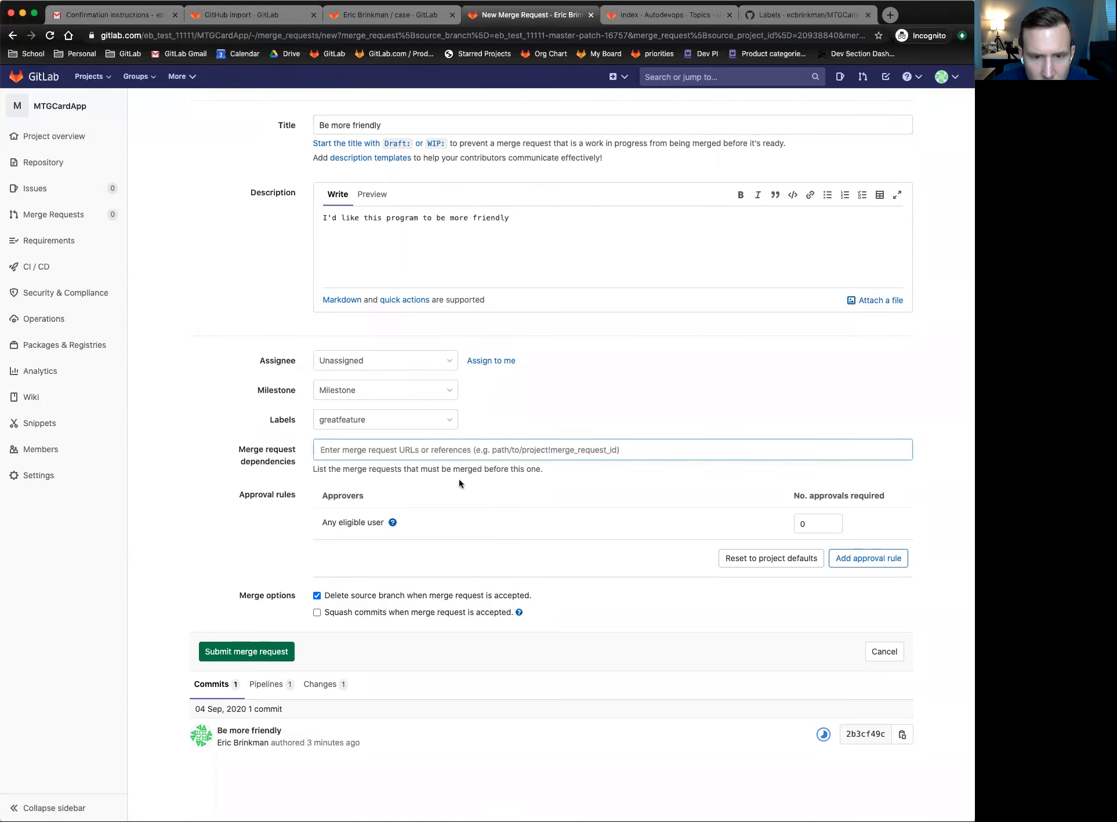
pyautogui.click(387, 469)
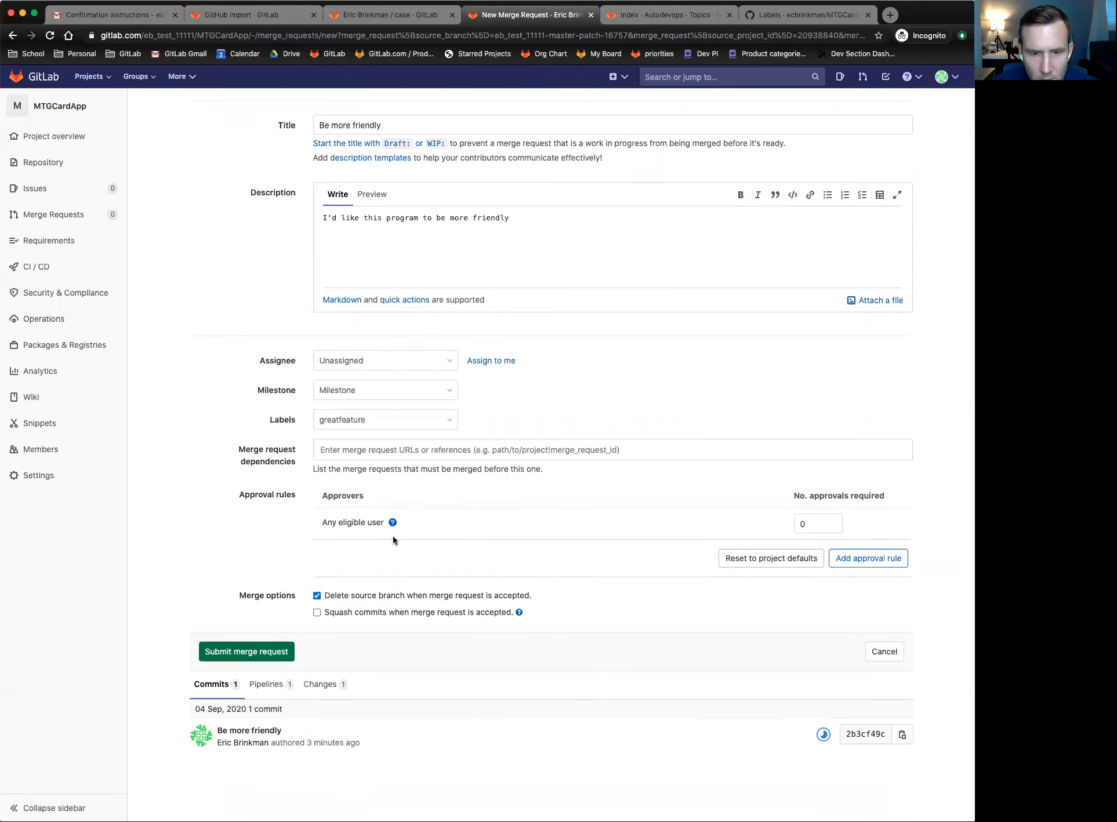
pyautogui.moveTo(393, 523)
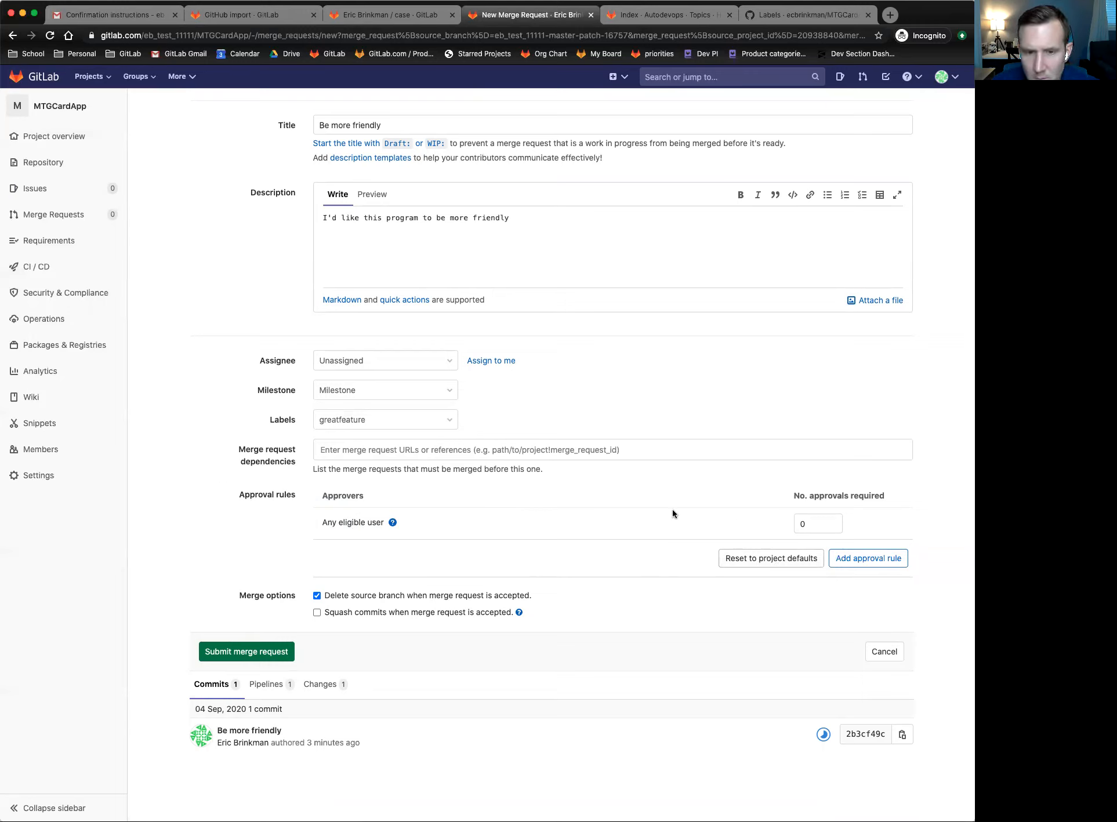
pyautogui.moveTo(392, 523)
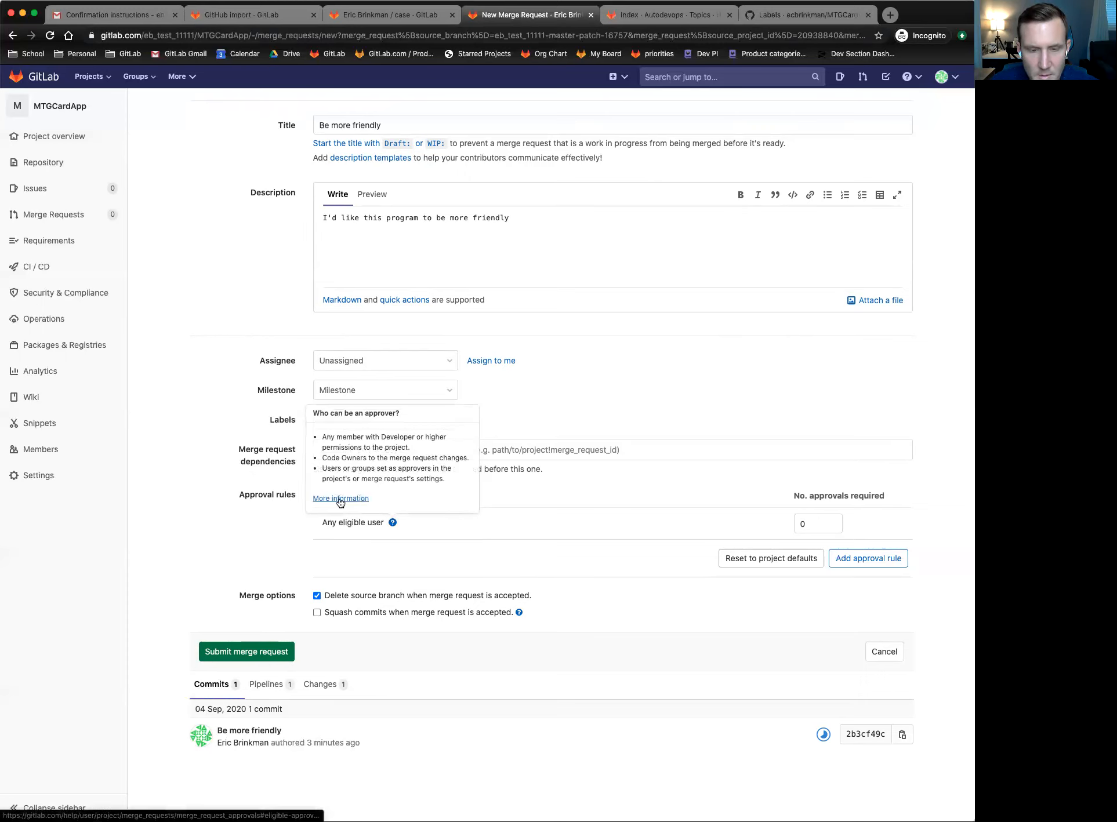
pyautogui.click(826, 524)
pyautogui.click(830, 521)
pyautogui.click(752, 519)
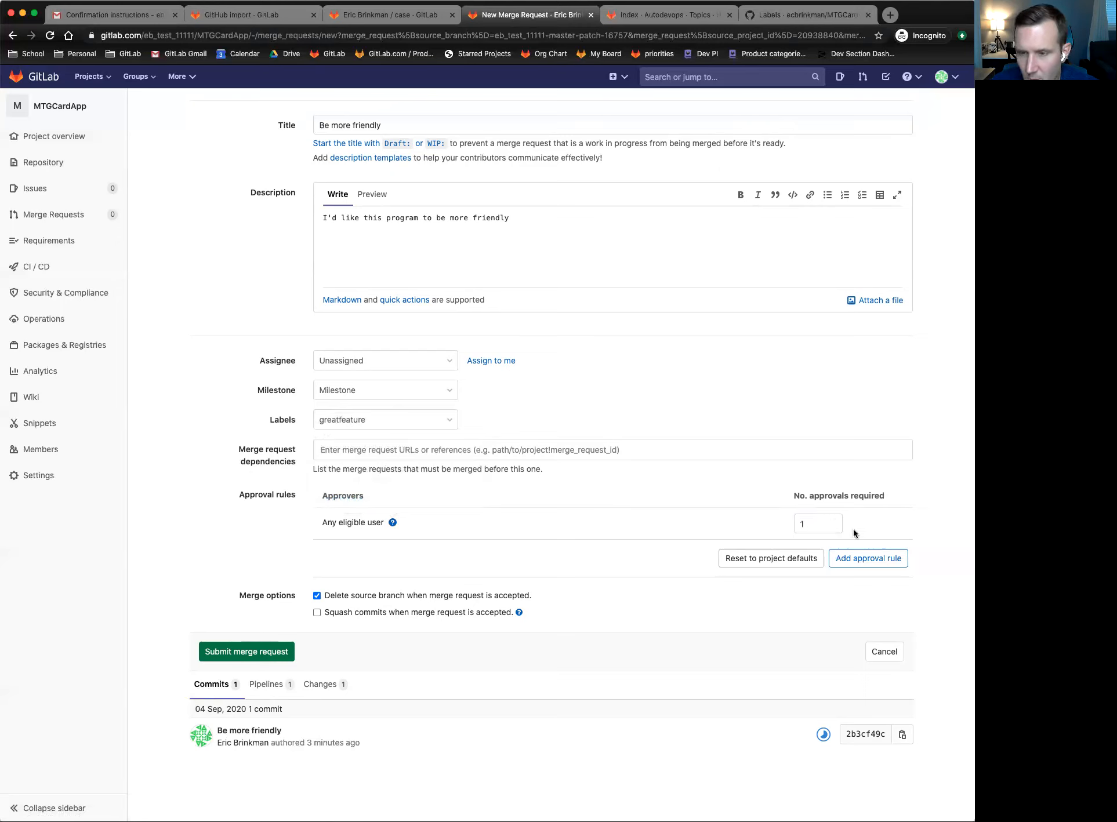
pyautogui.click(815, 524)
pyautogui.write('1111111')
pyautogui.click(729, 525)
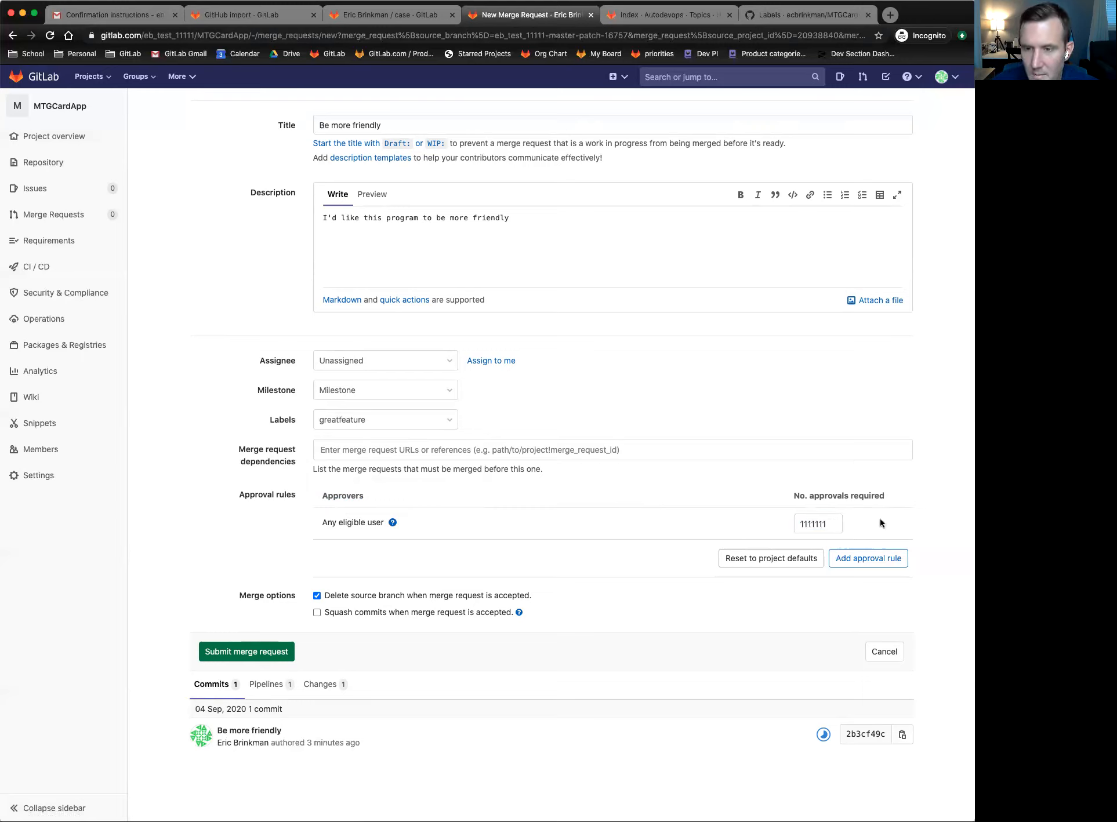
pyautogui.click(832, 528)
pyautogui.click(832, 527)
pyautogui.click(751, 532)
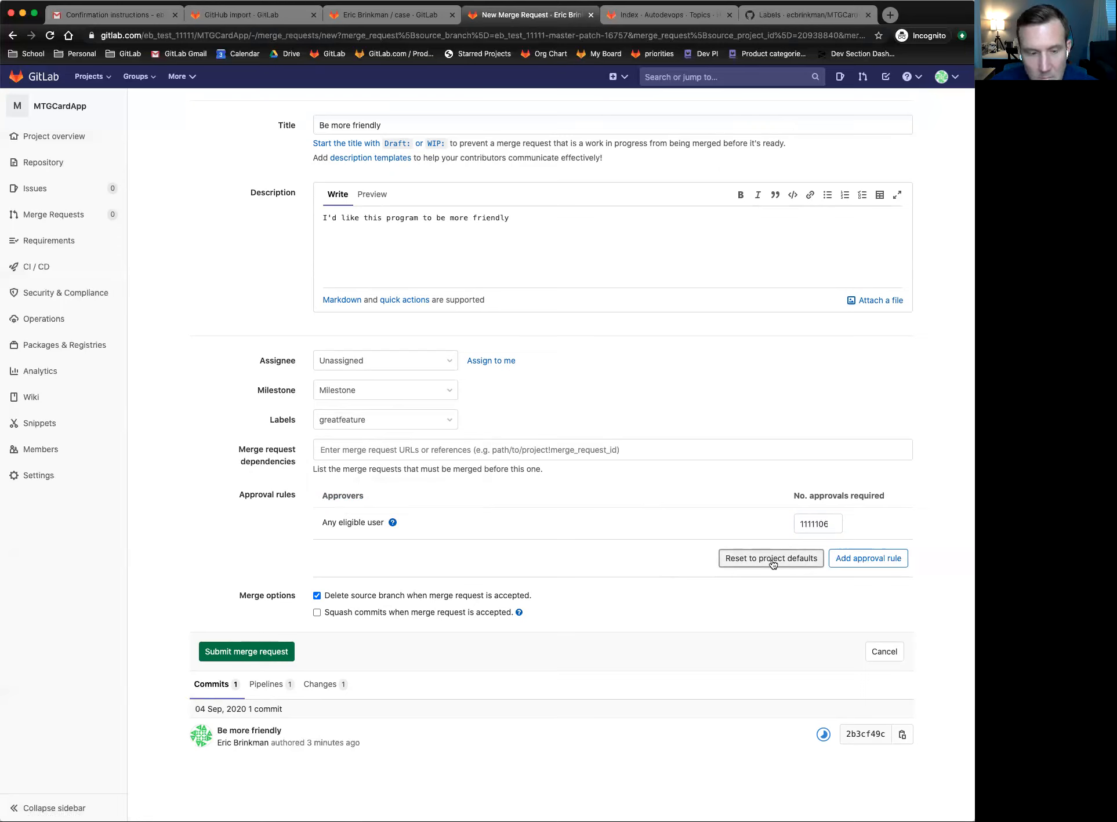
pyautogui.click(744, 559)
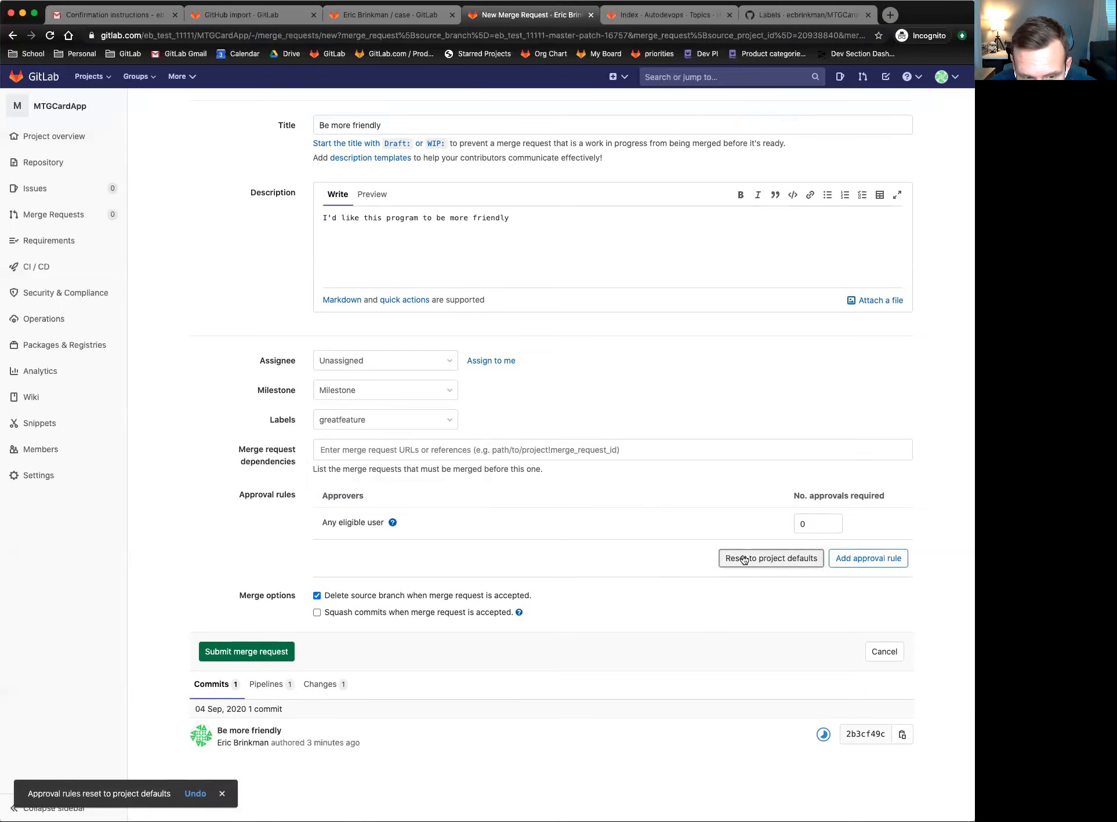
pyautogui.click(819, 523)
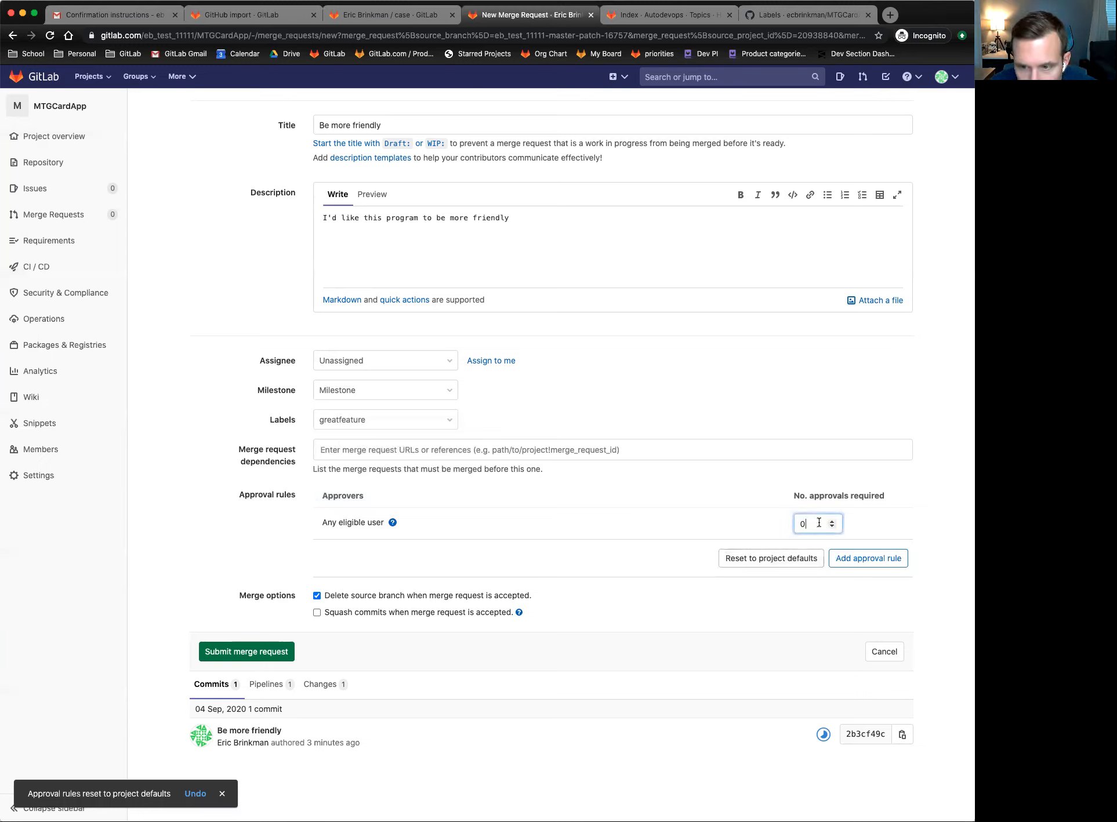
pyautogui.press('BackSpace')
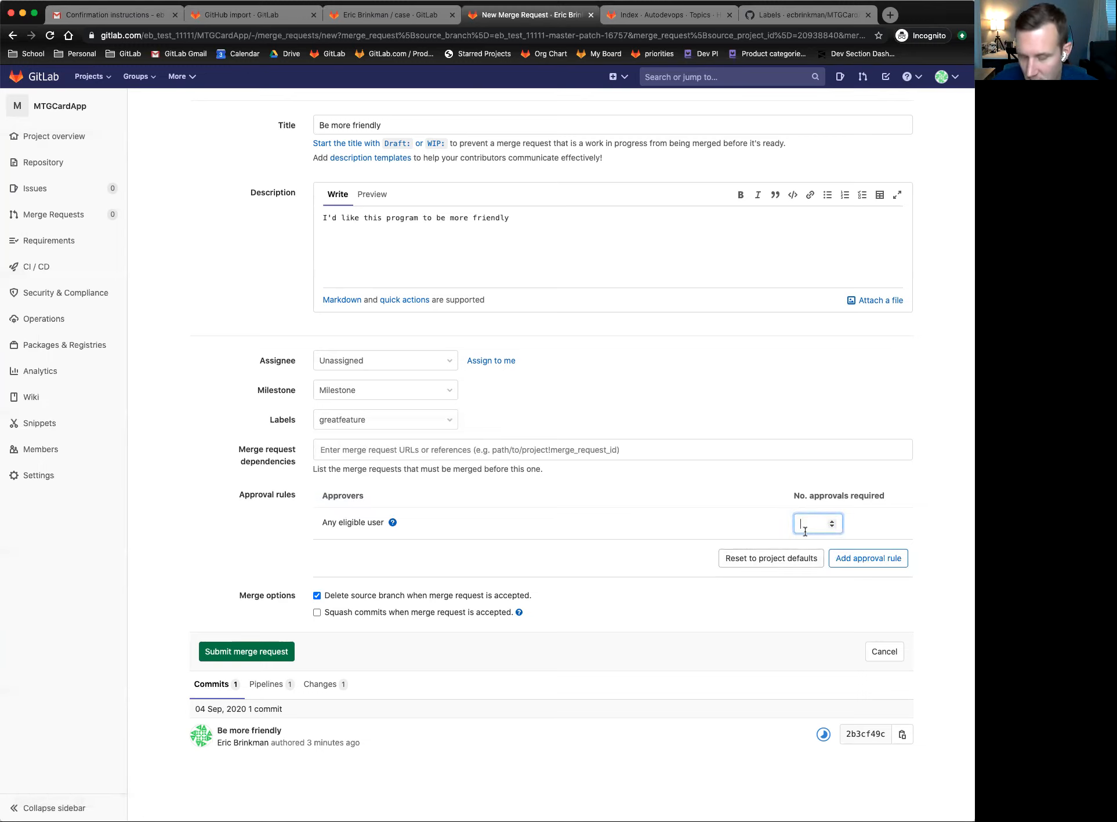
pyautogui.write('50')
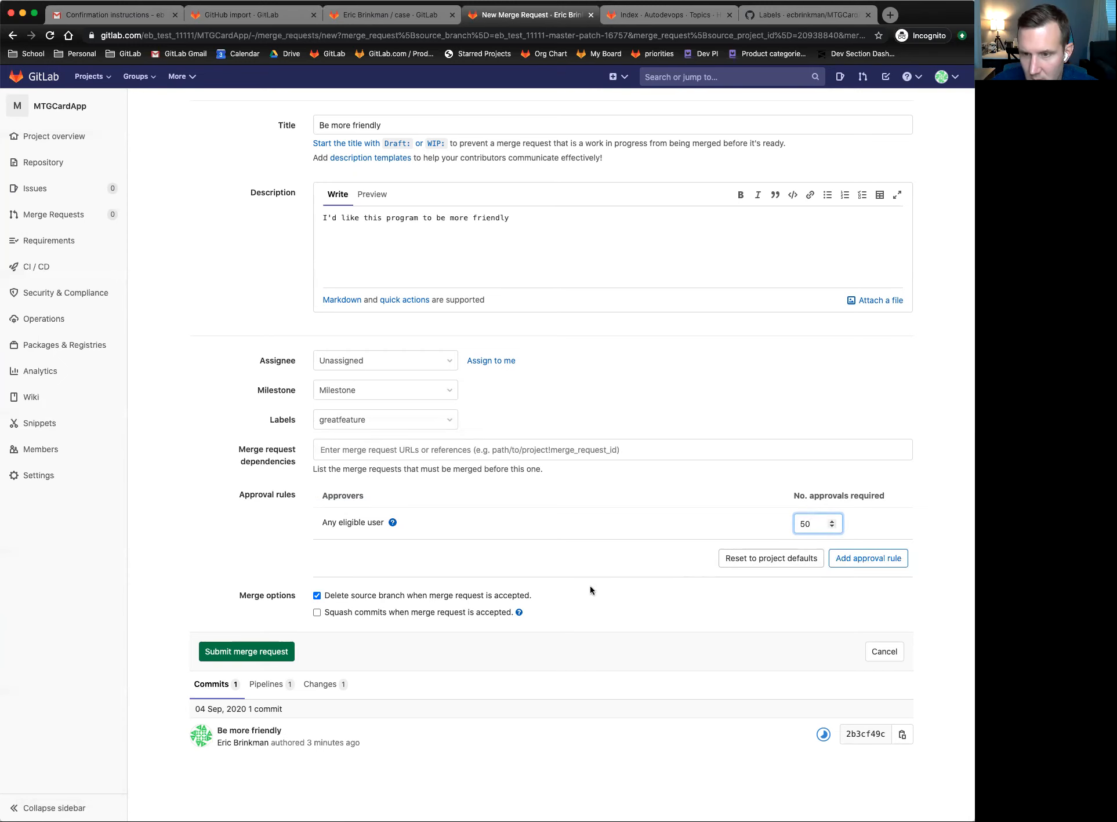
pyautogui.click(735, 559)
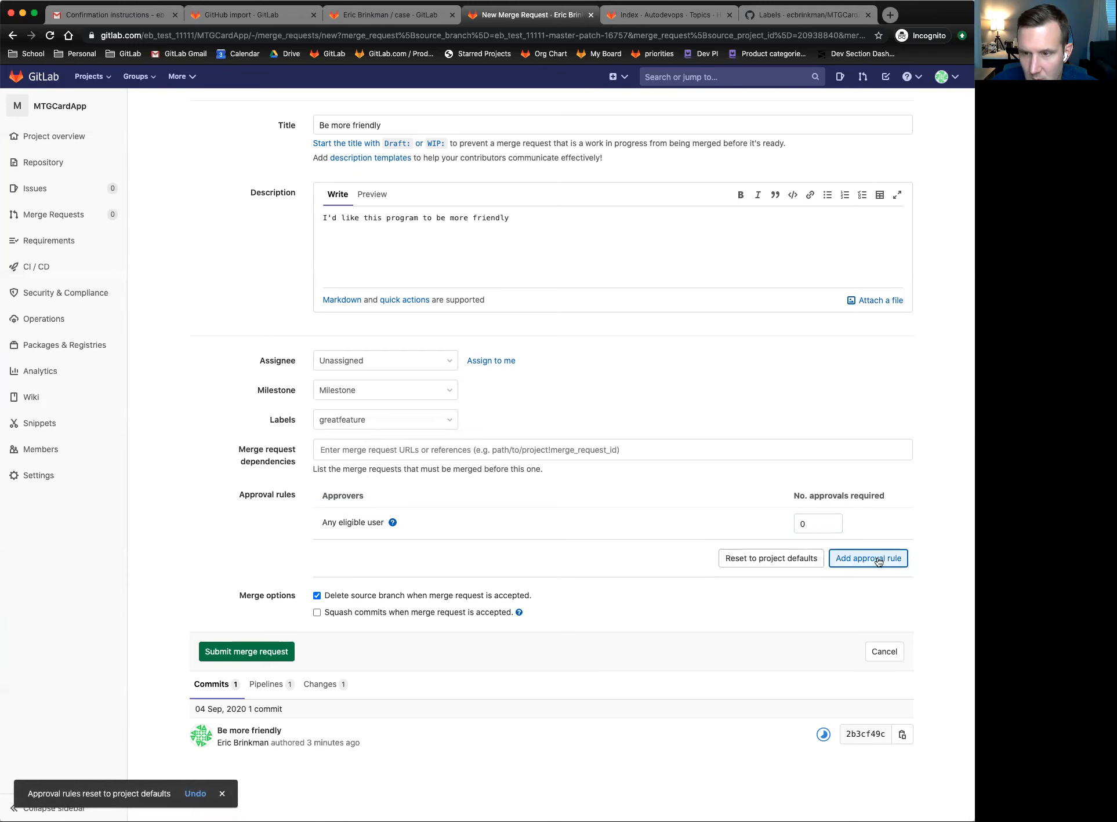
# - Add the approval rule 'My rule' with one chosen approver, then submit the merge request
pyautogui.click(878, 560)
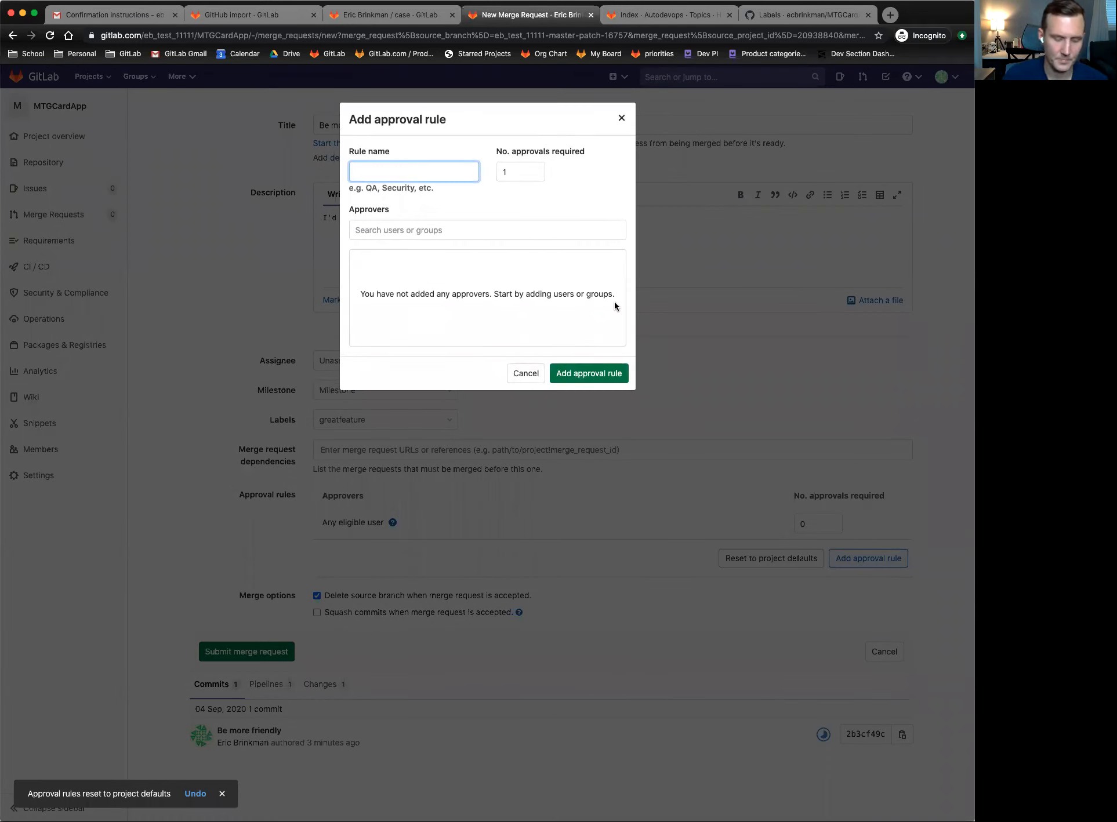
pyautogui.write('My rule')
pyautogui.press('Tab')
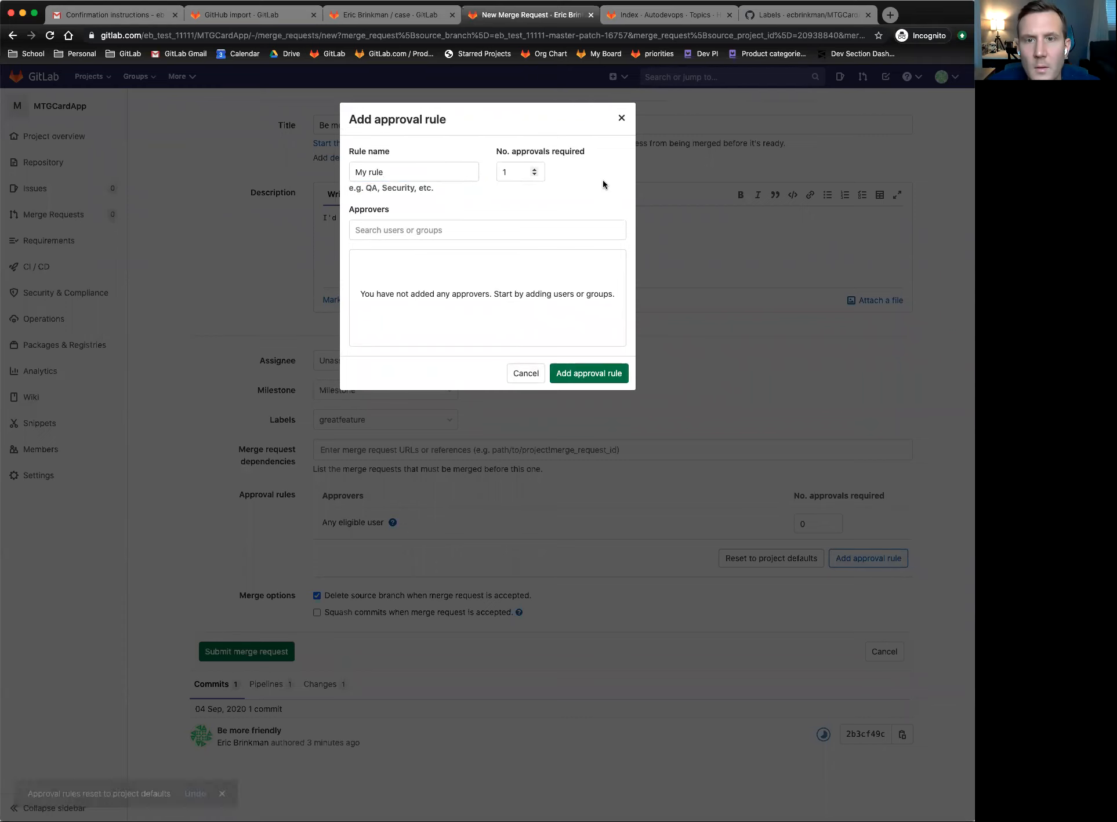
pyautogui.click(416, 232)
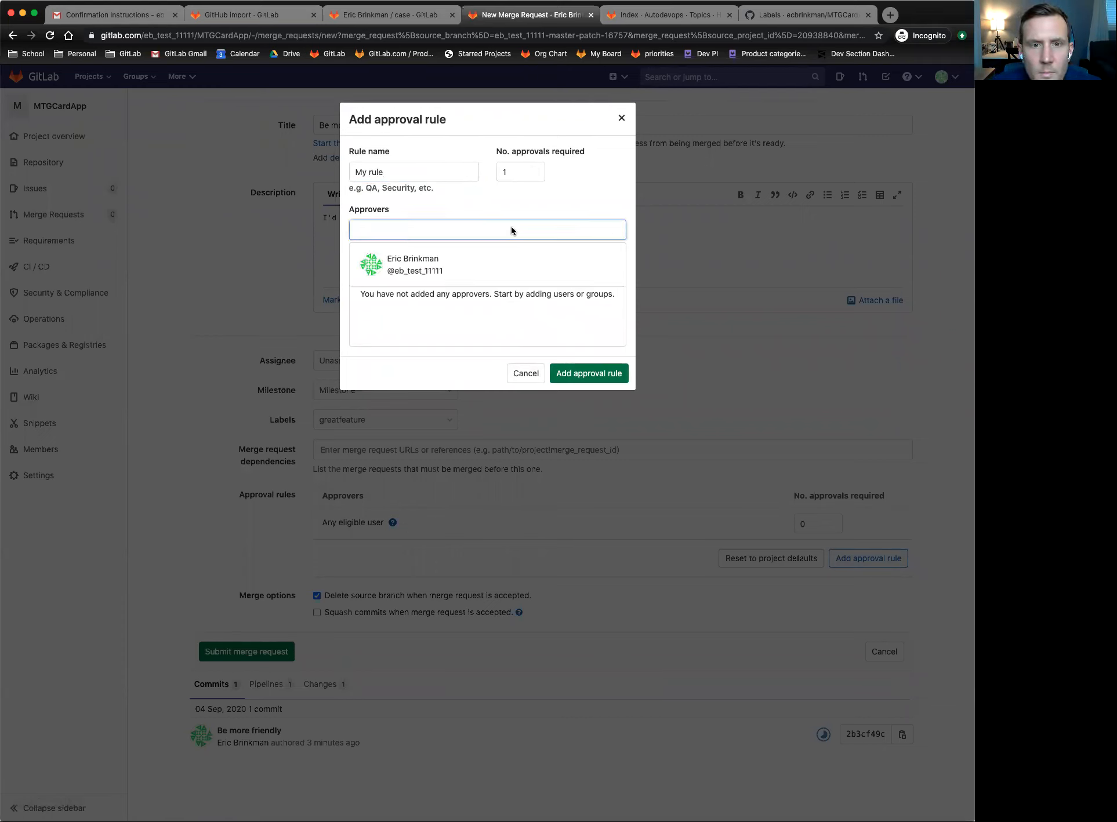
pyautogui.click(439, 265)
pyautogui.click(593, 366)
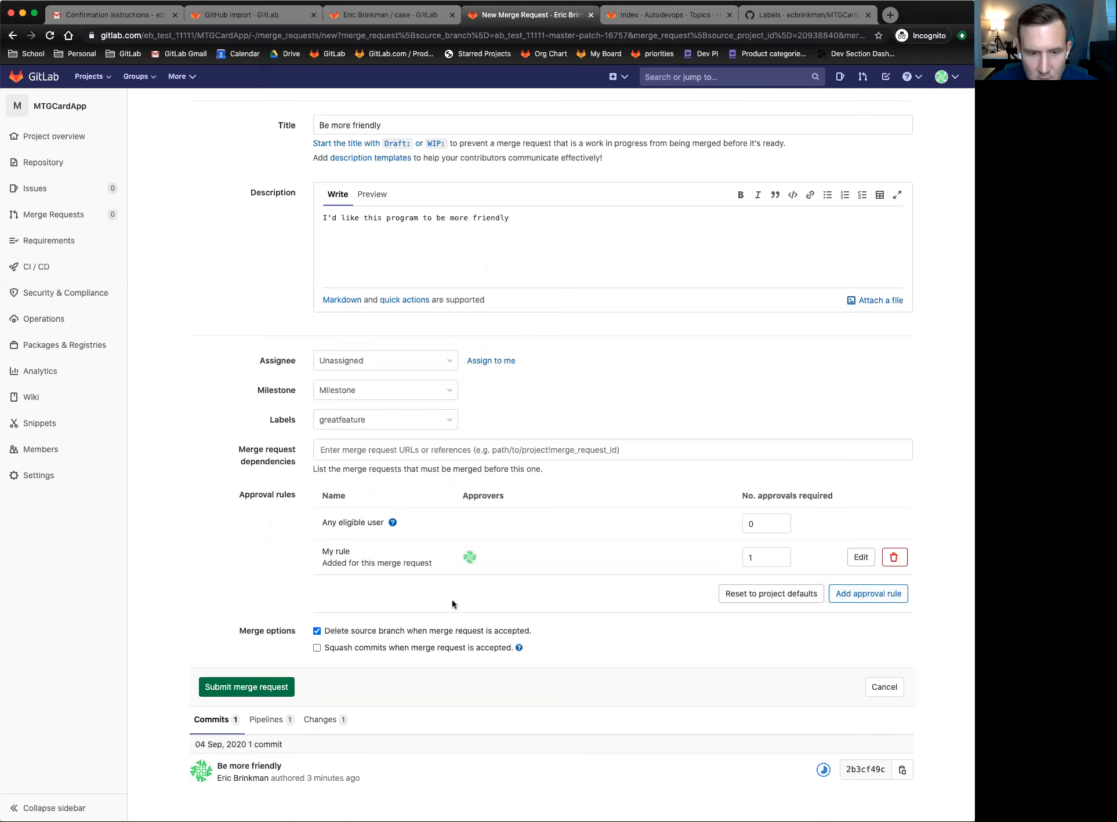
pyautogui.scroll(-1, 186, 565)
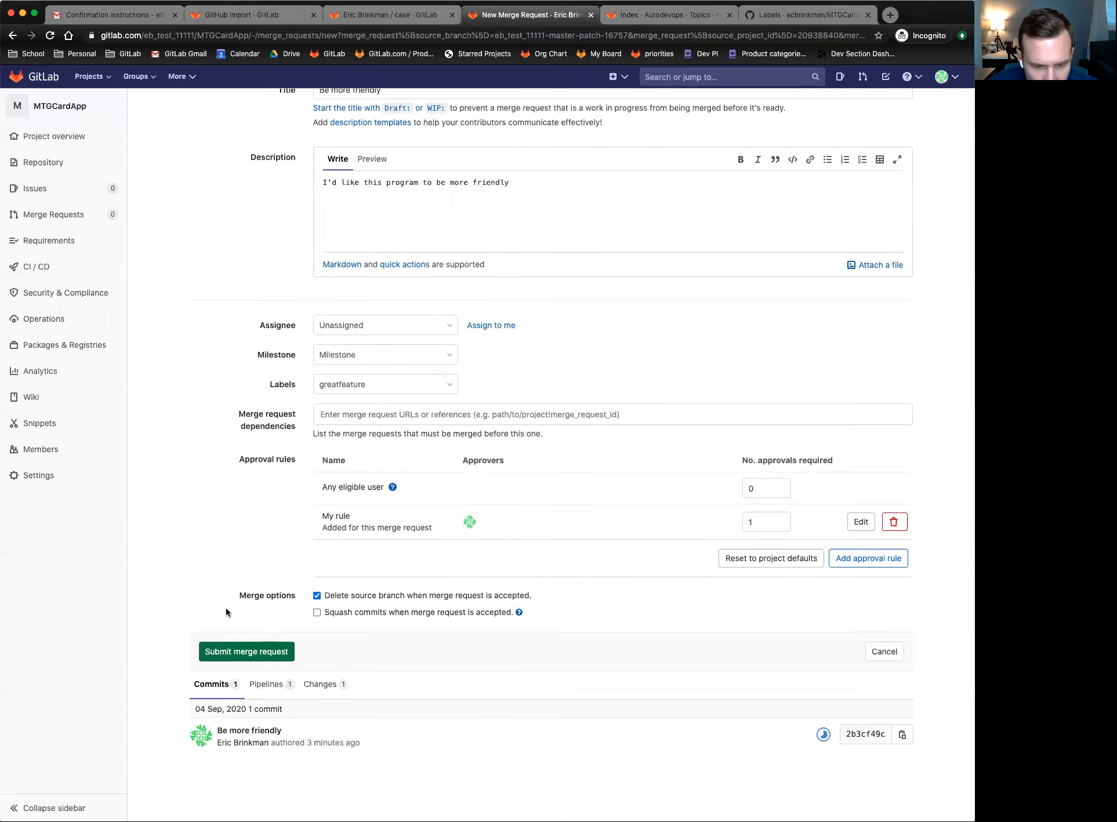
pyautogui.click(250, 655)
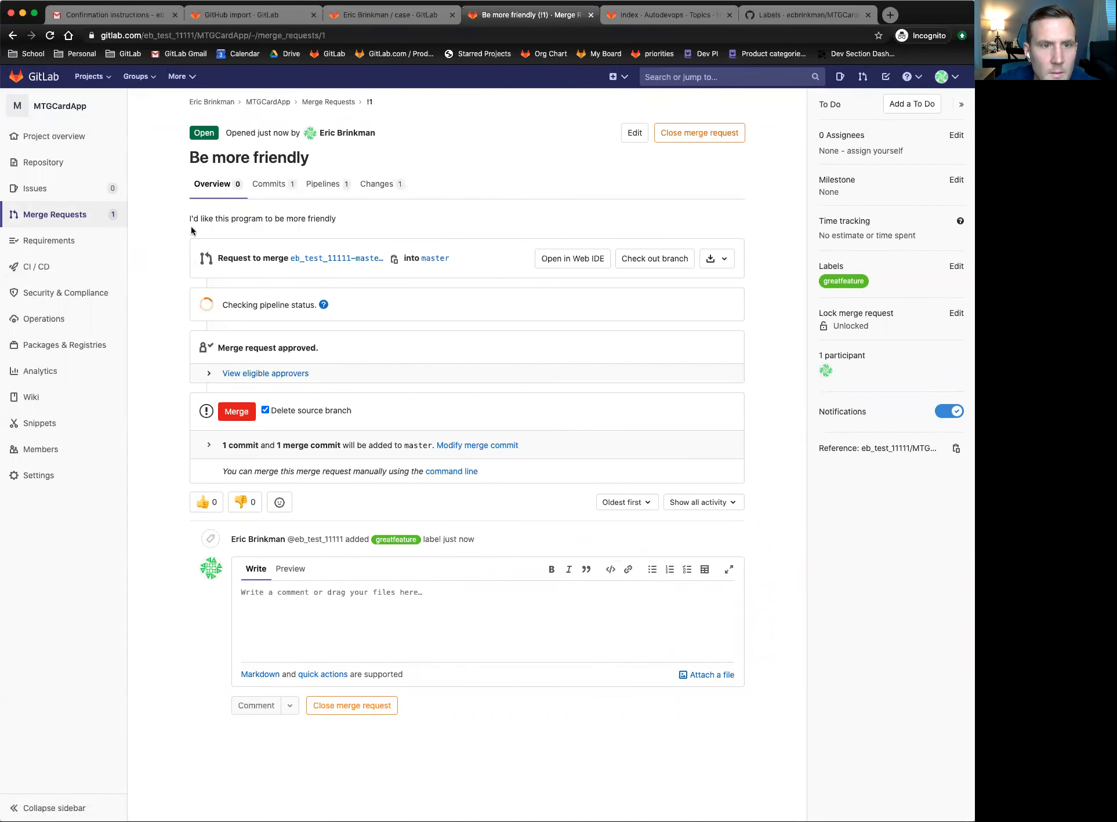
pyautogui.moveTo(326, 220); pyautogui.dragTo(248, 221)
pyautogui.click(248, 221)
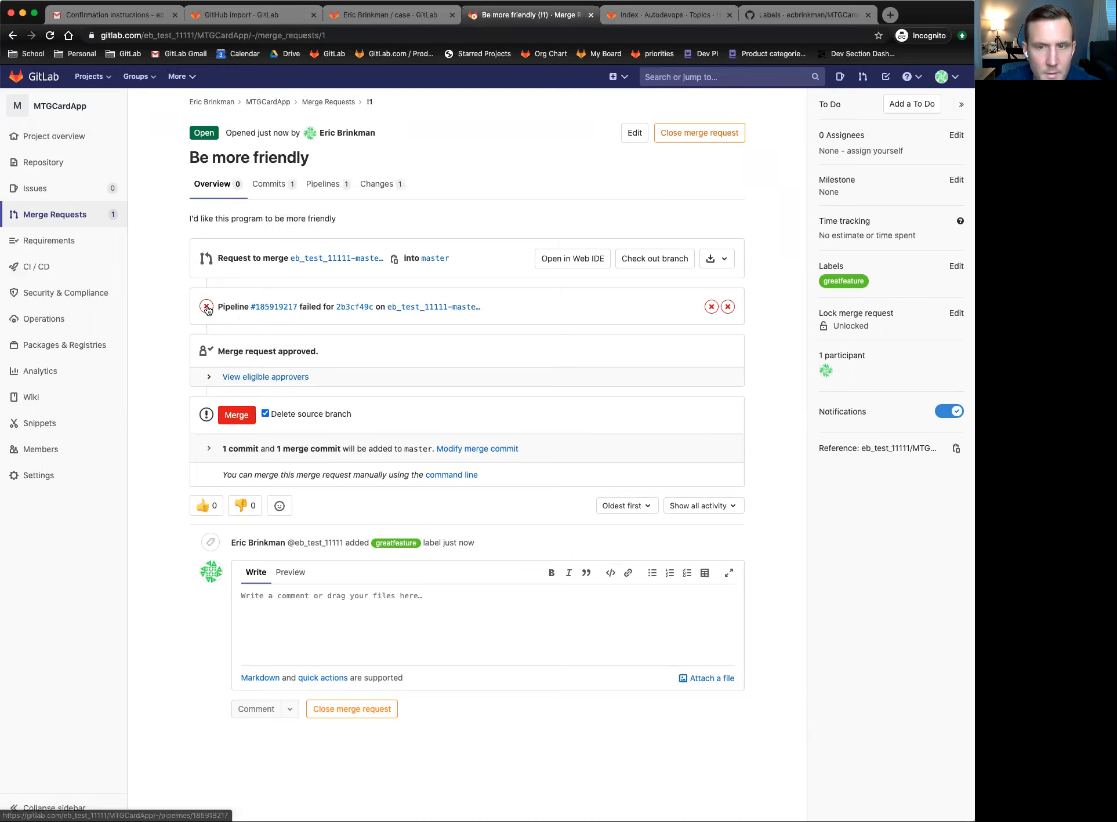
pyautogui.click(727, 308)
pyautogui.click(724, 336)
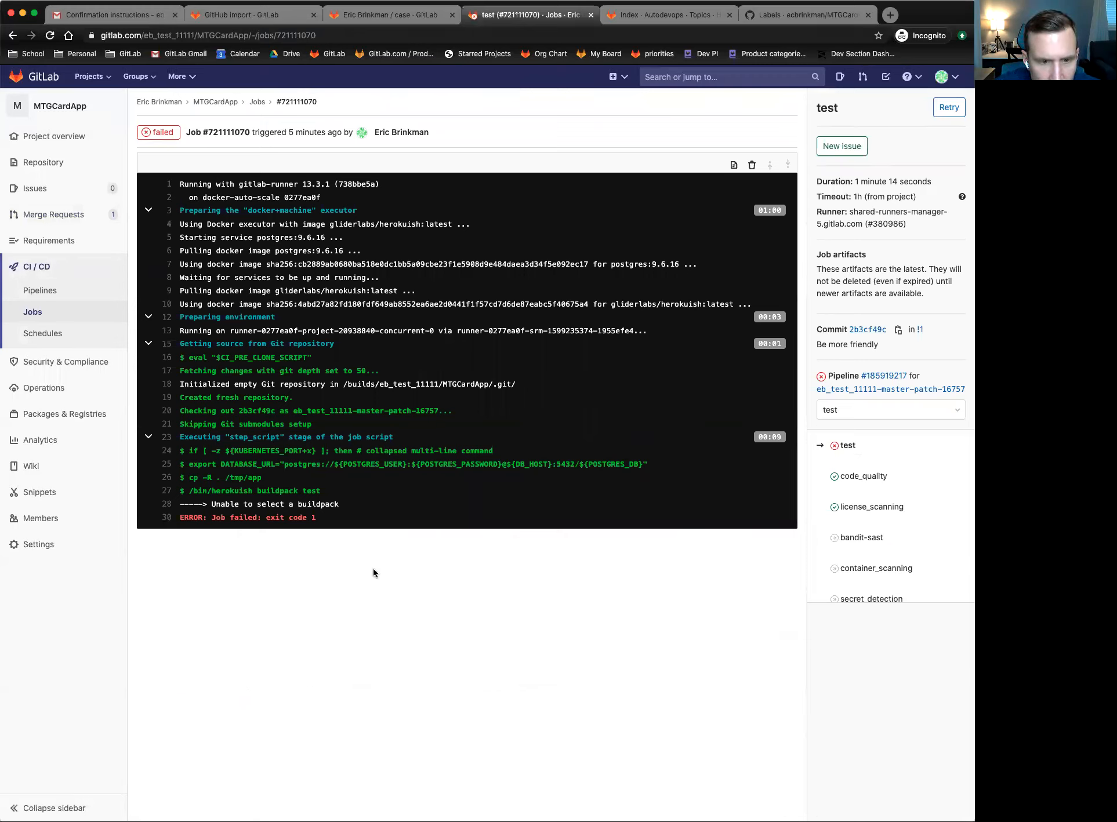
pyautogui.hscroll(-5, 482, 570)
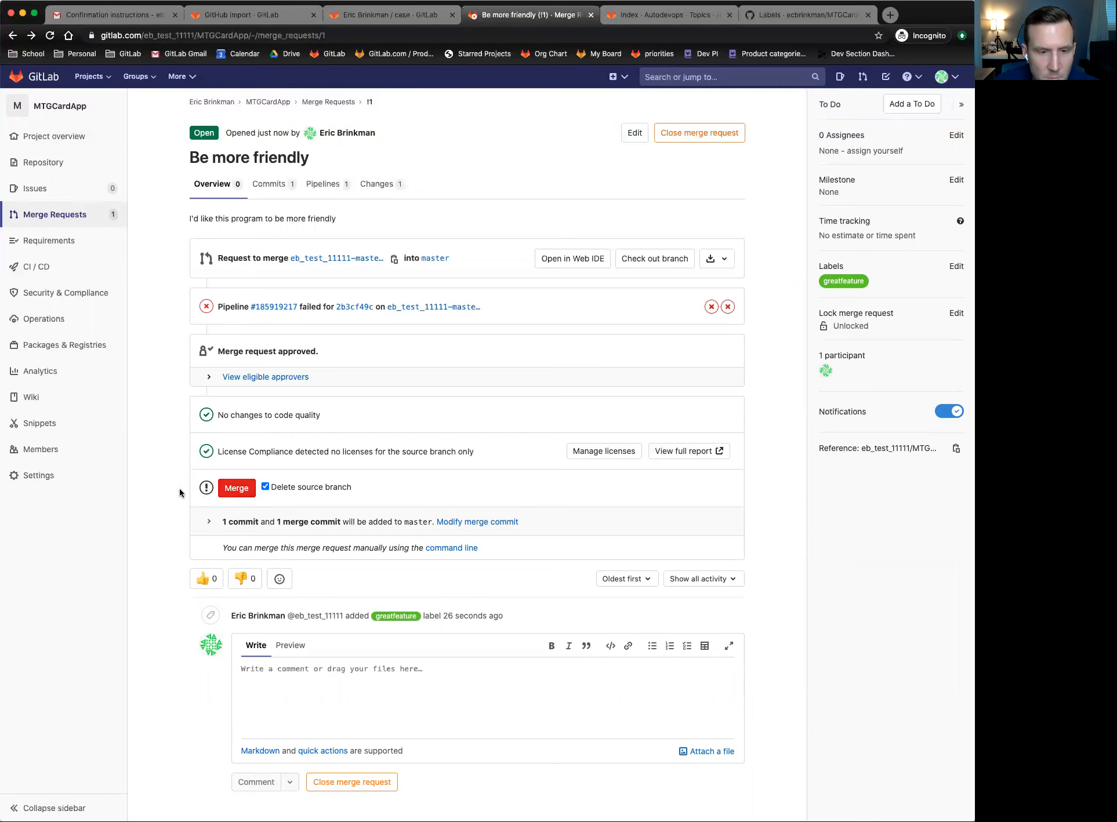
pyautogui.scroll(-2, 221, 470)
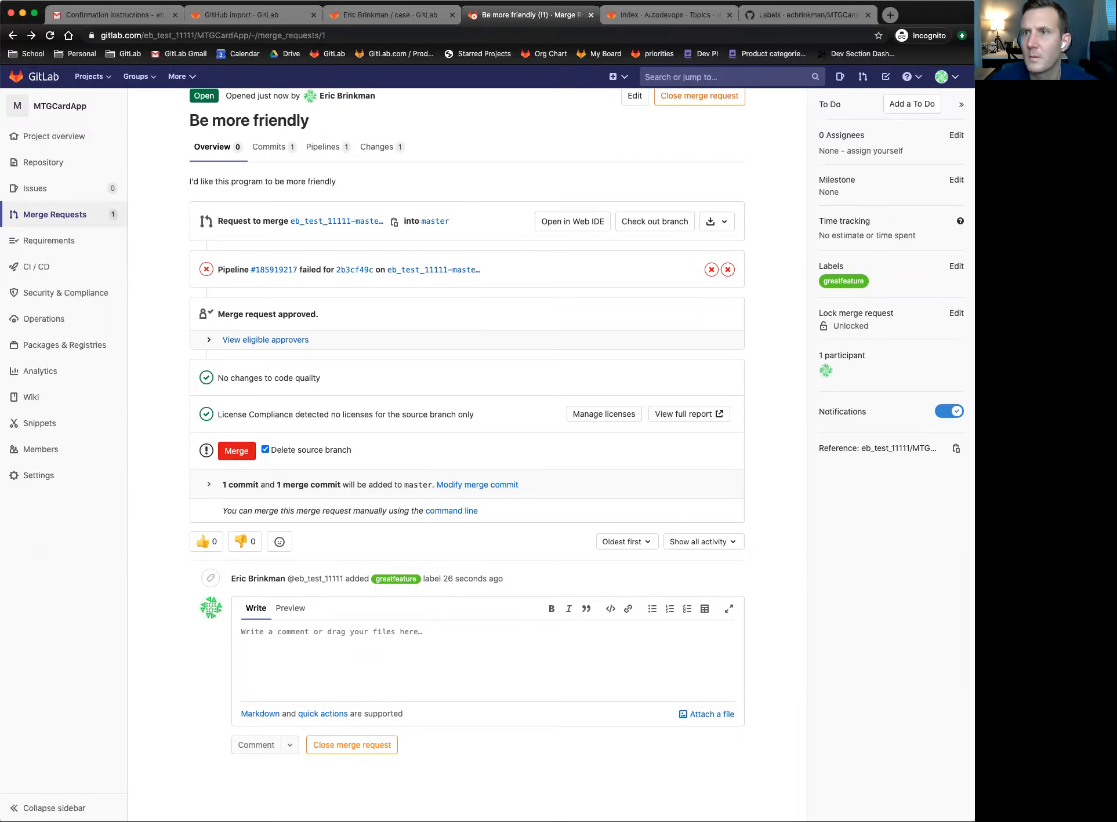
# - In a new tab, search Google for 'gitlab merge request button red'
pyautogui.click(890, 15)
pyautogui.write('gitlab merge request')
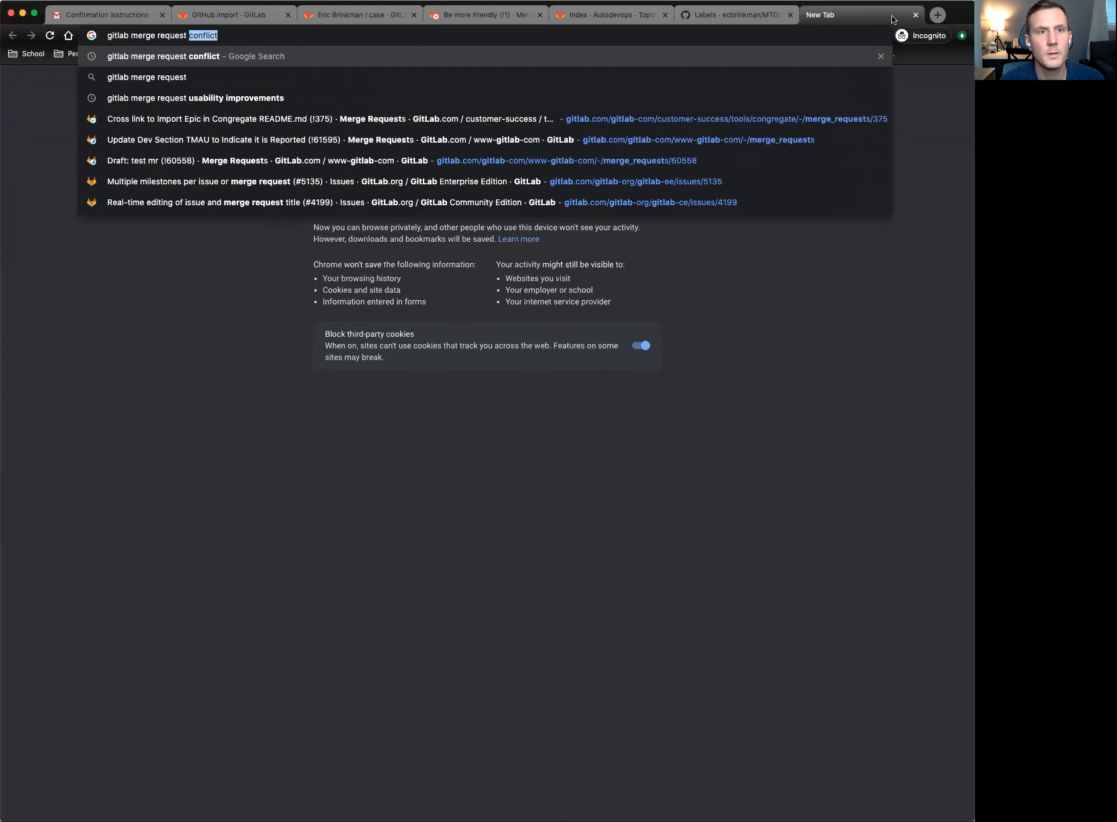
pyautogui.click(204, 36)
pyautogui.doubleClick(204, 36)
pyautogui.write('button red')
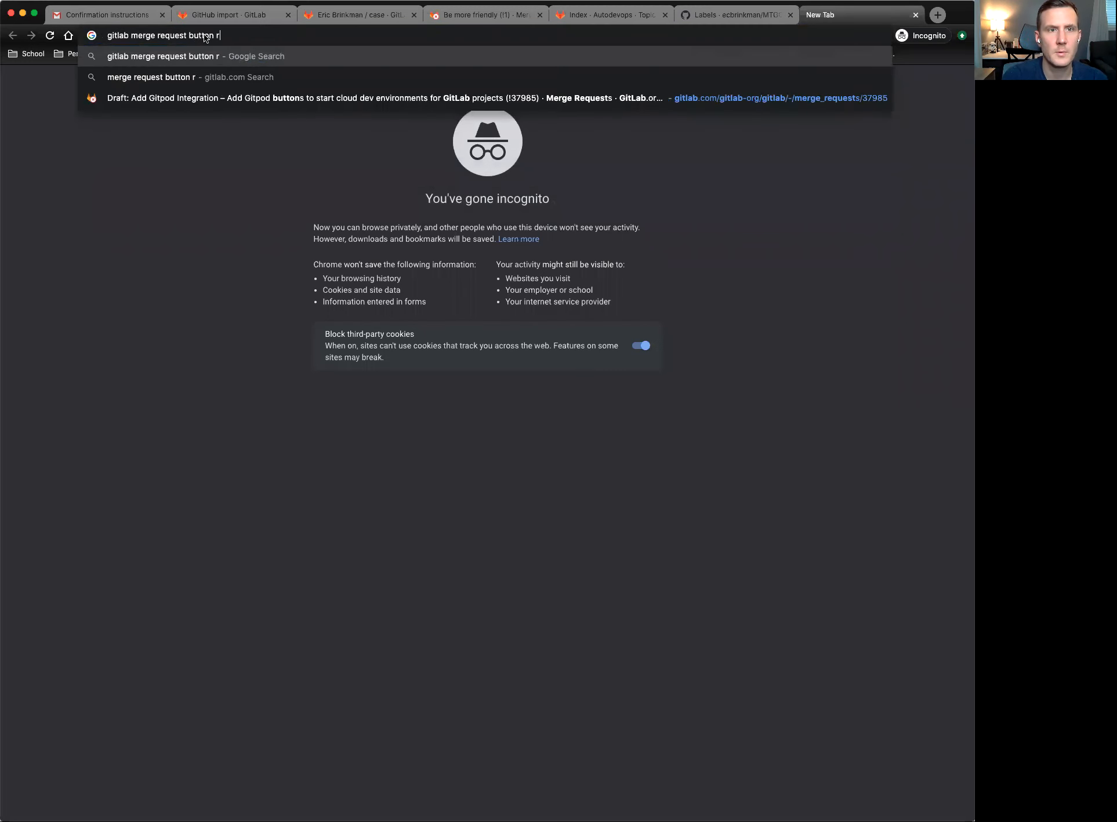
pyautogui.press('Return')
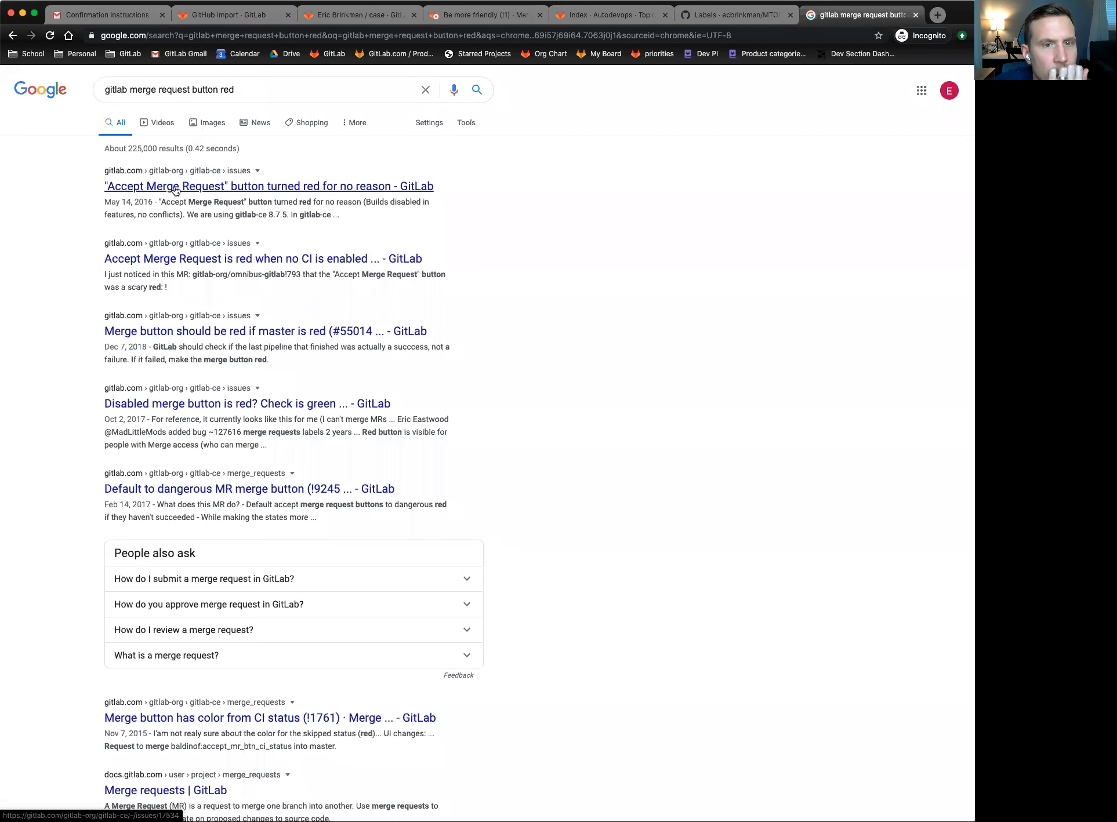
# - Open the GitLab issue about the red merge button, then return to the results
pyautogui.click(182, 187)
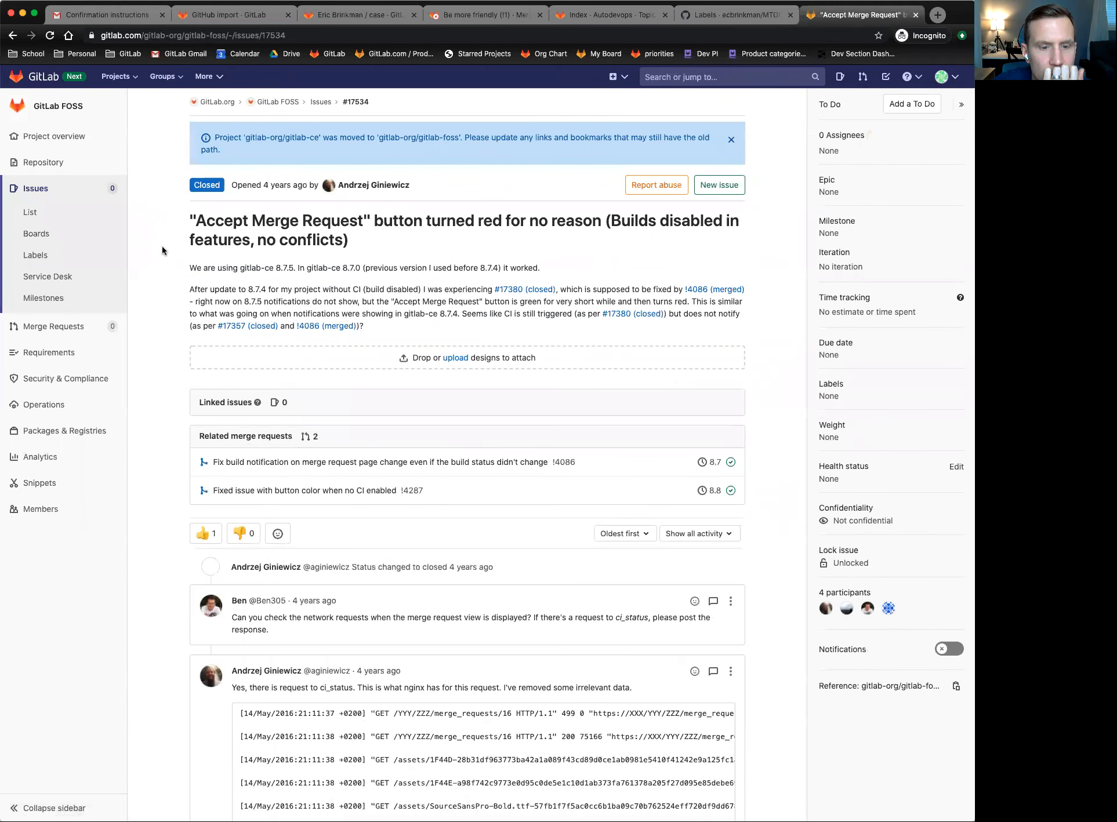
pyautogui.press('super+Left')
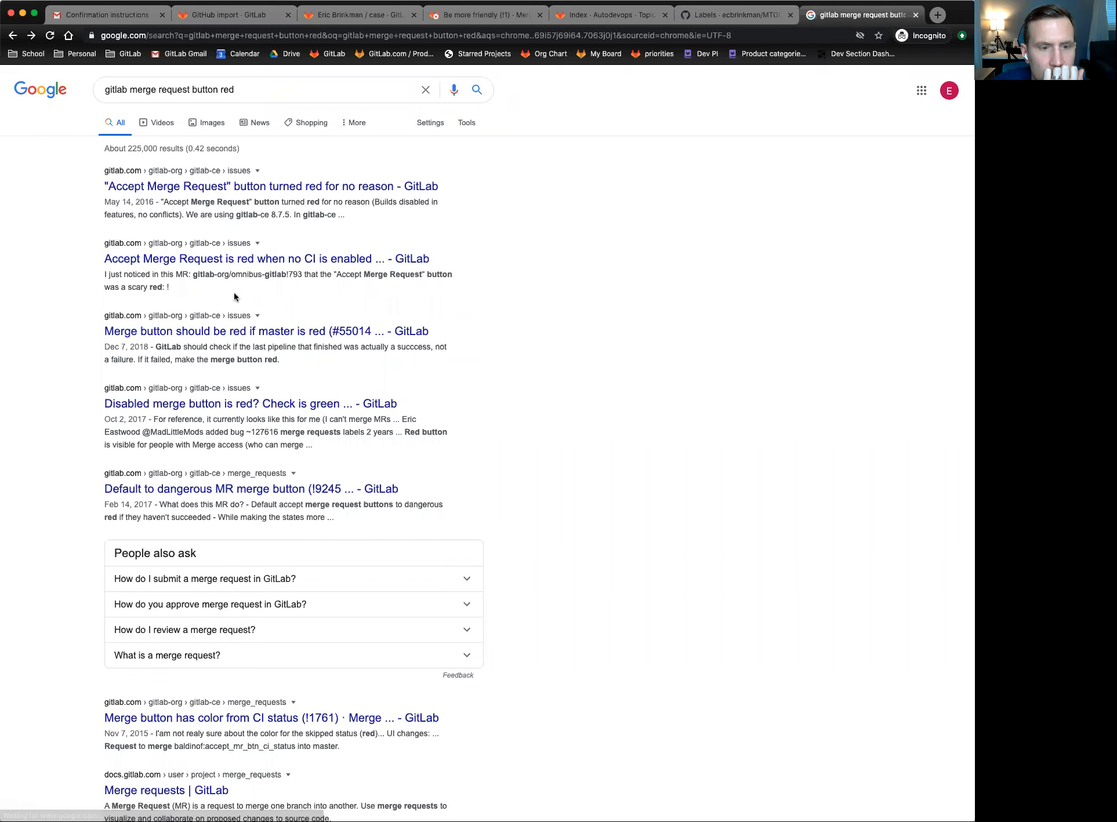
pyautogui.scroll(-2, 234, 296)
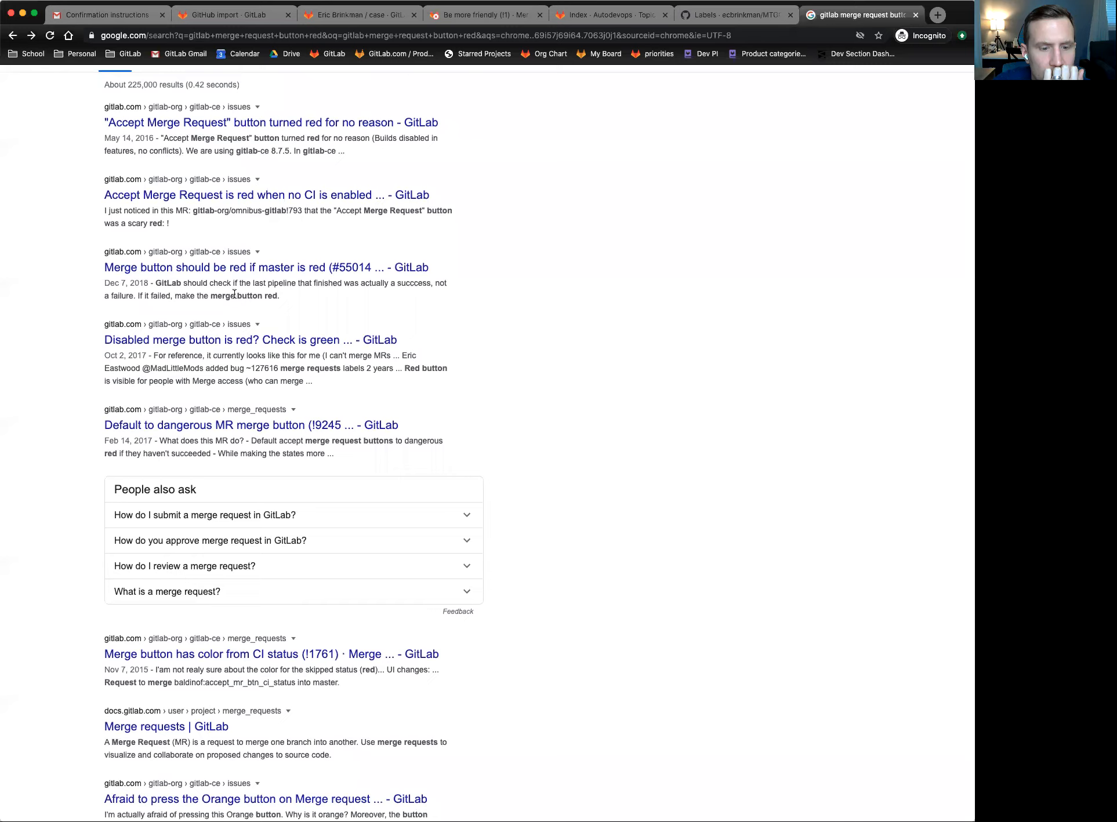
pyautogui.scroll(-3, 204, 418)
# - Search the GitLab Docs Merge requests page for 'red', then return to the Be more friendly merge request
pyautogui.click(152, 631)
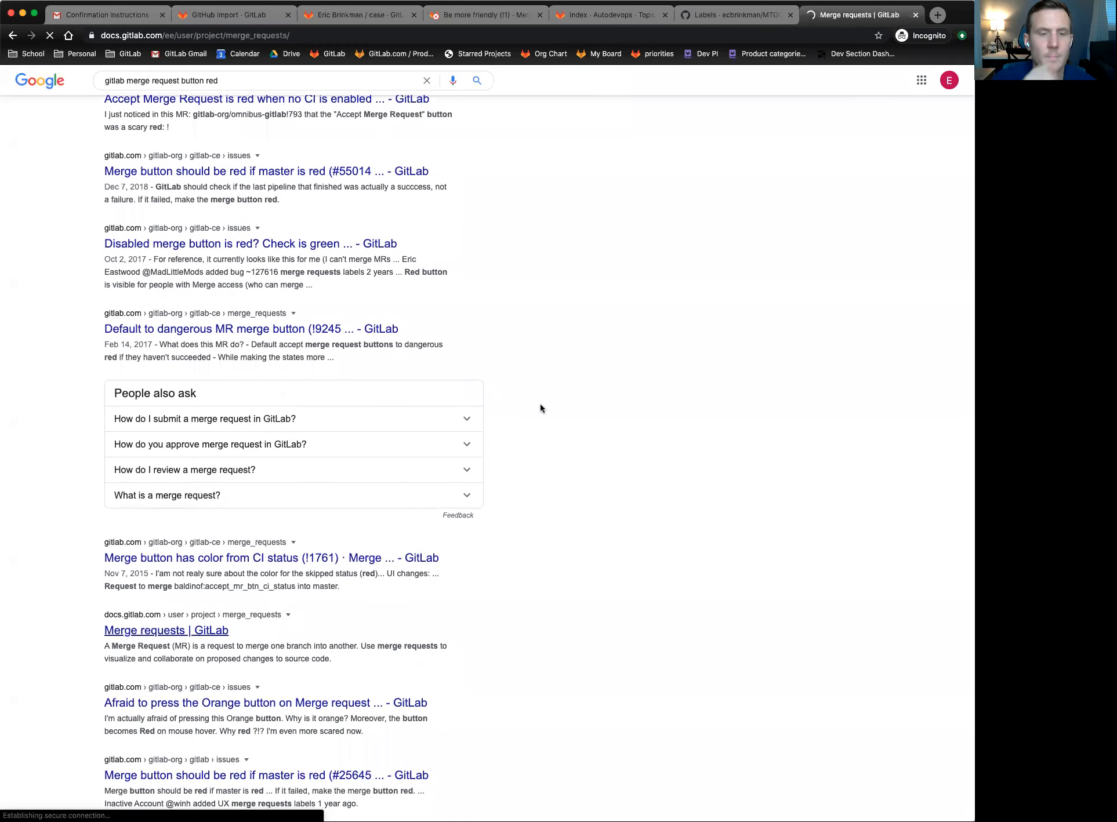
pyautogui.press('super+f')
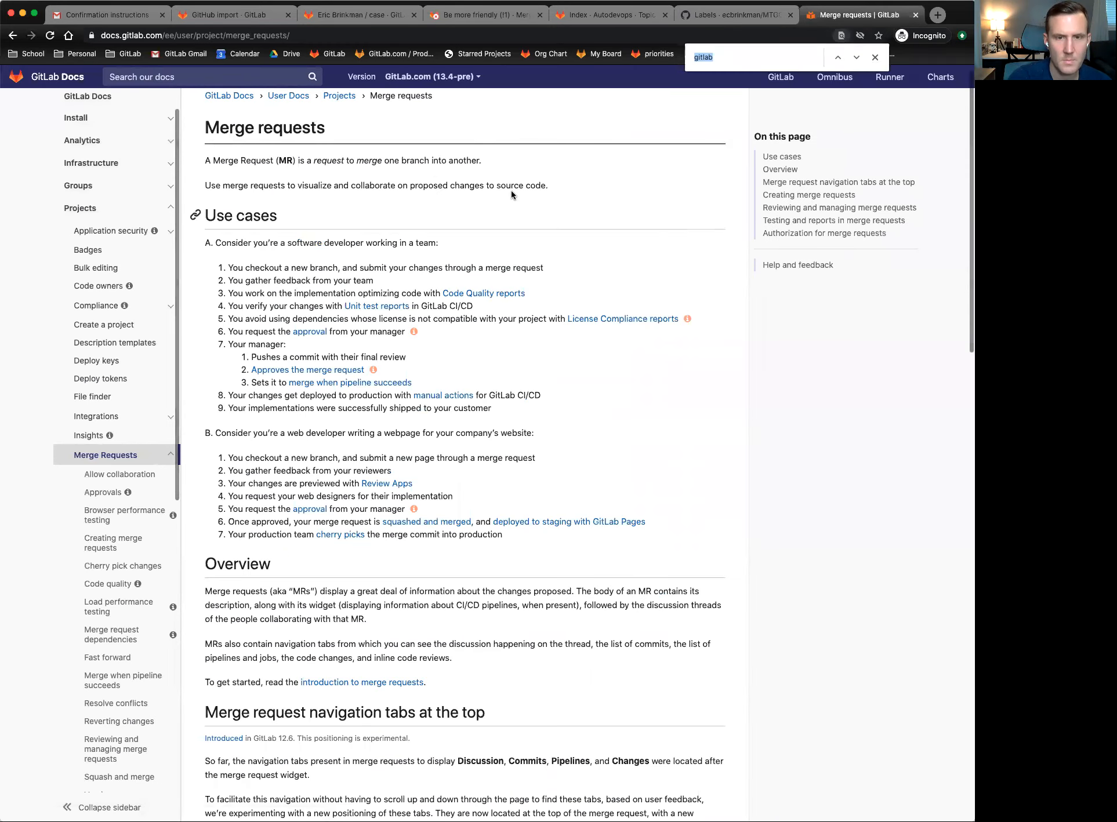
pyautogui.write('red')
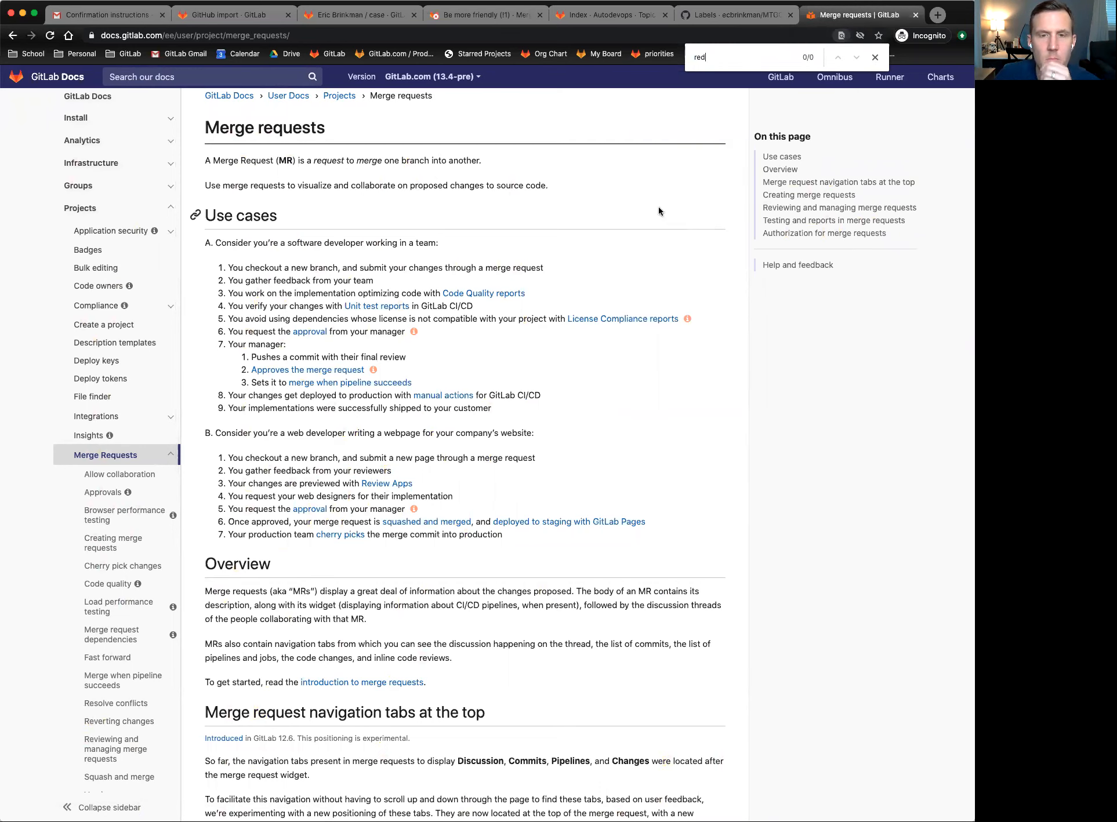
pyautogui.scroll(-10, 631, 411)
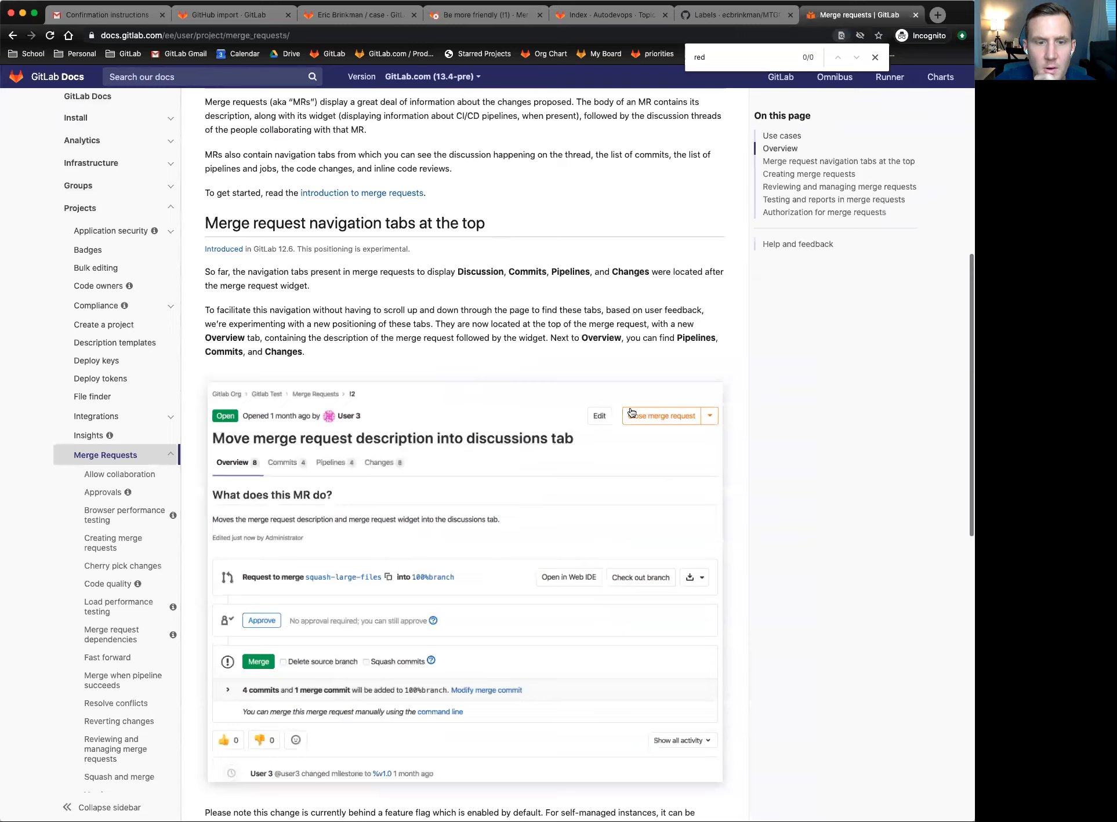
pyautogui.scroll(-1, 631, 411)
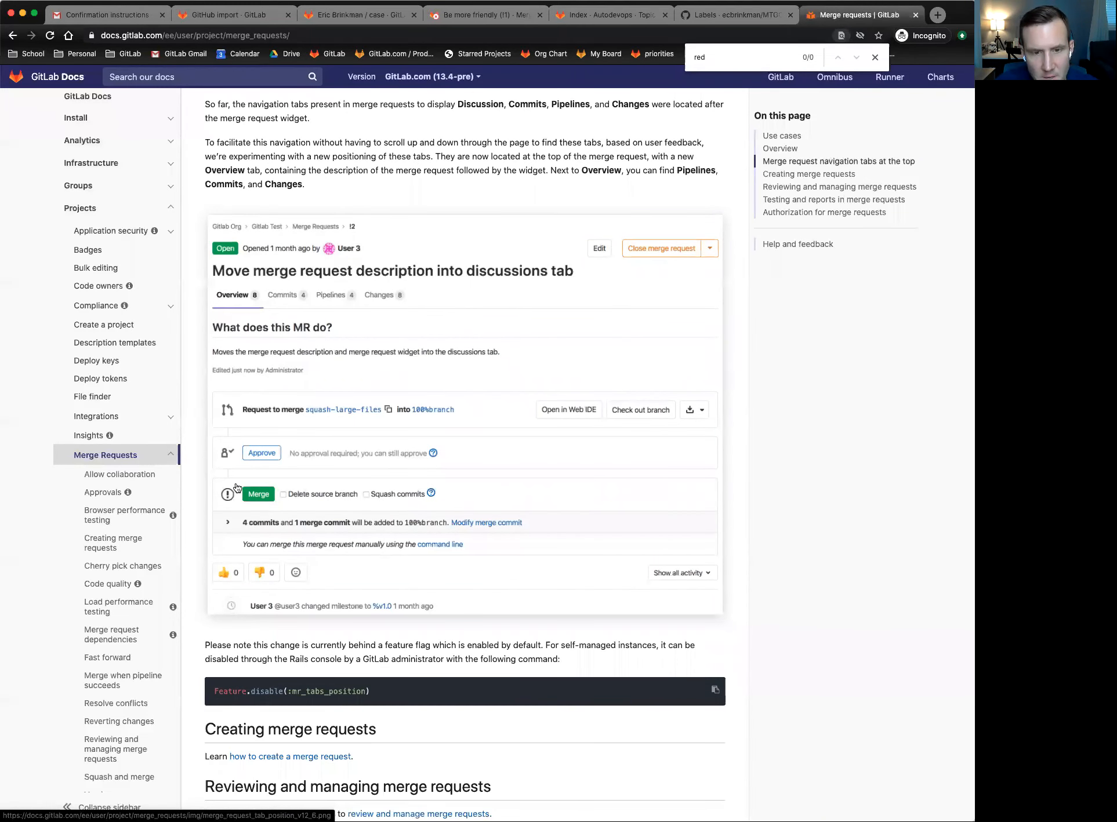
pyautogui.click(364, 16)
pyautogui.click(452, 20)
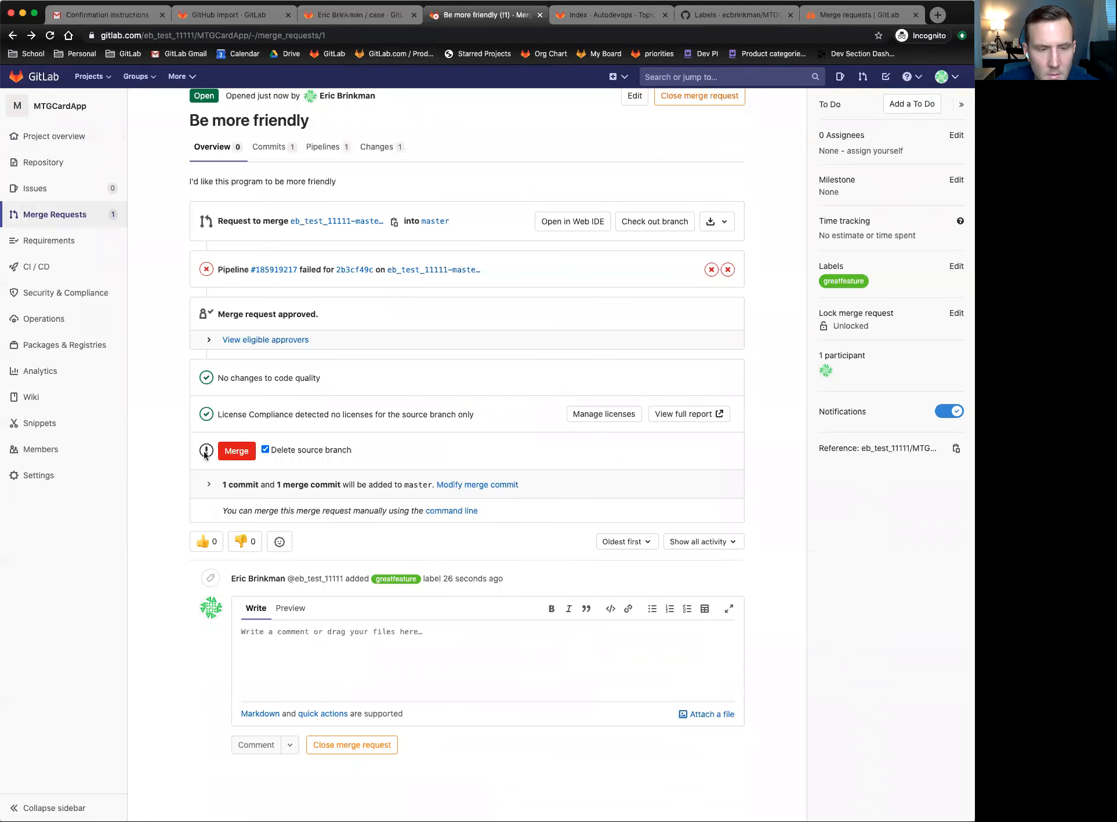
# - Merge Be more friendly into master, deleting its source branch, and review the merged result
pyautogui.click(837, 21)
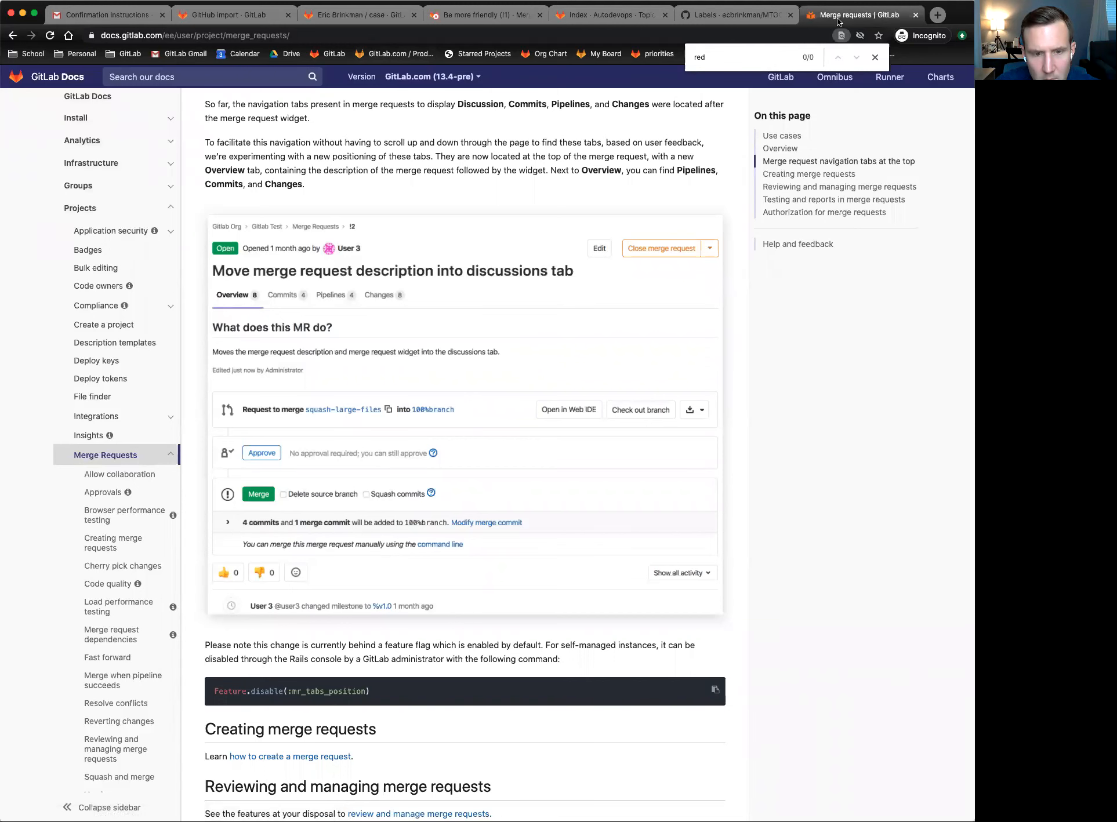
pyautogui.click(348, 19)
pyautogui.click(452, 21)
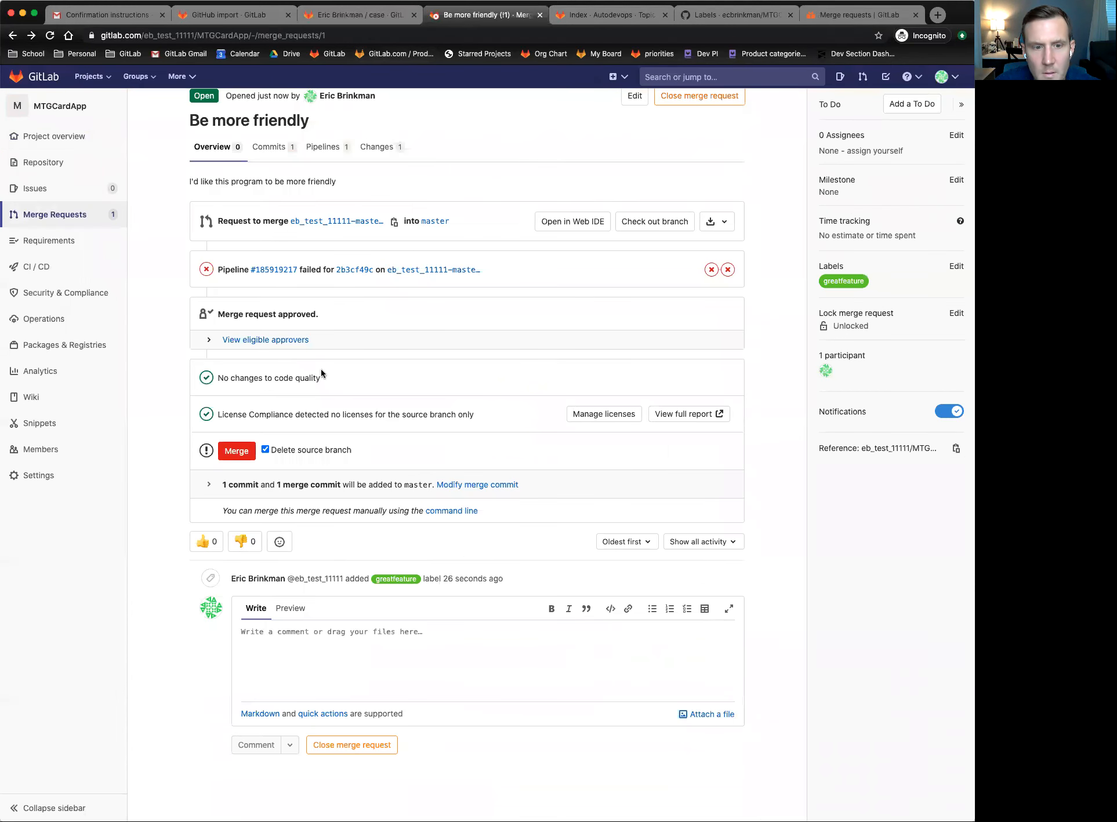
pyautogui.click(227, 457)
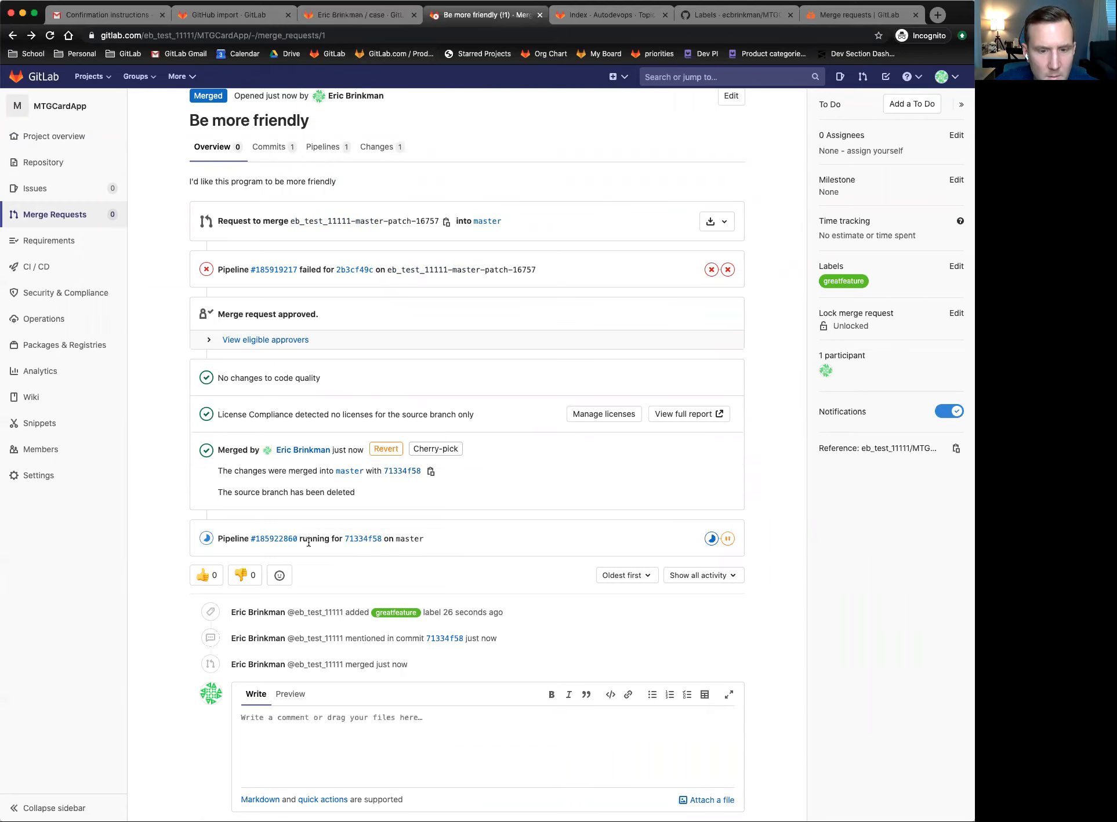
pyautogui.scroll(-2, 436, 489)
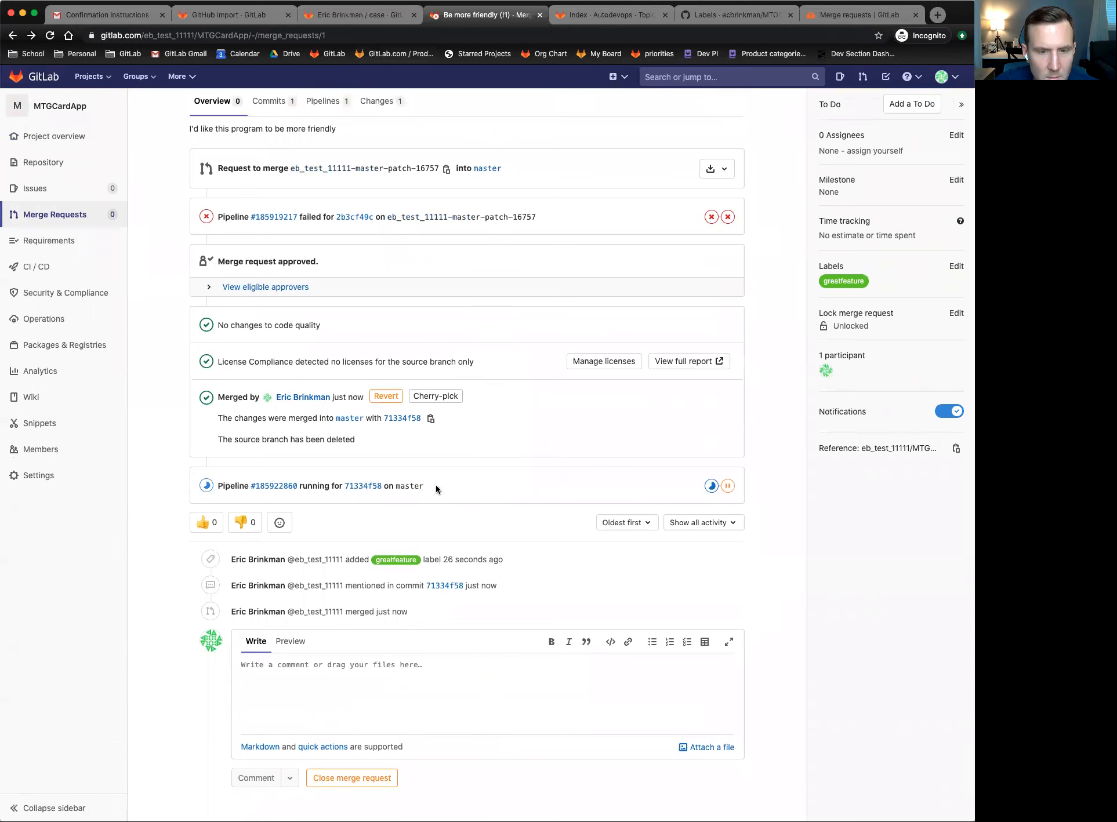
pyautogui.moveTo(259, 443); pyautogui.dragTo(307, 442)
pyautogui.click(327, 443)
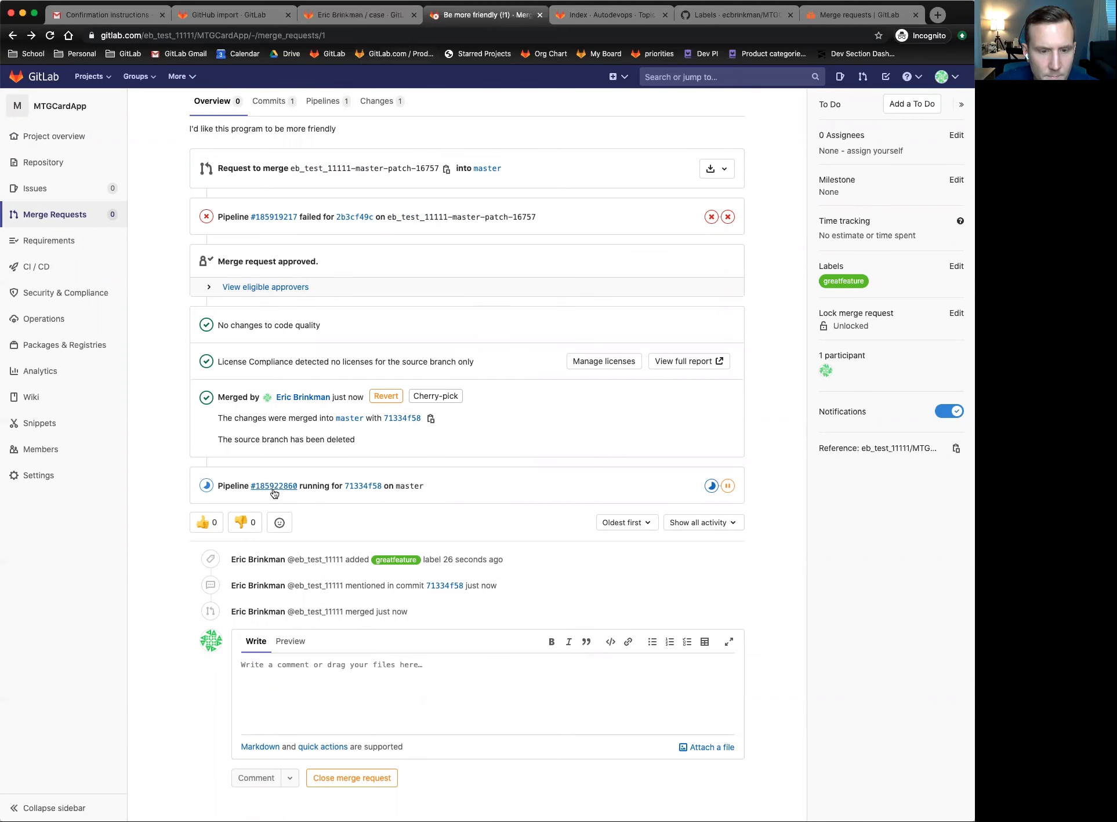
pyautogui.scroll(-1, 269, 486)
pyautogui.moveTo(120, 249)
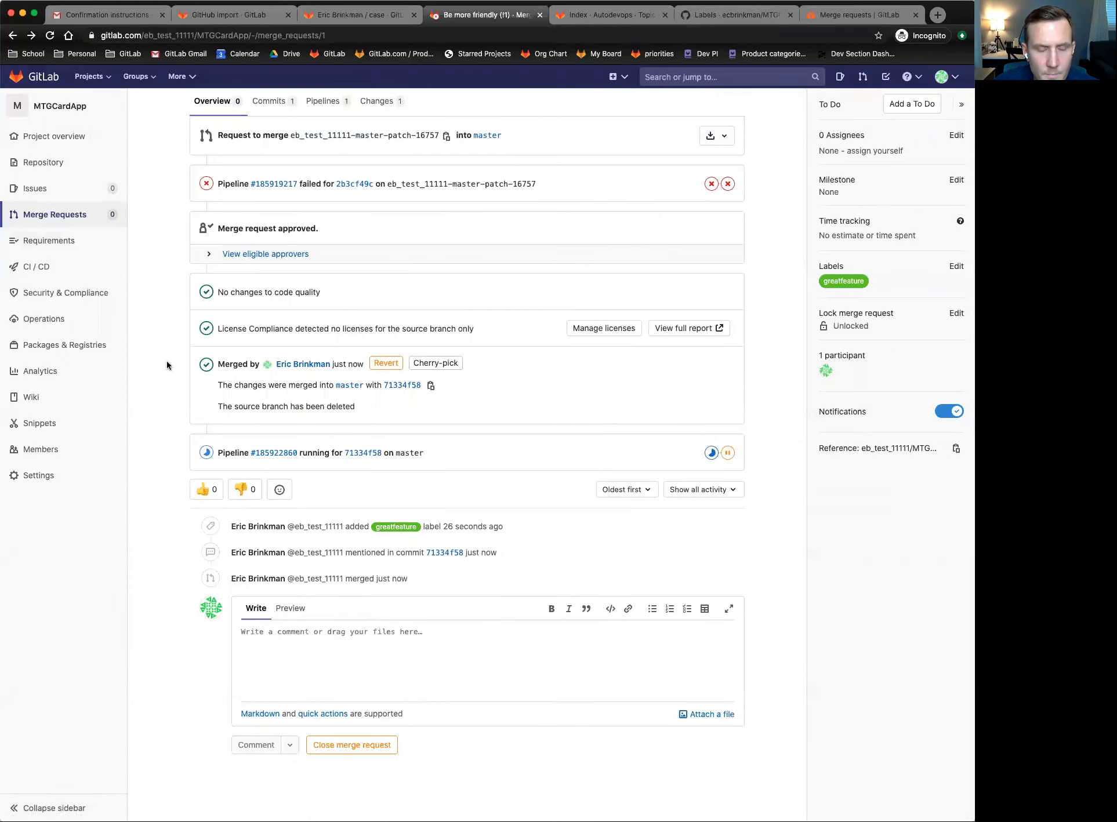
pyautogui.scroll(-1, 163, 395)
pyautogui.scroll(4, 162, 391)
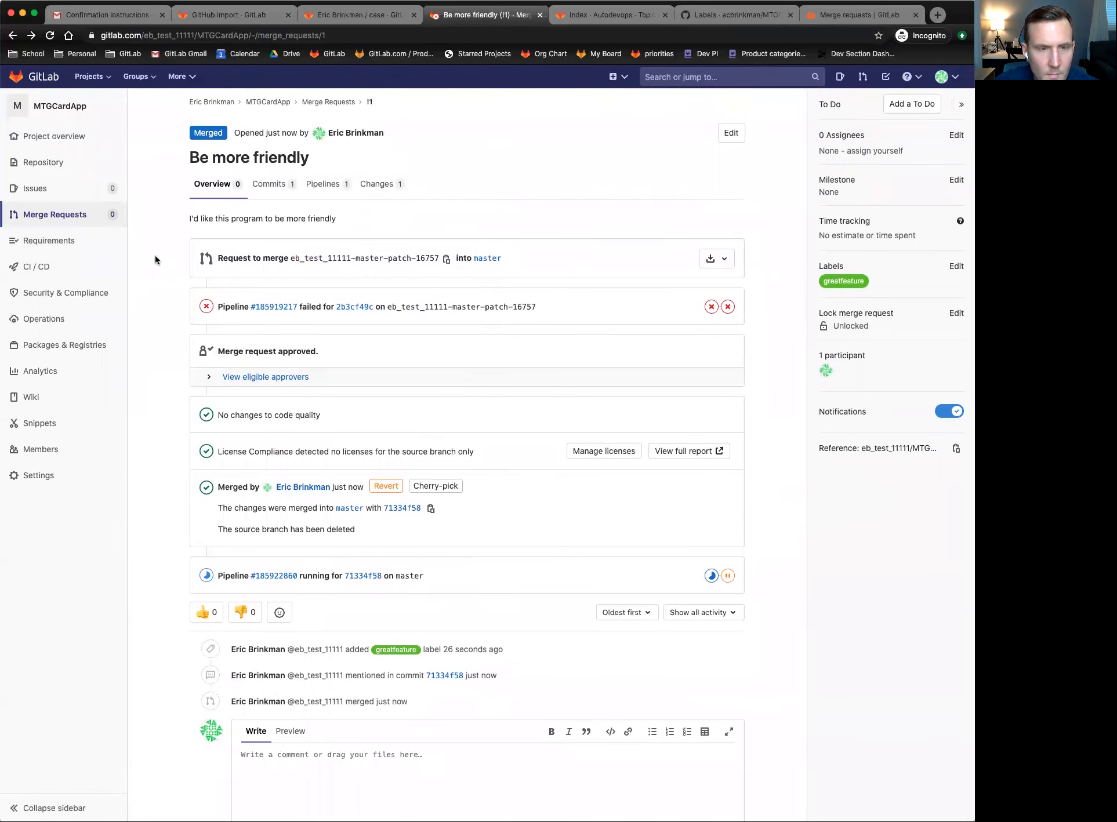
# - Open mtgcardprice.py on master and highlight the median price and 'Hello world' print lines
pyautogui.click(54, 165)
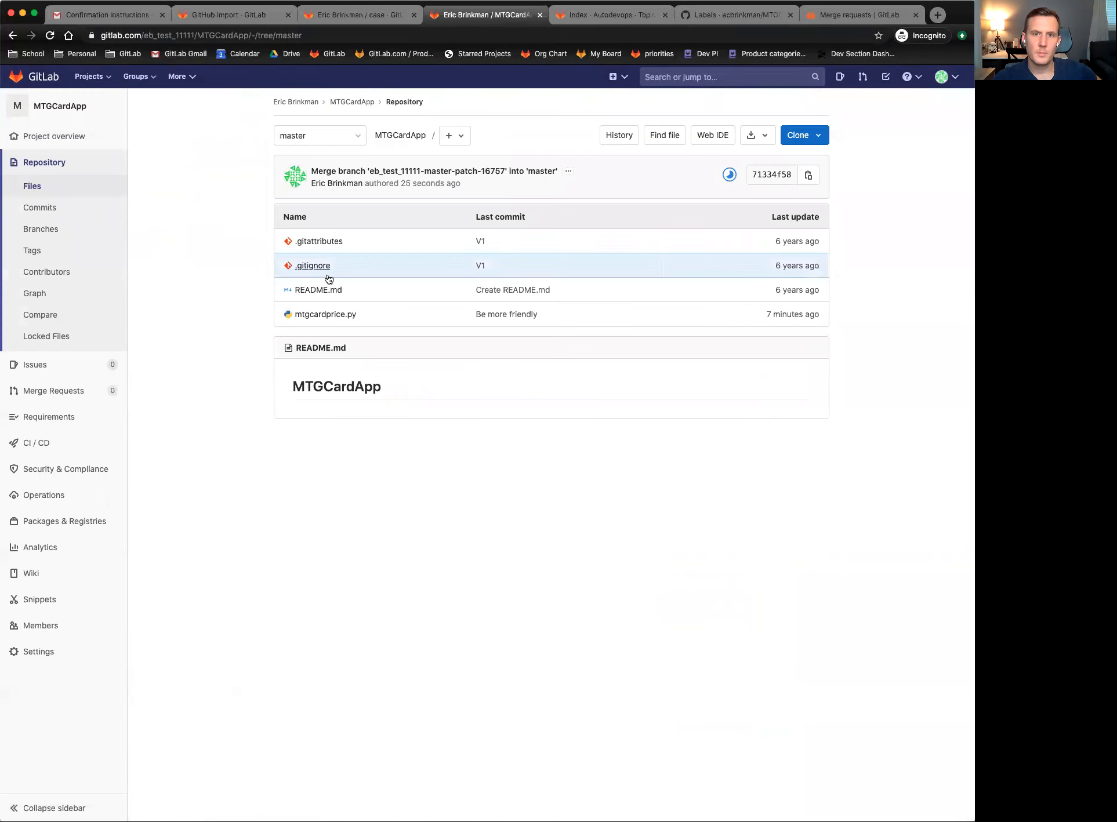
pyautogui.click(320, 314)
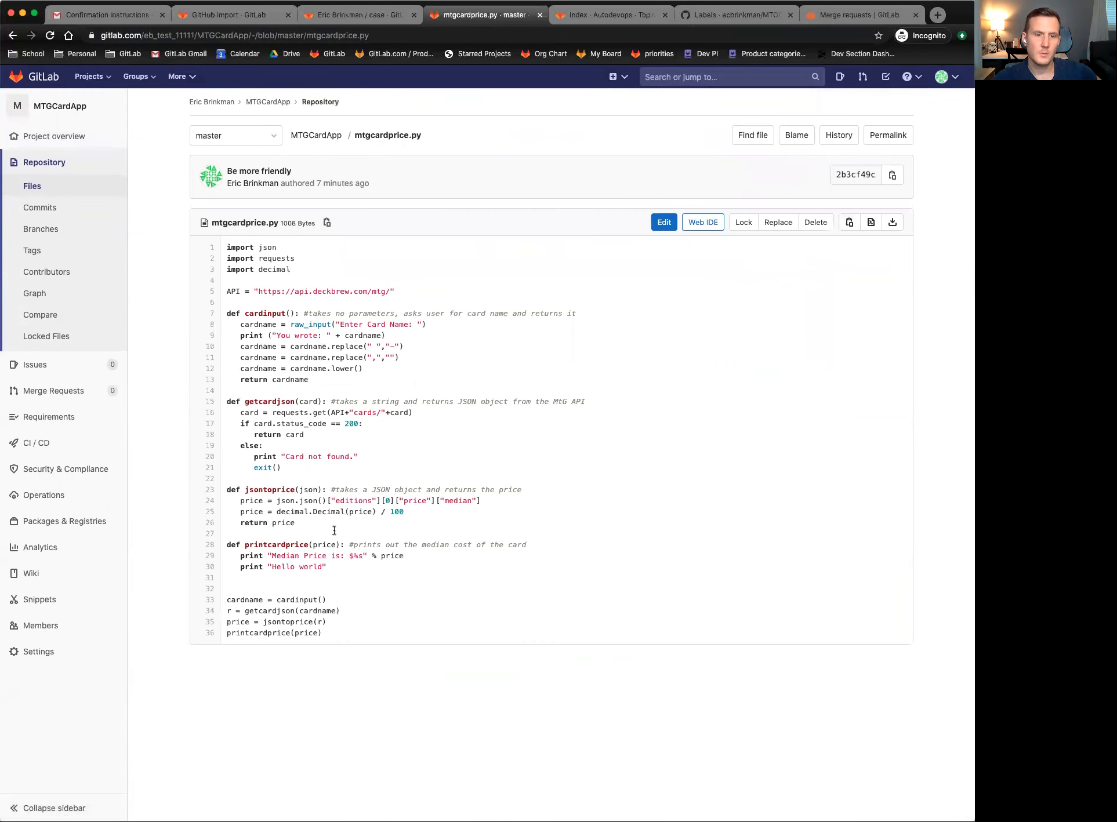
pyautogui.moveTo(350, 556); pyautogui.dragTo(241, 557)
pyautogui.moveTo(241, 567); pyautogui.dragTo(275, 566)
pyautogui.click(278, 566)
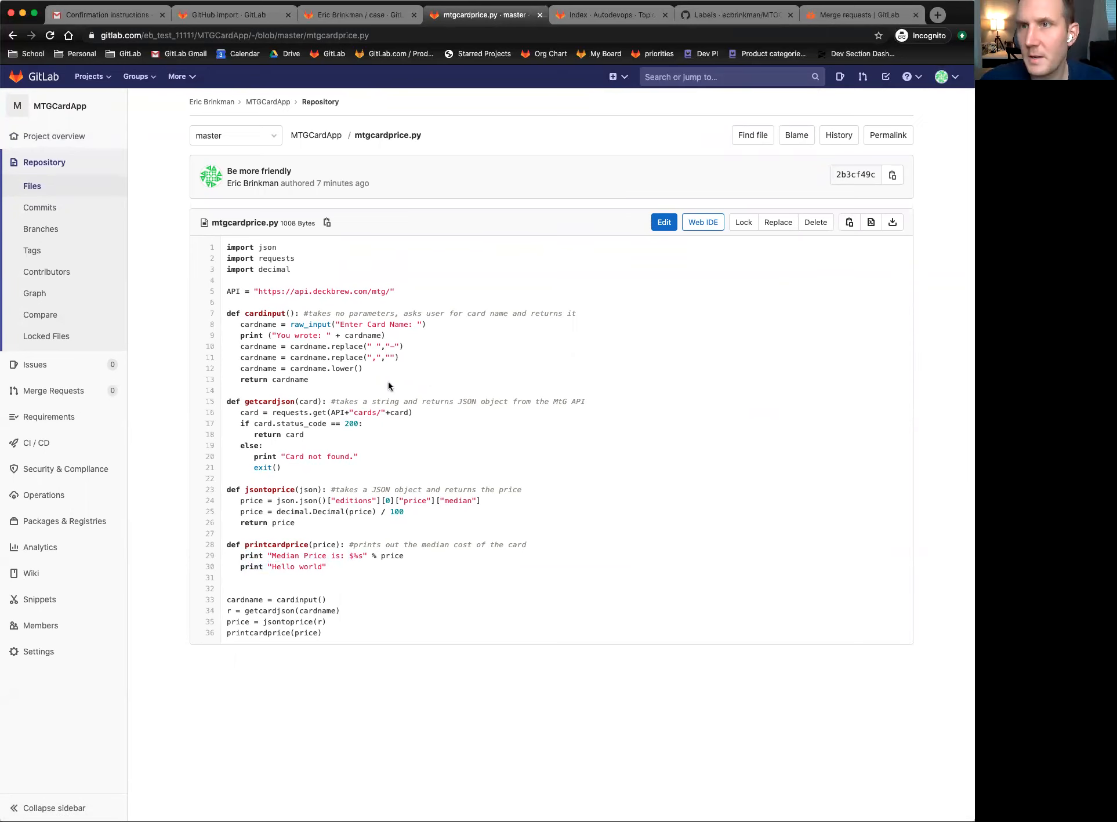